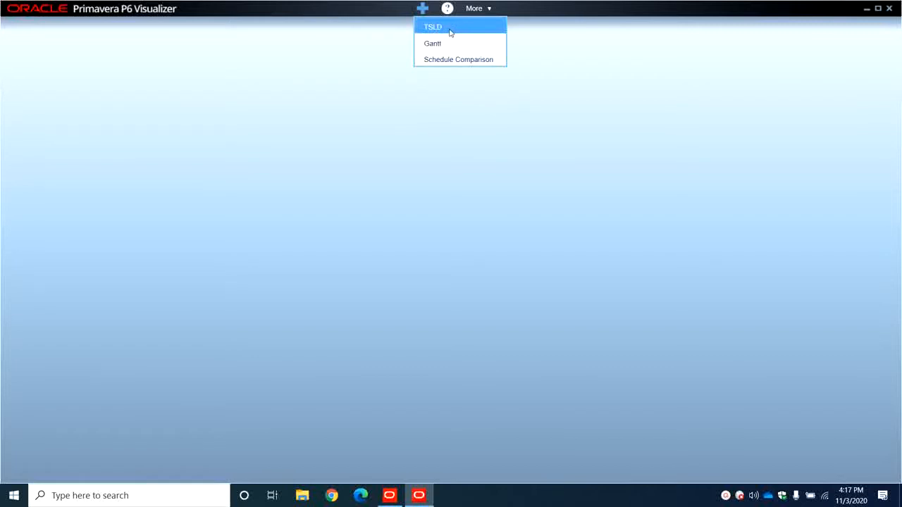
Step: Start a new TSLD using project EC00610 Harbour Pointe Assisted Living Center and continue to the layout choice
left_click(452, 30)
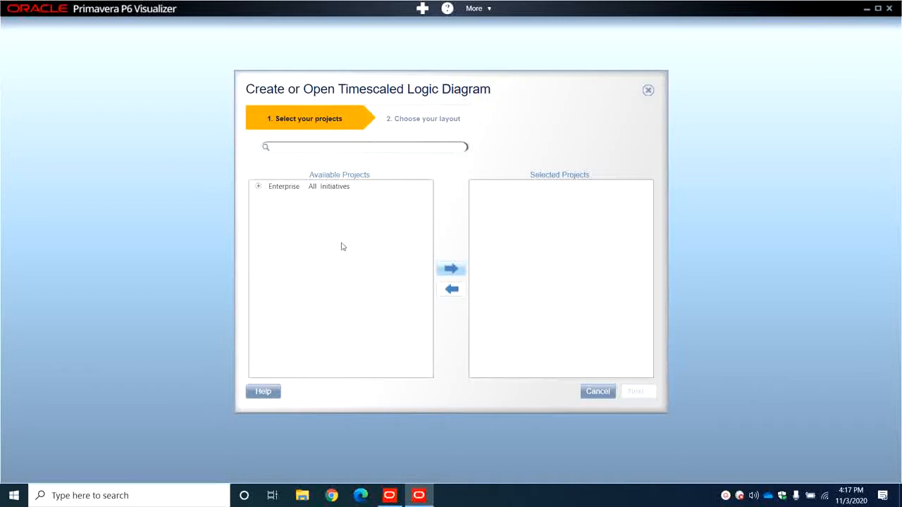
left_click(258, 187)
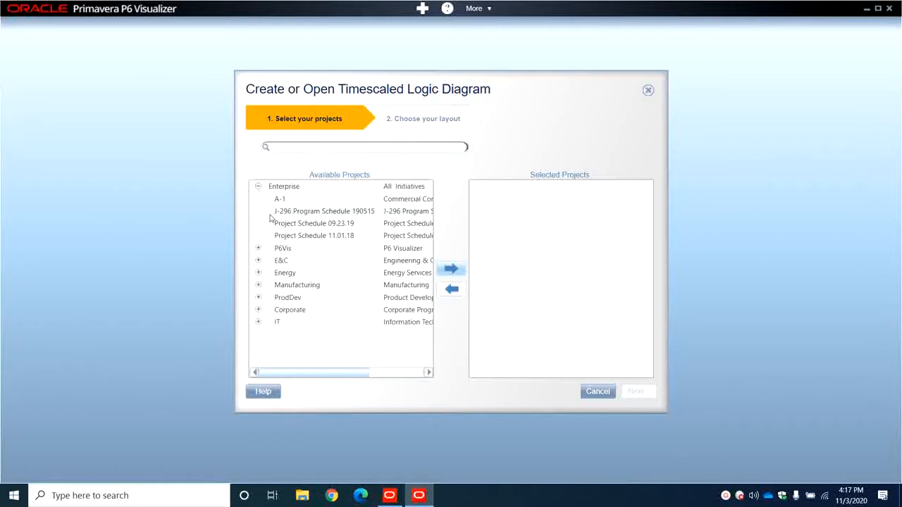
left_click(258, 260)
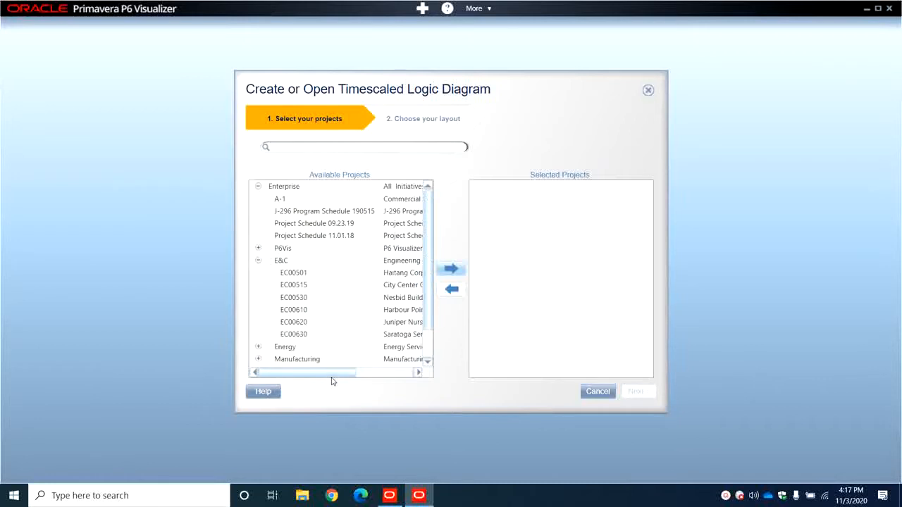
left_click_drag(332, 375, 355, 376)
left_click(358, 311)
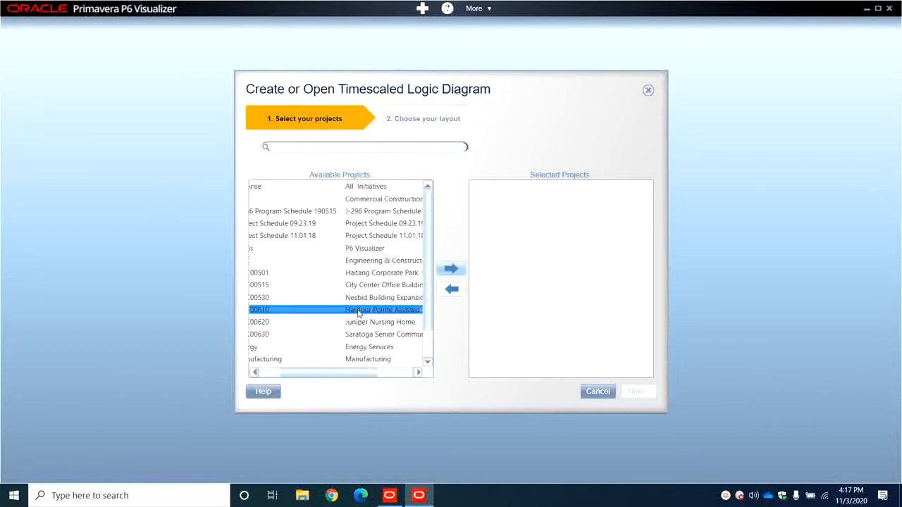
left_click(451, 270)
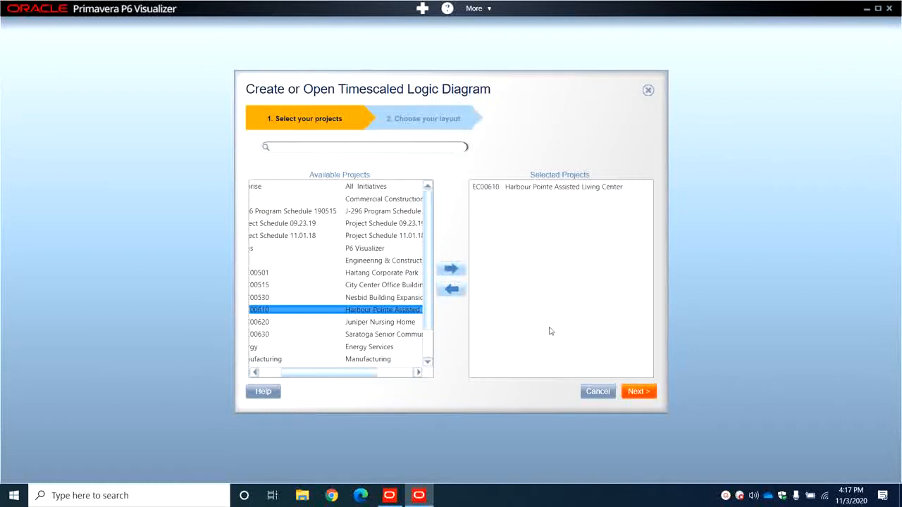
left_click(638, 395)
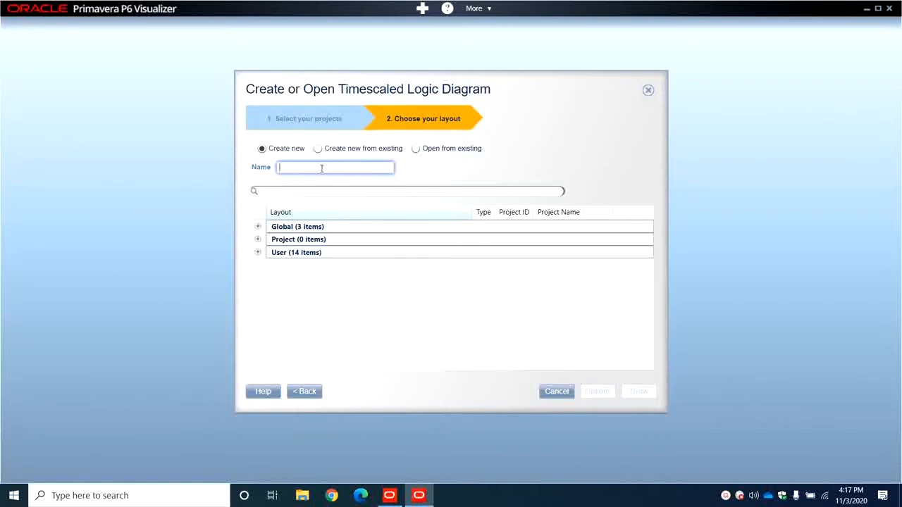
Step: Examine the Global and User layouts and the options for creating from or opening an existing layout
left_click(340, 150)
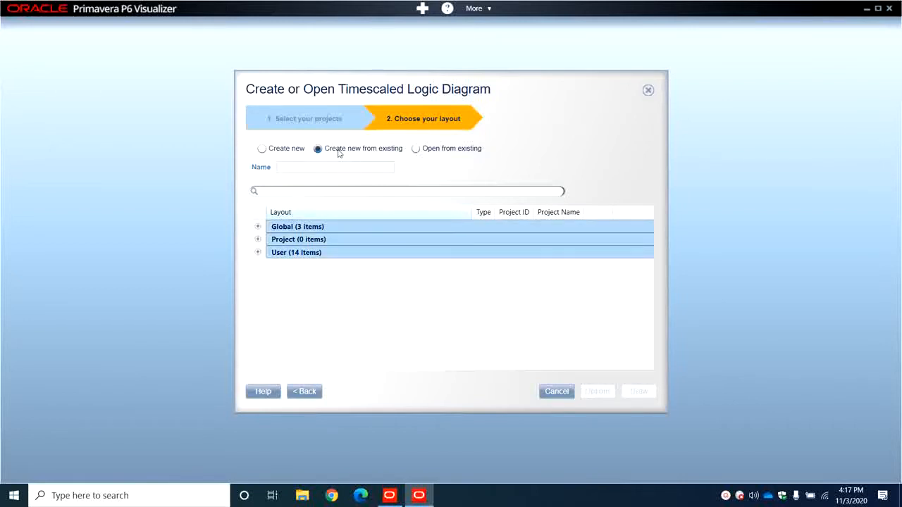
left_click(258, 227)
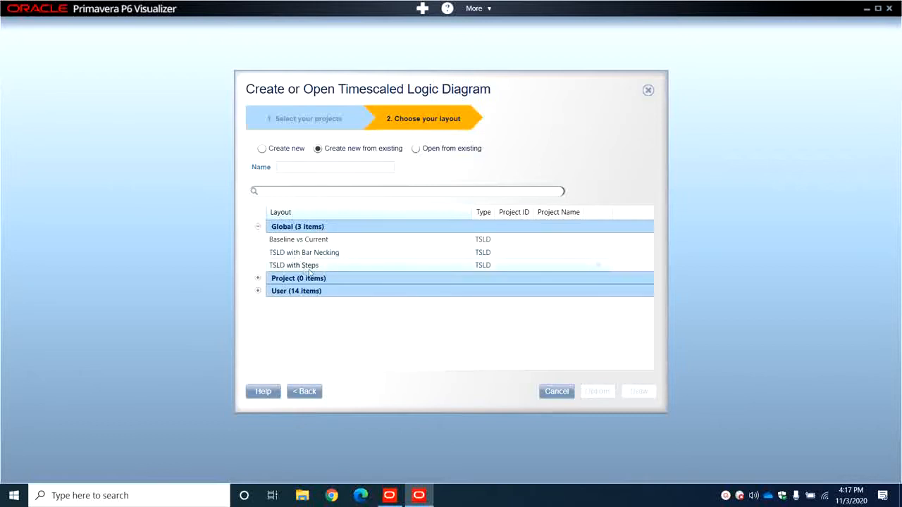
left_click(258, 227)
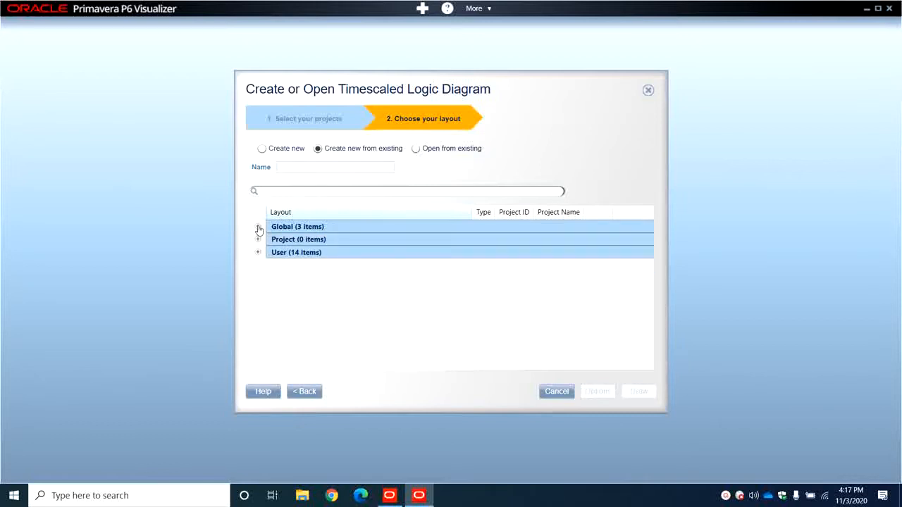
left_click(258, 253)
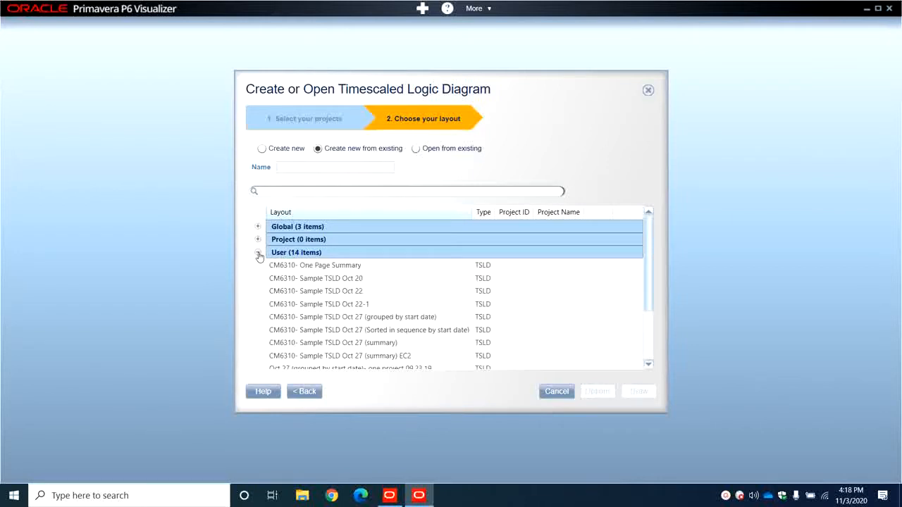
left_click(258, 253)
left_click(416, 149)
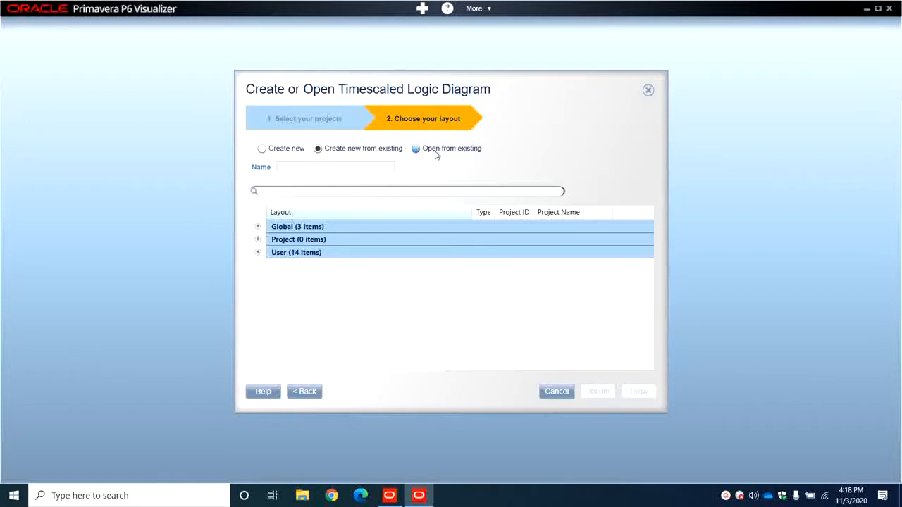
left_click(377, 151)
left_click(258, 253)
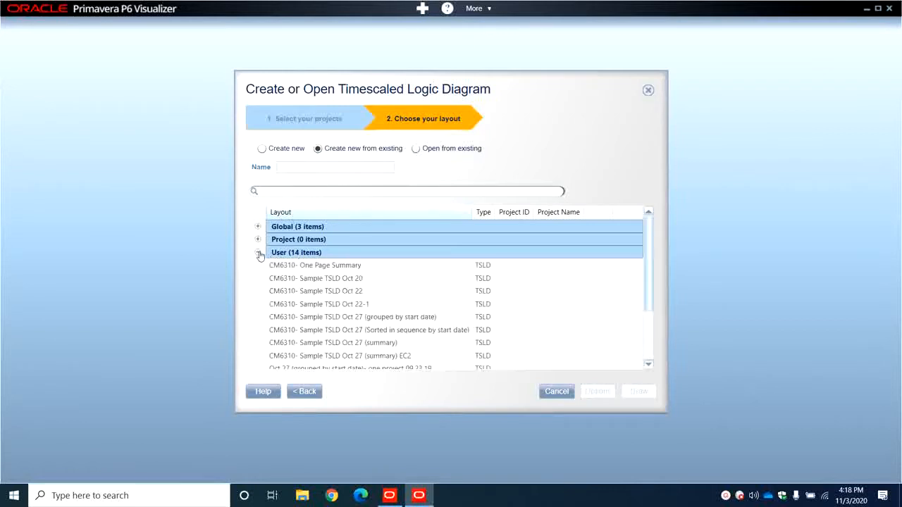
left_click(259, 254)
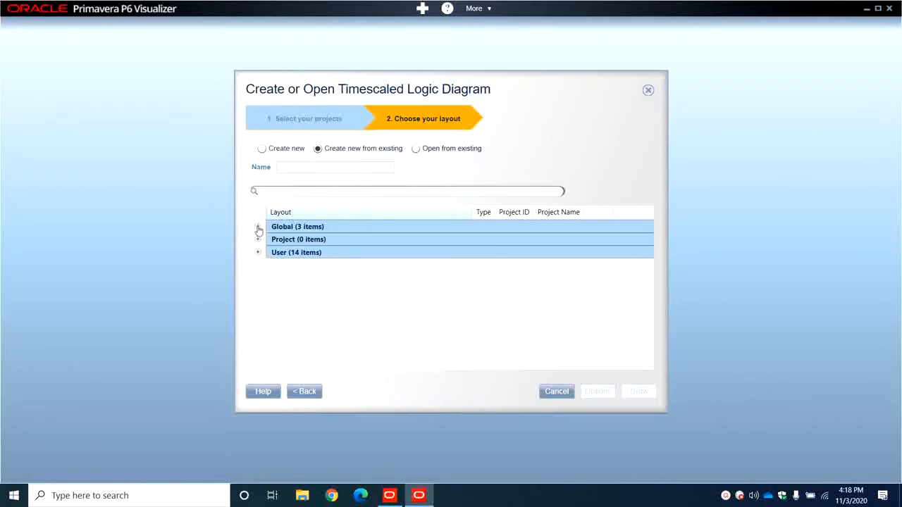
left_click(258, 228)
left_click(258, 228)
left_click(308, 169)
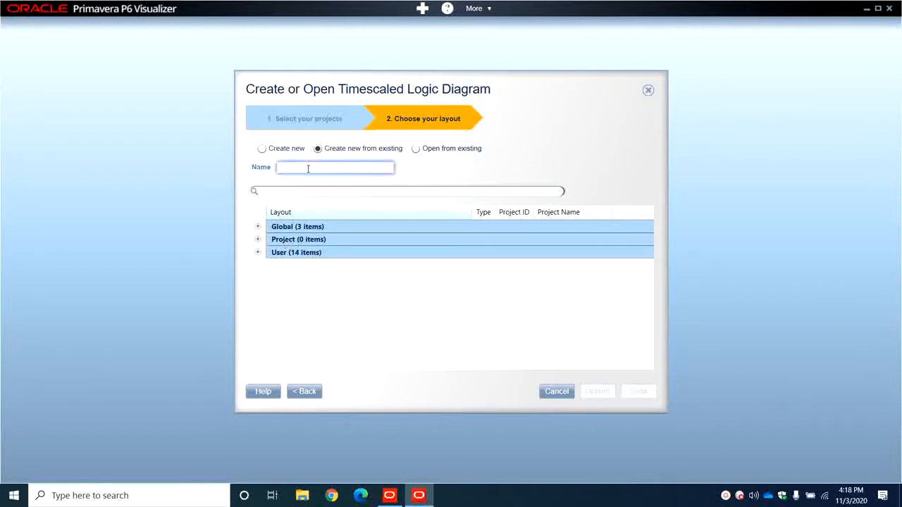
left_click(442, 149)
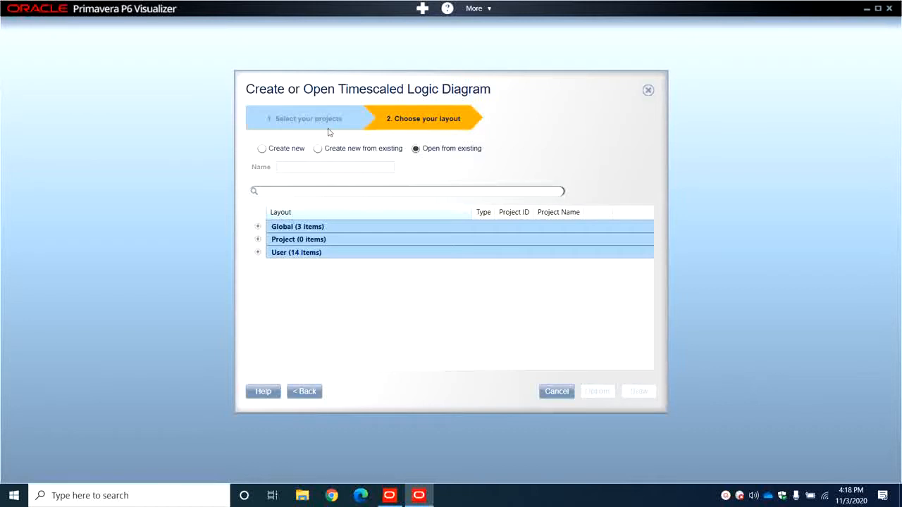
Step: Create a new layout named "P6 Visualizer Tutorial" and open its options
left_click(261, 148)
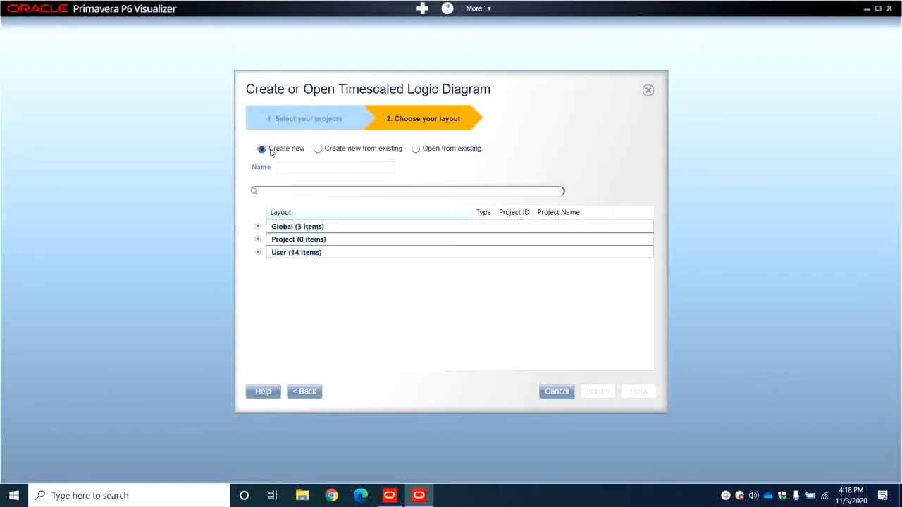
left_click(302, 167)
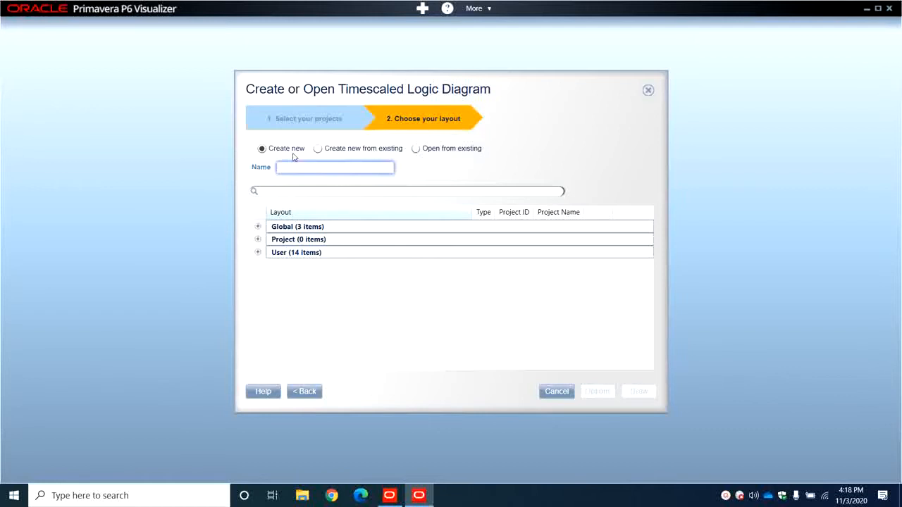
type("P6 Visualizer")
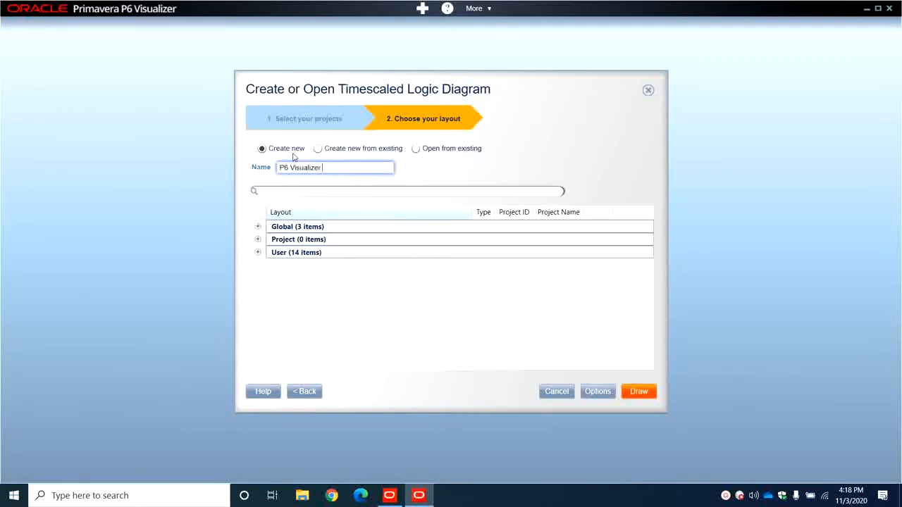
type(" Tutorial")
left_click(596, 392)
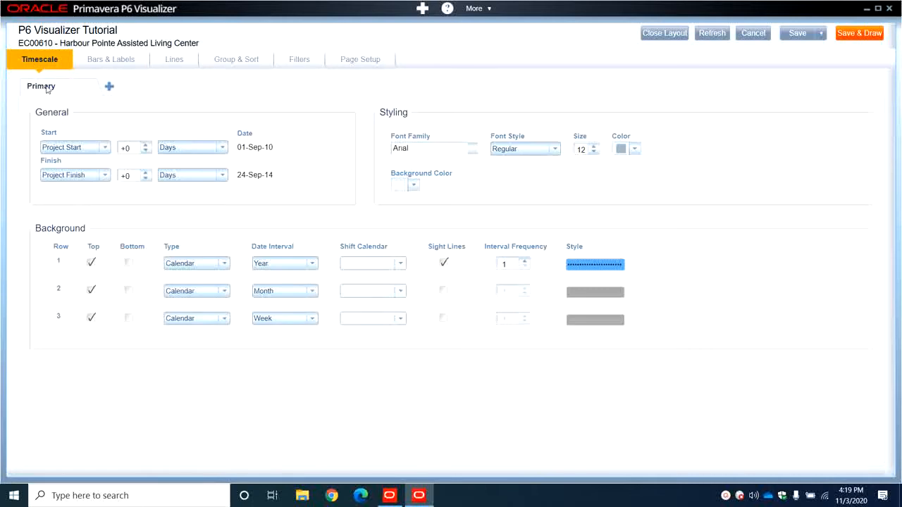
Step: Set the primary timescale to start at Project Start -7 Days and finish at Project Finish +7 Days
left_click(148, 151)
left_click(147, 151)
left_click(148, 151)
left_click(147, 151)
left_click(147, 151)
left_click(147, 151)
left_click(147, 151)
left_click(222, 148)
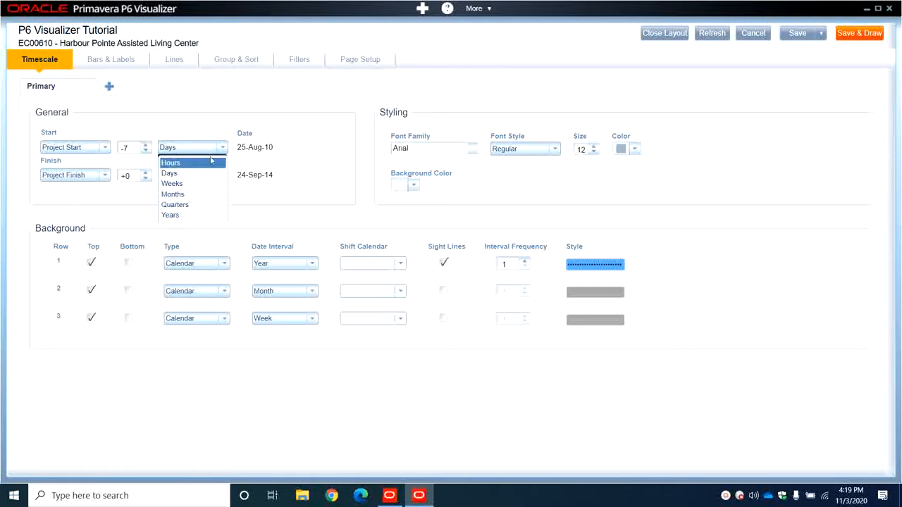
left_click(177, 174)
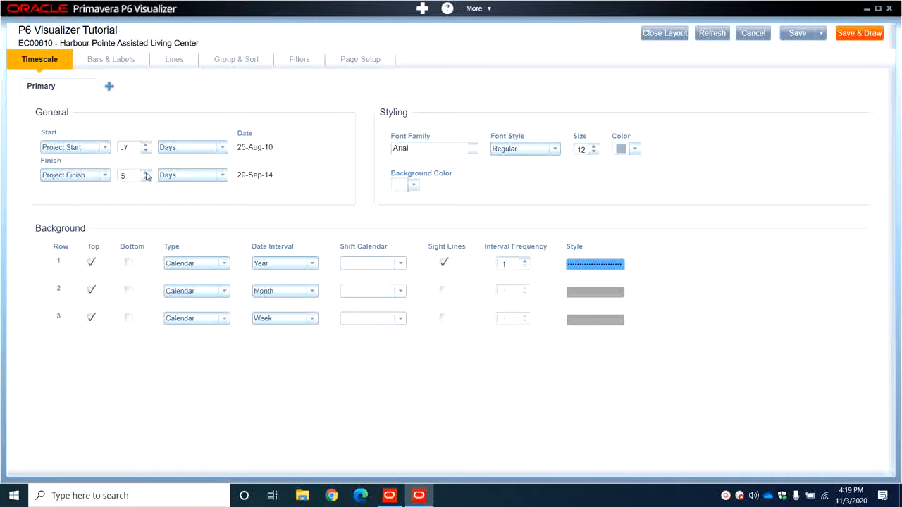
left_click(146, 173)
left_click(146, 174)
Step: Reselect Year as the first background row's date interval and try toggling the Week row's top and bottom display
left_click(312, 265)
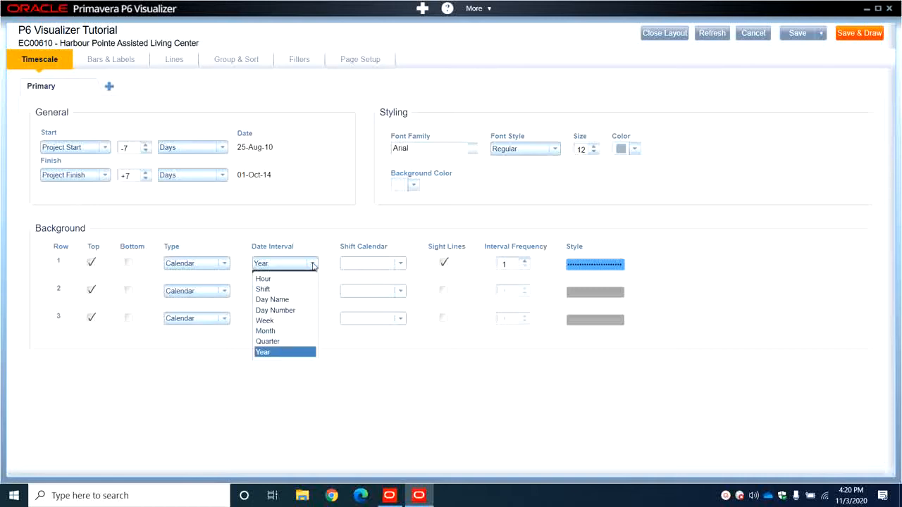
left_click(297, 356)
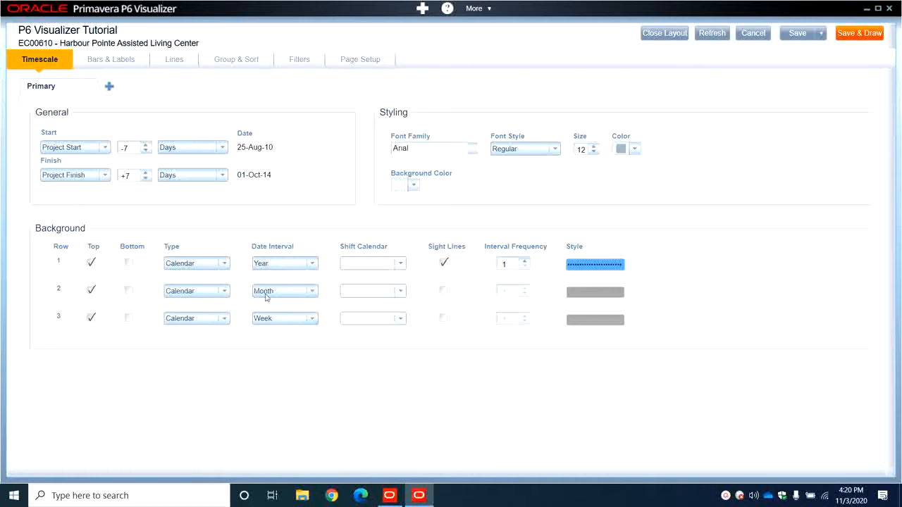
left_click(92, 319)
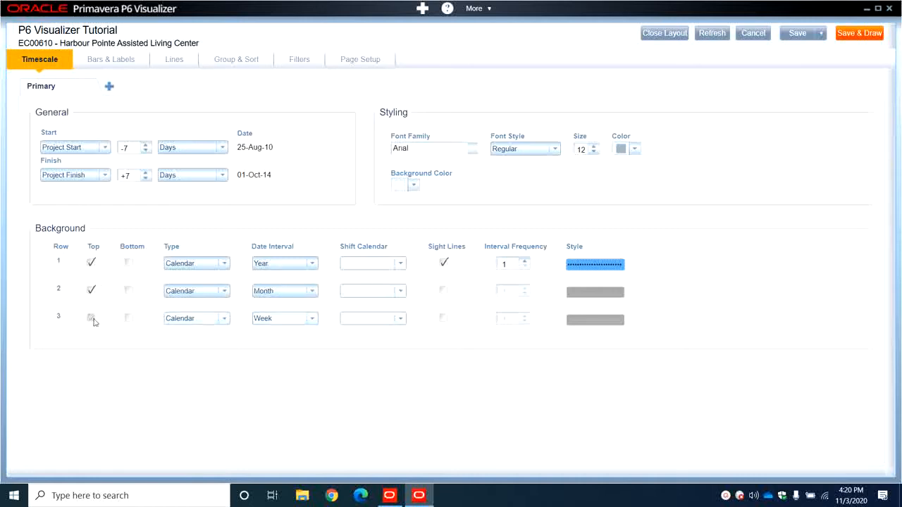
left_click(92, 318)
left_click(128, 318)
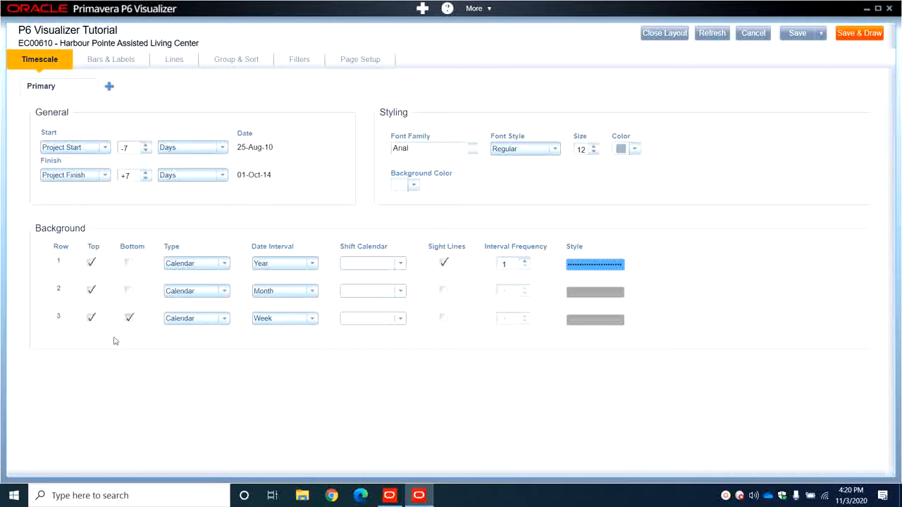
left_click(129, 318)
Step: Add a zoom area to the timescale, trying Current Week as its start before choosing Custom Date
left_click(109, 86)
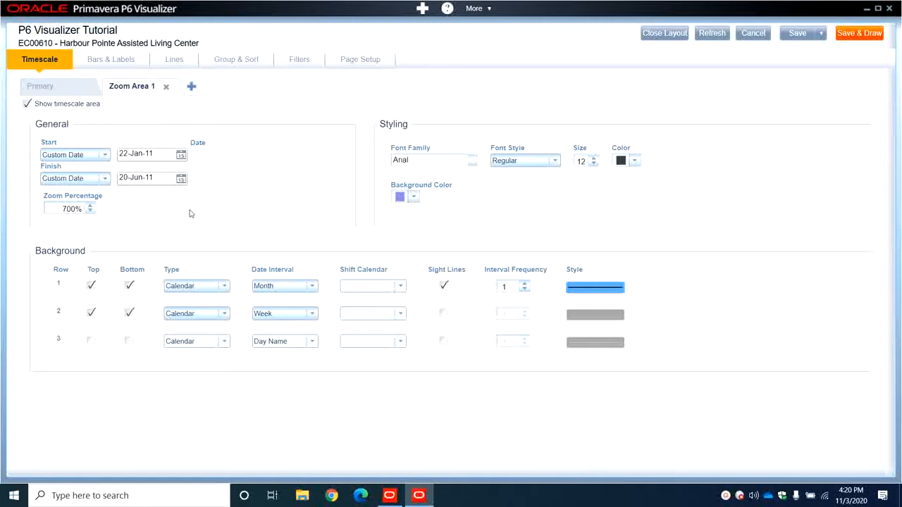
left_click(105, 156)
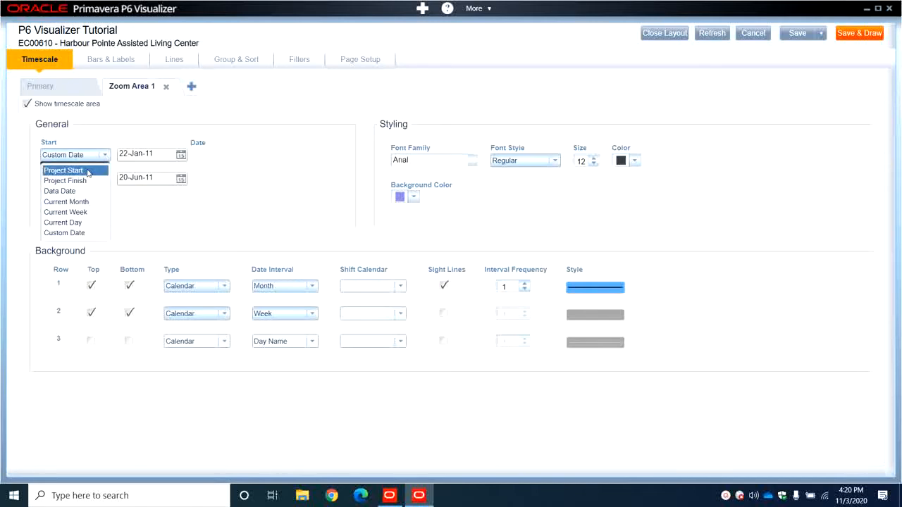
left_click(90, 213)
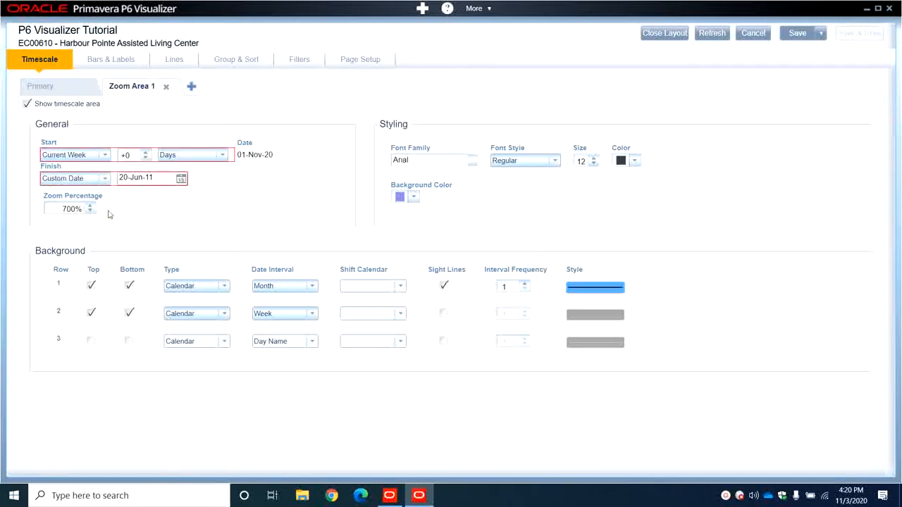
left_click(105, 155)
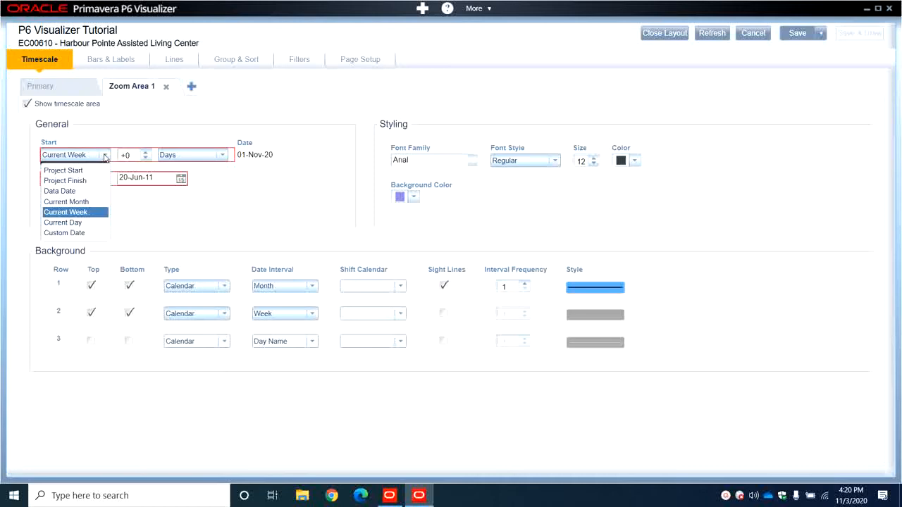
left_click(65, 232)
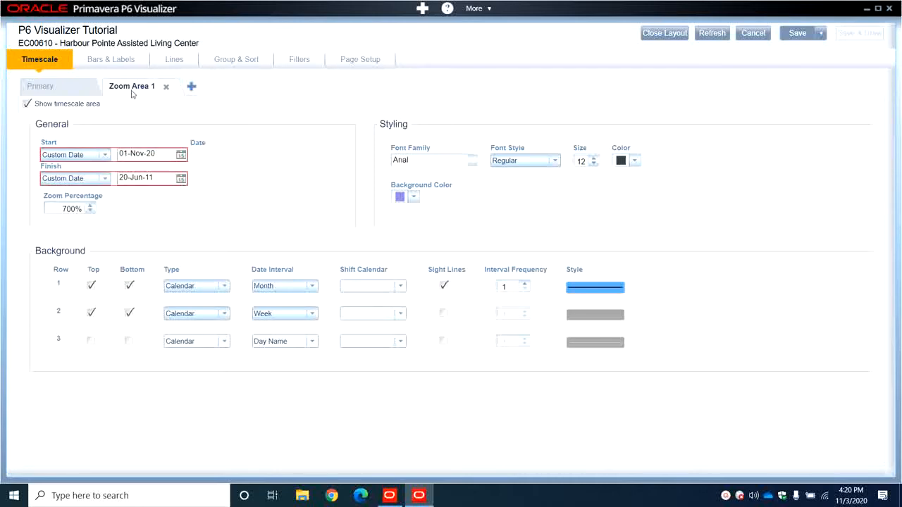
Step: Set the zoom area's custom start date to 04-Feb-13
left_click(180, 156)
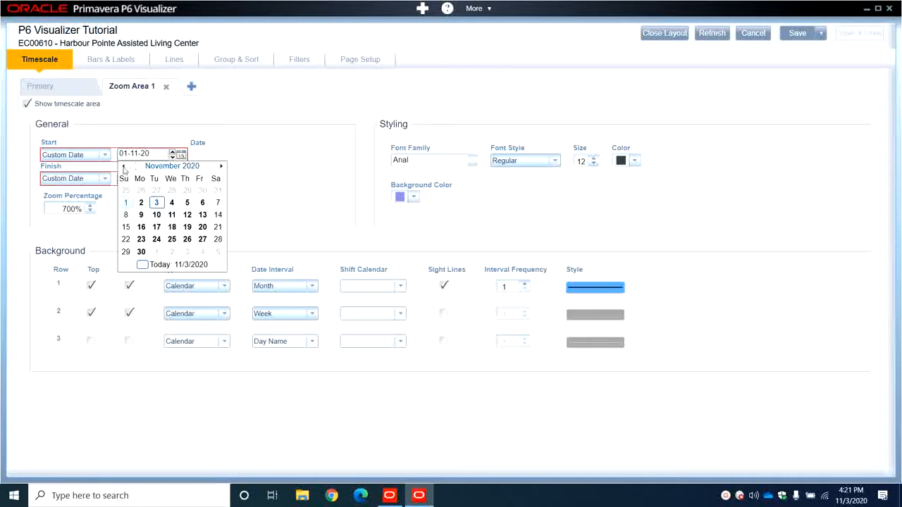
left_click(123, 167)
left_click(124, 167)
left_click(123, 166)
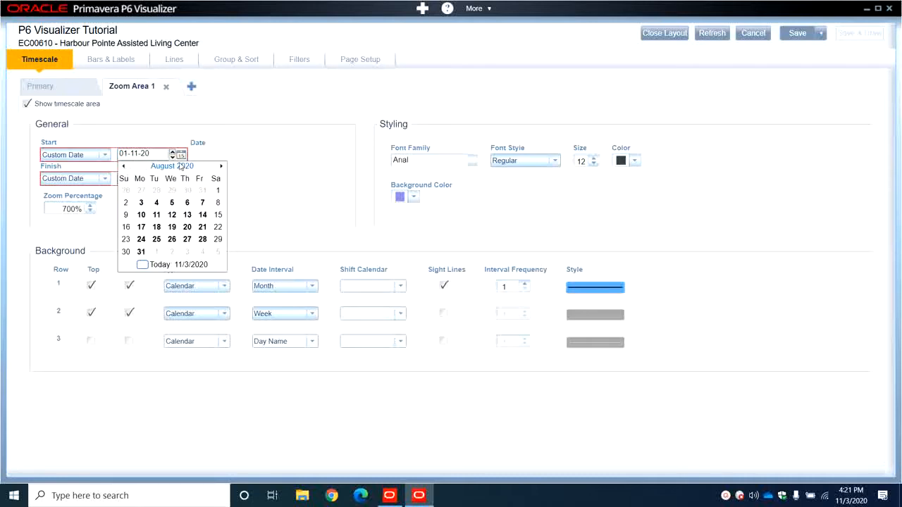
left_click(176, 167)
left_click(176, 167)
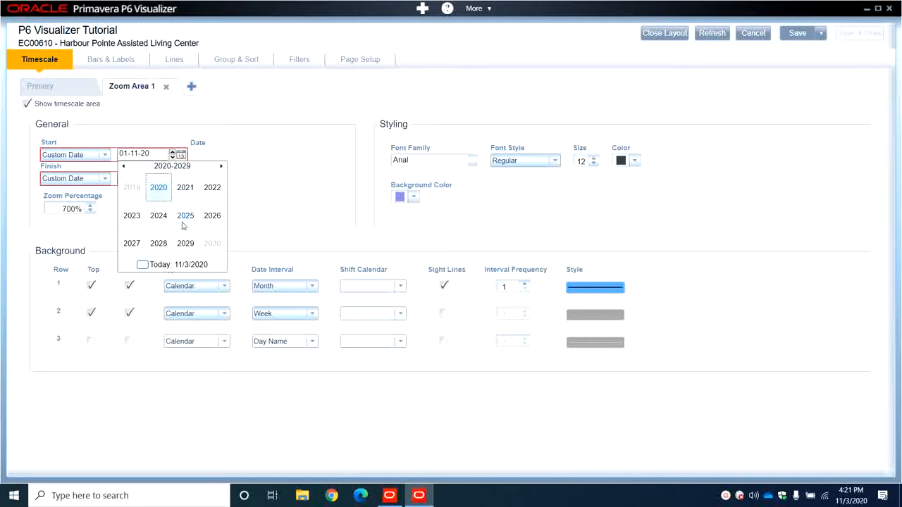
left_click(123, 166)
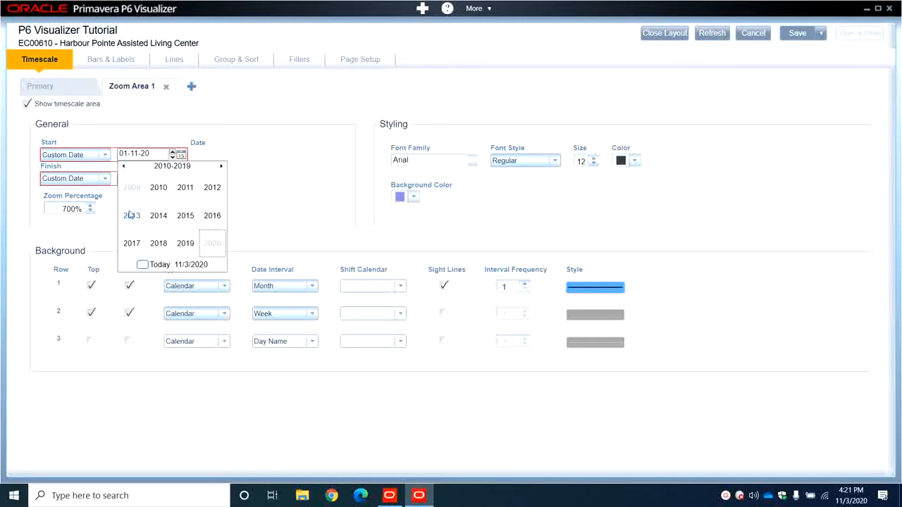
left_click(132, 216)
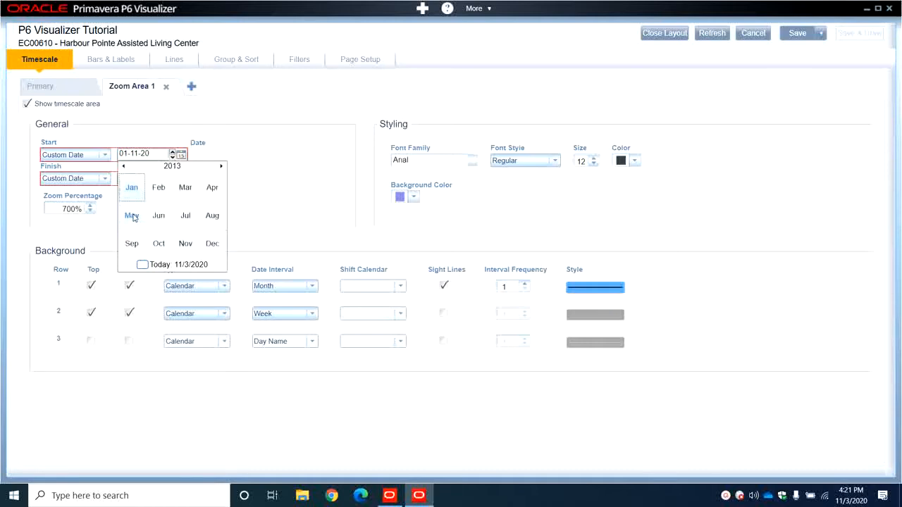
left_click(160, 188)
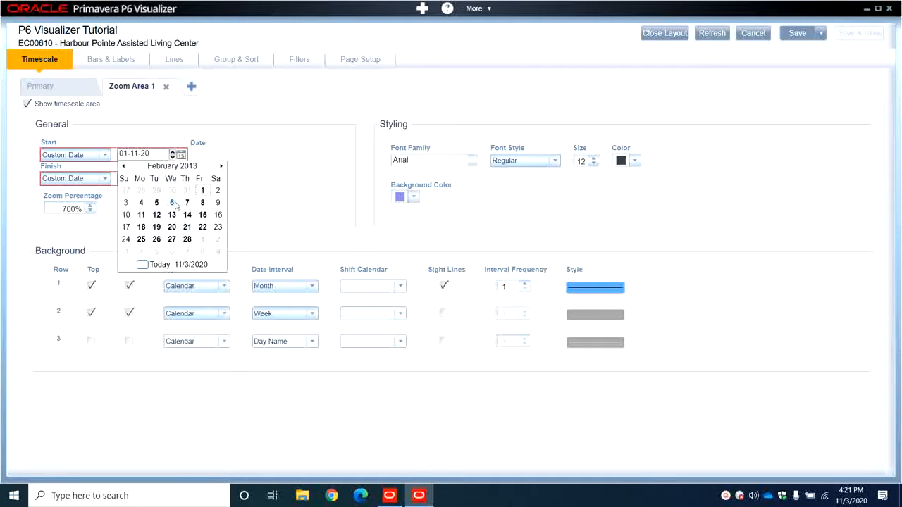
left_click(143, 204)
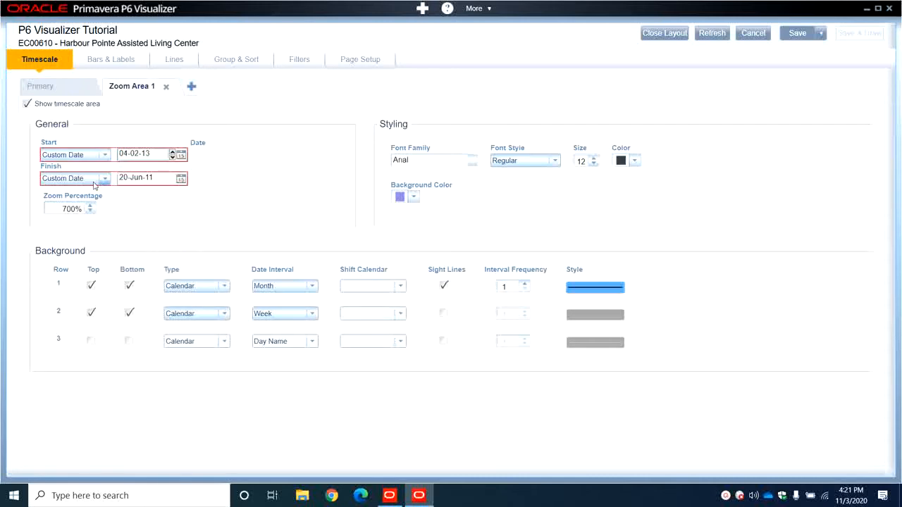
Step: Set the zoom area's custom finish date to 06-May-13
left_click(181, 179)
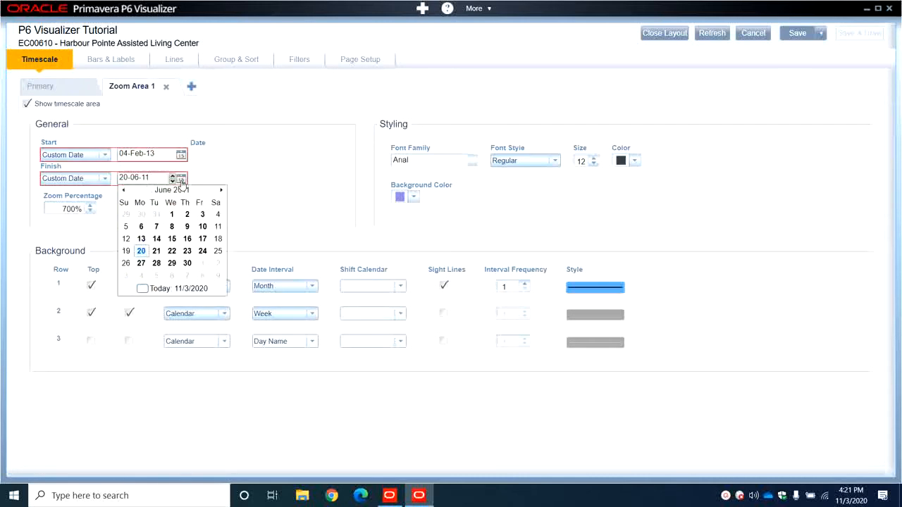
left_click(168, 190)
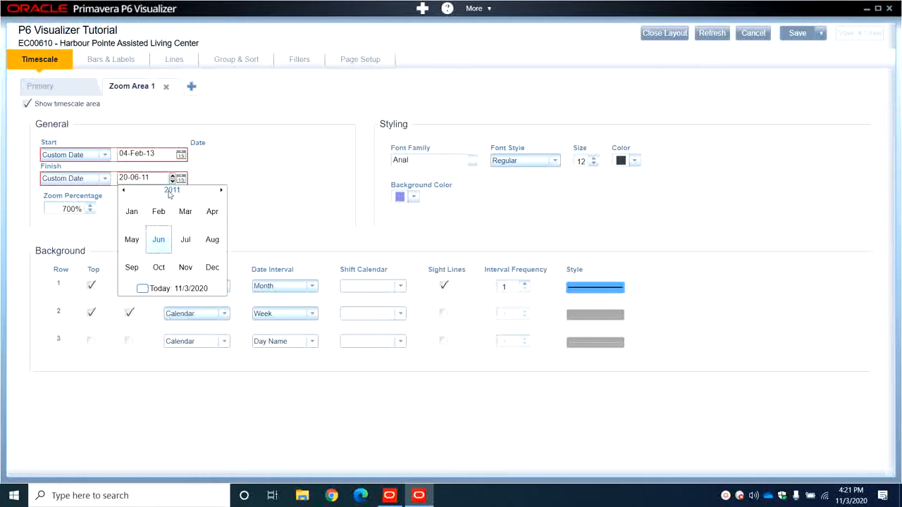
left_click(221, 190)
left_click(222, 190)
left_click(132, 240)
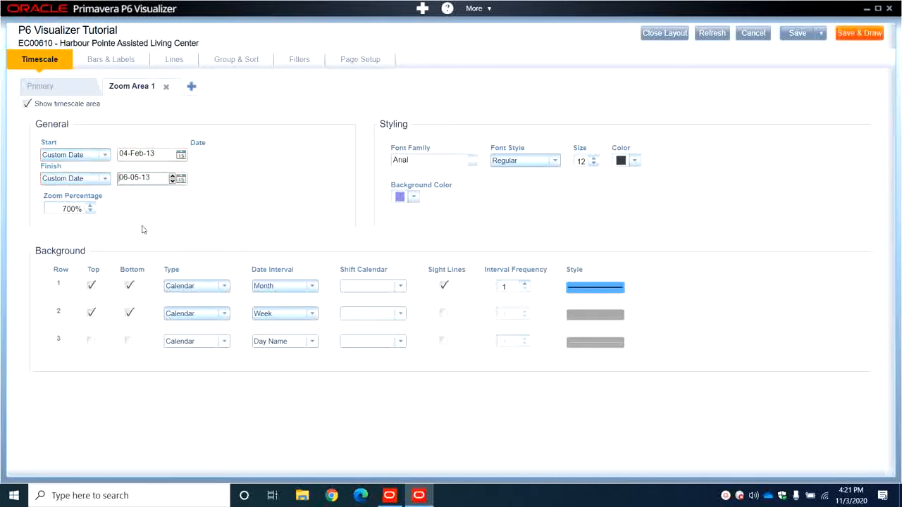
left_click(143, 227)
left_click(66, 80)
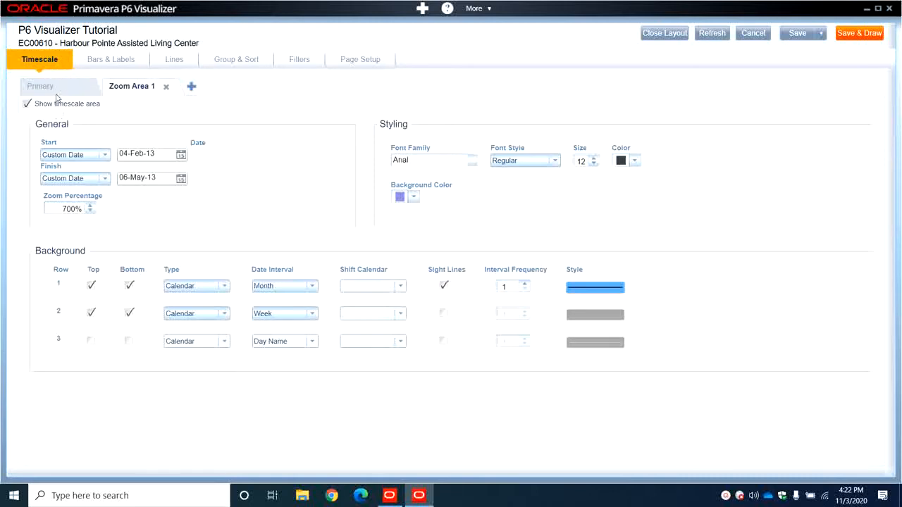
Step: Open the layout's bar and label options and review each available bar, from Actual Work through Global Labels
left_click(103, 59)
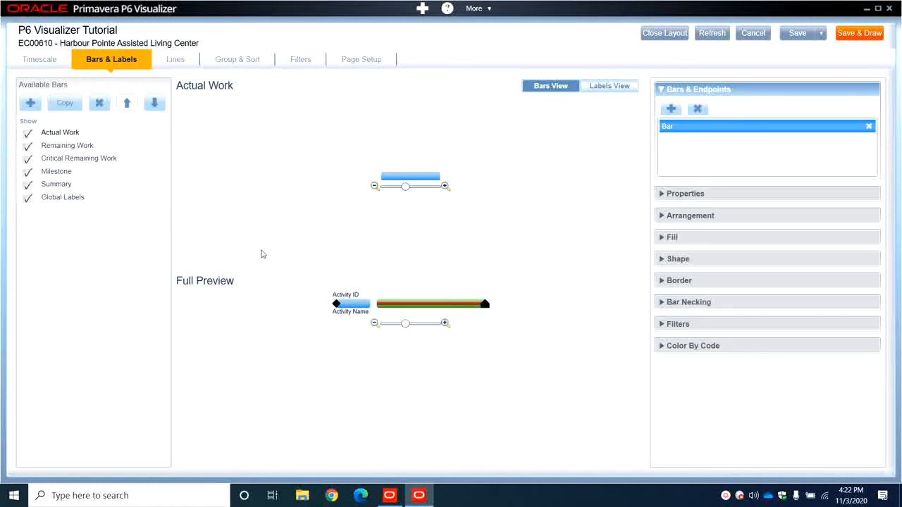
left_click(83, 138)
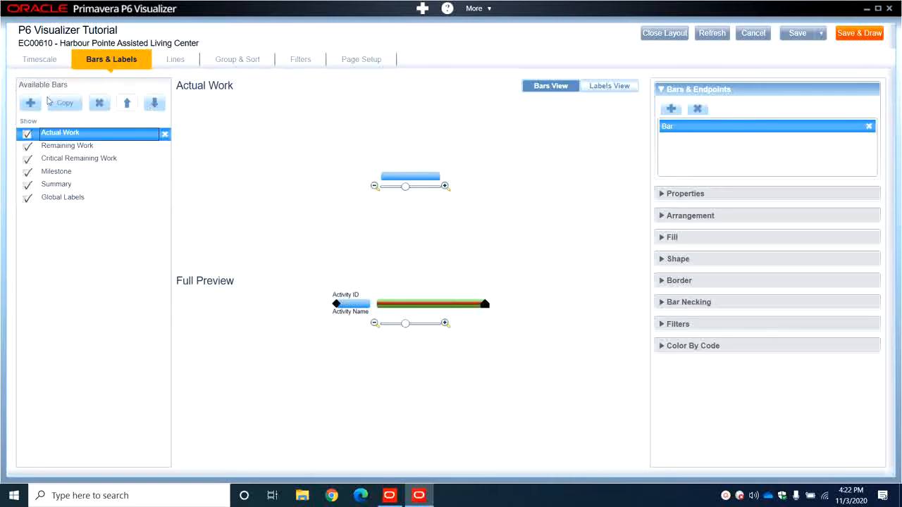
left_click(76, 146)
left_click(74, 161)
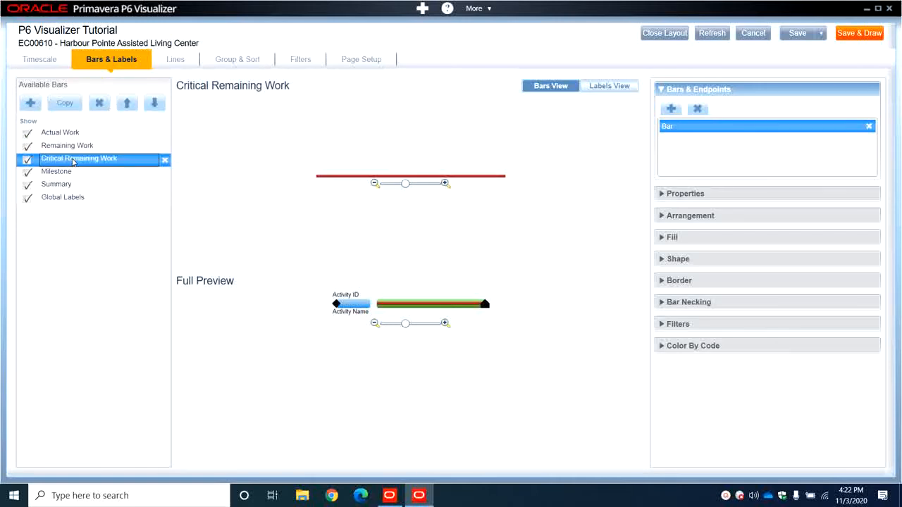
left_click(61, 173)
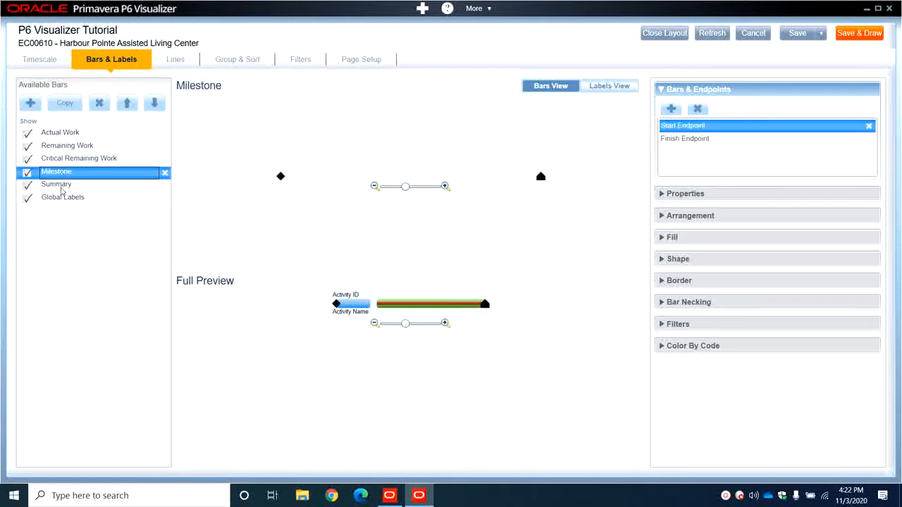
left_click(61, 187)
left_click(62, 198)
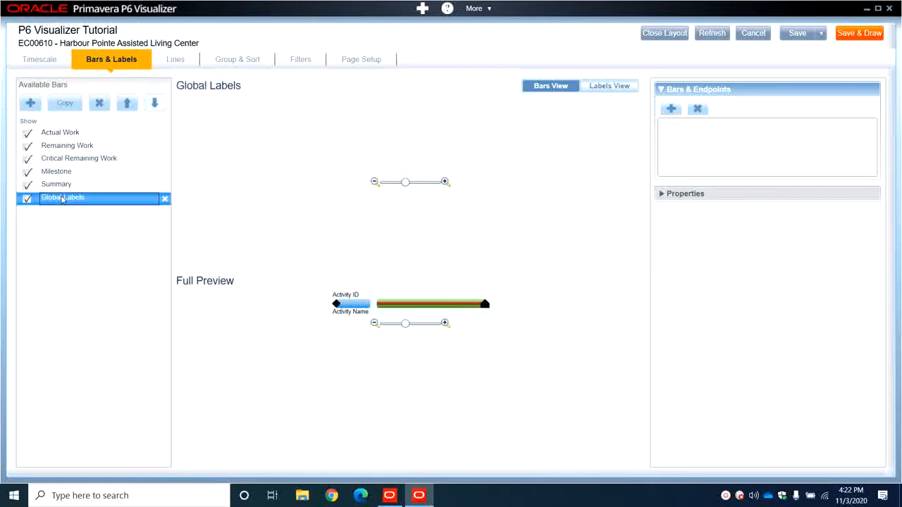
Step: Select the Actual Work bar and expand its Arrangement settings
left_click(66, 134)
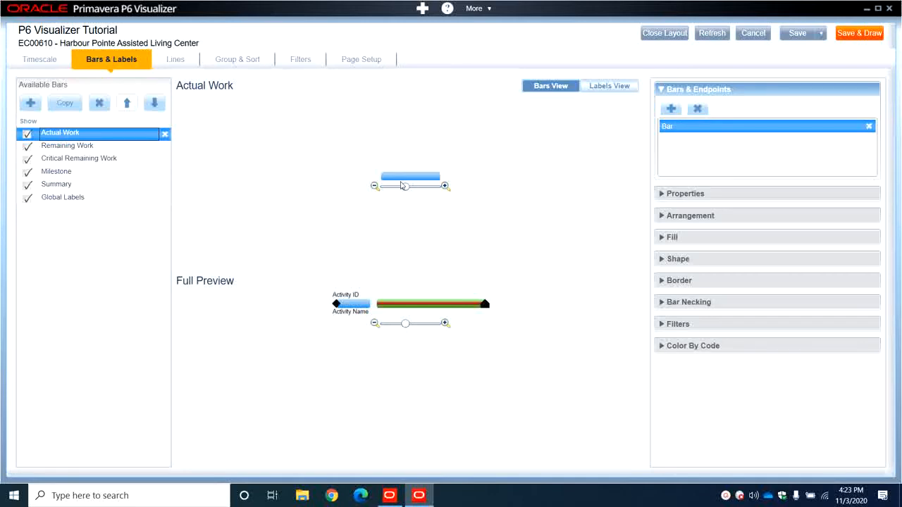
left_click(663, 196)
left_click(662, 197)
left_click(661, 217)
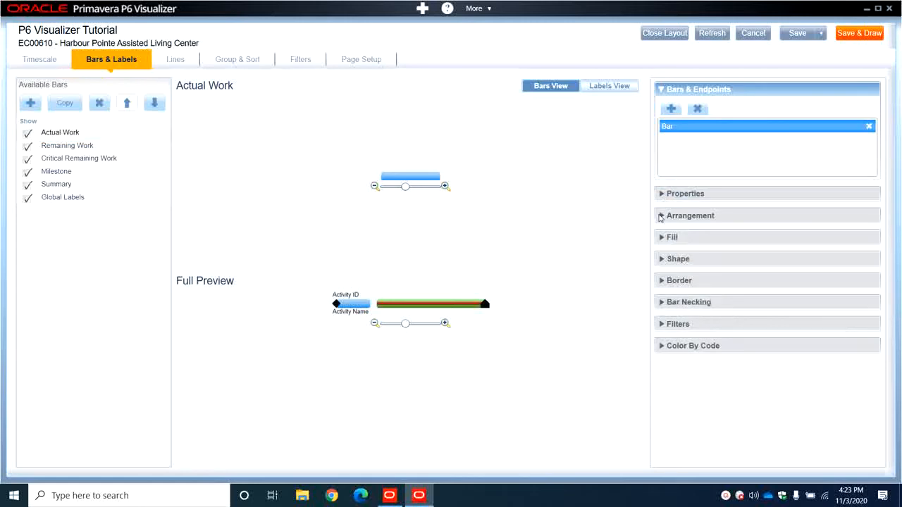
left_click(697, 217)
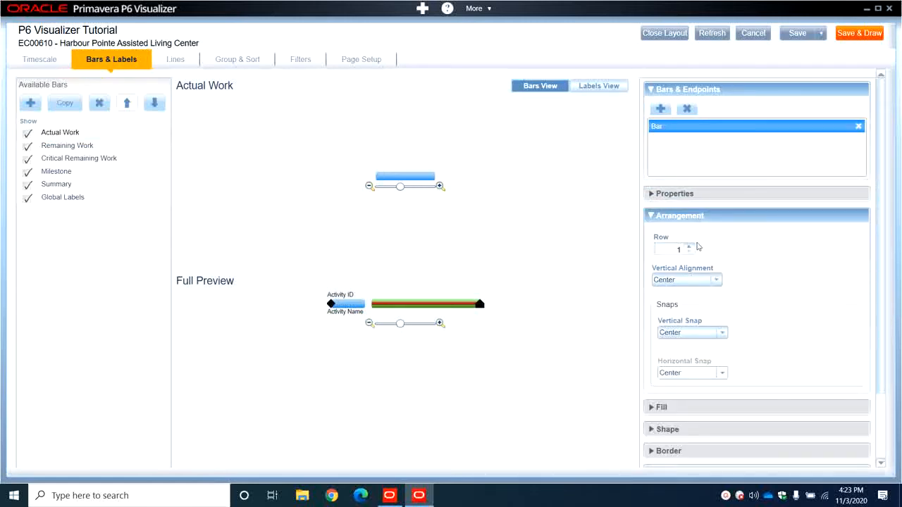
Step: Try changing the Actual Work bar's row number and return it to 1
left_click(691, 246)
scroll(564, 340, "down", 1)
scroll(564, 340, "up", 1)
scroll(529, 329, "down", 1)
scroll(535, 328, "up", 1)
left_click(690, 251)
scroll(121, 241, "down", 1)
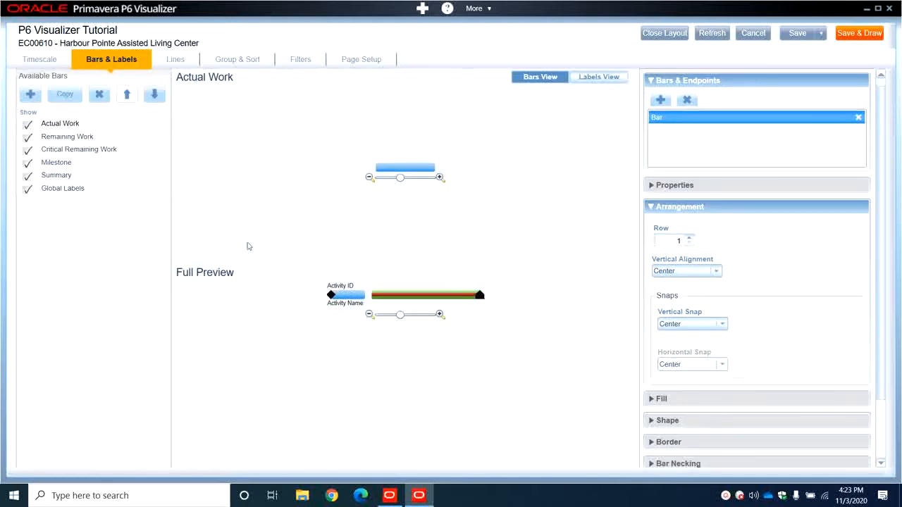
scroll(442, 259, "up", 1)
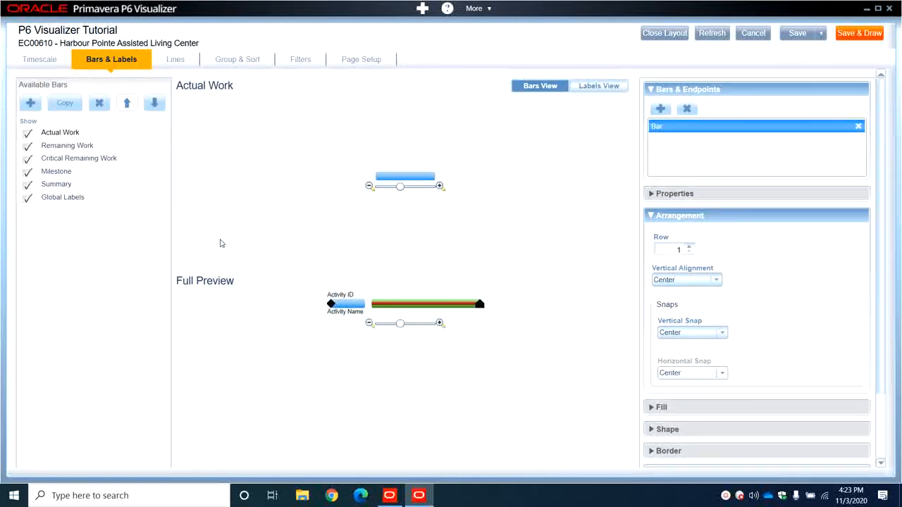
Step: Examine the Actual Work bar's Fill, Shape, Border, Bar Necking and Filters settings
scroll(648, 413, "down", 1)
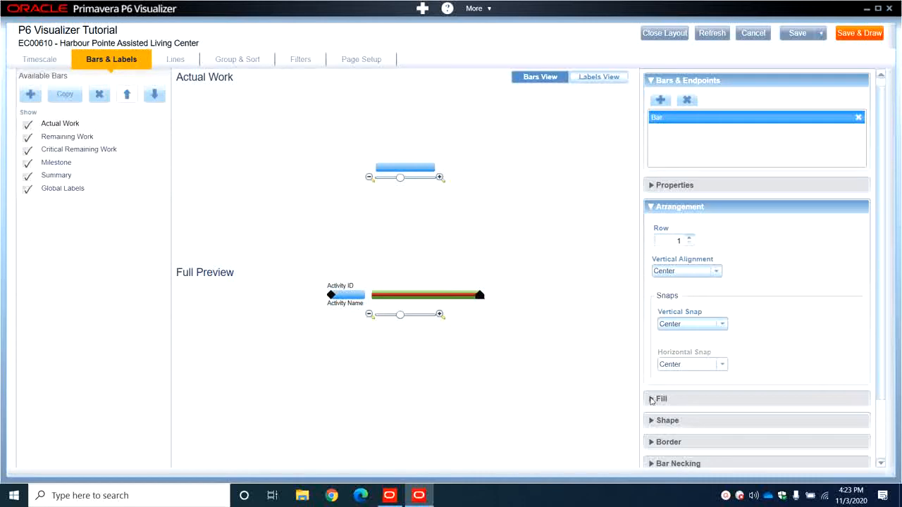
left_click(655, 399)
scroll(651, 402, "down", 3)
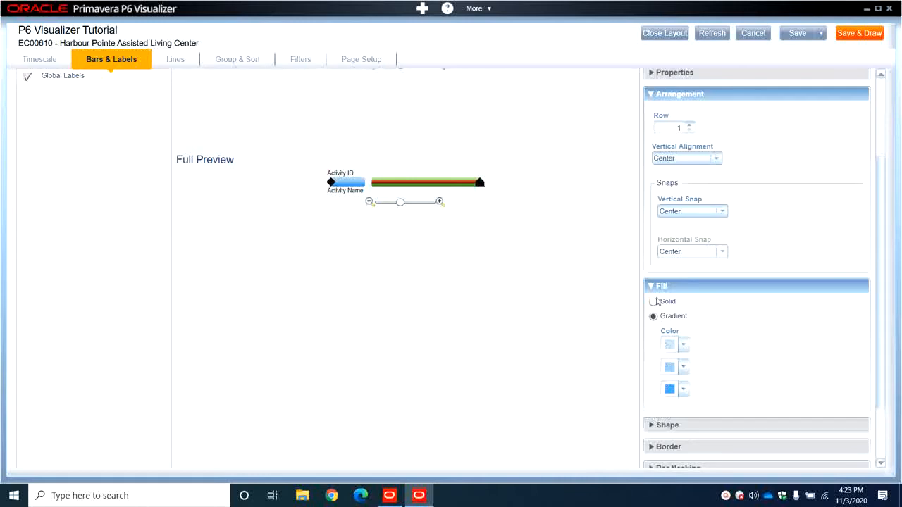
scroll(665, 403, "down", 2)
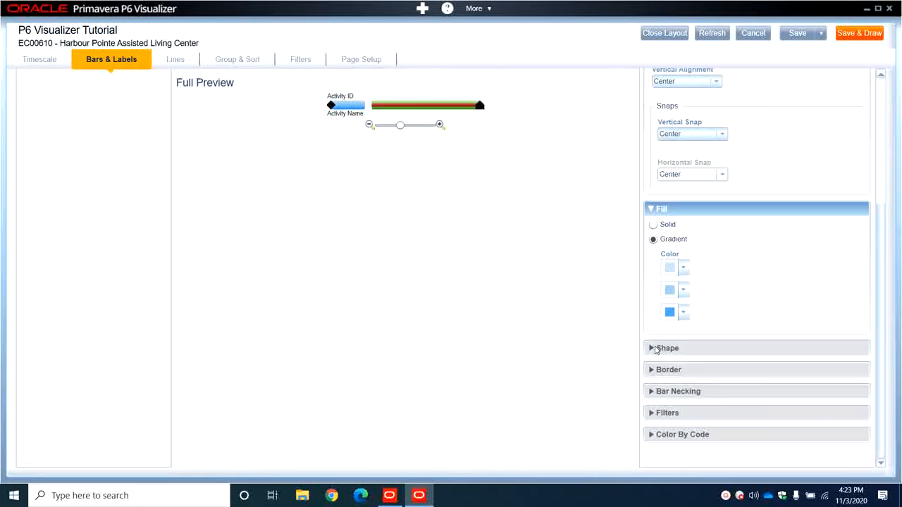
left_click(663, 348)
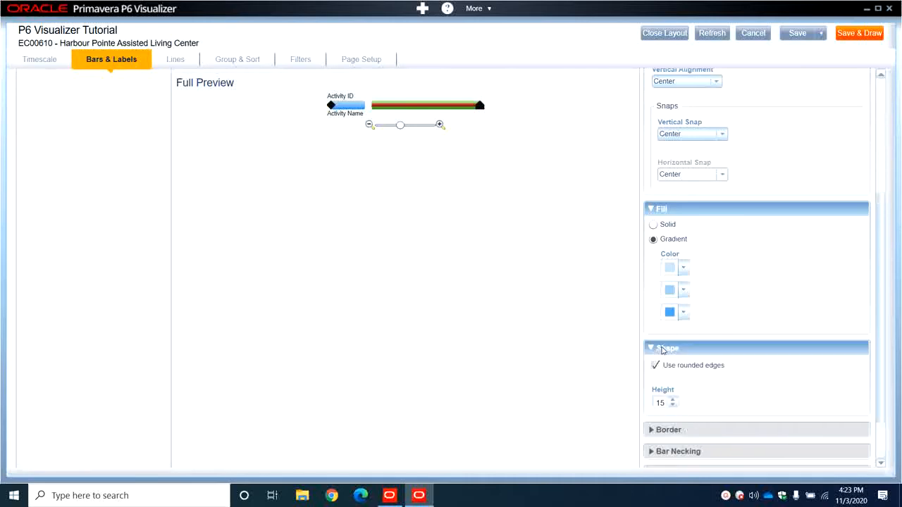
scroll(665, 351, "down", 1)
left_click(668, 403)
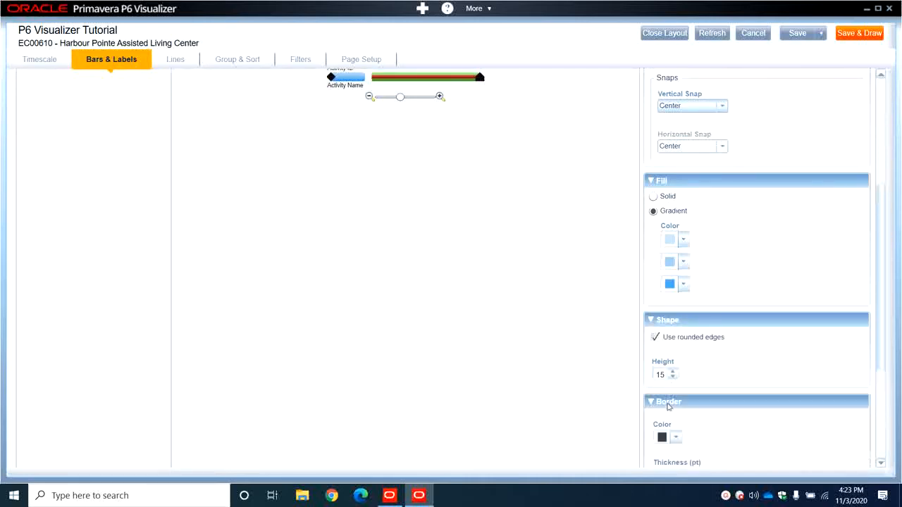
scroll(668, 403, "down", 1)
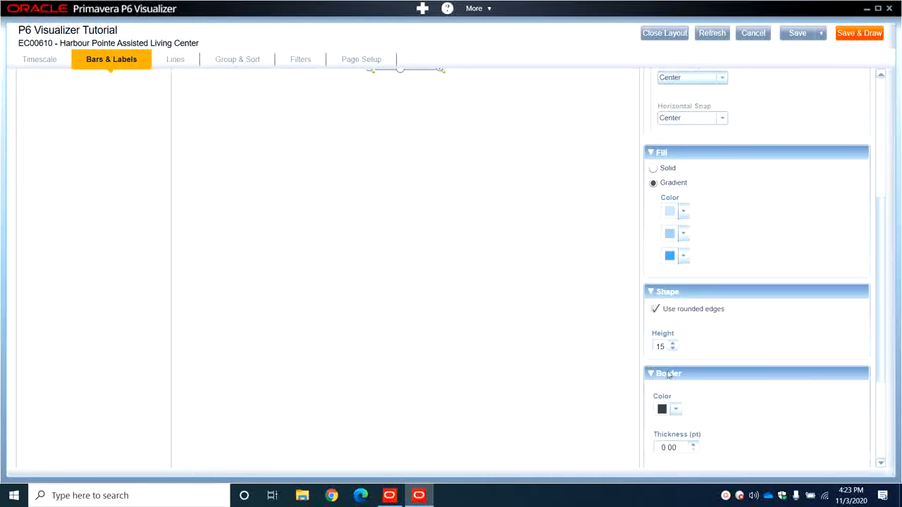
left_click(670, 375)
left_click(674, 396)
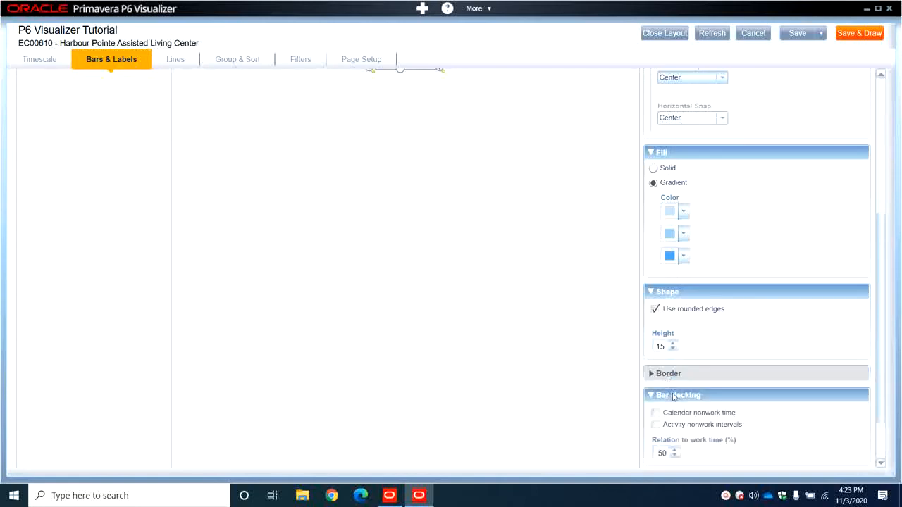
left_click(674, 396)
left_click(675, 420)
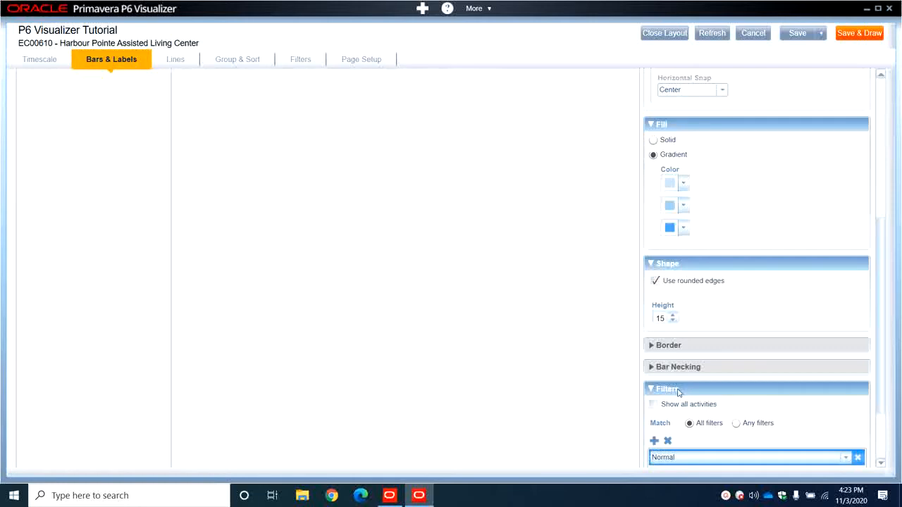
left_click(679, 389)
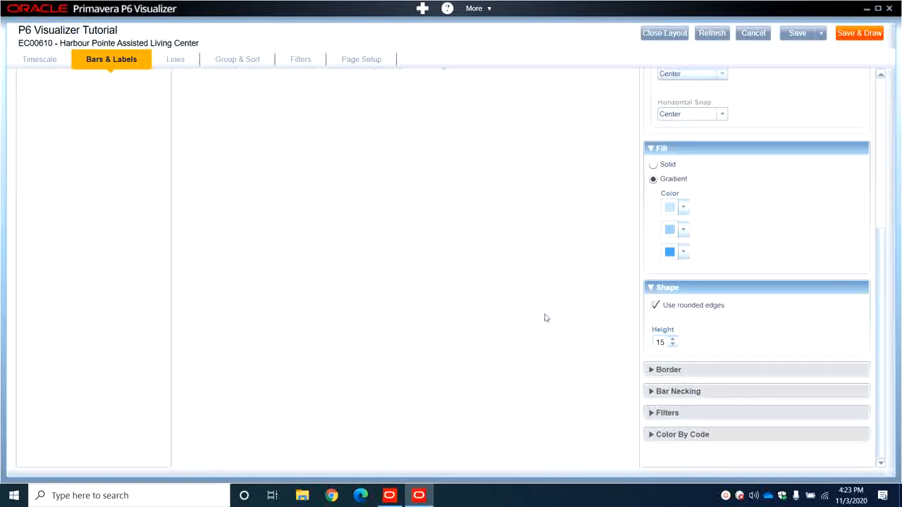
scroll(480, 299, "up", 3)
scroll(480, 299, "down", 3)
Step: Try coloring the Actual Work bars by activity code value and browse the activity codes available for it
left_click(672, 437)
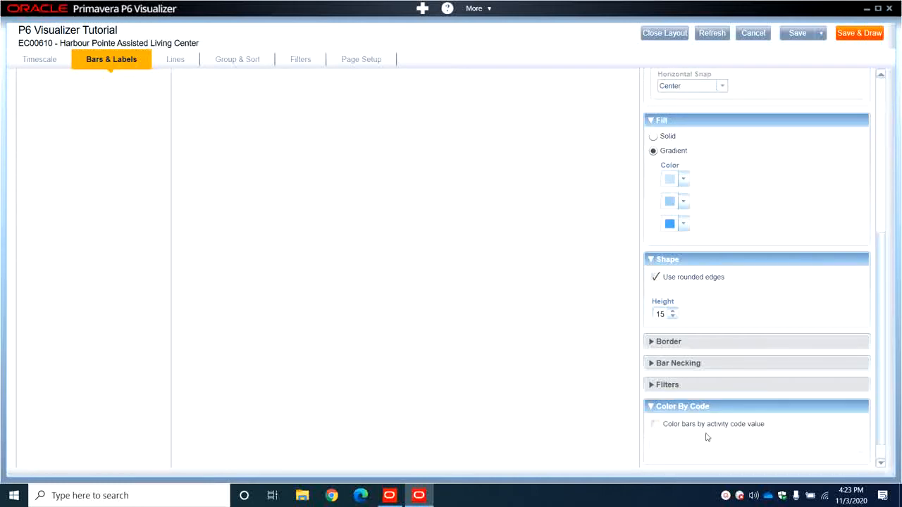
left_click(679, 428)
left_click(859, 450)
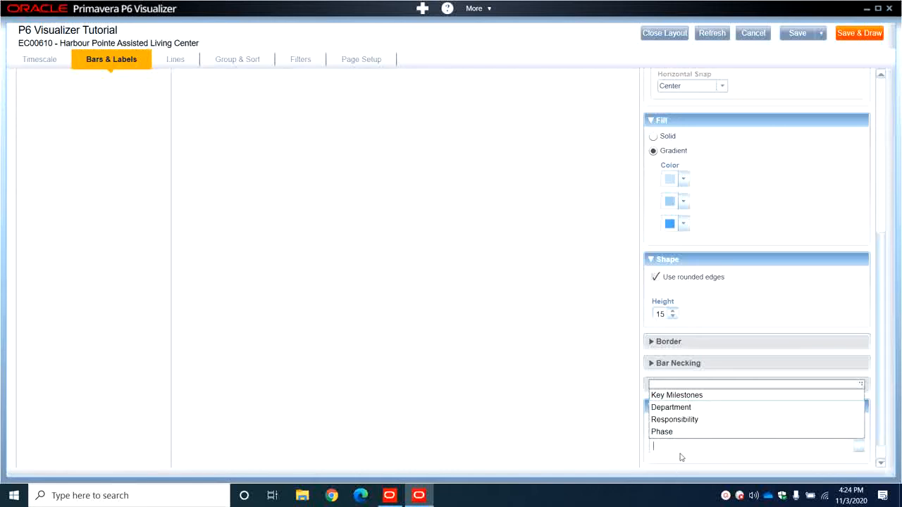
type("a")
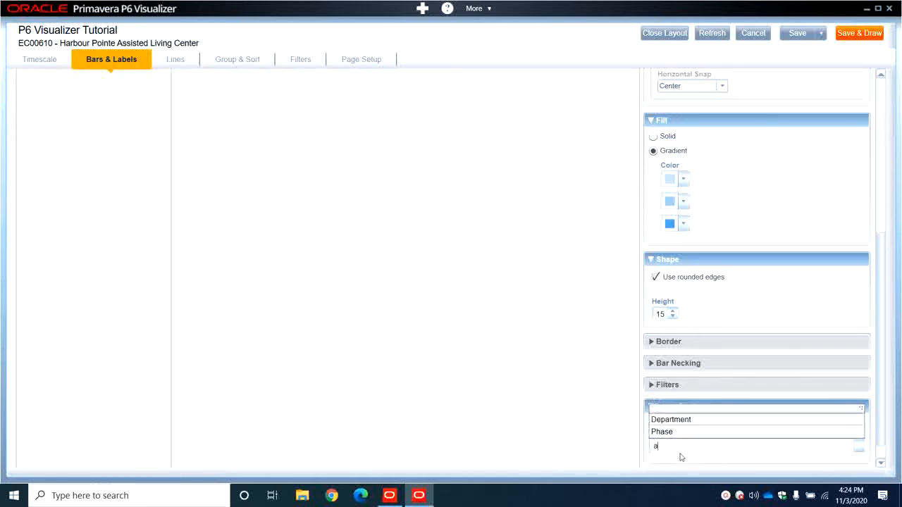
key("BackSpace")
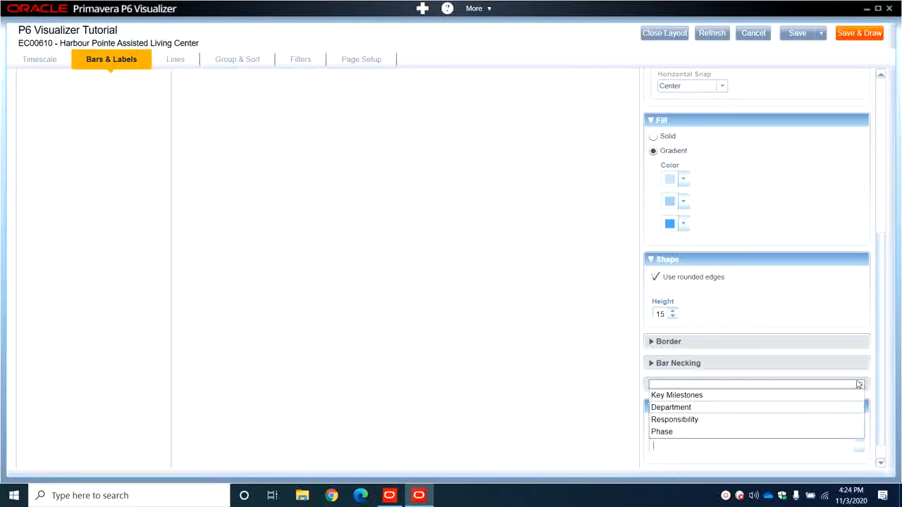
mouse_move(862, 383)
left_mouse_down()
mouse_move(860, 342)
mouse_move(860, 379)
left_mouse_up()
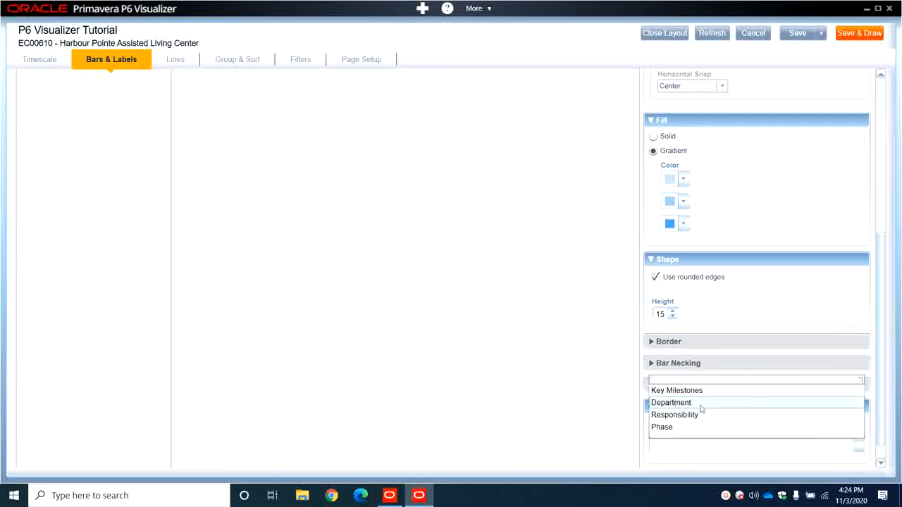
left_click(858, 448)
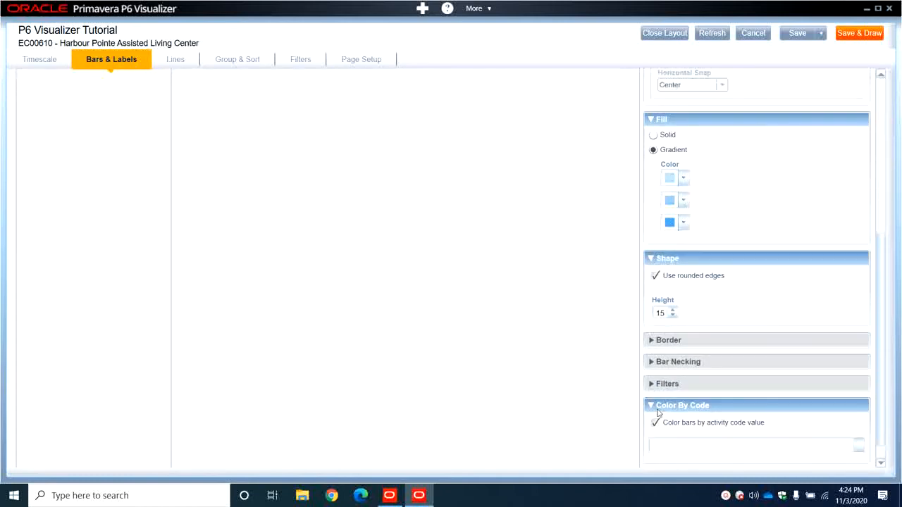
left_click(655, 423)
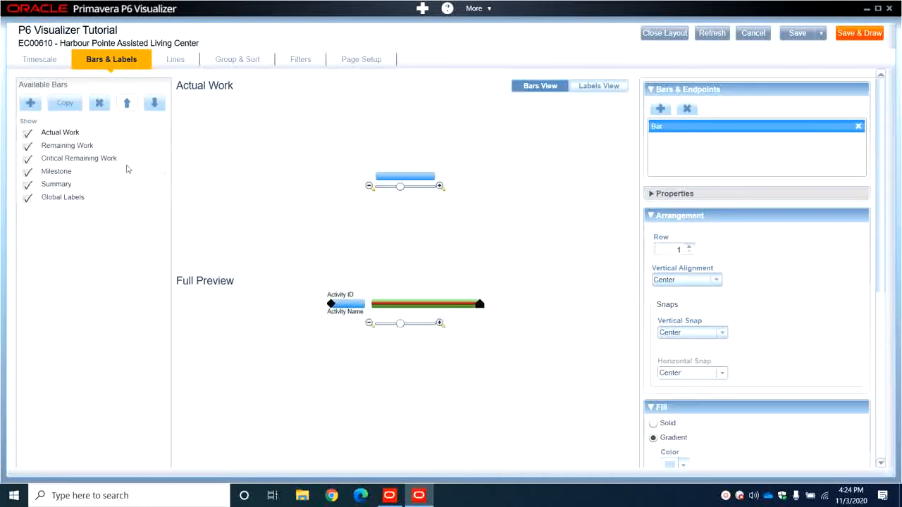
Step: Review the Remaining Work and Critical Remaining Work bars, and return to the Actual Work bar
left_click(66, 149)
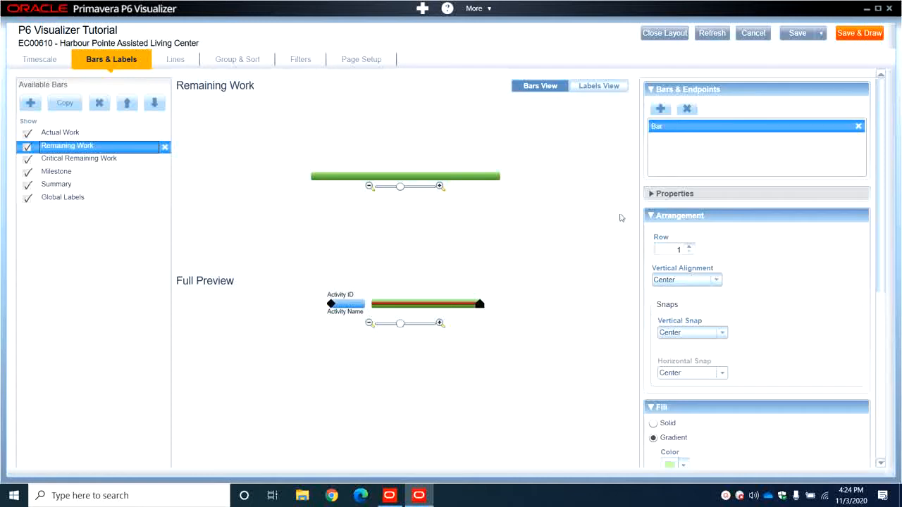
left_click(69, 161)
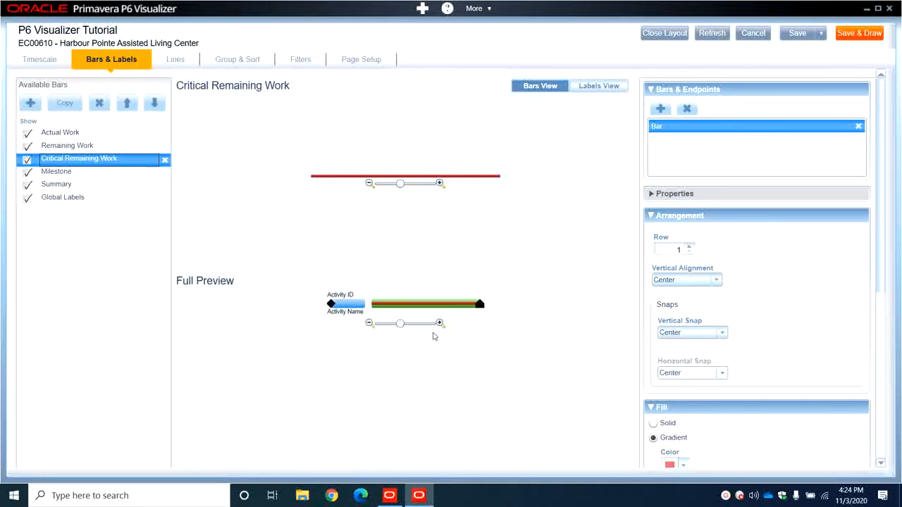
left_click(69, 134)
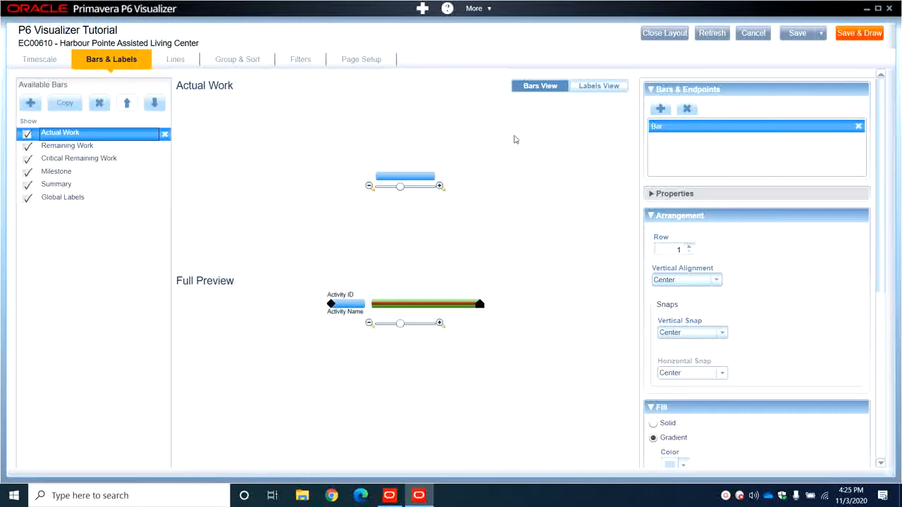
Step: Add a label to the Actual Work bar's Top Left Center position and set its field to Start
left_click(601, 89)
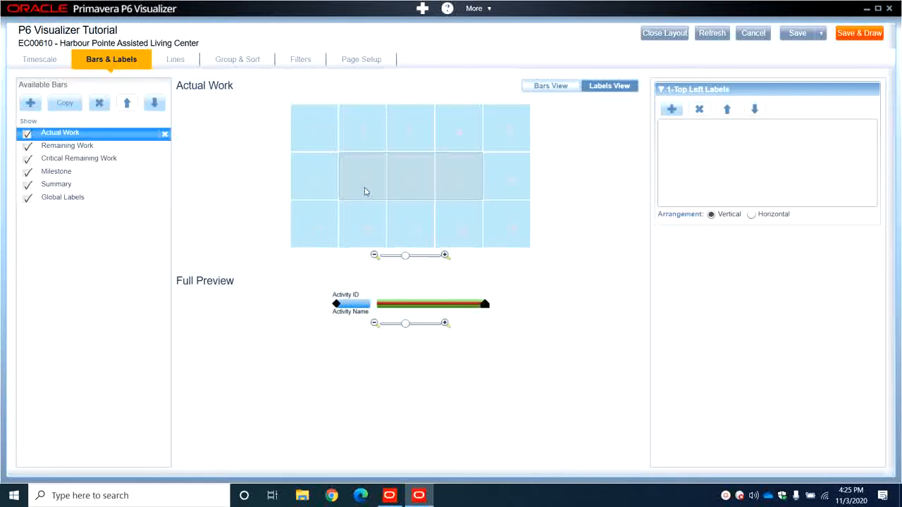
left_click(361, 145)
left_click(672, 110)
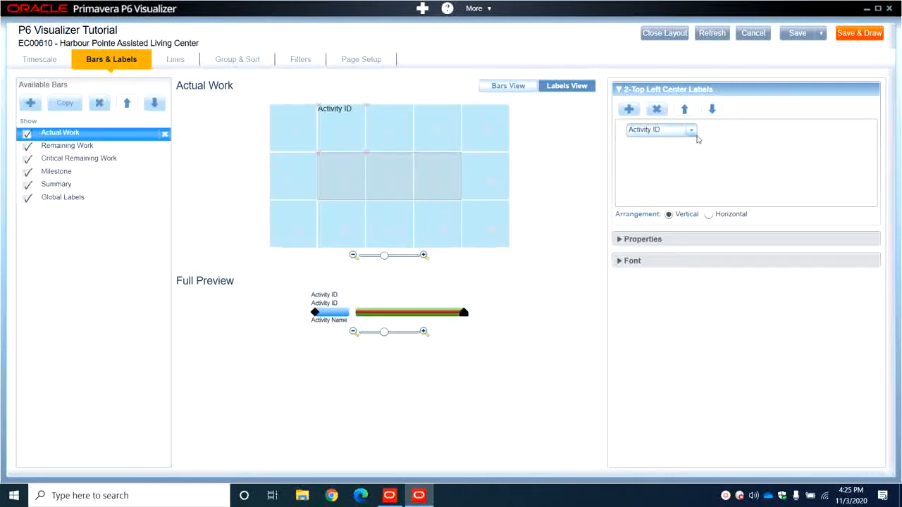
left_click(694, 133)
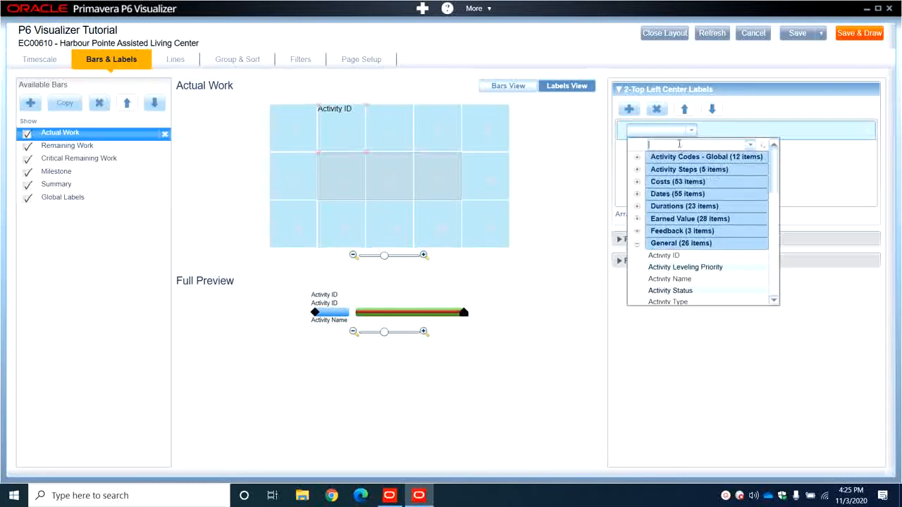
type("start")
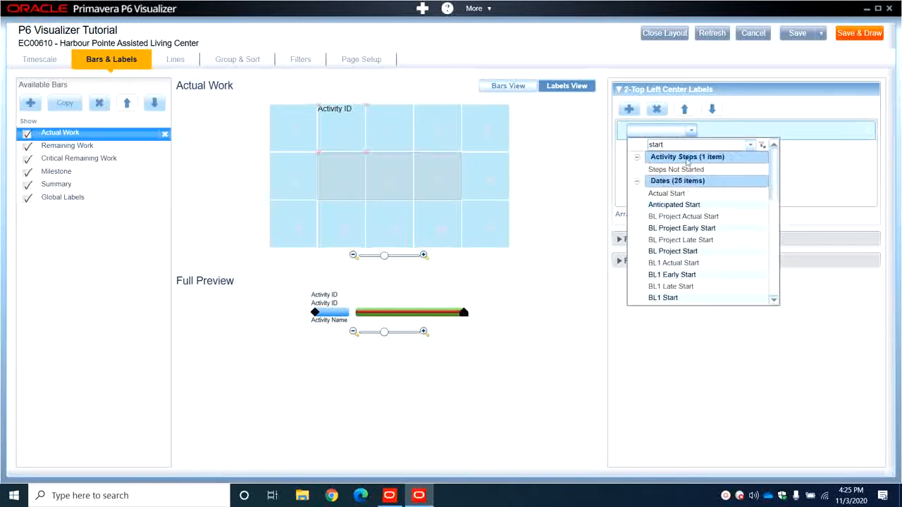
scroll(695, 263, "down", 1)
scroll(695, 263, "down", 5)
left_click(667, 297)
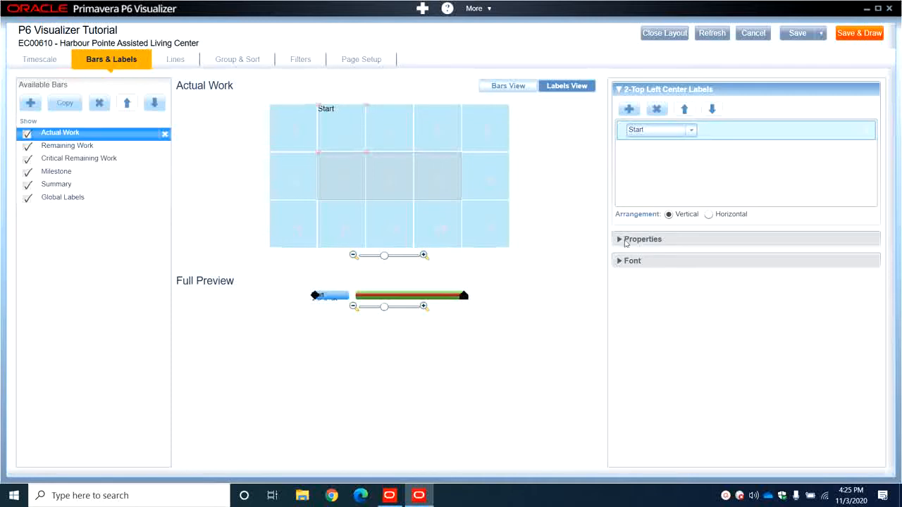
Step: Expand the Start label's Properties and Font settings, and try turning Wrap Text off and back on
left_click(624, 238)
left_click(622, 241)
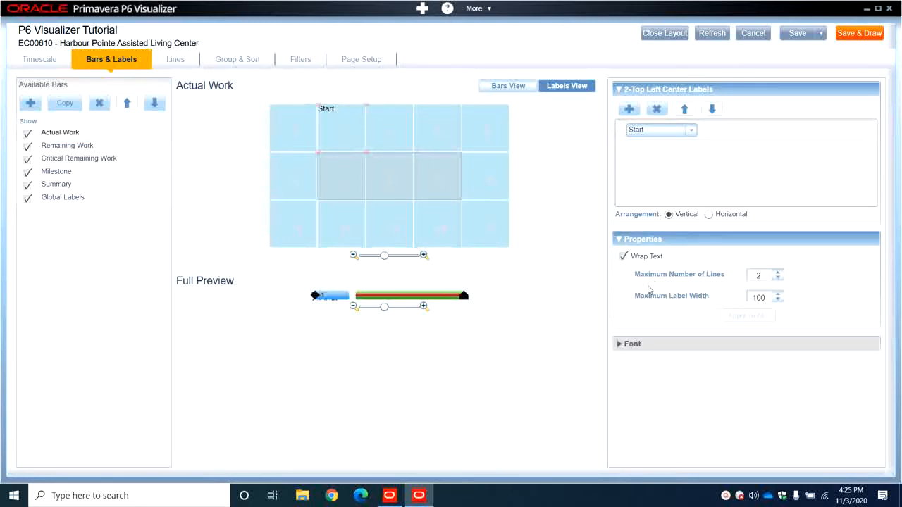
left_click(633, 257)
left_click(638, 347)
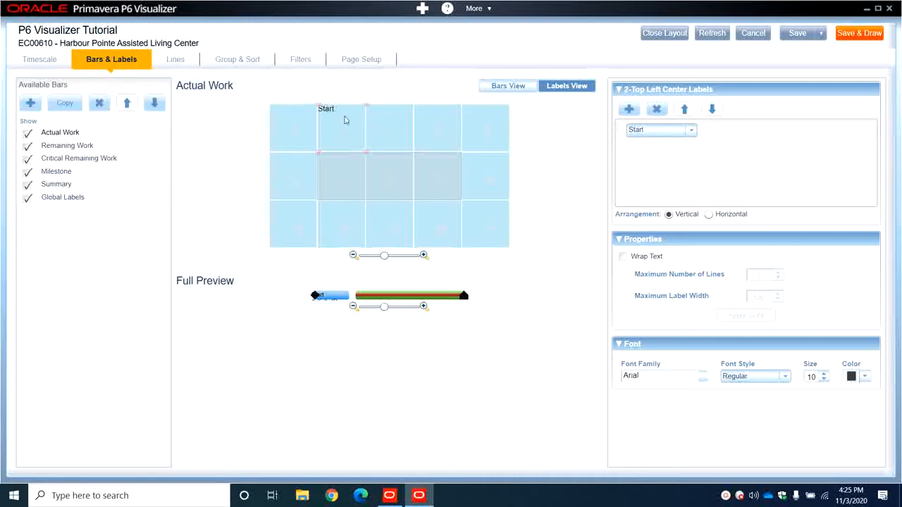
left_click(650, 258)
Step: Check the Actual Work bar in the bars view and remove its Top Left Center Start label
left_click(525, 87)
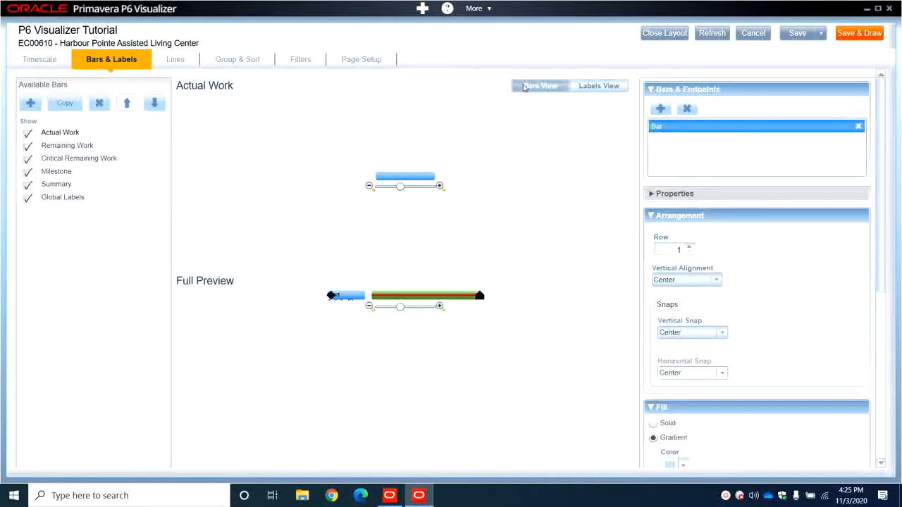
left_click(592, 89)
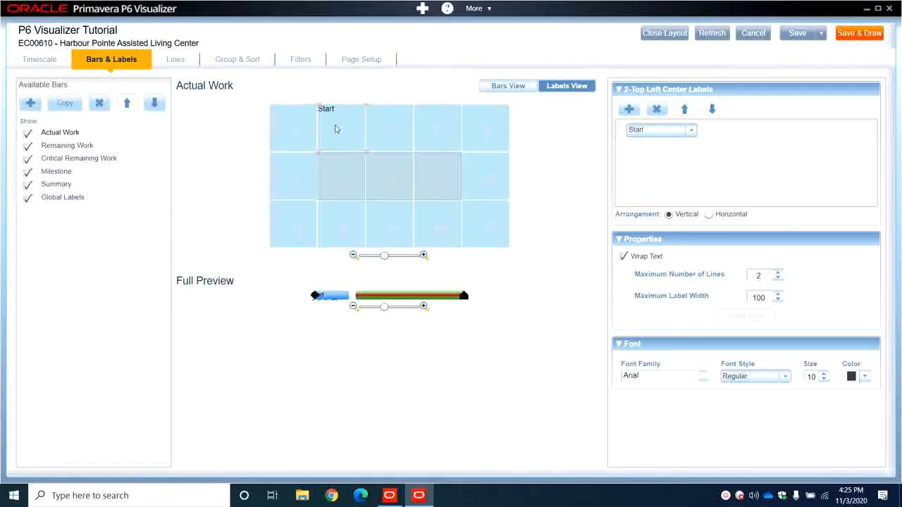
left_click(658, 110)
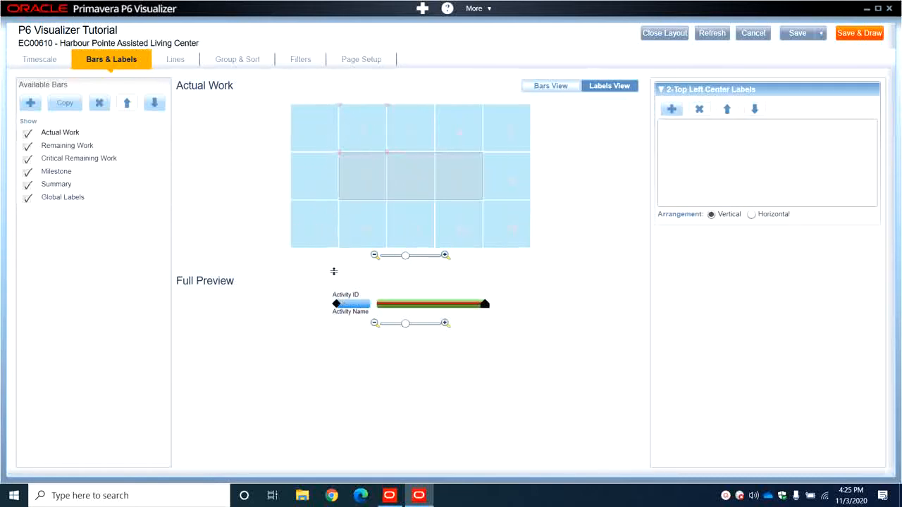
Step: Add a label to the Actual Work bar's Center Left position and set its field to Start
left_click(316, 113)
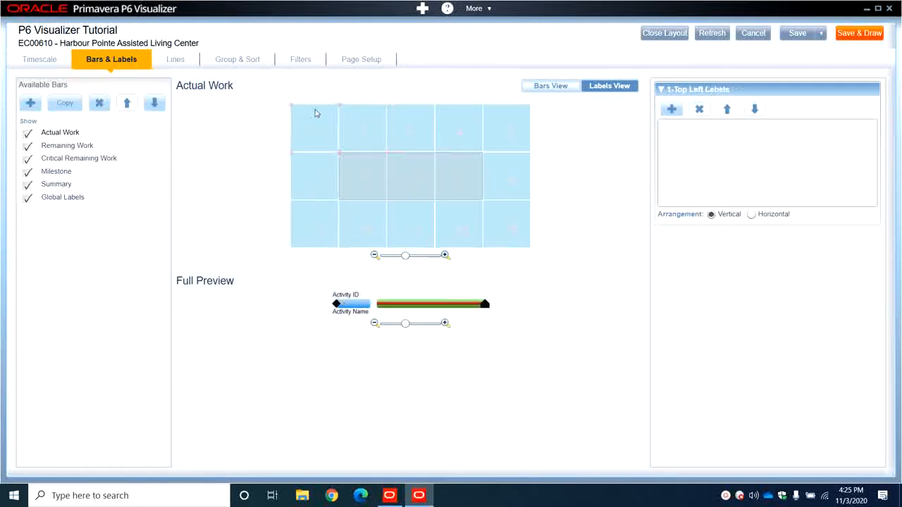
left_click(299, 167)
left_click(672, 110)
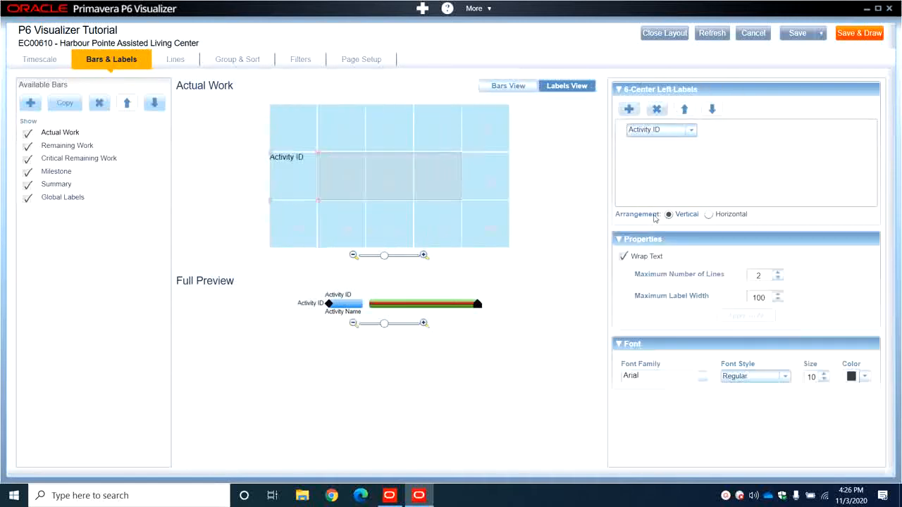
left_click(692, 130)
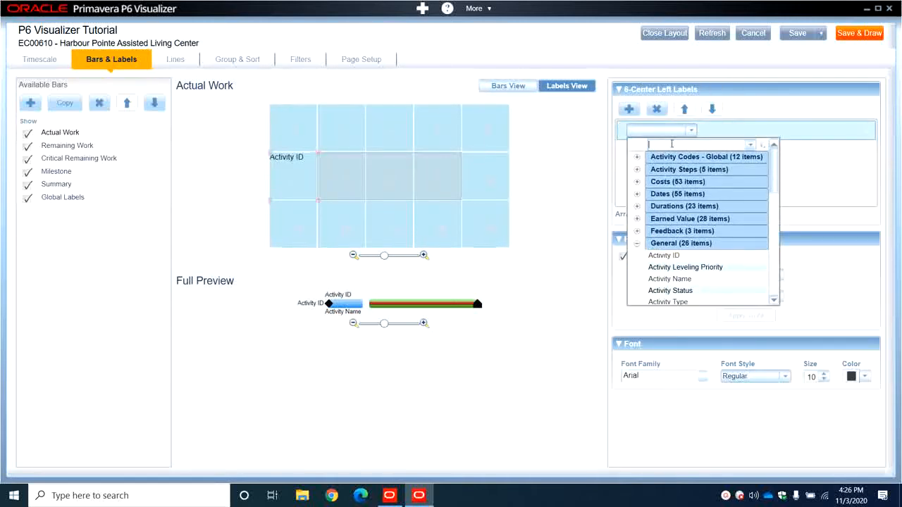
type("start")
scroll(696, 204, "down", 5)
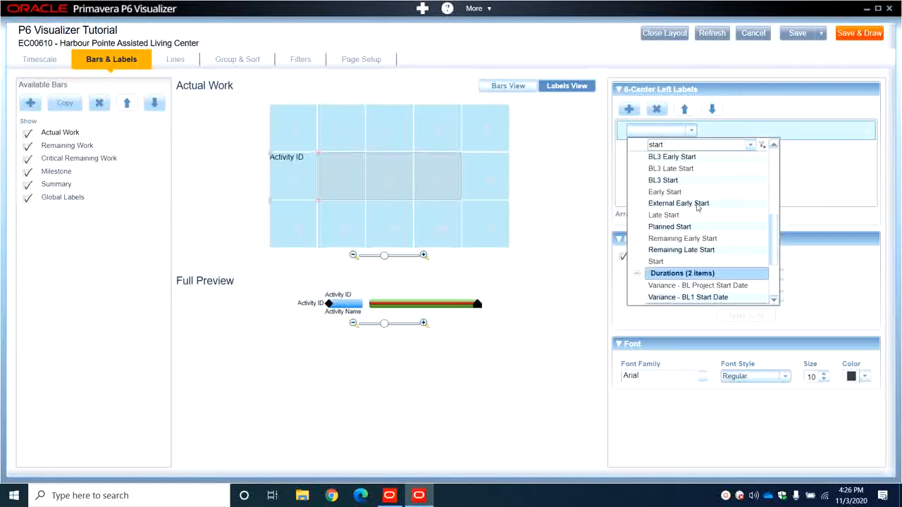
left_click(668, 262)
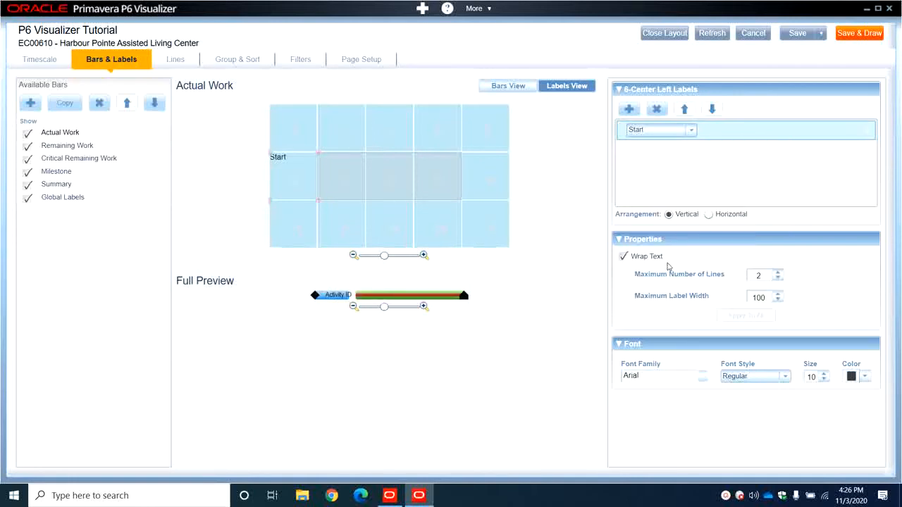
left_click(379, 358)
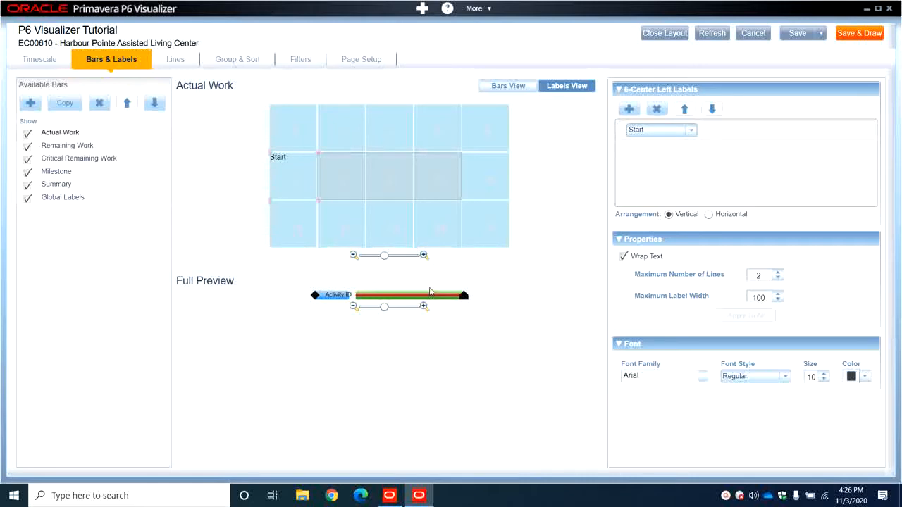
Step: Compare the Actual Work bars and labels views, and delete the Center Left Start label
left_click(520, 88)
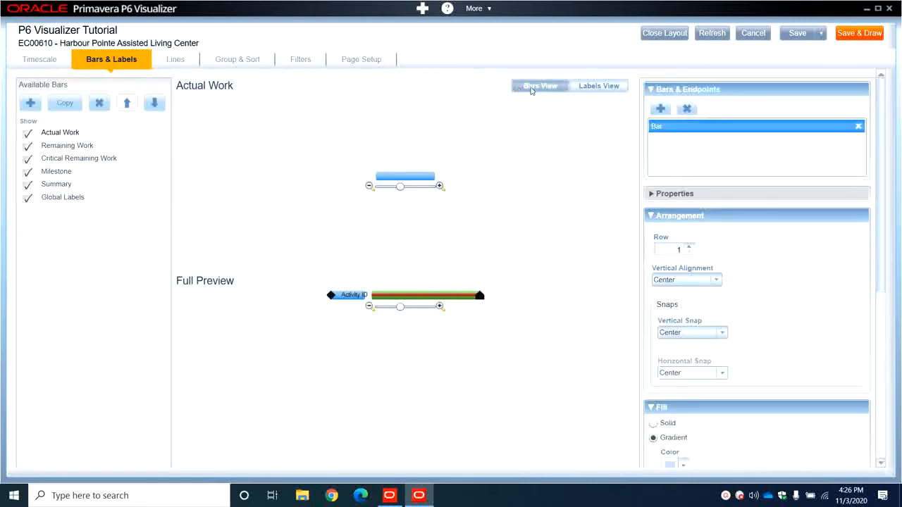
left_click(571, 90)
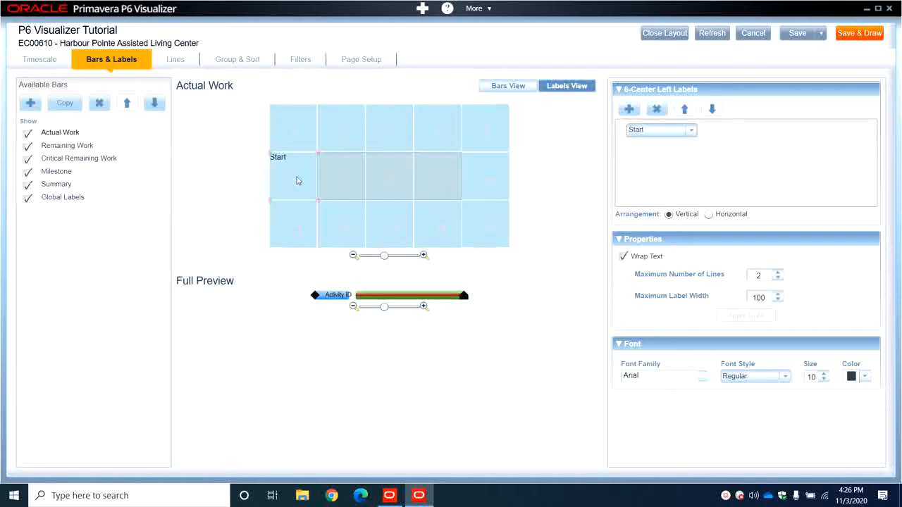
left_click(655, 109)
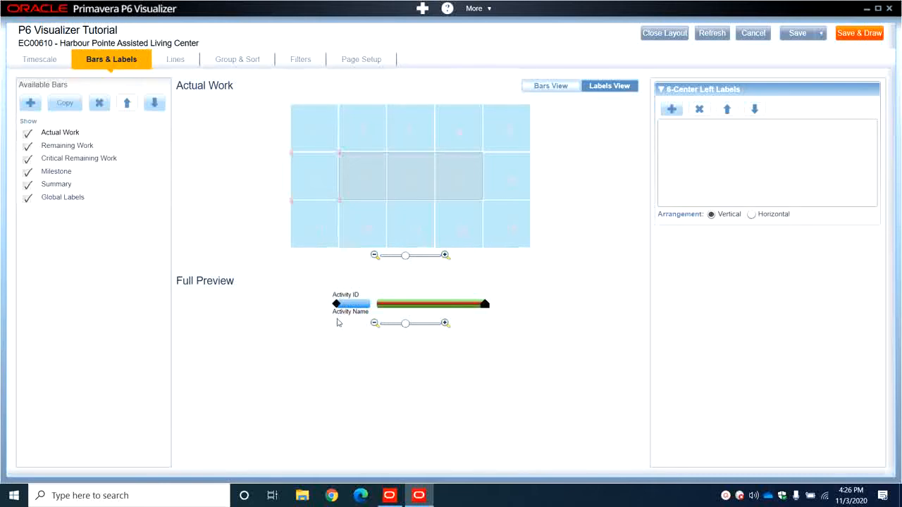
Step: Add a label to the Actual Work bar's Top Center position and set its field to Start
left_click(110, 131)
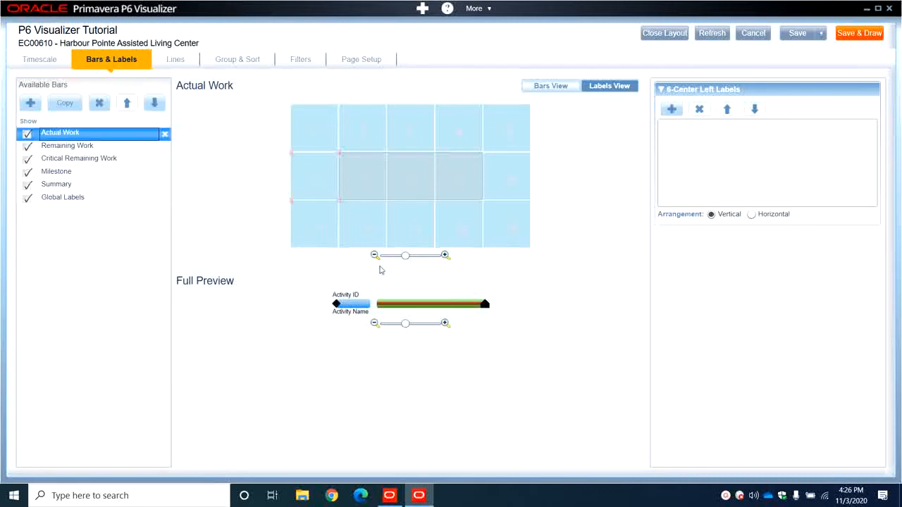
left_click(414, 130)
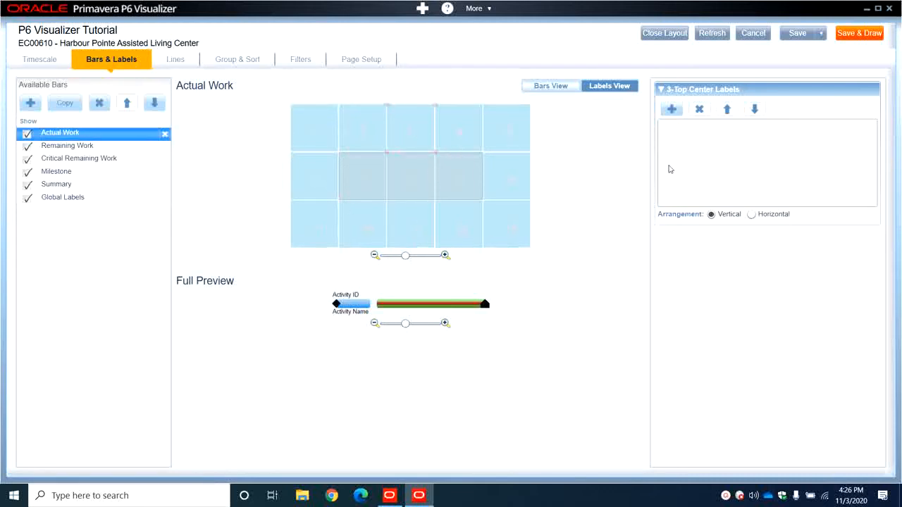
left_click(671, 109)
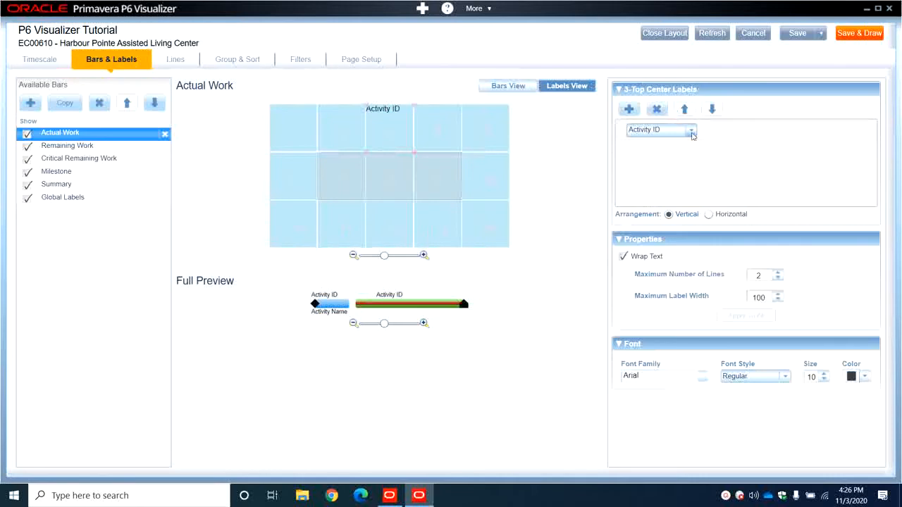
left_click(691, 131)
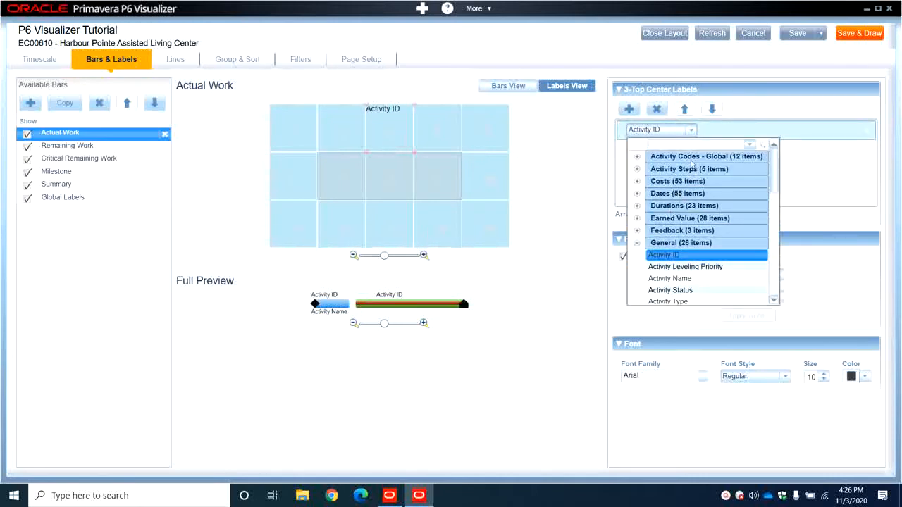
left_click(691, 143)
type("start")
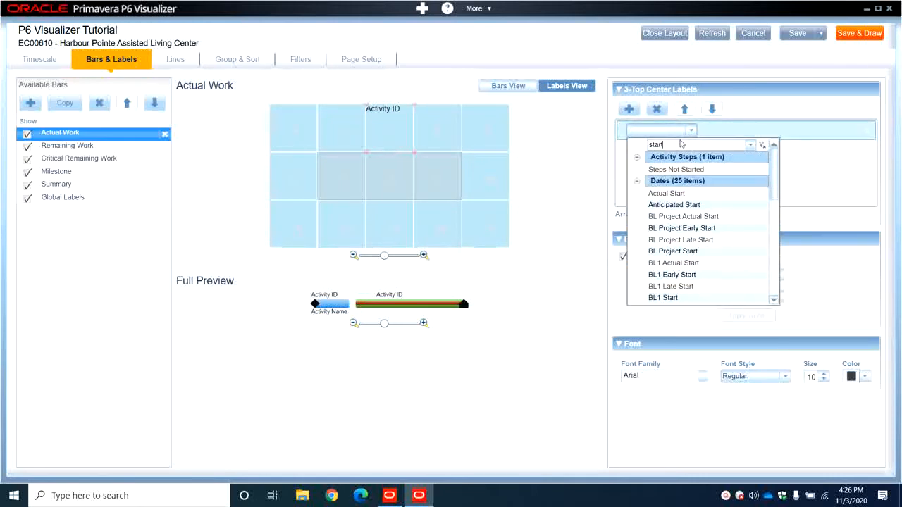
scroll(675, 249, "down", 3)
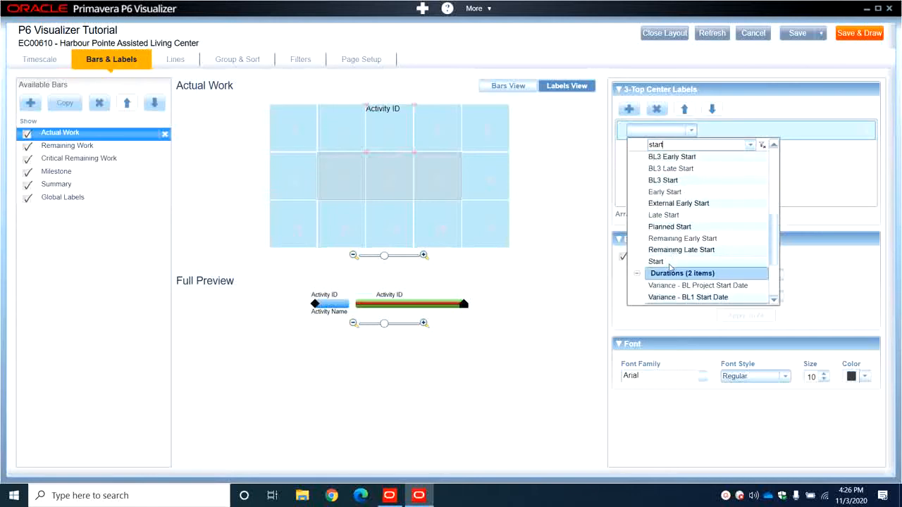
left_click(670, 265)
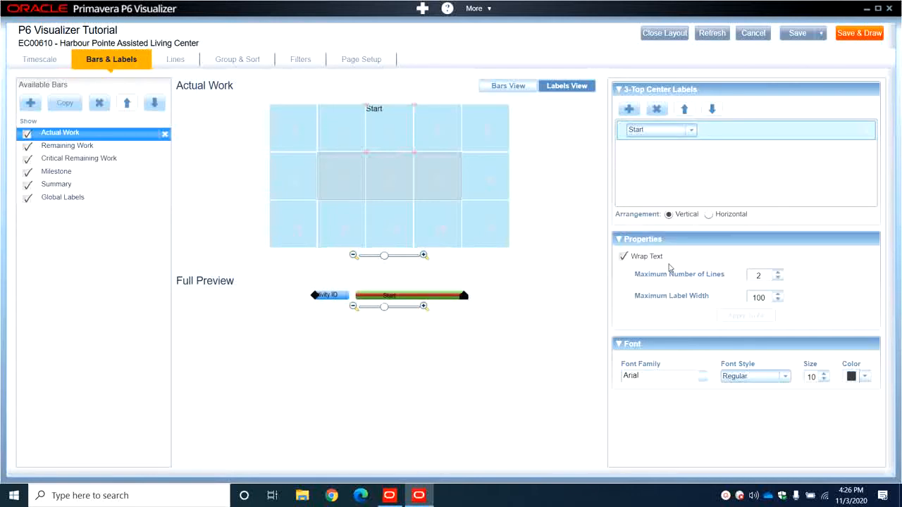
Step: Set the Top Center Start label to Horizontal arrangement without Wrap Text, and enlarge and refresh the full preview
left_click(645, 258)
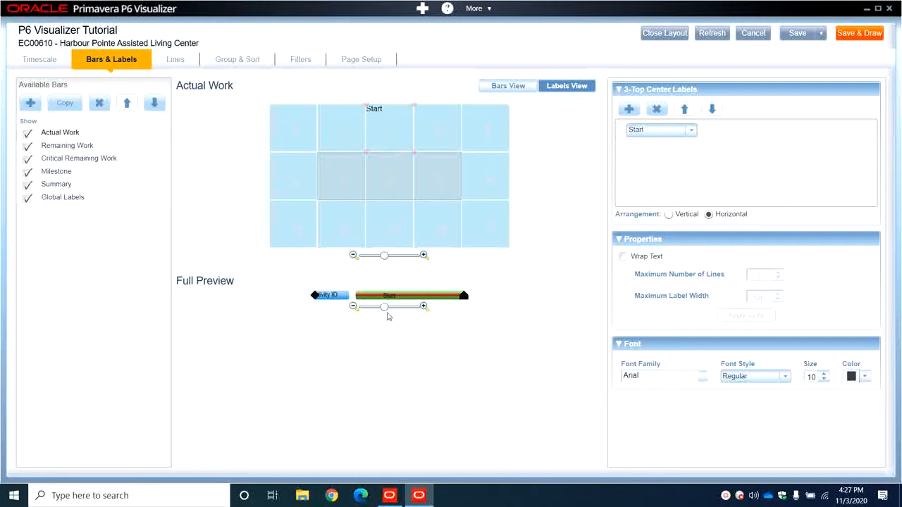
left_click_drag(385, 308, 397, 312)
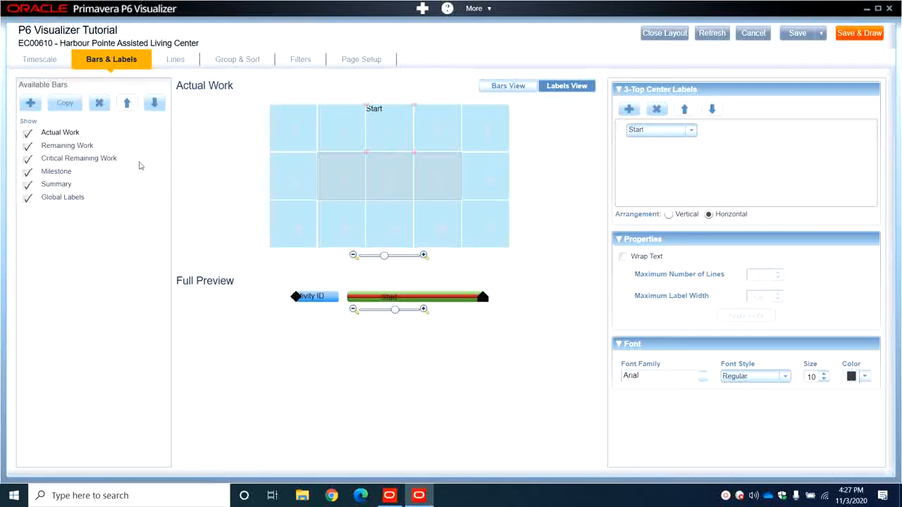
left_click(113, 149)
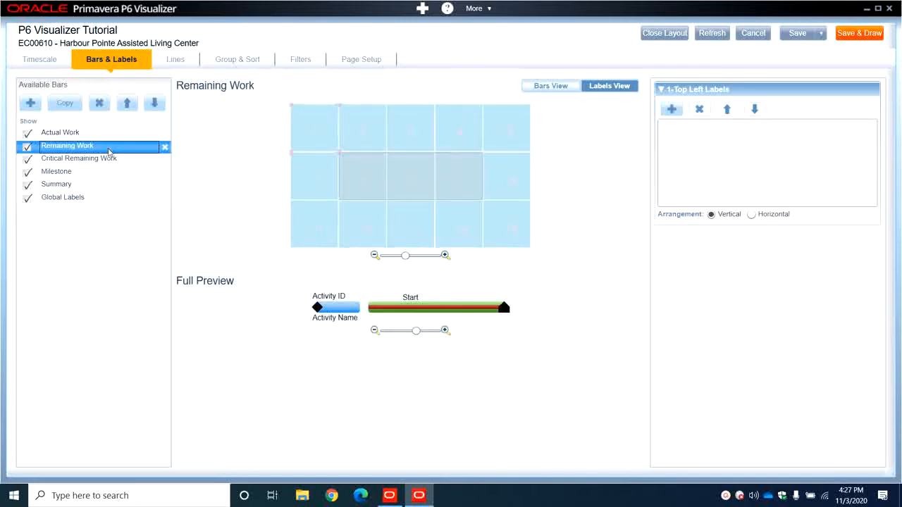
Step: Add a label to the Actual Work bar's Bottom Center position and set its field to Finish
left_click(106, 134)
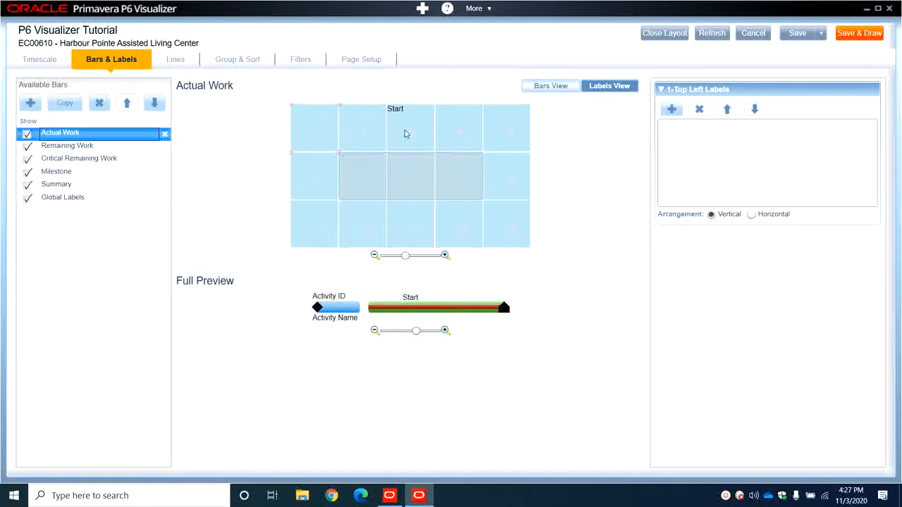
left_click(404, 231)
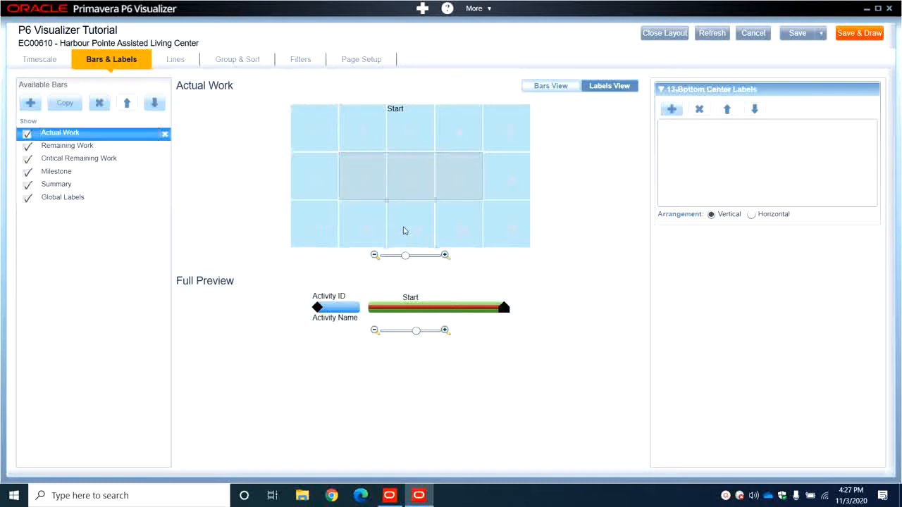
left_click(672, 109)
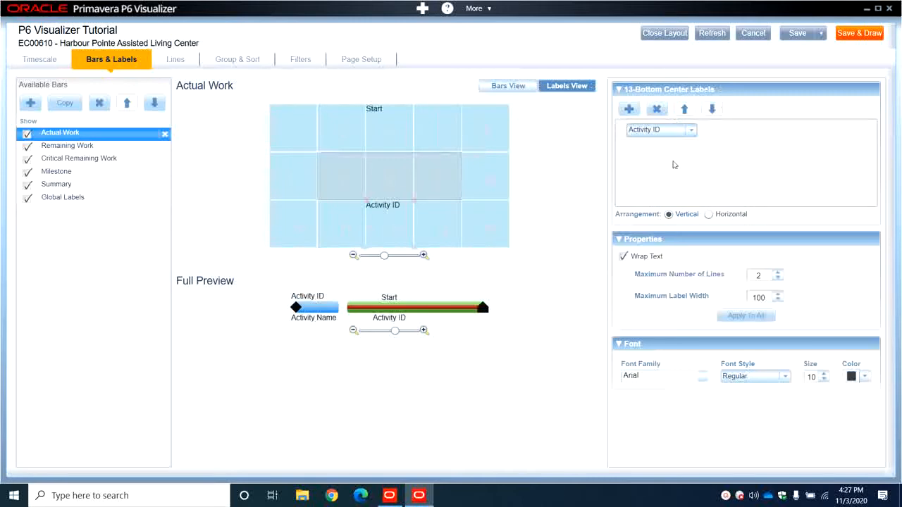
left_click(692, 130)
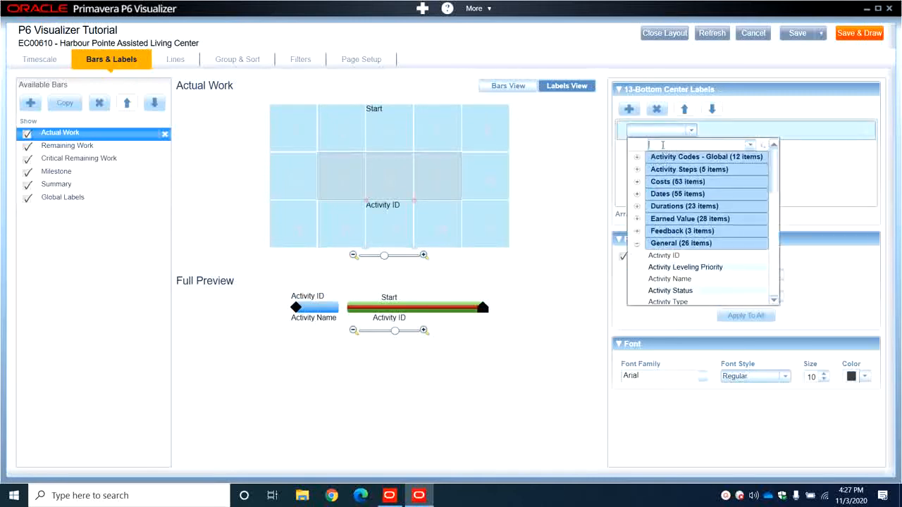
type("eb")
key("BackSpace")
key("BackSpace")
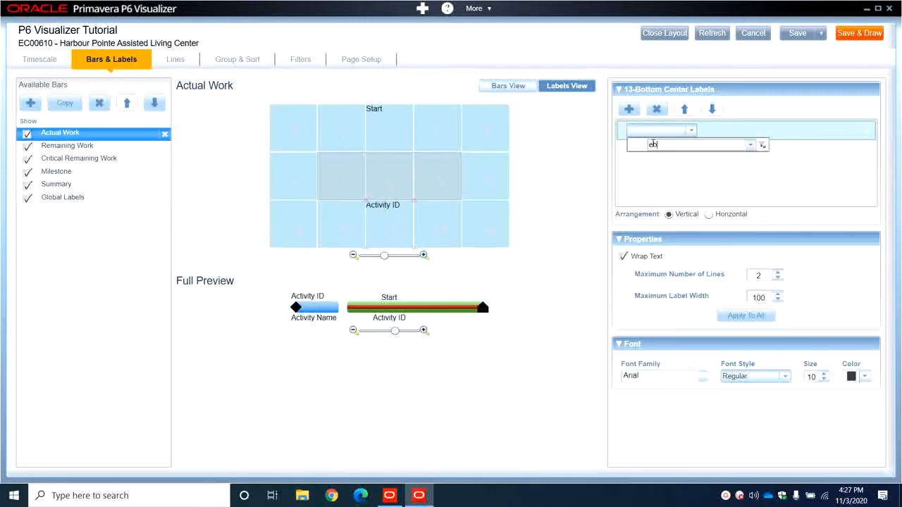
type("finish")
scroll(685, 205, "down", 5)
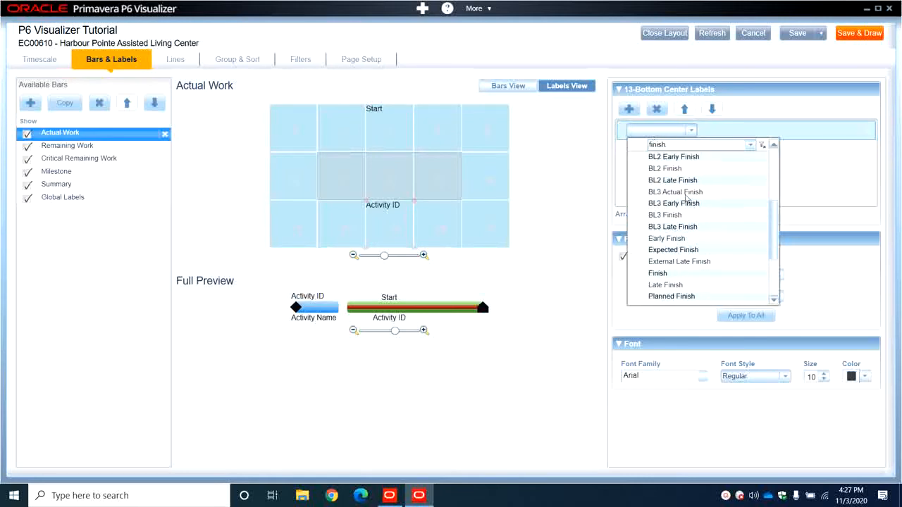
left_click(672, 204)
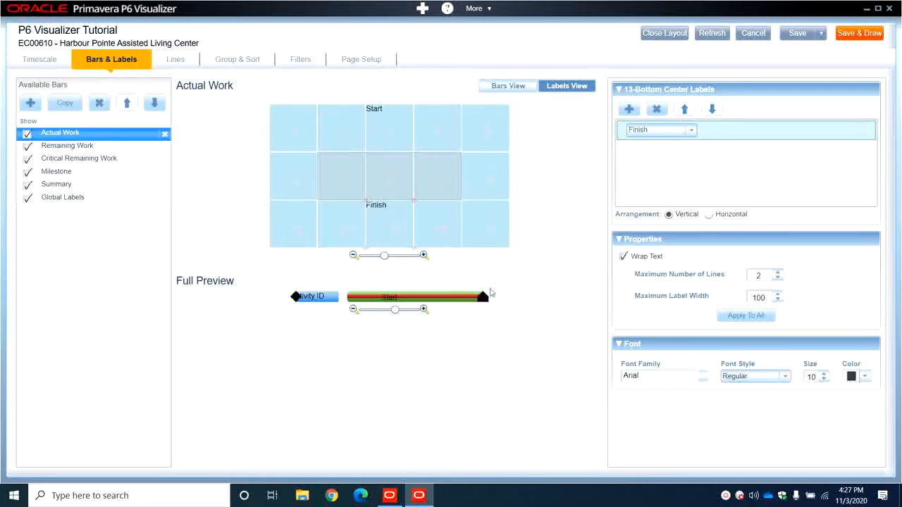
Step: Turn off Wrap Text for the Bottom Center Finish label, and reselect the Actual Work bar to refresh the full preview
left_click(639, 260)
left_click(378, 136)
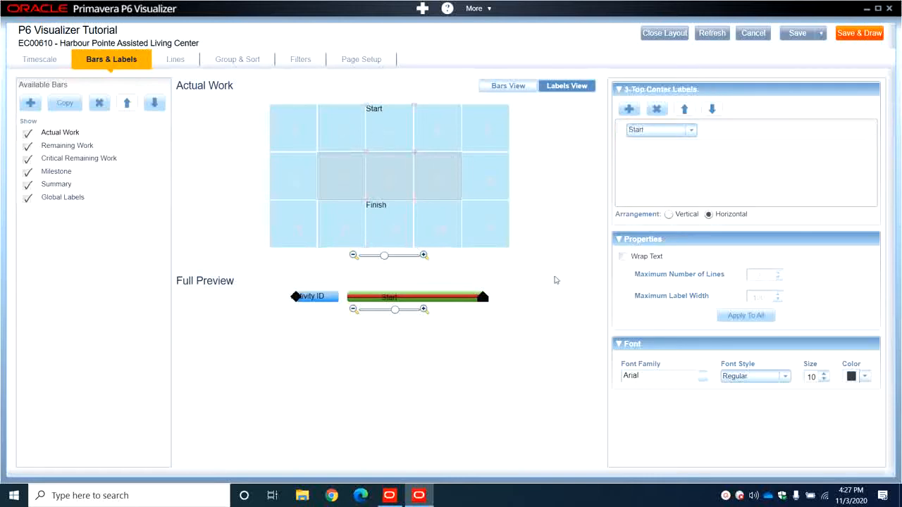
left_click(139, 146)
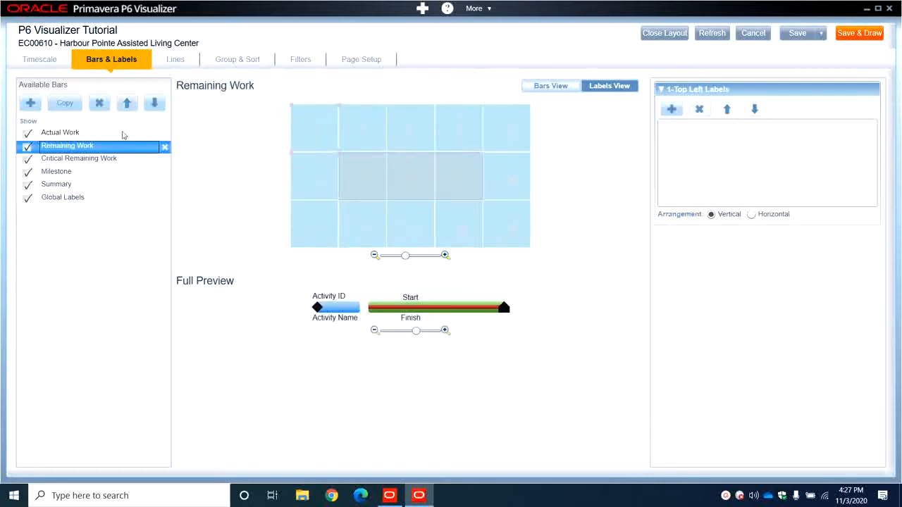
left_click(76, 134)
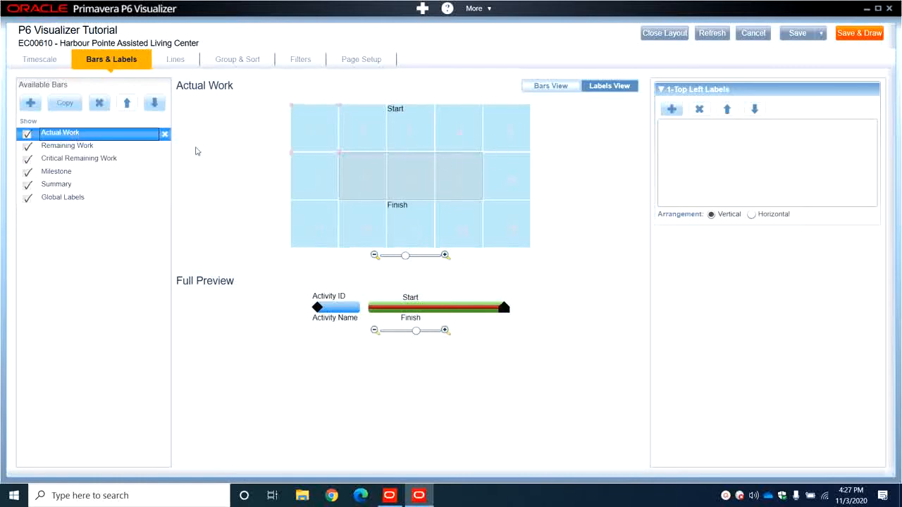
Step: Examine the Actual Work bar's shape enlarged in the bars view, and return to its labels view
left_click(544, 90)
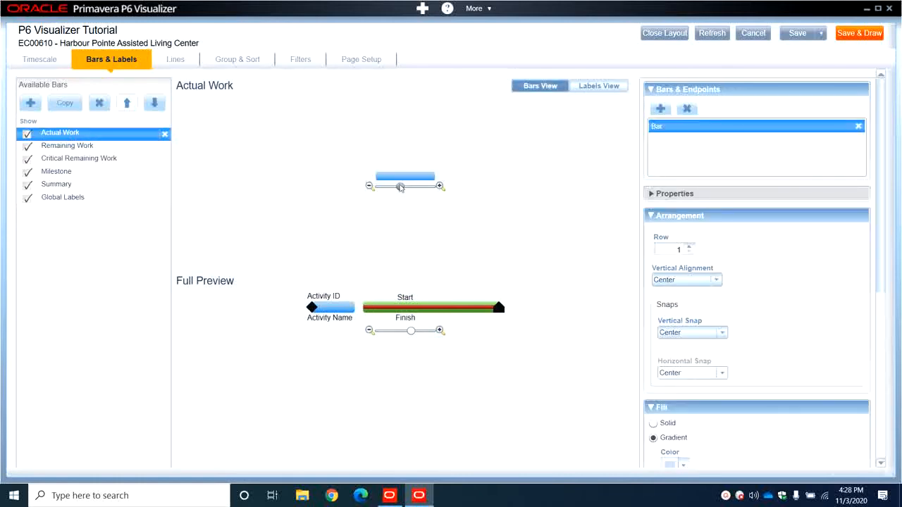
mouse_move(400, 186)
left_mouse_down()
mouse_move(430, 189)
mouse_move(401, 188)
mouse_move(411, 194)
left_mouse_up()
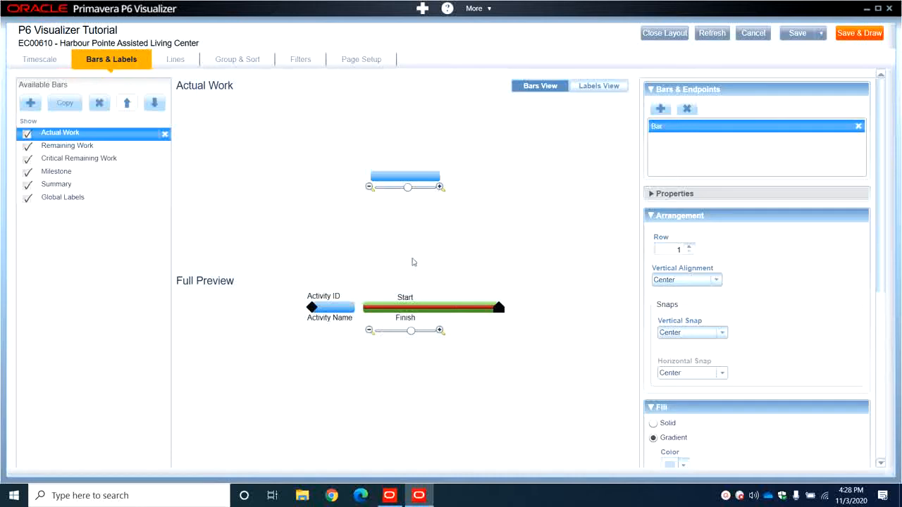
left_click(589, 87)
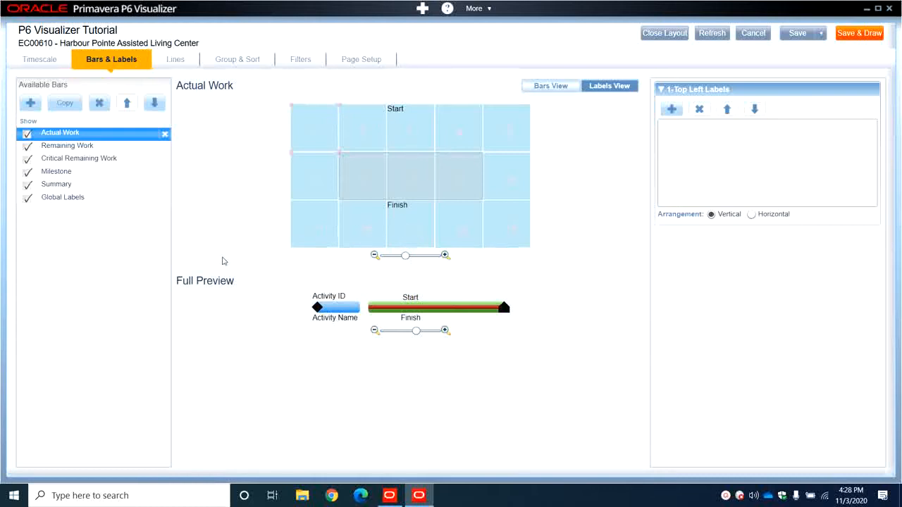
Step: Examine the Remaining Work bar in the bars view at a reduced zoom and compare it with the Actual Work bar
left_click(56, 146)
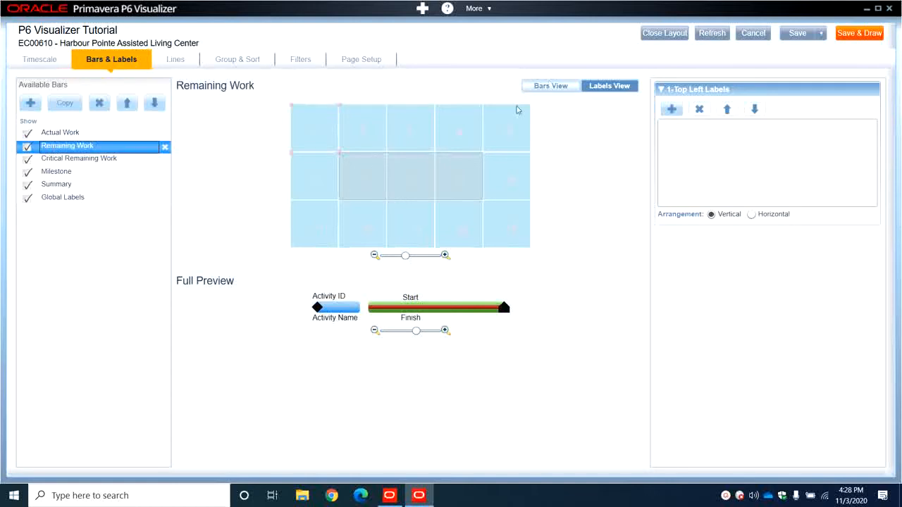
left_click(543, 87)
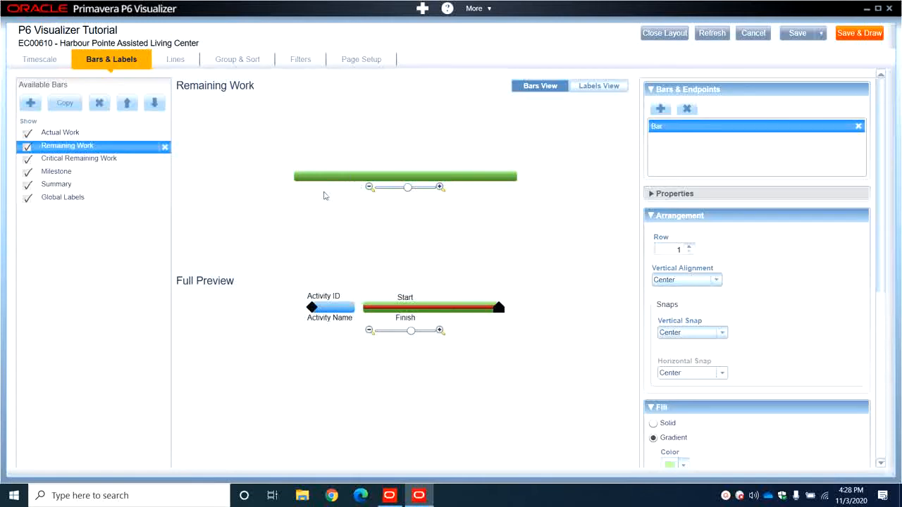
left_click_drag(408, 188, 404, 188)
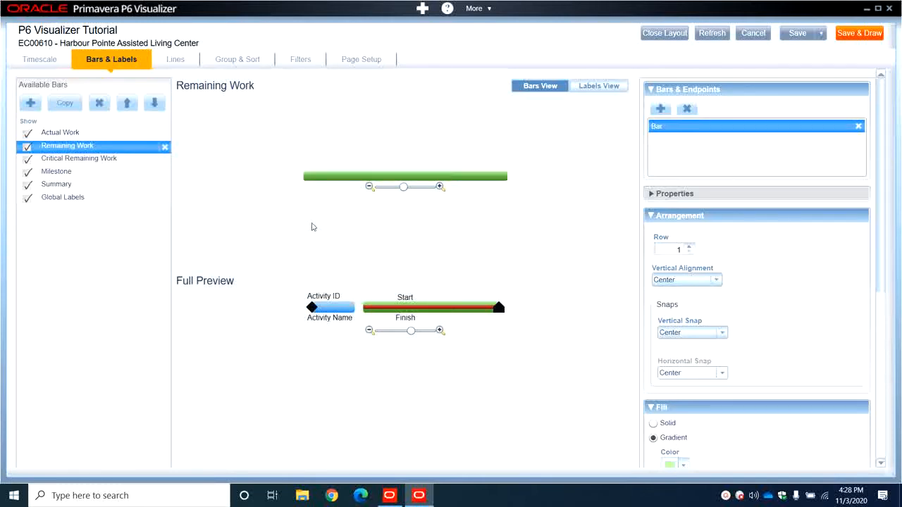
left_click_drag(403, 187, 397, 187)
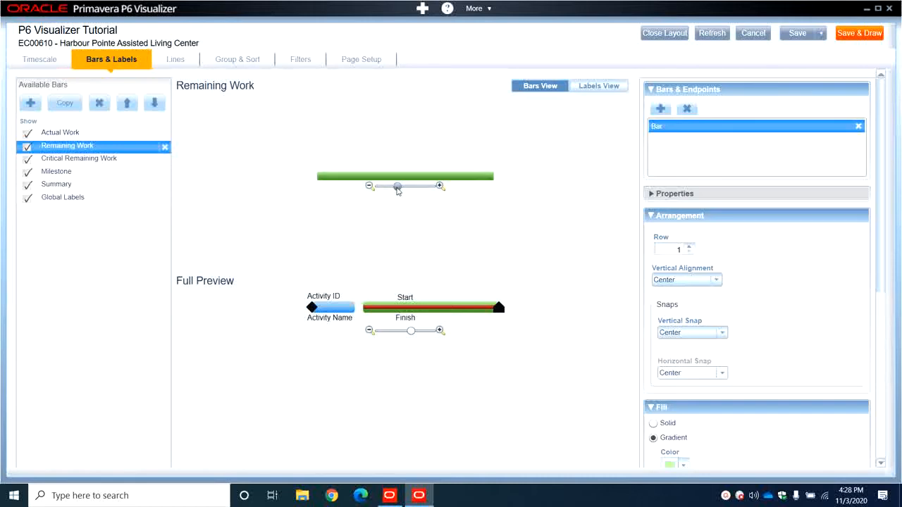
left_click(101, 135)
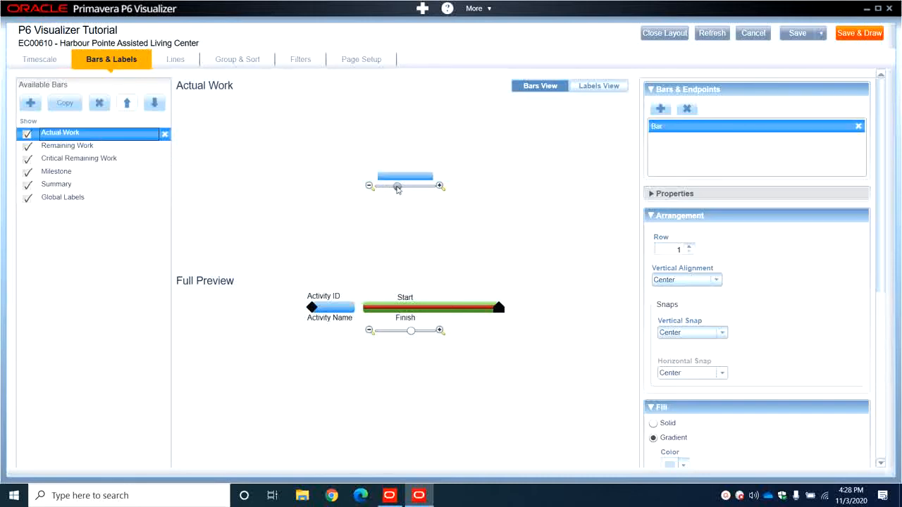
mouse_move(398, 188)
left_mouse_down()
mouse_move(409, 190)
mouse_move(398, 191)
left_mouse_up()
left_click(72, 149)
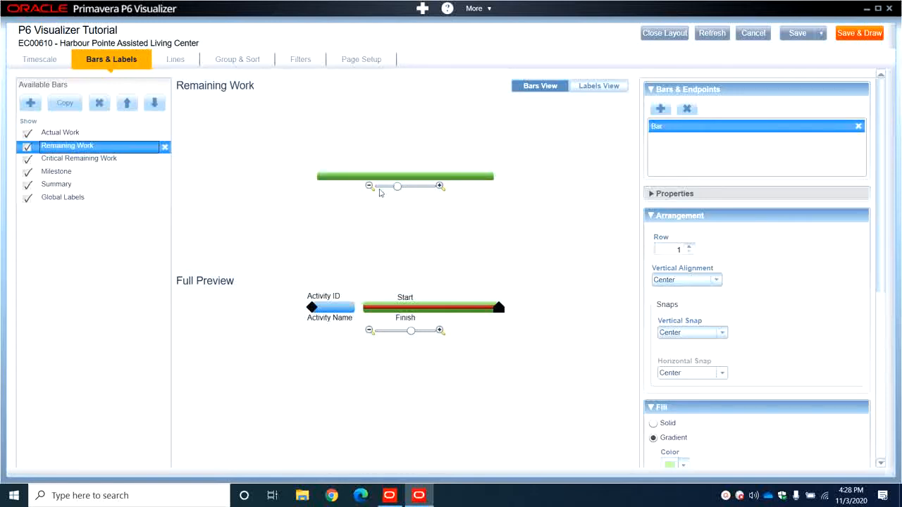
Step: Review the bars and endpoints of Critical Remaining Work, Milestone and Summary, and check Summary's labels view
left_click(74, 161)
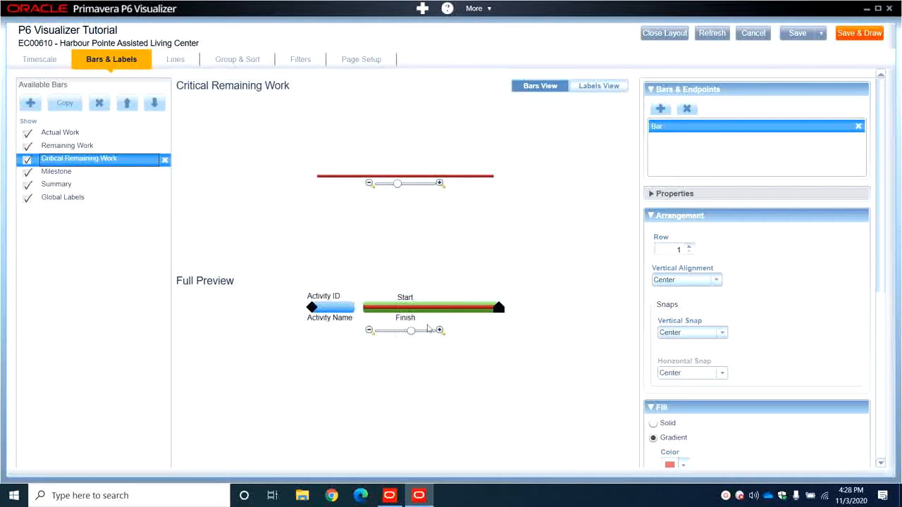
left_click(58, 173)
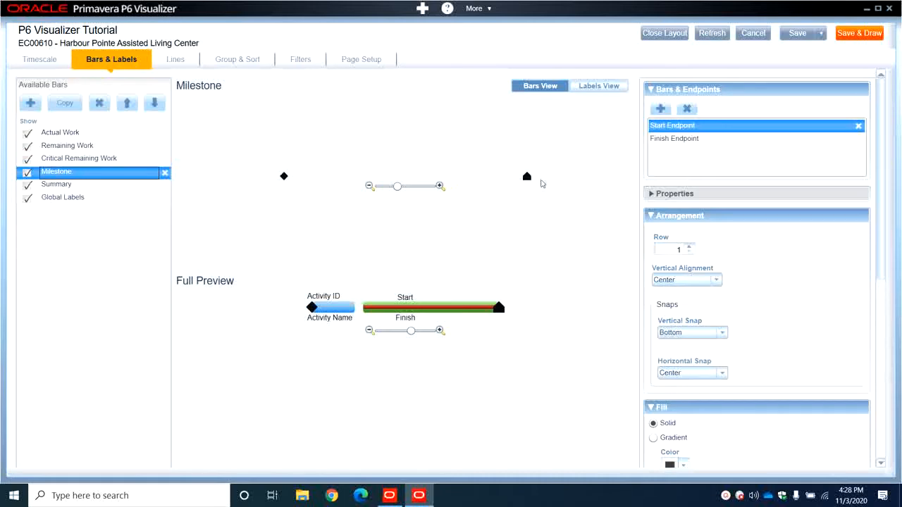
left_click(70, 185)
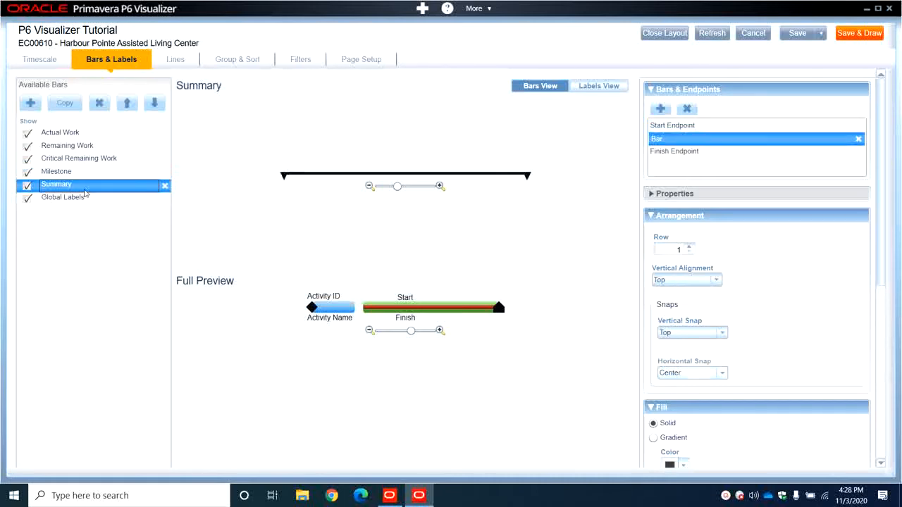
left_click(594, 86)
left_click(556, 87)
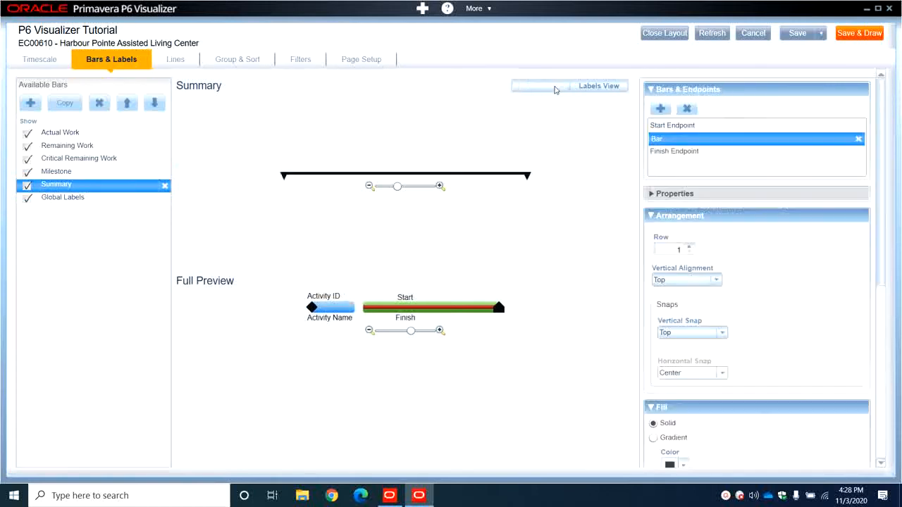
Step: Examine the Global Labels entry in the bars view and the labels view
left_click(64, 173)
left_click(62, 198)
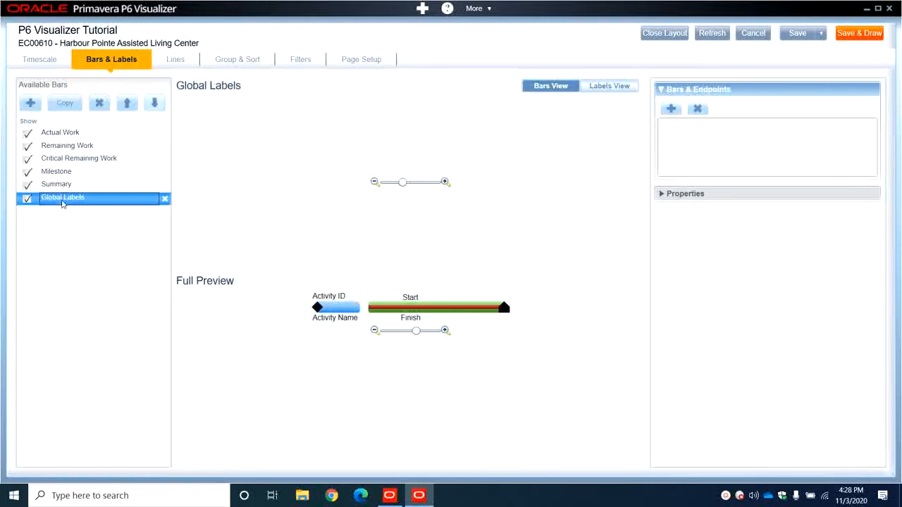
left_click(622, 88)
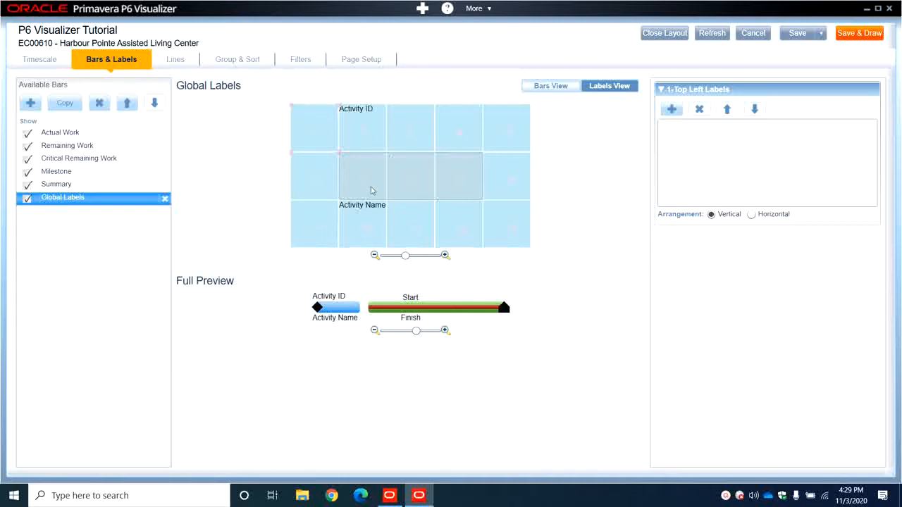
Step: Remove the Start label from Actual Work's top center position and the Finish label from its bottom center position
left_click(405, 142)
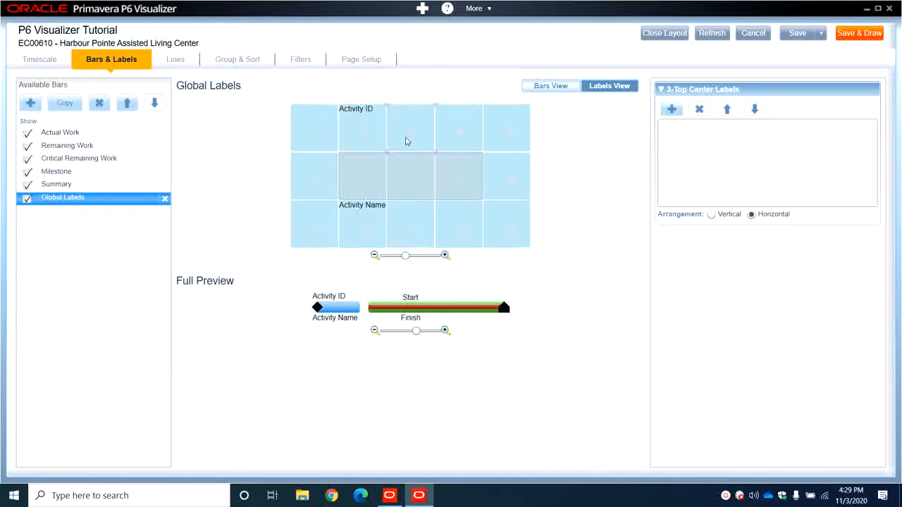
left_click(56, 133)
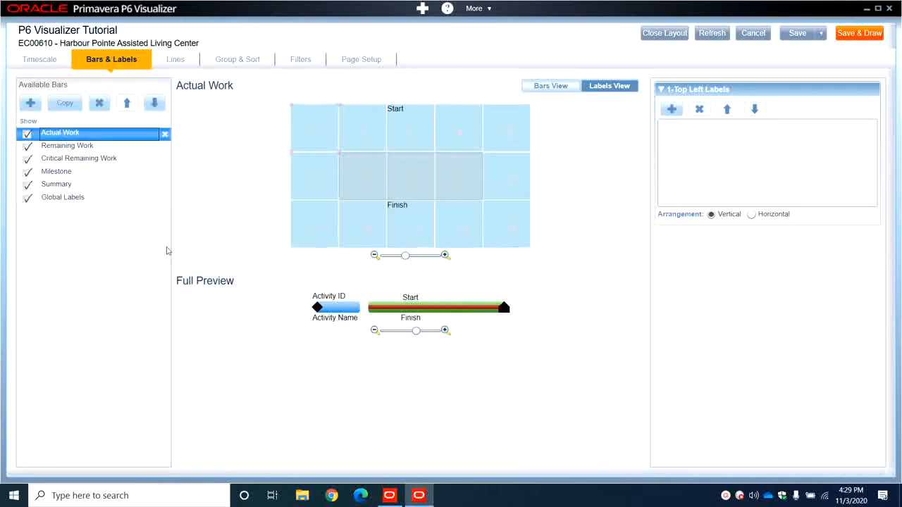
left_click(405, 136)
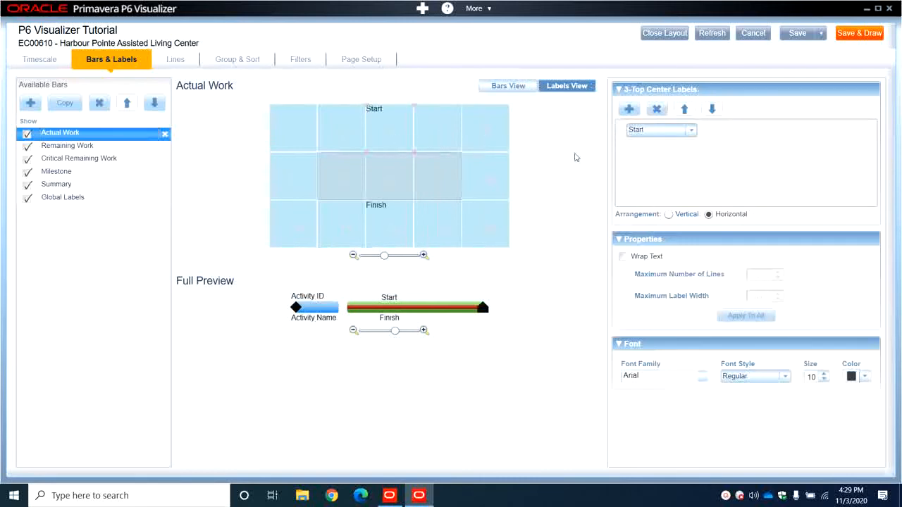
left_click(354, 213)
left_click(407, 225)
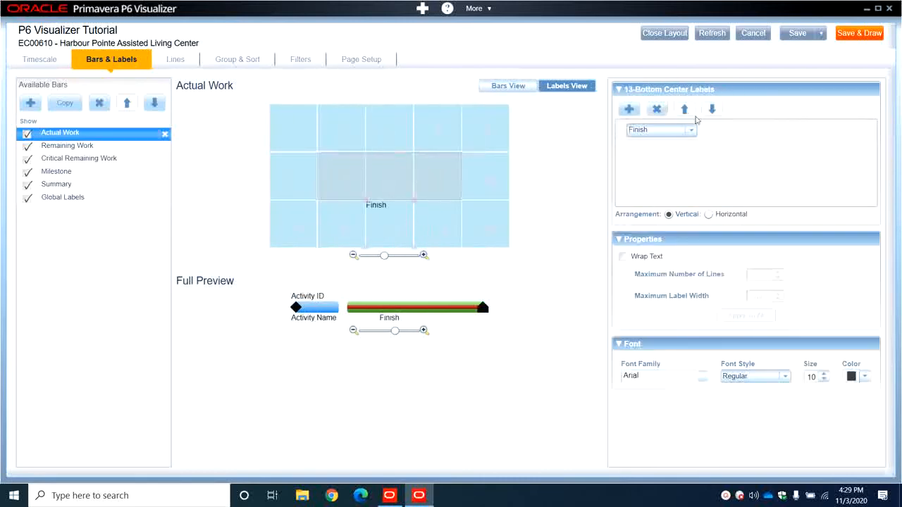
left_click(657, 109)
Step: Add a Start date label at the top center position of Global Labels
left_click(70, 198)
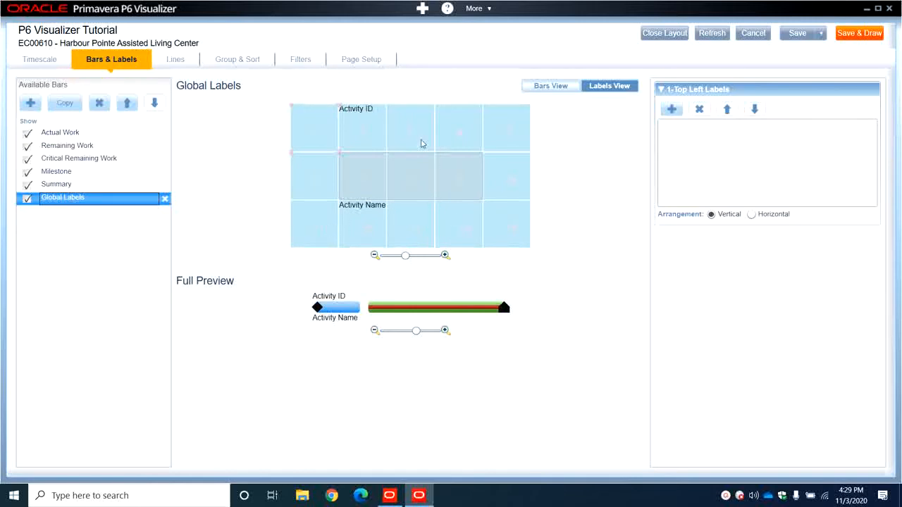
left_click(422, 143)
left_click(673, 110)
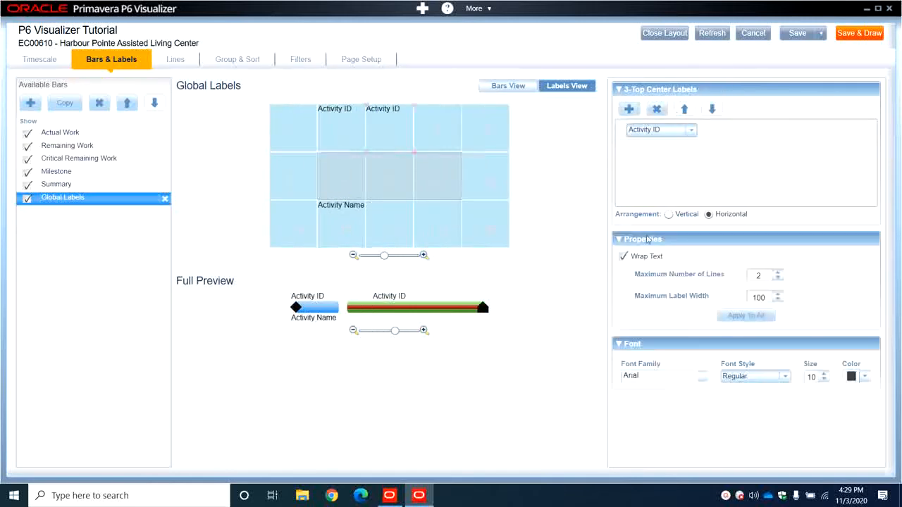
left_click(674, 131)
left_click(677, 133)
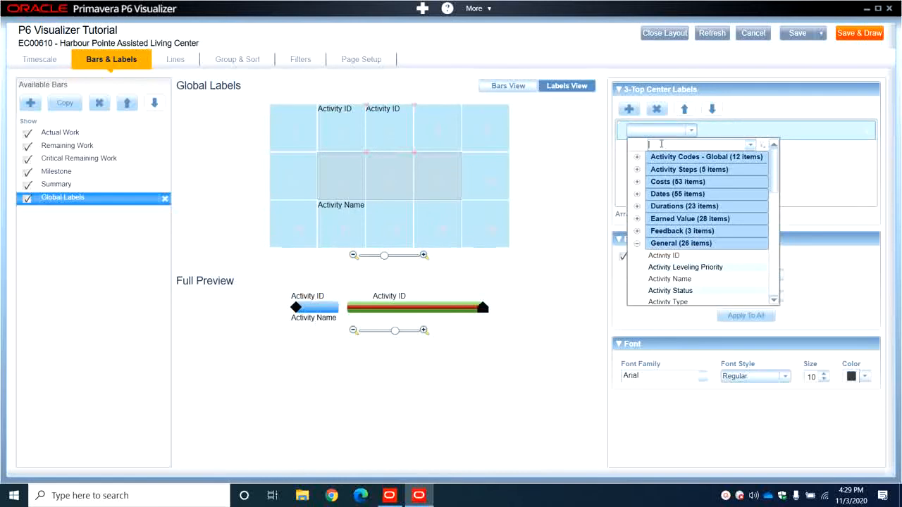
type("start")
scroll(695, 229, "down", 2)
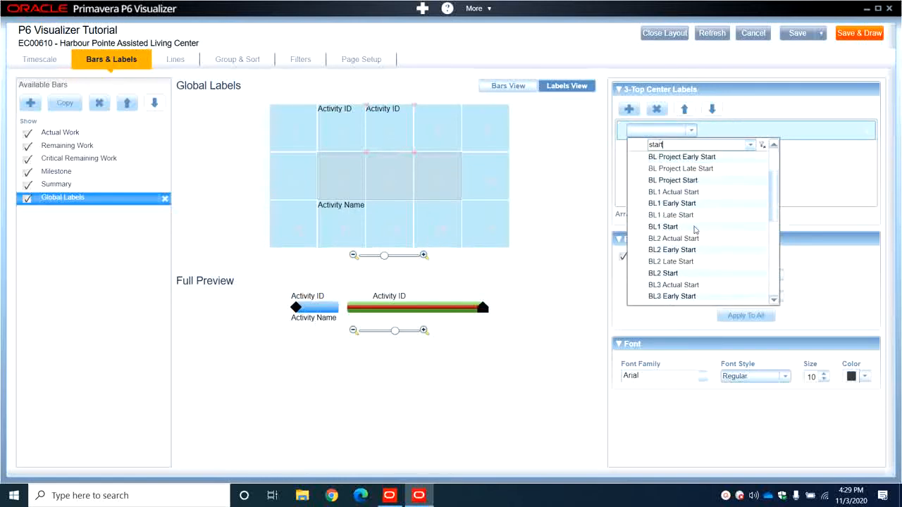
scroll(676, 243, "down", 3)
scroll(666, 258, "down", 1)
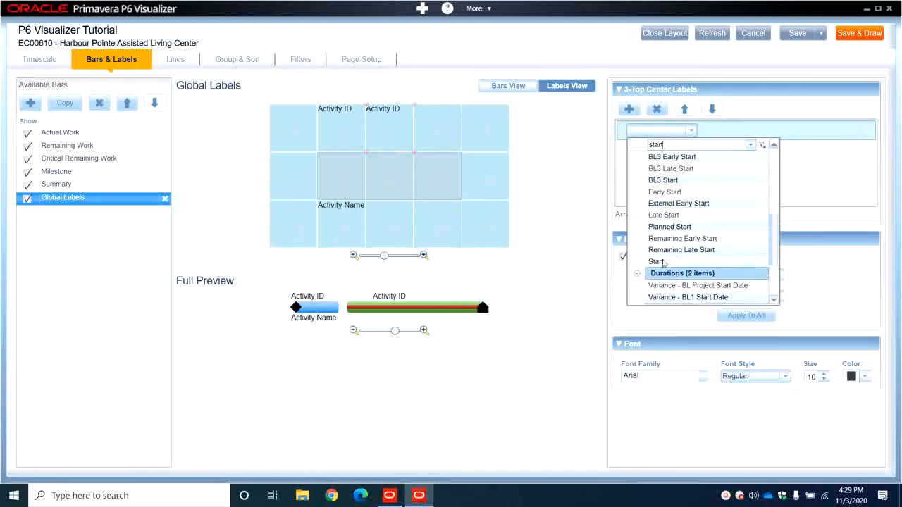
left_click(663, 262)
Step: Add a Finish date label at the bottom center position of Global Labels
left_click(408, 228)
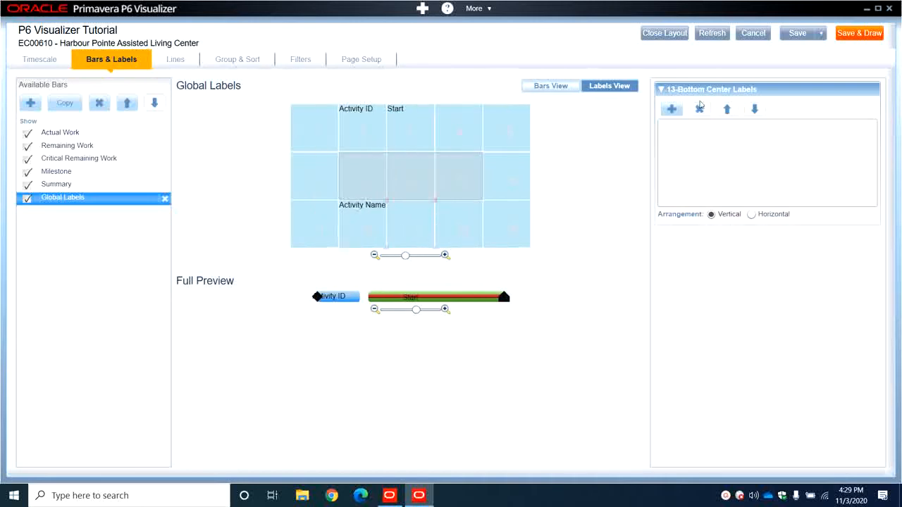
left_click(672, 108)
left_click(690, 130)
left_click(659, 146)
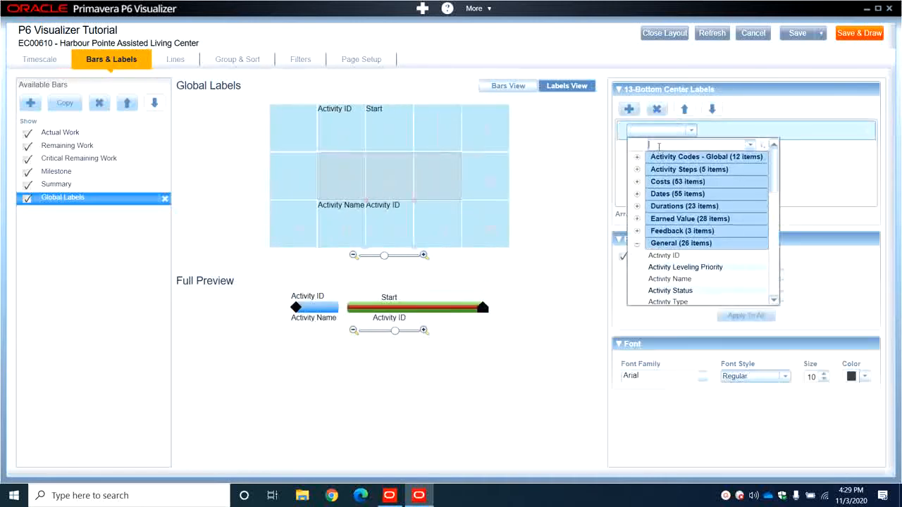
type("finish")
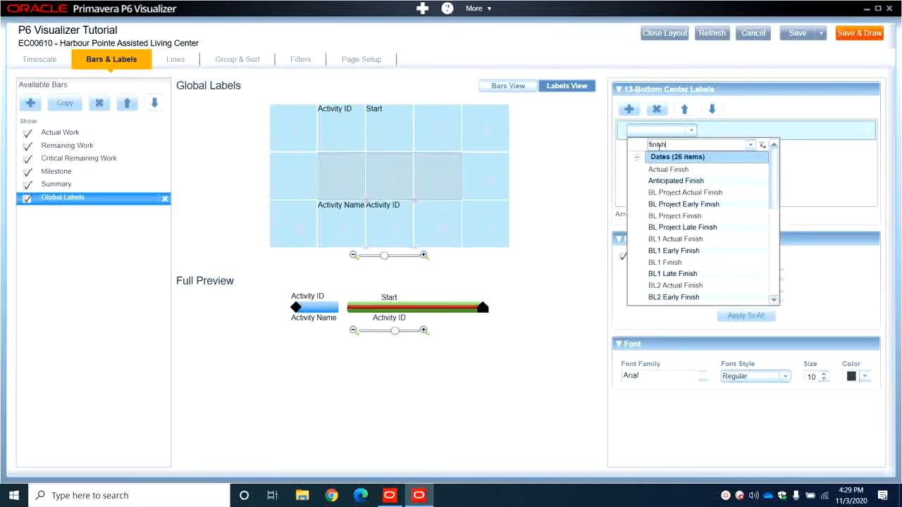
scroll(691, 194, "down", 5)
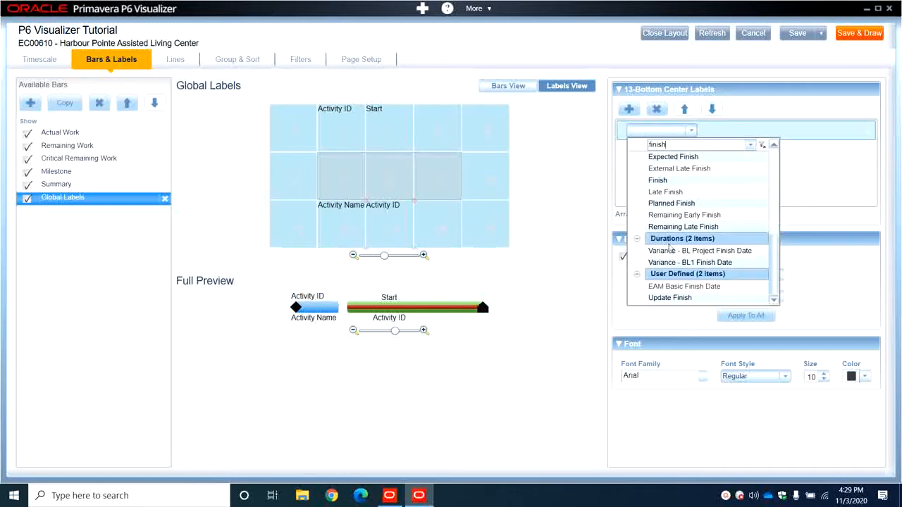
left_click(659, 181)
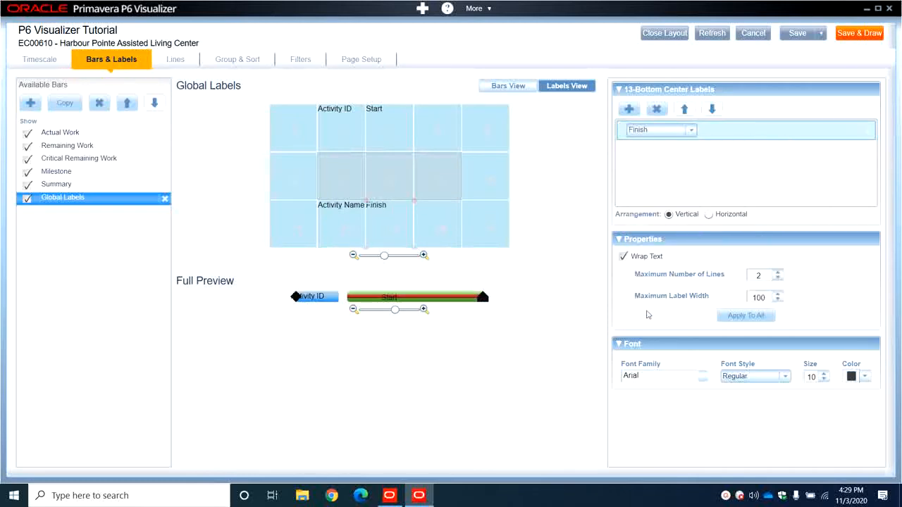
Step: Turn off text wrapping for the Finish and Start global labels, and check the Activity Name label's wrap settings
left_click(638, 259)
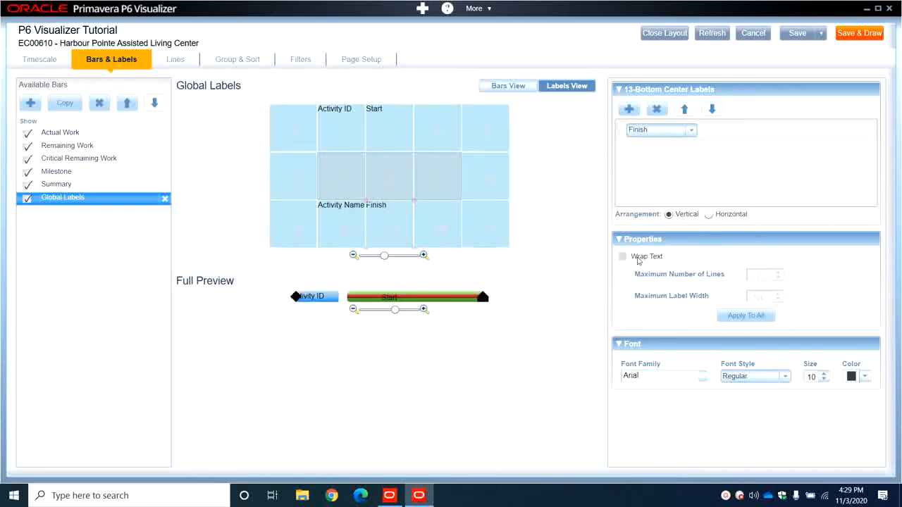
left_click(375, 131)
left_click(643, 259)
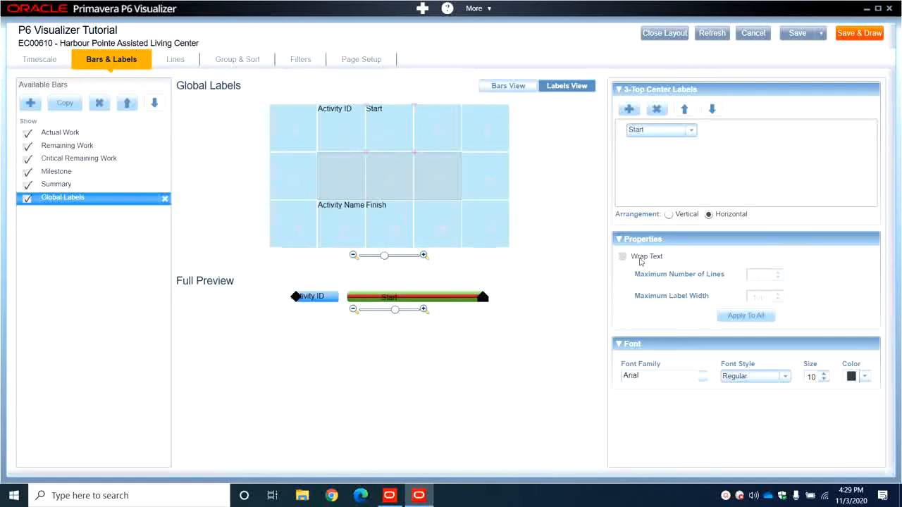
left_click(397, 224)
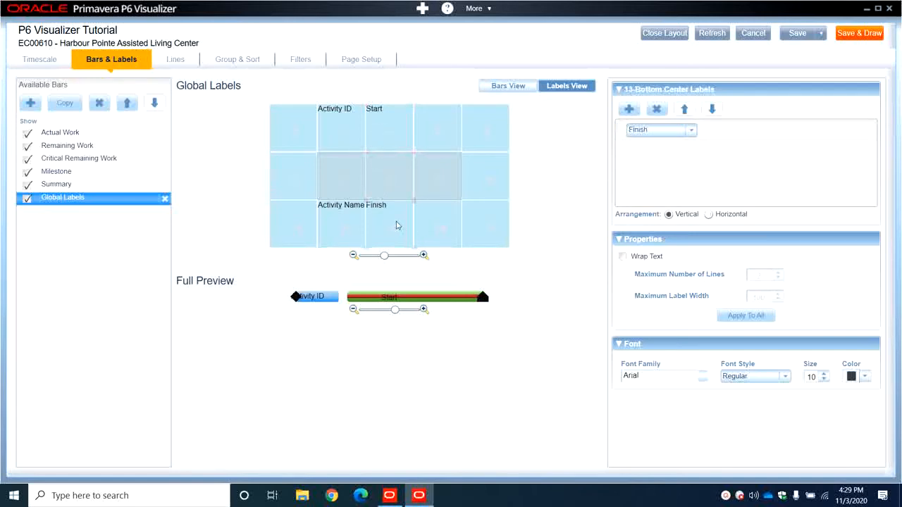
left_click(337, 223)
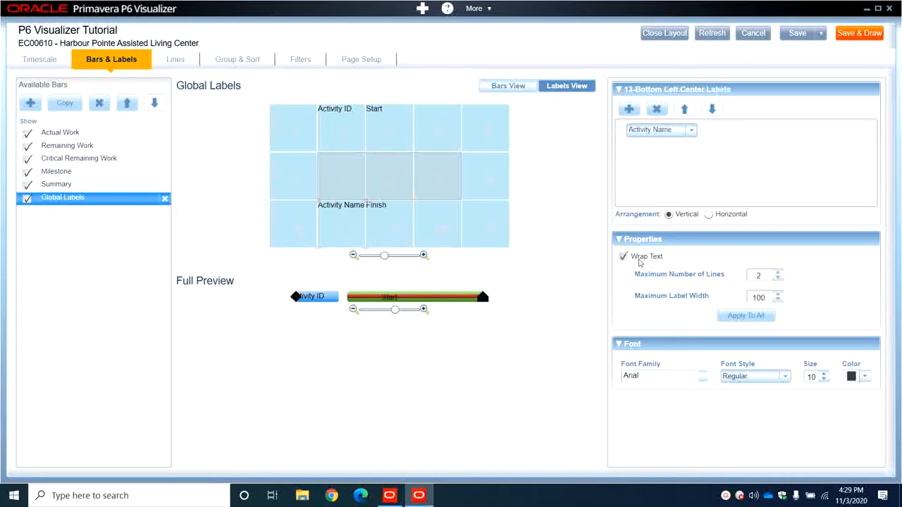
left_click(778, 274)
Step: Move the Finish global label from bottom center to bottom right by removing and re-adding it, with Wrap Text off
left_click(392, 226)
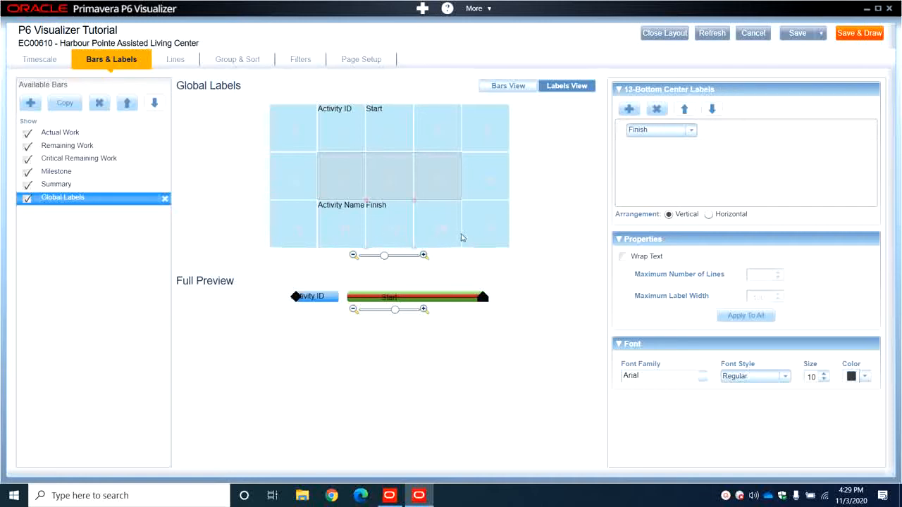
left_click(657, 110)
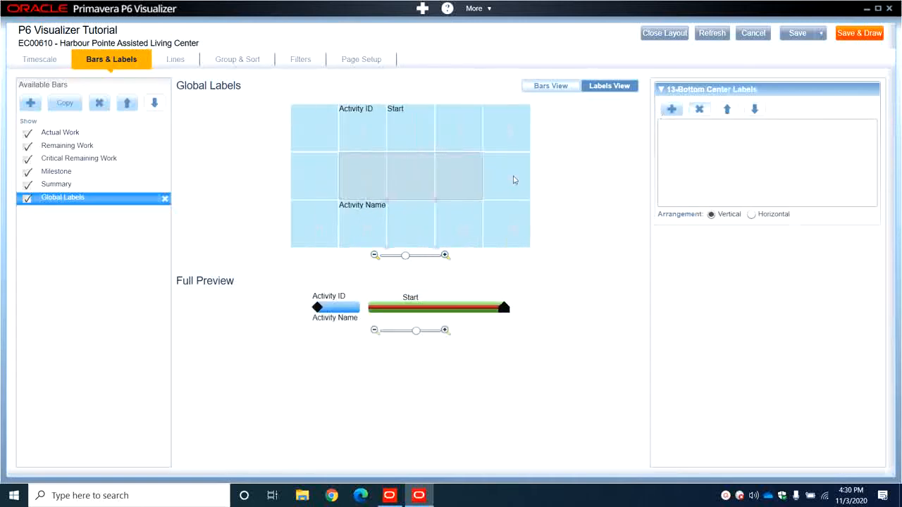
left_click(496, 234)
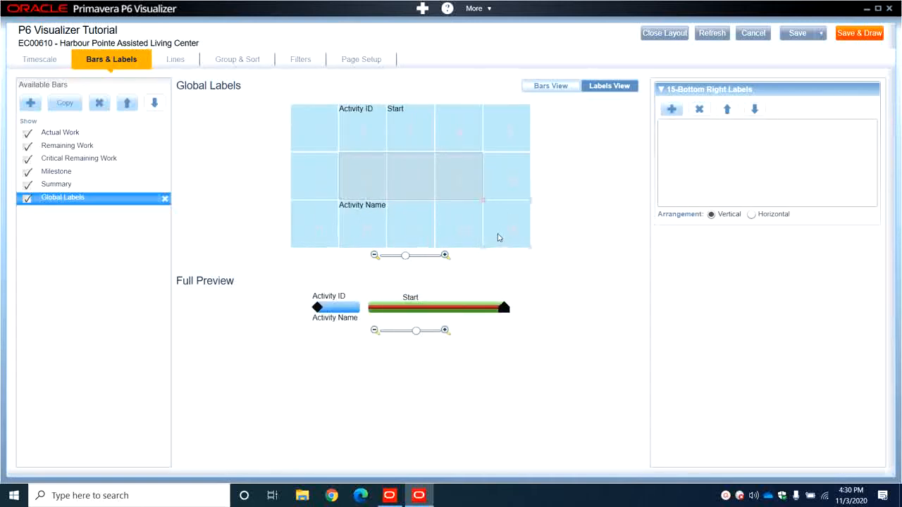
left_click(672, 109)
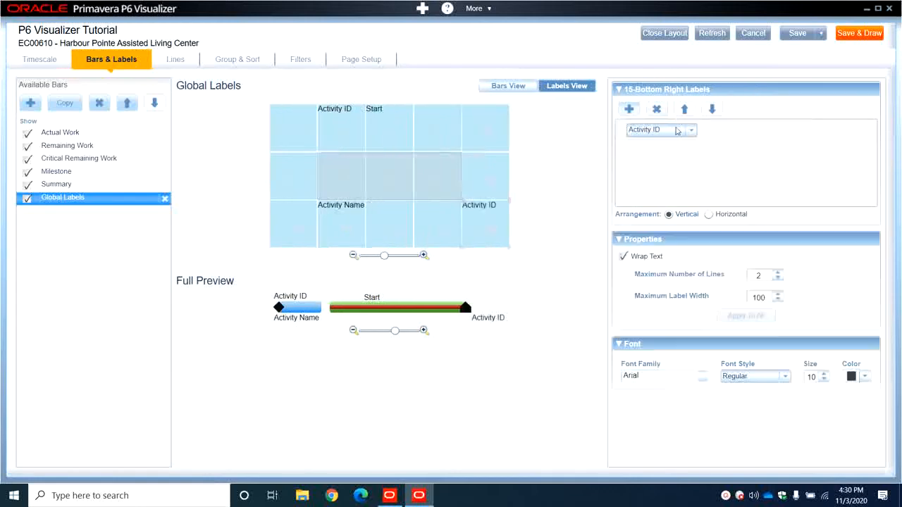
left_click(663, 130)
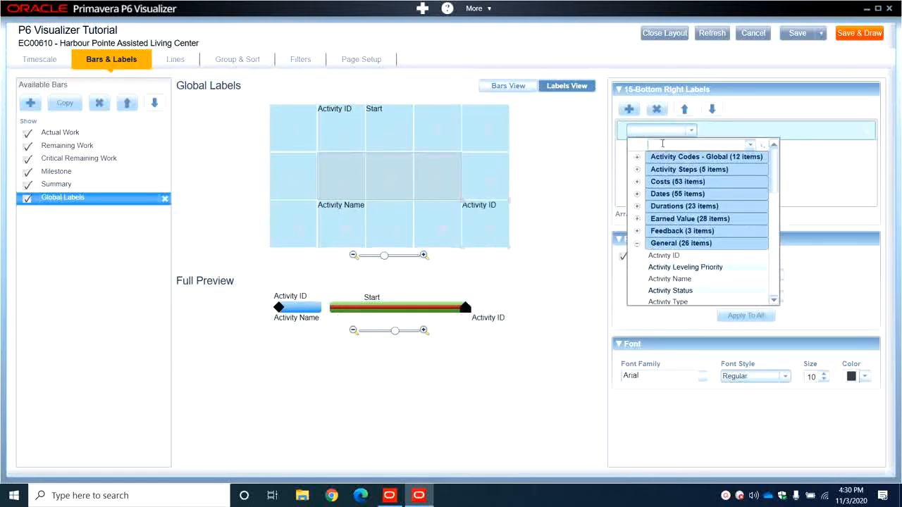
type("finish")
scroll(713, 250, "down", 3)
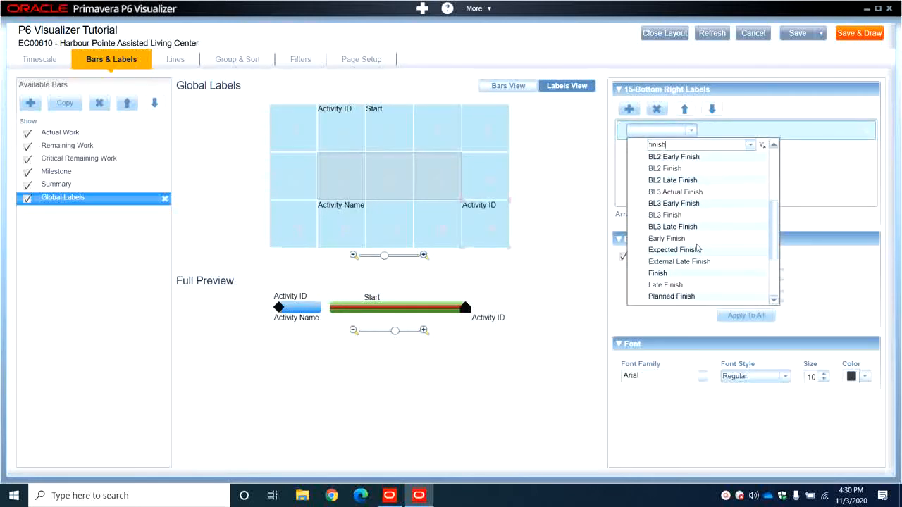
left_click(673, 274)
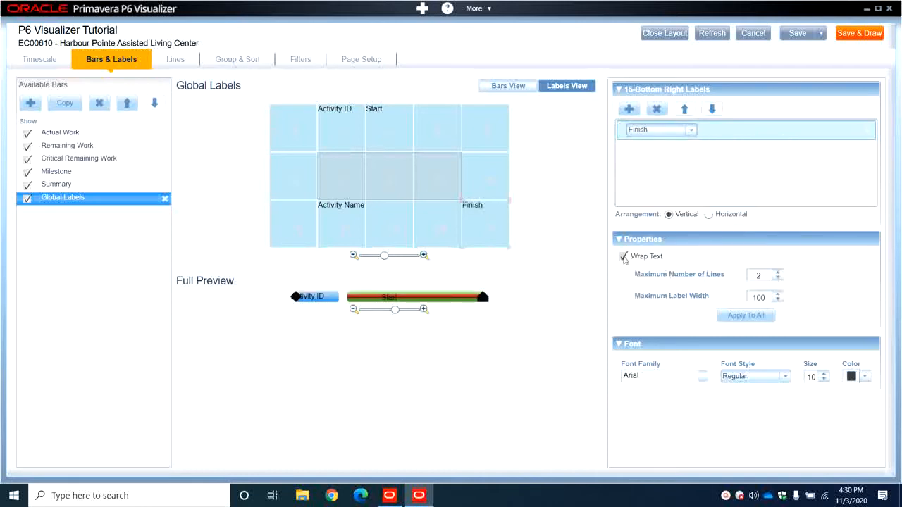
left_click(623, 256)
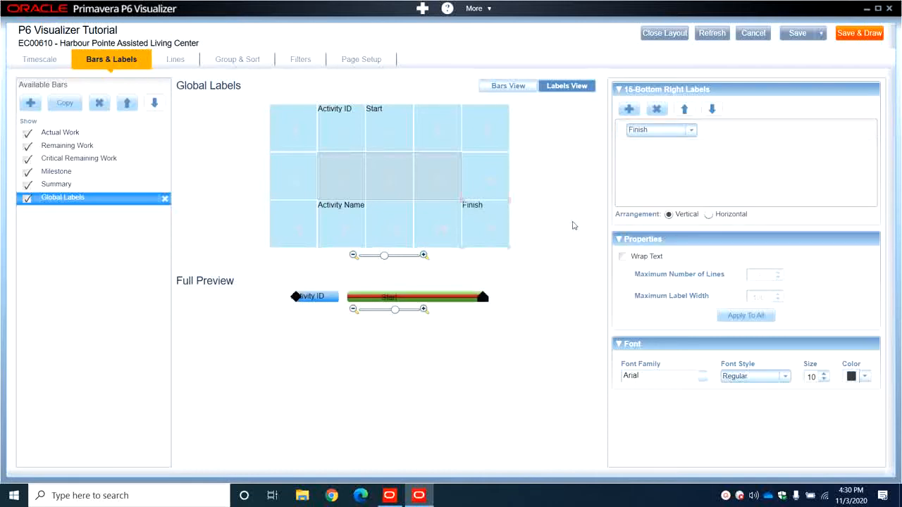
Step: Remove the top center Start global label and add a Start label at top right with Wrap Text off
left_click(395, 137)
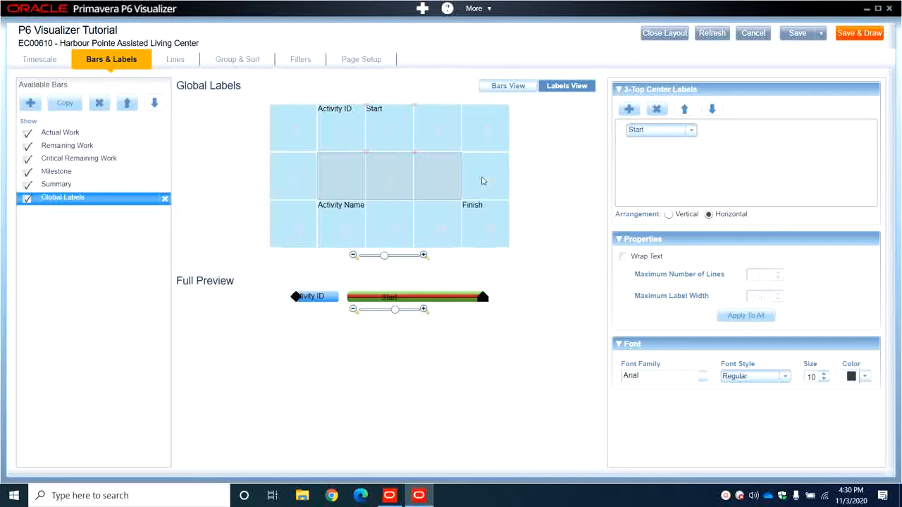
left_click(657, 109)
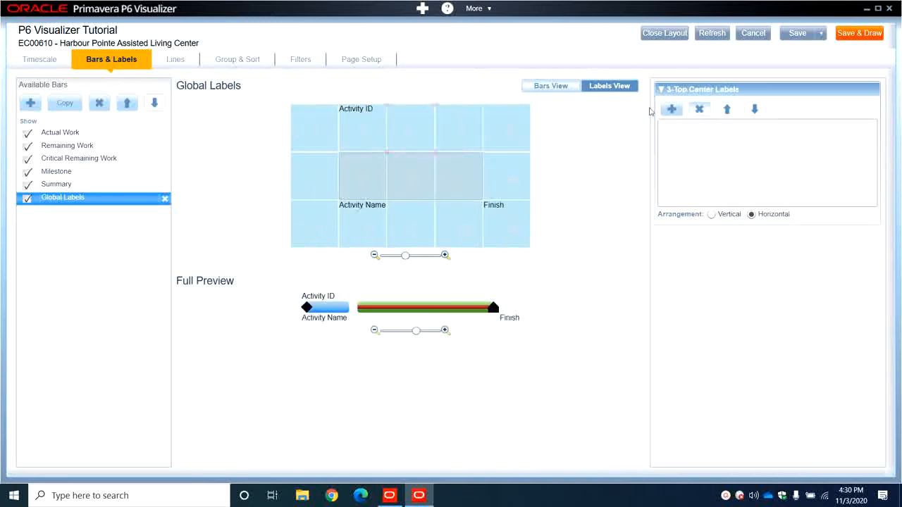
left_click(501, 132)
left_click(672, 110)
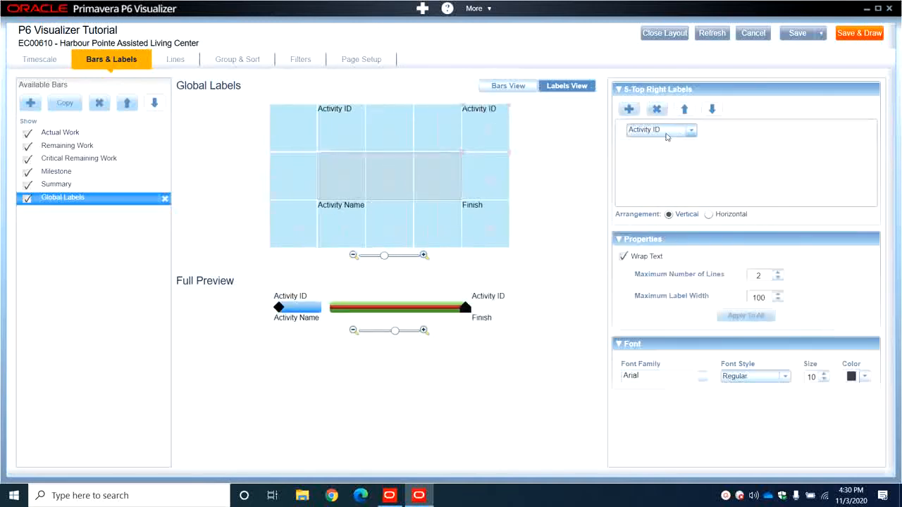
left_click(667, 137)
type("st")
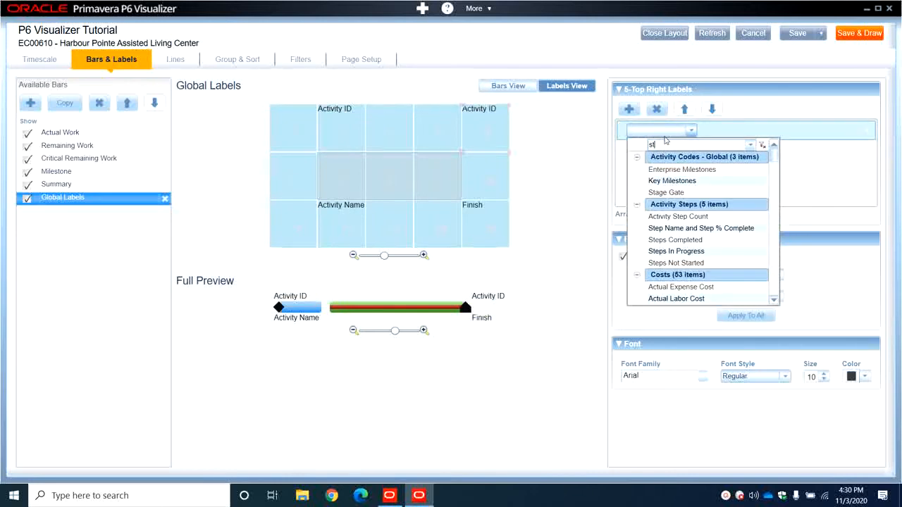
type("art")
scroll(714, 217, "down", 5)
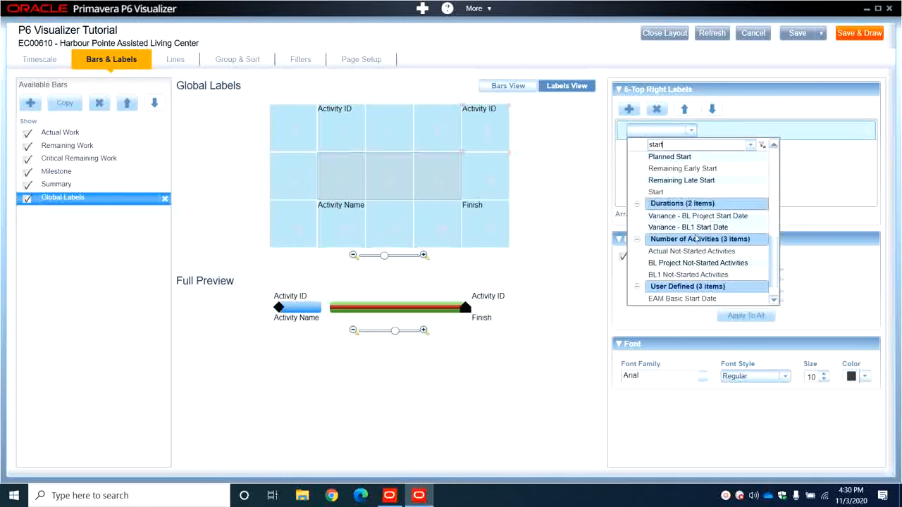
left_click(658, 194)
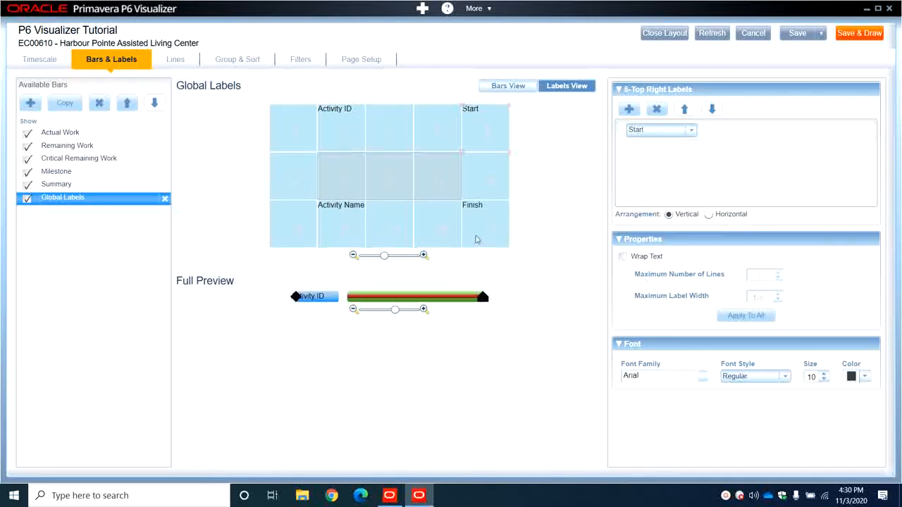
left_click(515, 292)
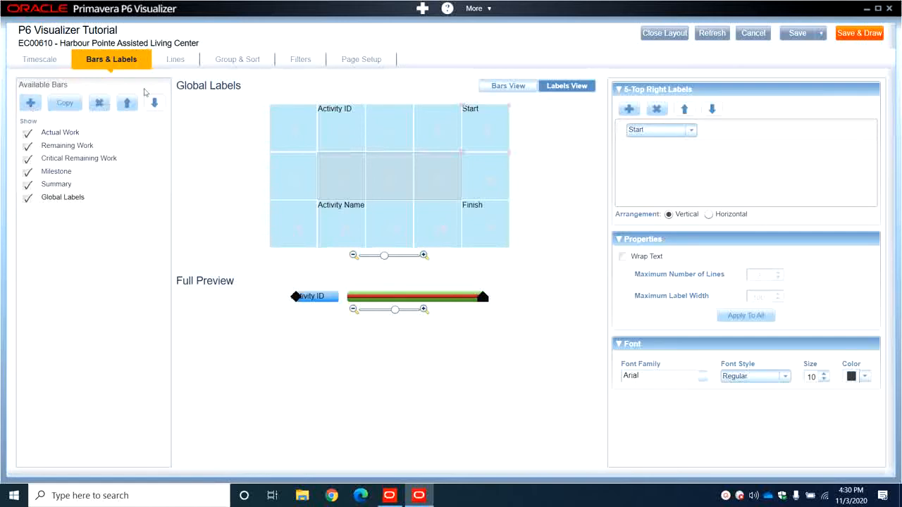
Step: Return to the bars view and add a new bar directly below Actual Work
left_click(513, 86)
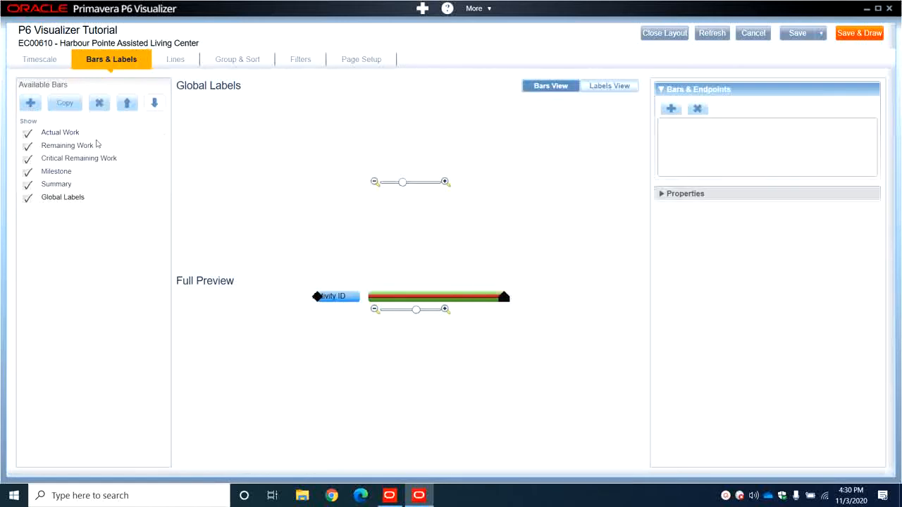
left_click(28, 132)
left_click(31, 104)
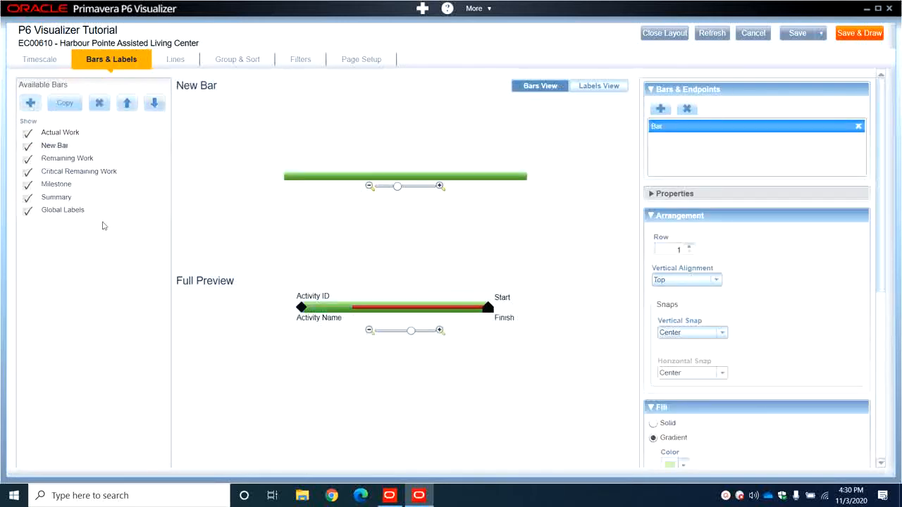
Step: Rename the new bar below Actual Work as "Baseline"
left_click(71, 150)
left_click(62, 146)
double_click(81, 148)
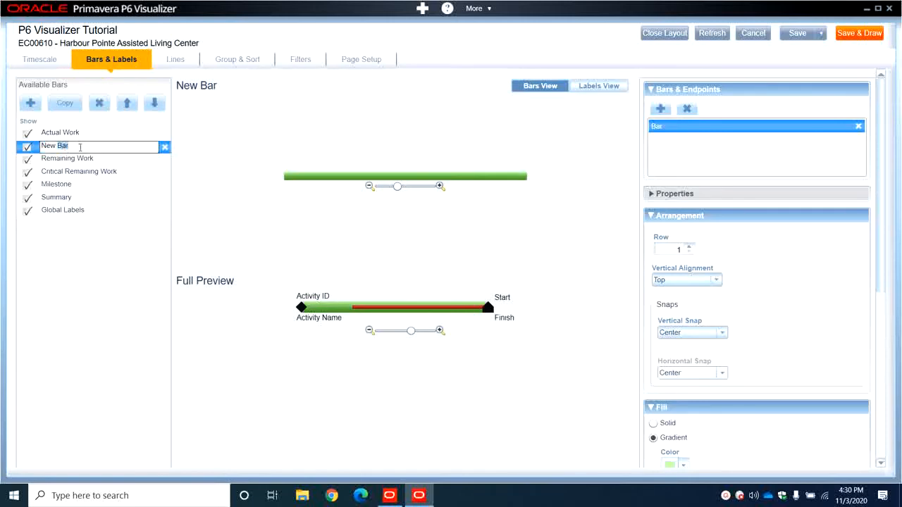
left_click_drag(81, 148, 35, 148)
type("Baseline")
left_click(98, 271)
left_click(67, 145)
left_click(62, 234)
left_click(44, 146)
left_click(63, 160)
left_click(70, 148)
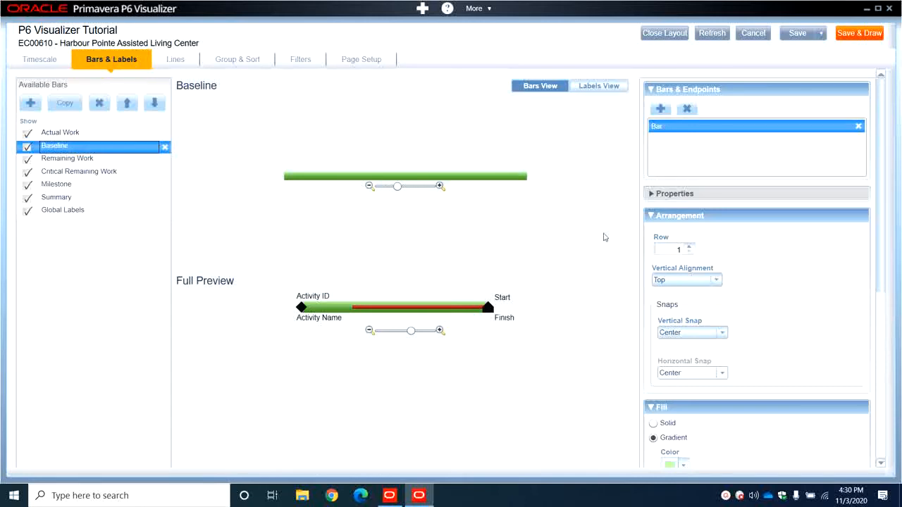
Step: Set the Baseline bar's type to Primary Baseline
left_click(661, 110)
left_click(643, 203)
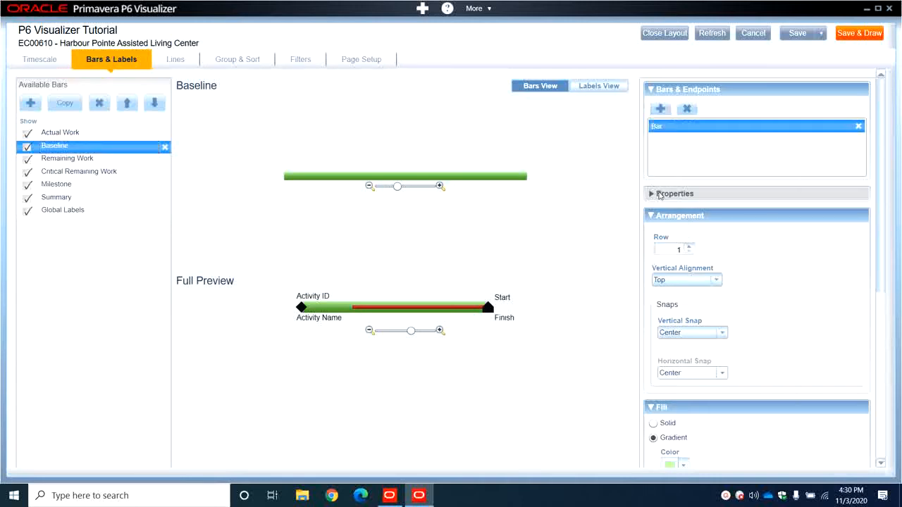
left_click(660, 194)
left_click(704, 235)
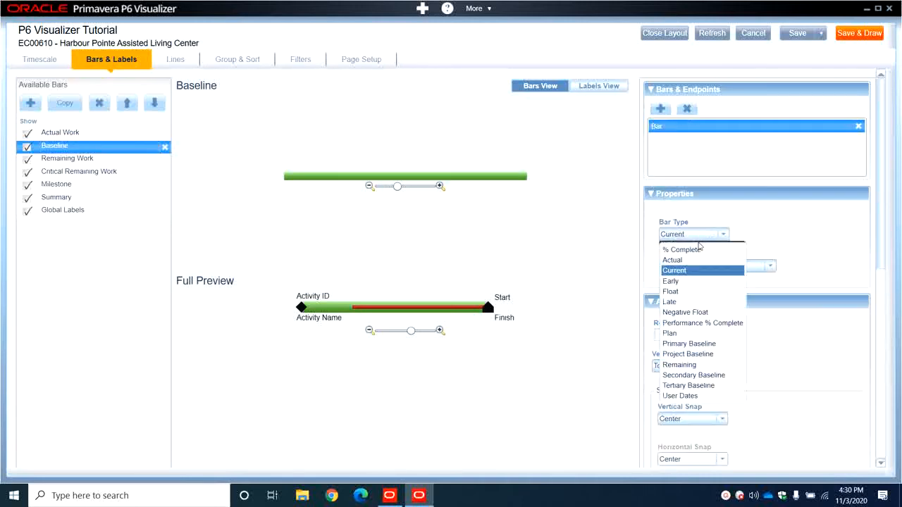
left_click(695, 344)
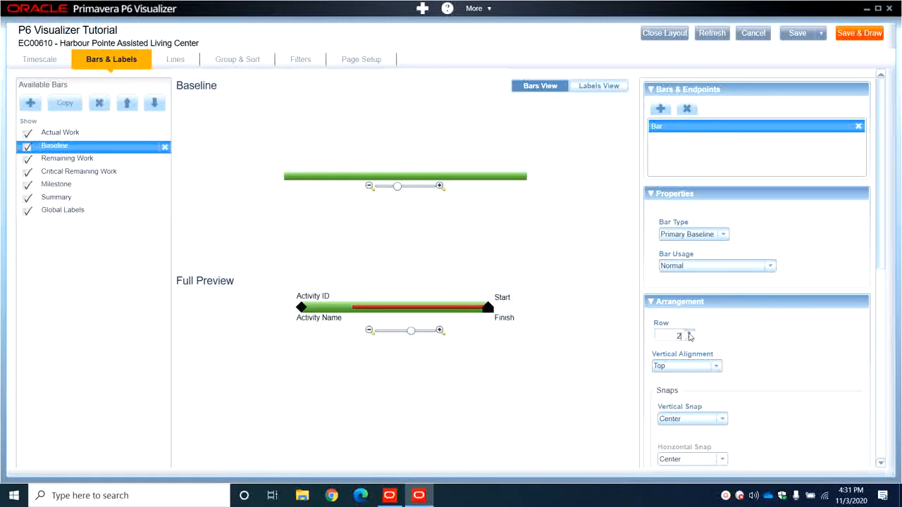
left_click(690, 338)
left_click(675, 304)
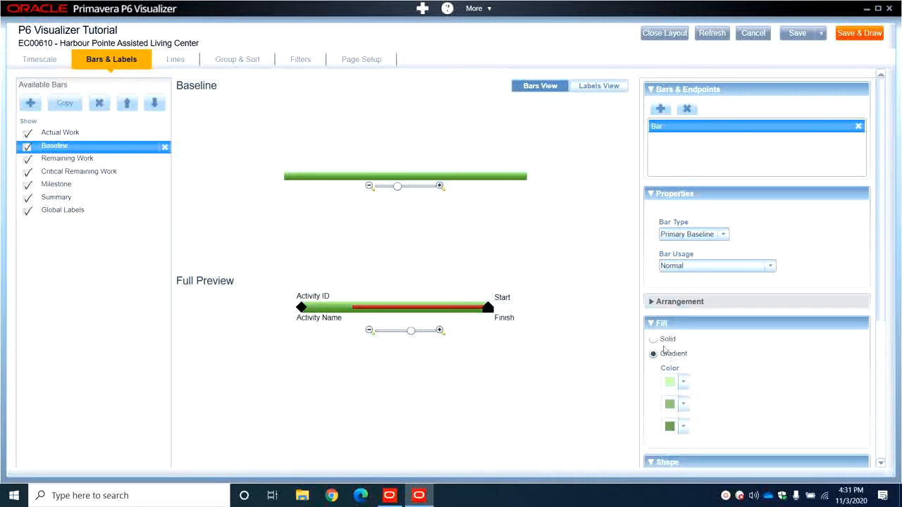
Step: Give the Baseline bar a solid tan fill instead of the green gradient
left_click(683, 381)
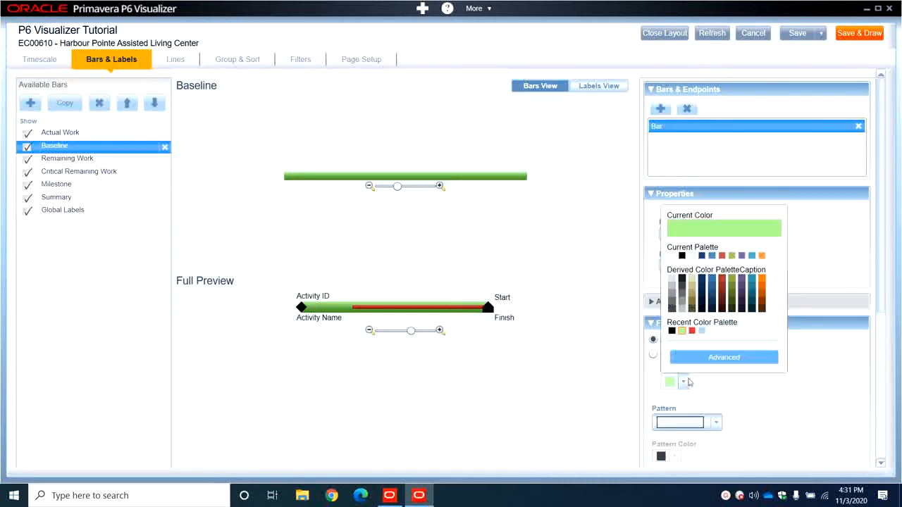
left_click(693, 291)
left_click(684, 382)
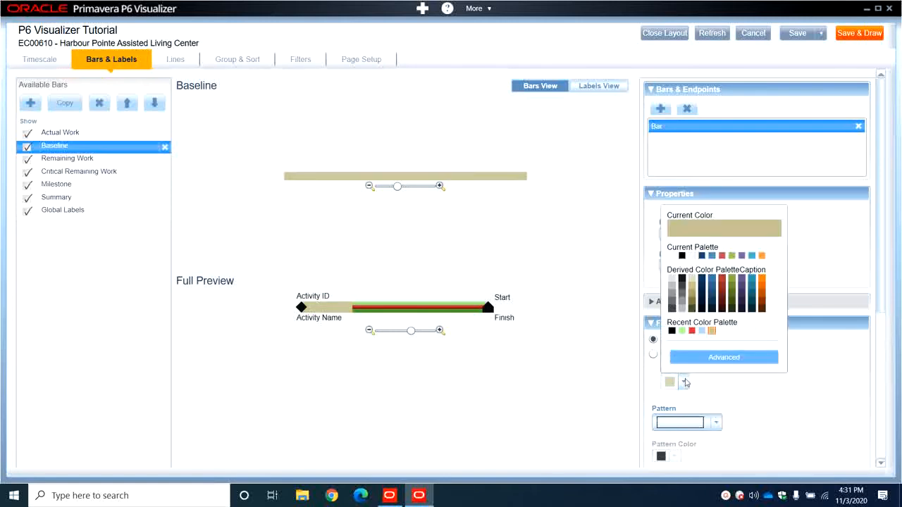
left_click(726, 385)
scroll(449, 338, "down", 3)
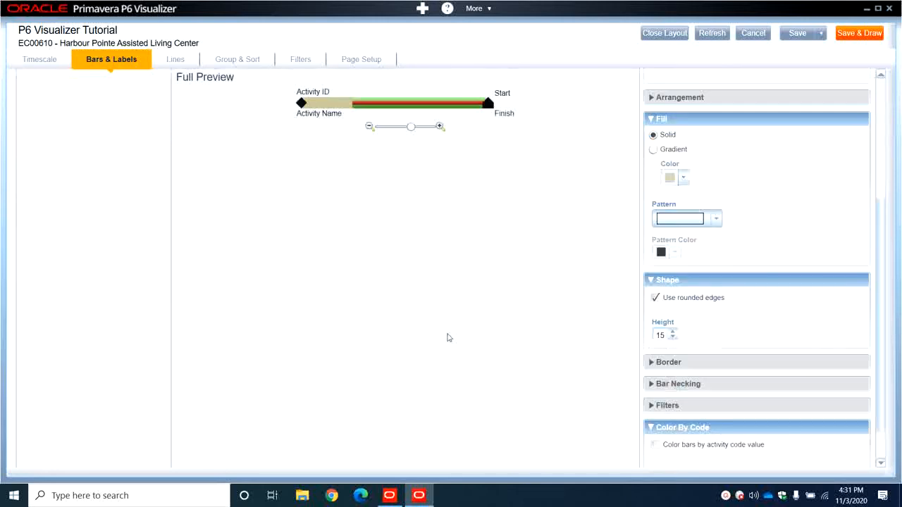
scroll(455, 339, "up", 3)
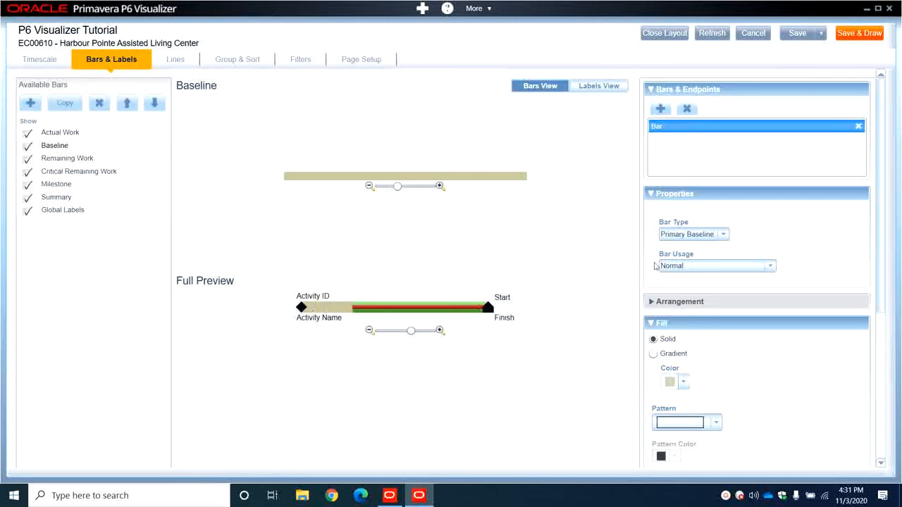
Step: Place the Baseline bar on row 2 and compare its arrangement with the Remaining Work bar
left_click(678, 302)
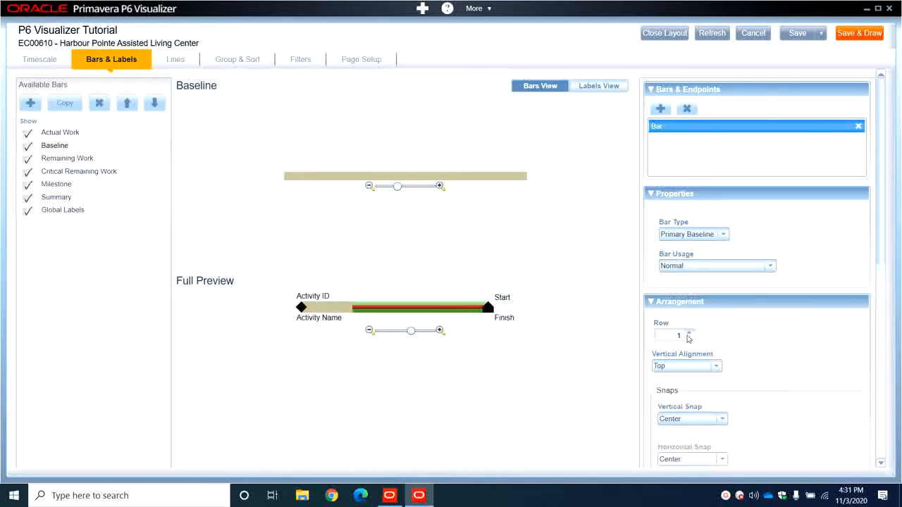
left_click(690, 333)
scroll(544, 386, "down", 3)
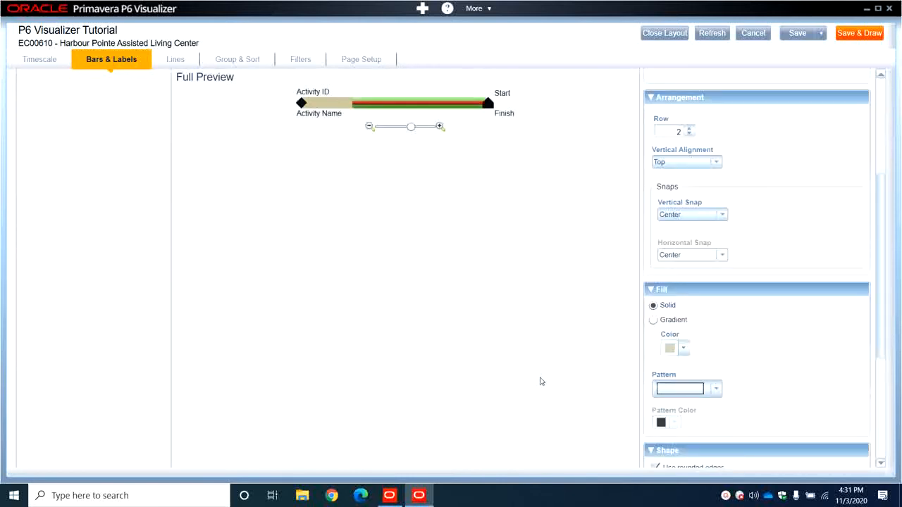
scroll(536, 383, "up", 3)
left_click(65, 159)
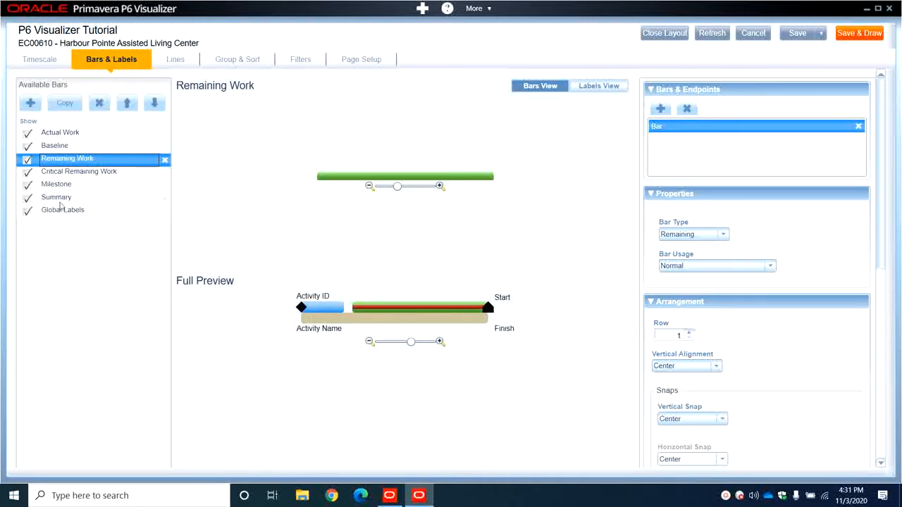
left_click(63, 146)
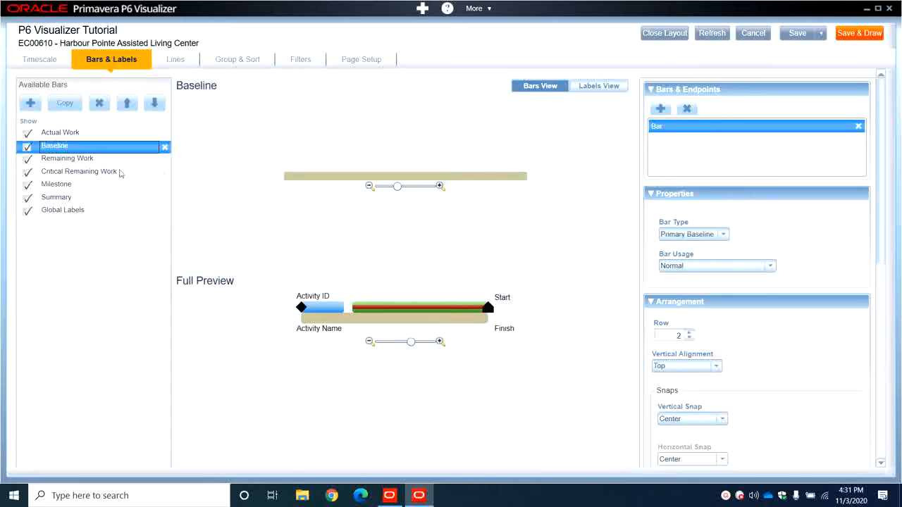
Step: Examine the available bar types and the Baseline bar's arrangement, fill, shape and color-by-code settings
left_click(724, 236)
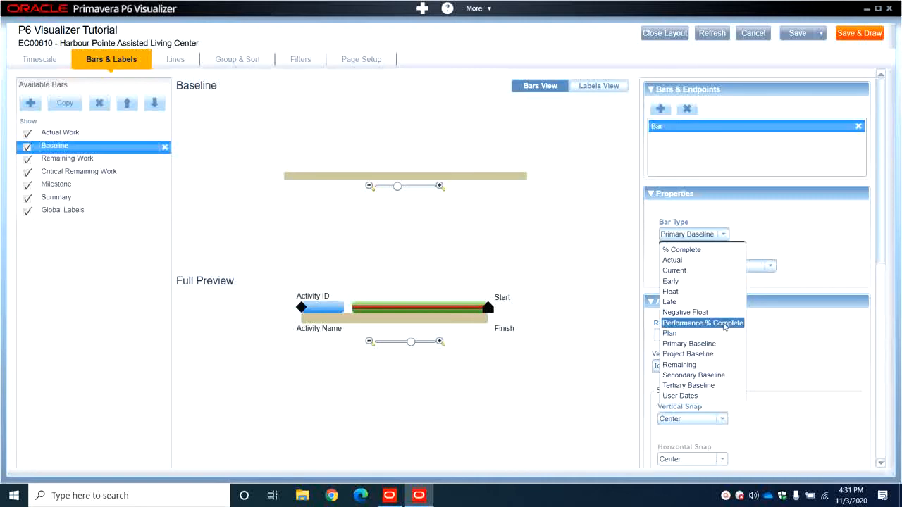
left_click(723, 234)
scroll(745, 386, "down", 1)
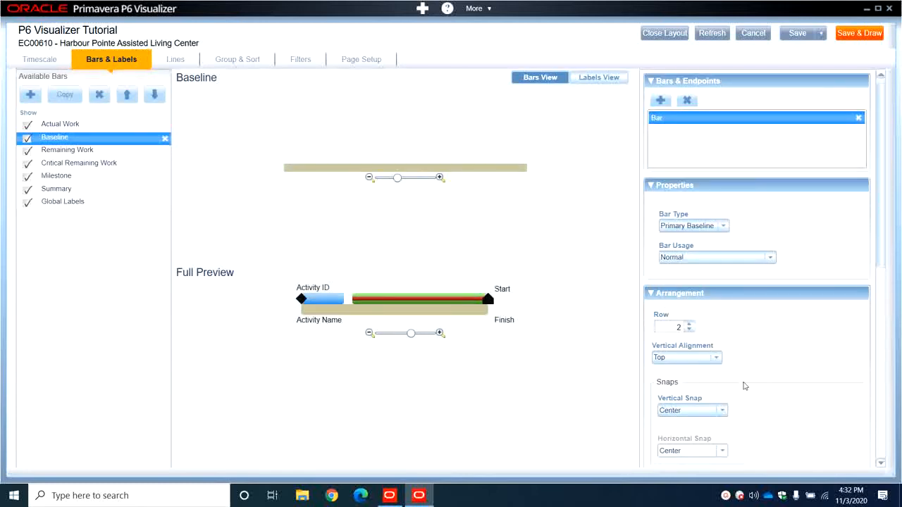
left_click(694, 294)
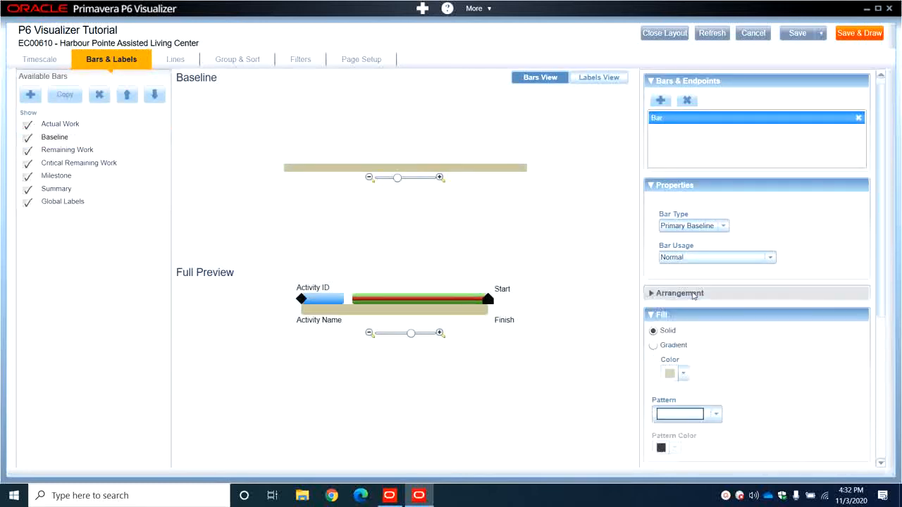
left_click(685, 315)
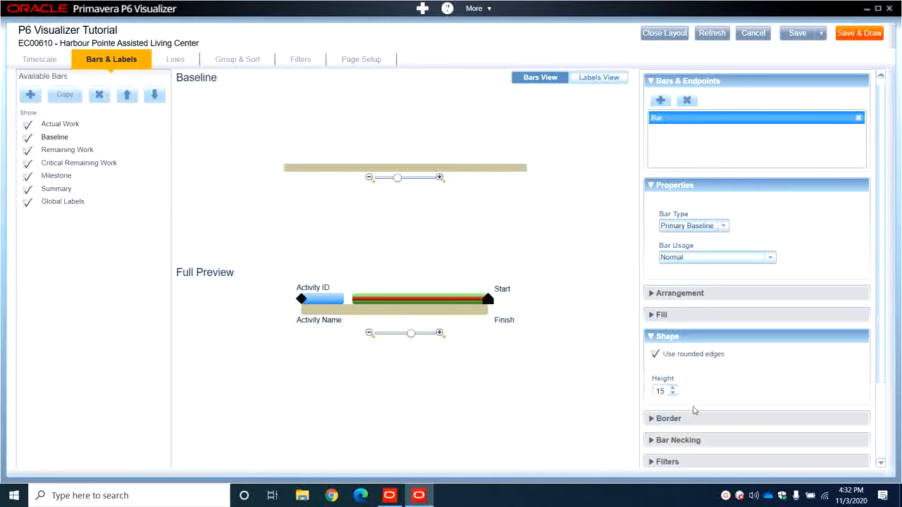
left_click(685, 338)
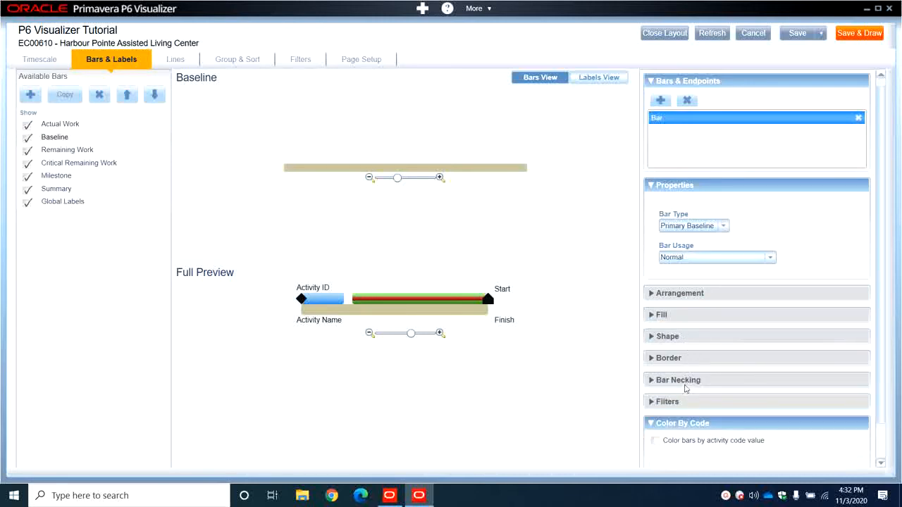
left_click(688, 444)
left_click(858, 462)
left_click(859, 463)
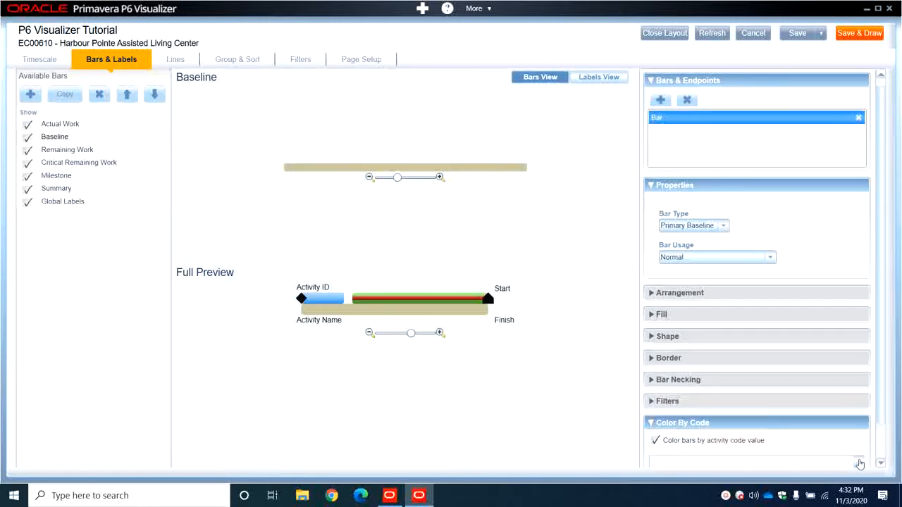
left_click(655, 440)
left_click(650, 422)
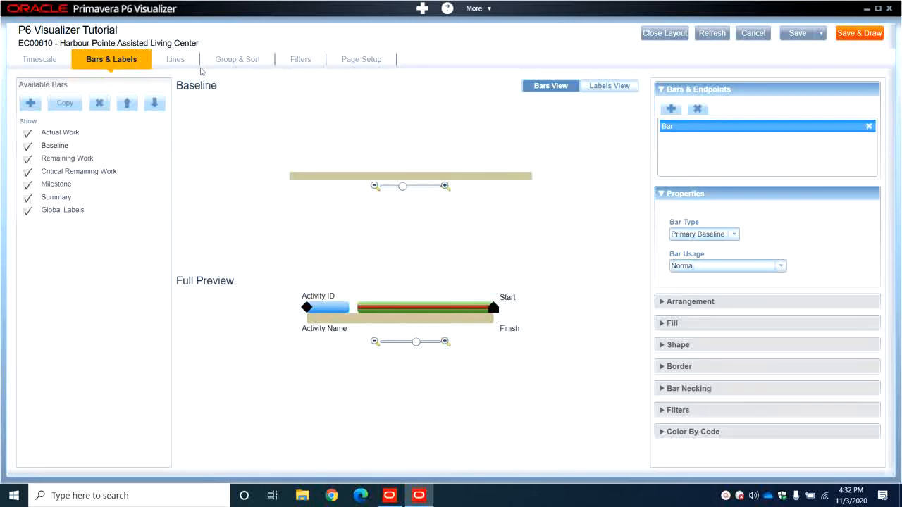
Step: Turn on relationship lines in the layout and have them cover all relationships
left_click(176, 61)
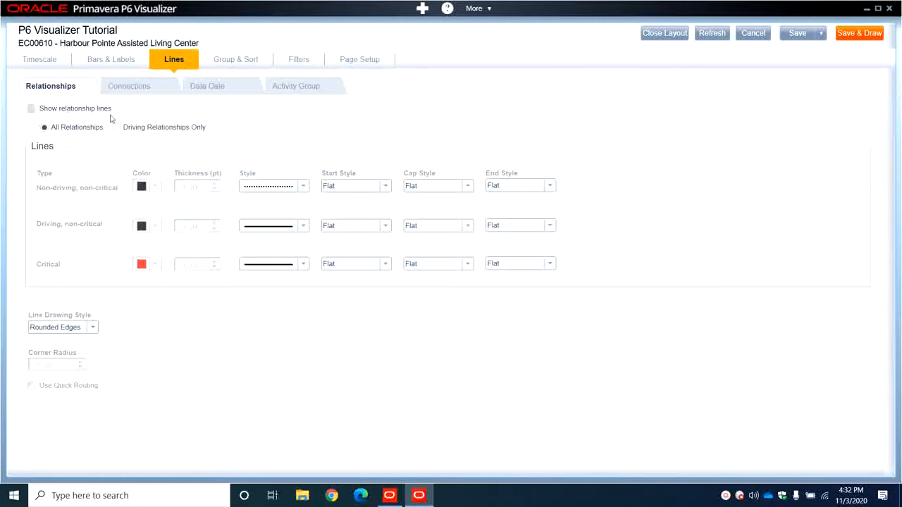
left_click(64, 110)
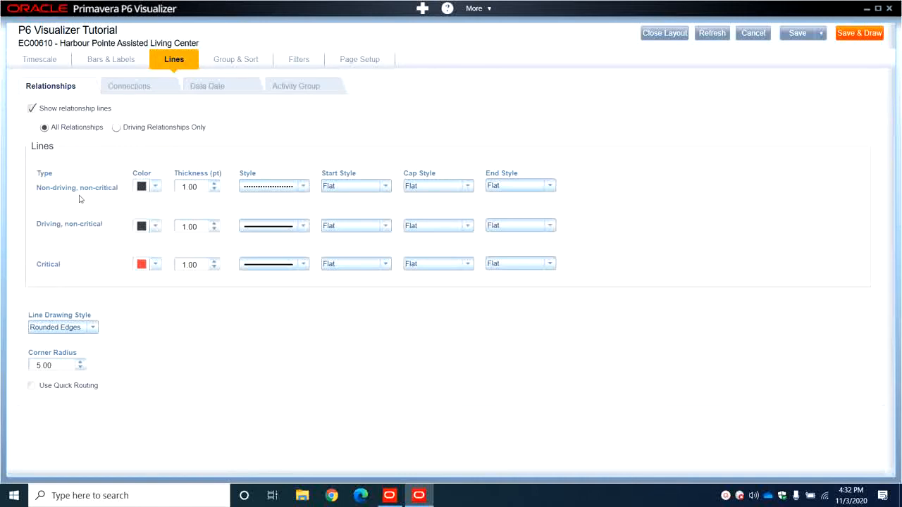
left_click(120, 133)
left_click(74, 129)
Step: Set the critical relationship line's thickness to 2.00 pt and keep its solid style
left_click(473, 189)
left_click(472, 189)
left_click(214, 261)
left_click(304, 266)
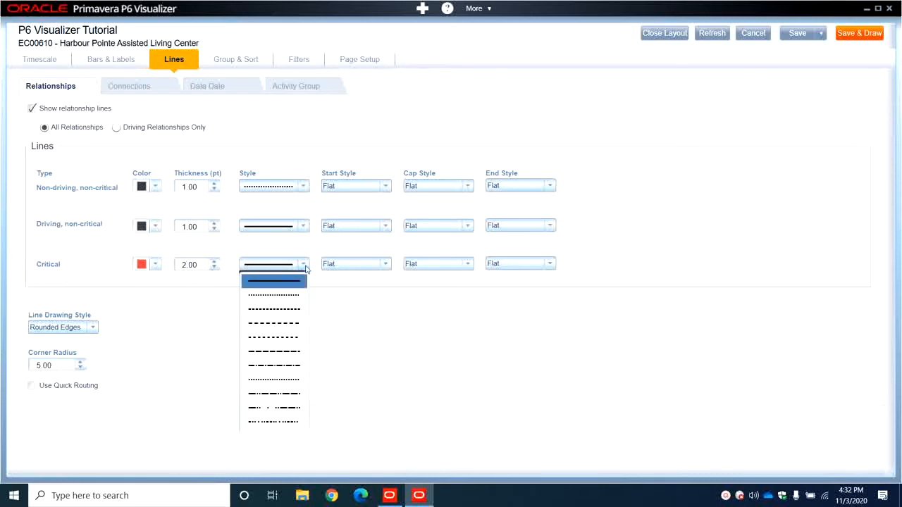
left_click(304, 266)
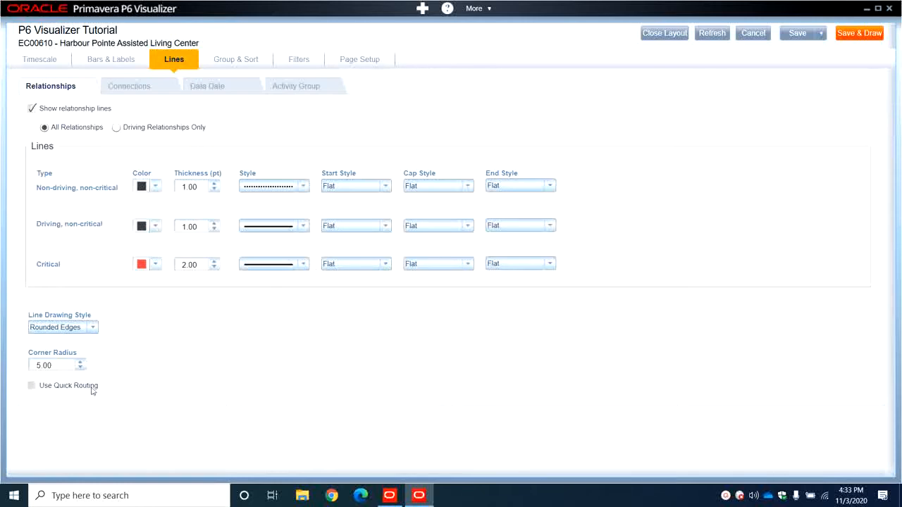
Step: Review the connection, data date and activity group line settings, leaving the border for activity groupings off
left_click(118, 90)
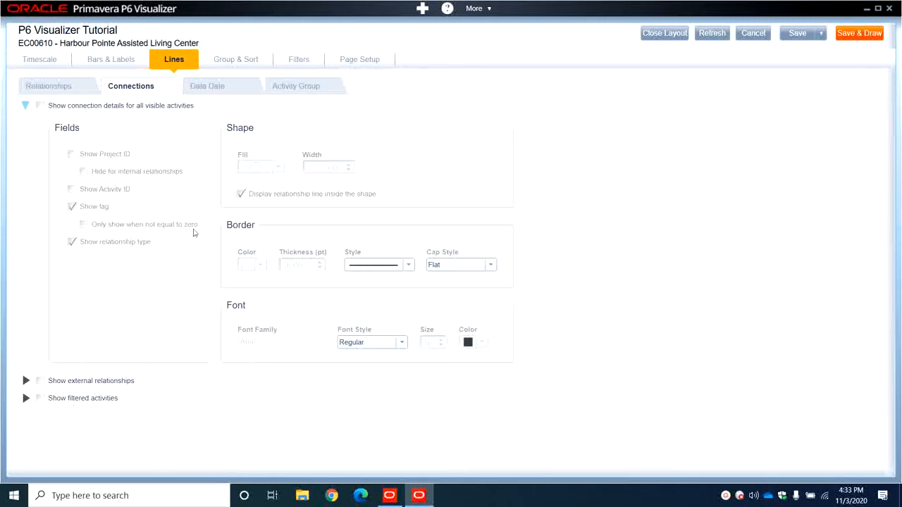
left_click(212, 86)
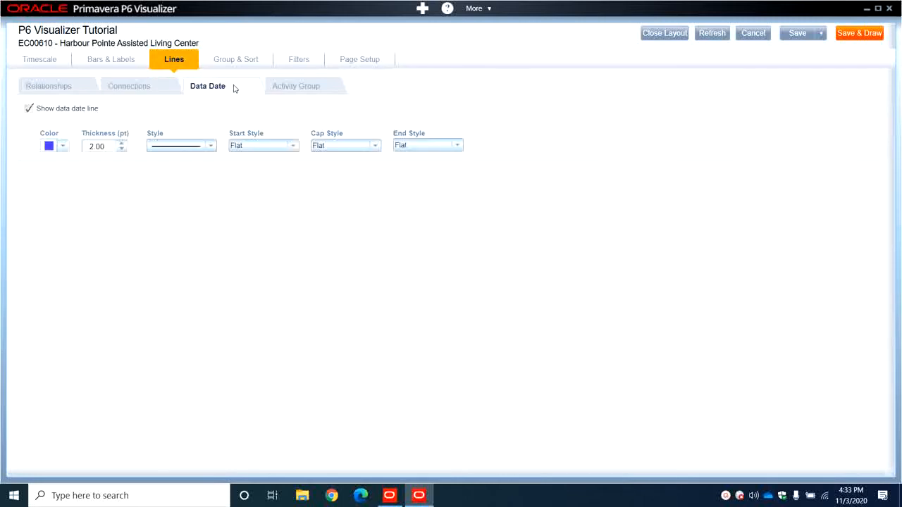
left_click(303, 84)
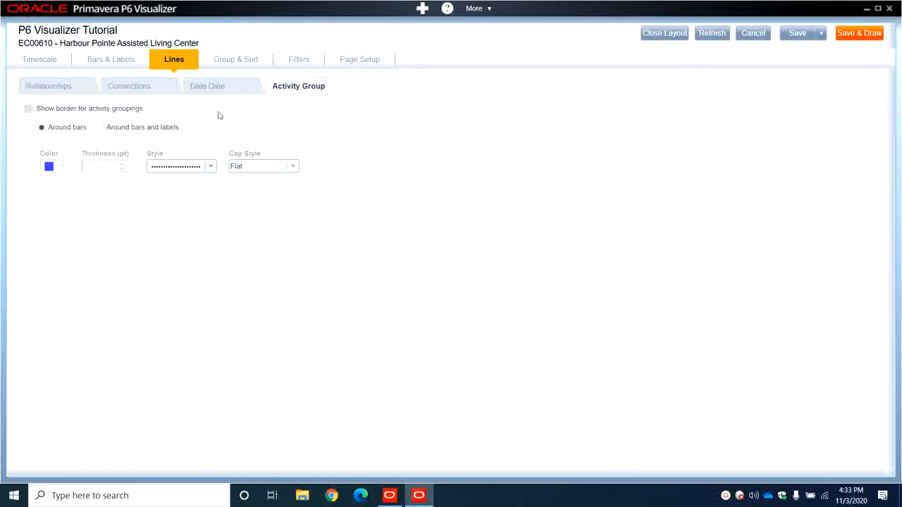
left_click(100, 111)
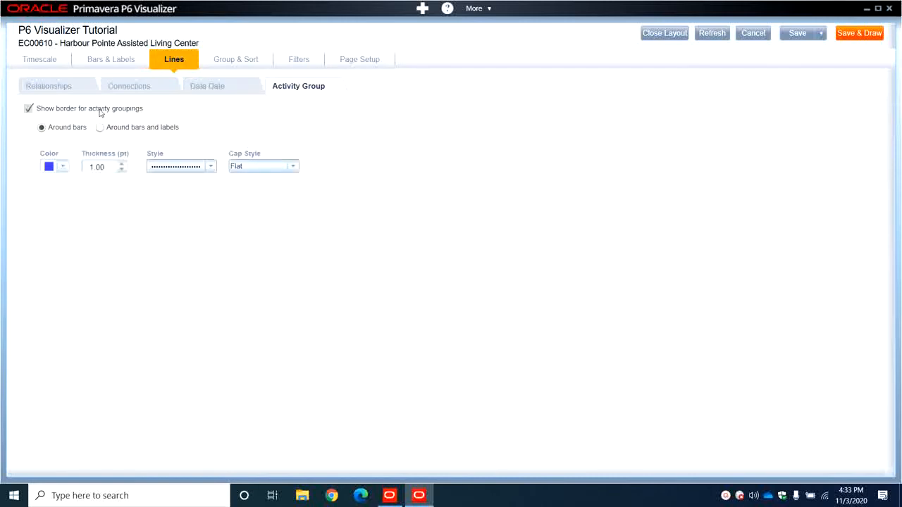
left_click(100, 111)
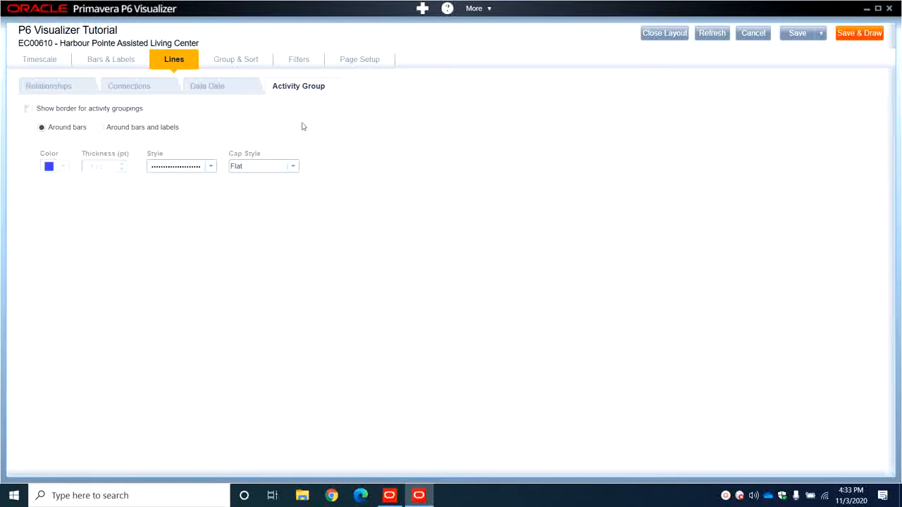
left_click(64, 84)
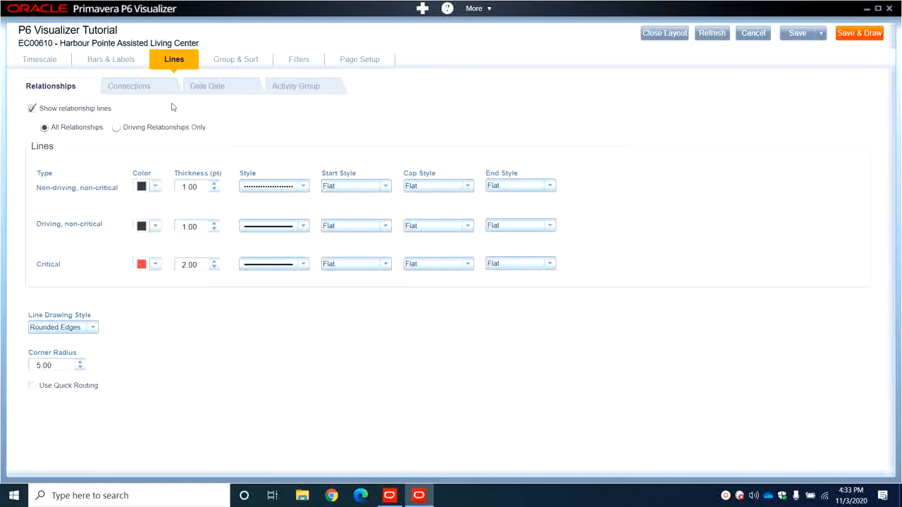
Step: Group the layout's activities by WBS
left_click(245, 65)
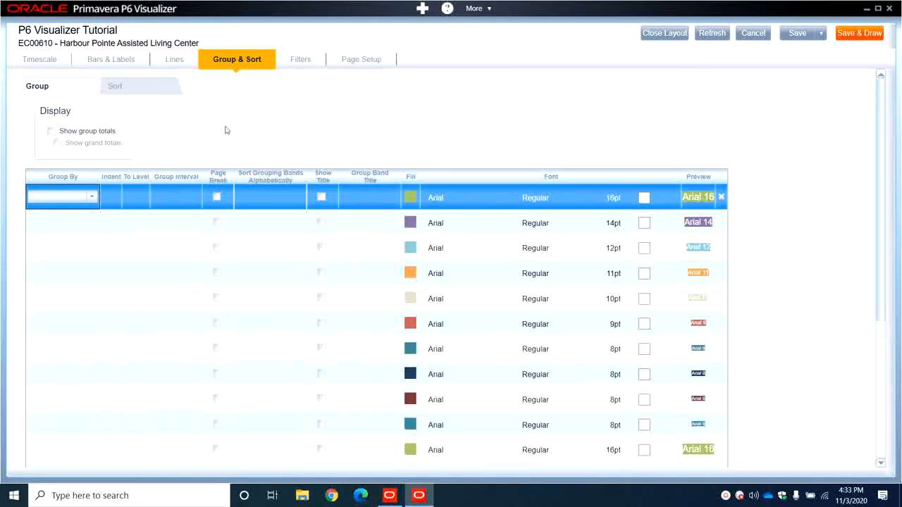
left_click(91, 198)
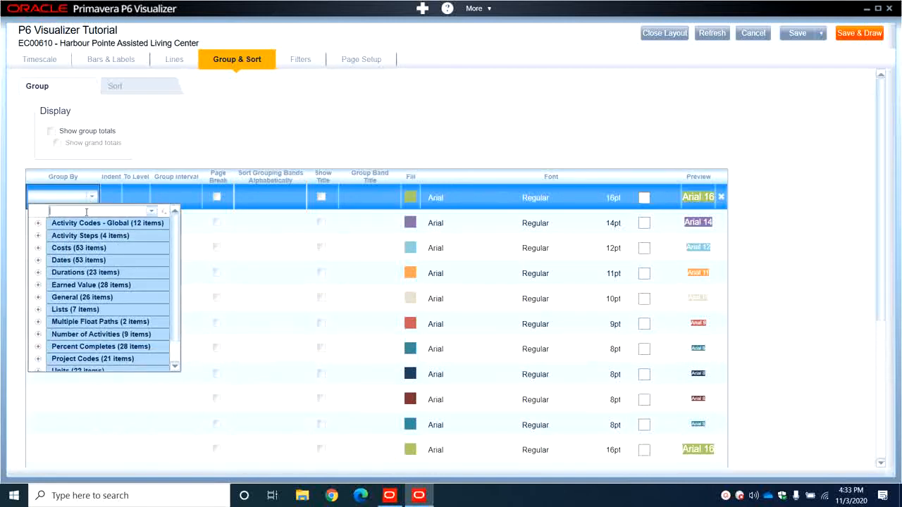
type("wbs")
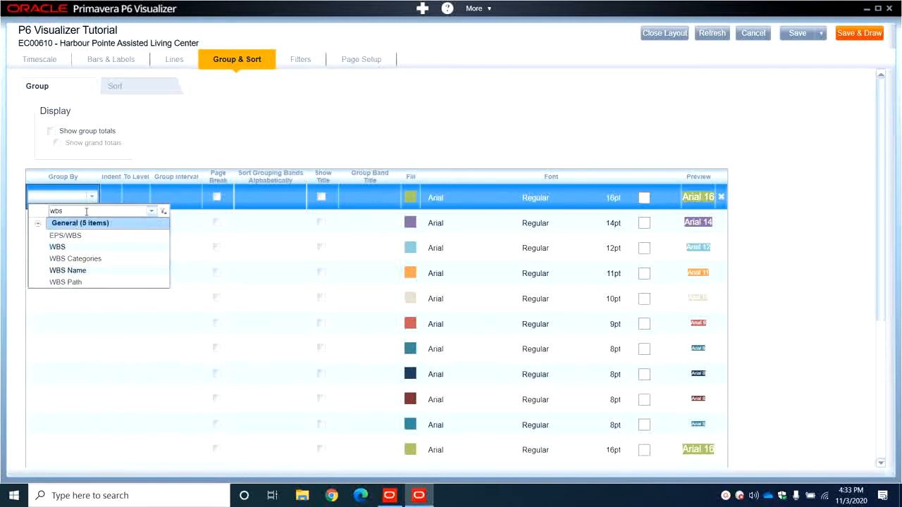
left_click(62, 248)
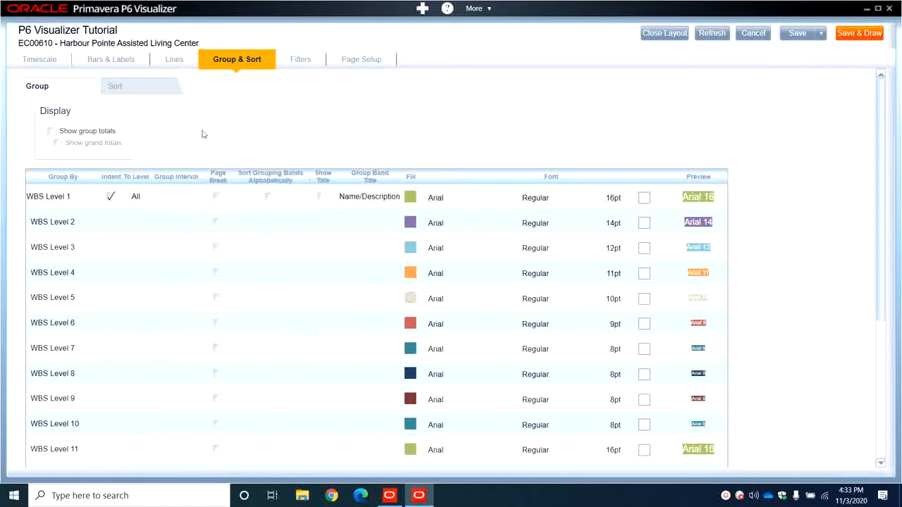
Step: Add Activity ID in ascending order as the layout's first sort field
left_click(144, 87)
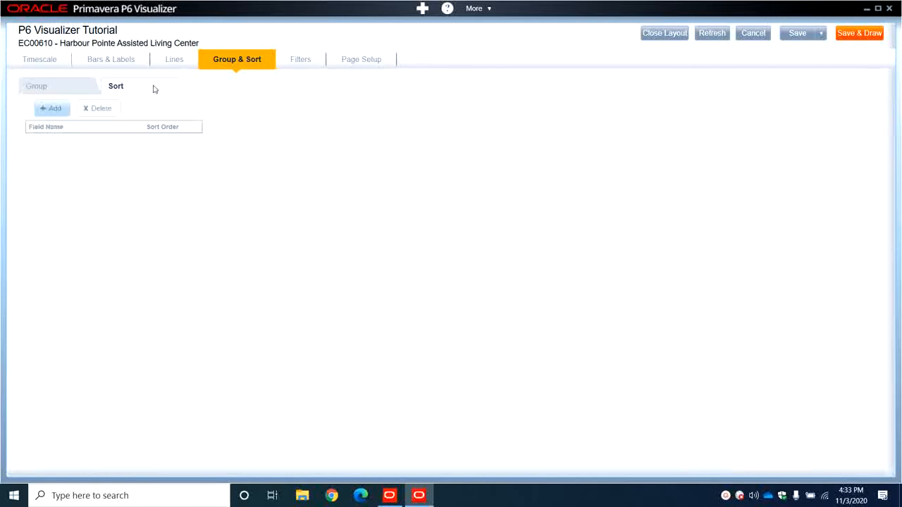
left_click(55, 111)
left_click(88, 143)
left_click(87, 143)
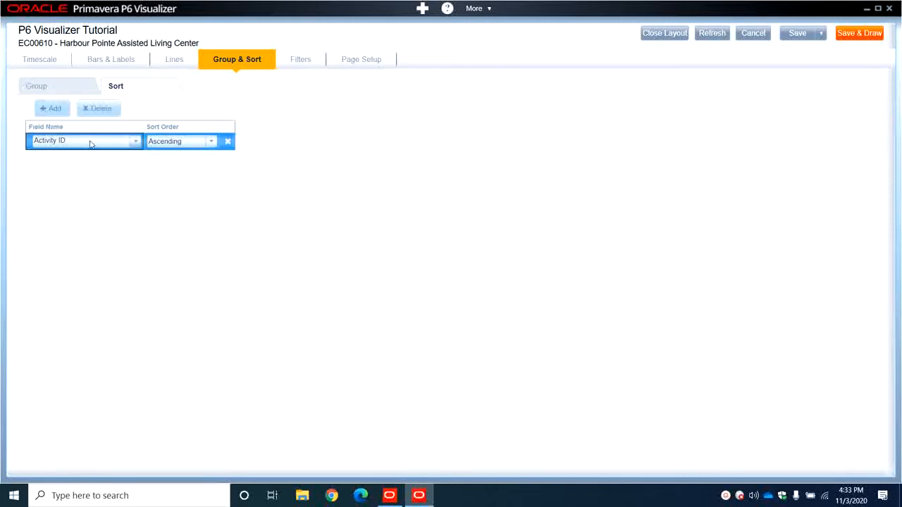
left_click(89, 142)
Step: Add the Start date in ascending order as the second sort field
left_click(55, 110)
left_click(55, 110)
left_click(75, 157)
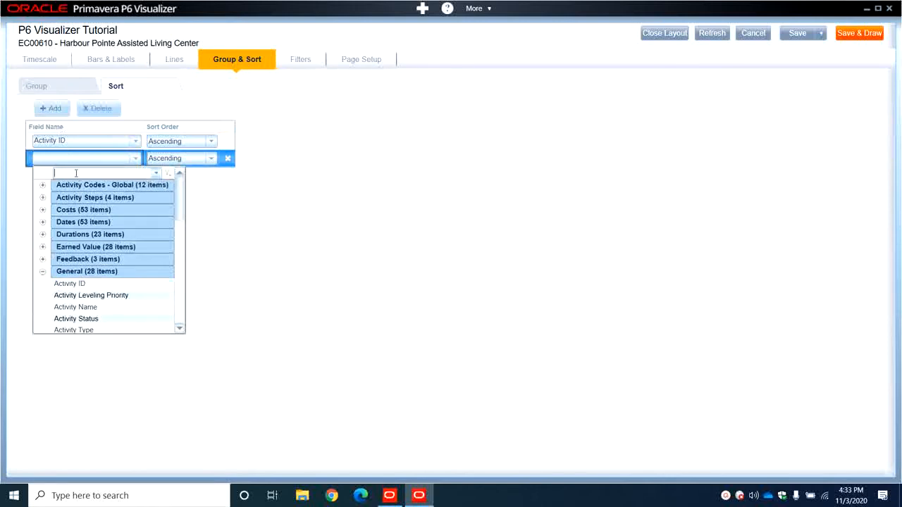
type("start")
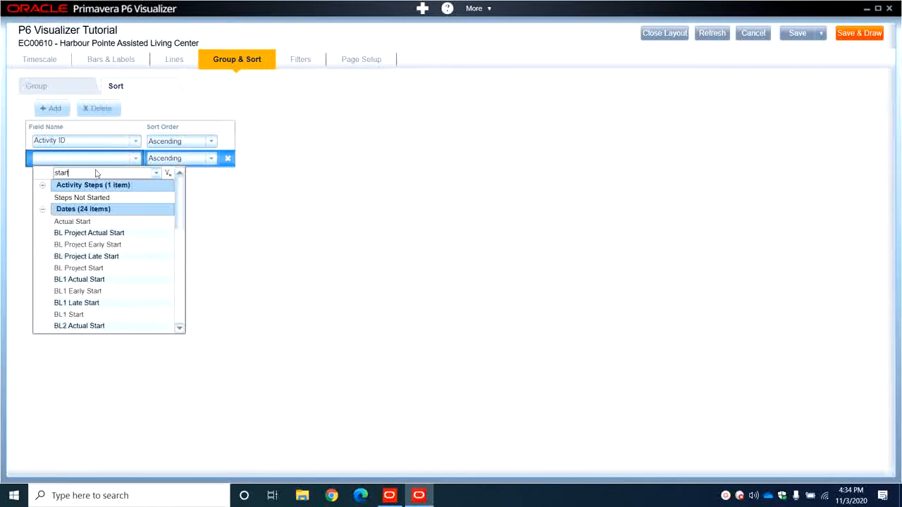
scroll(100, 289, "down", 5)
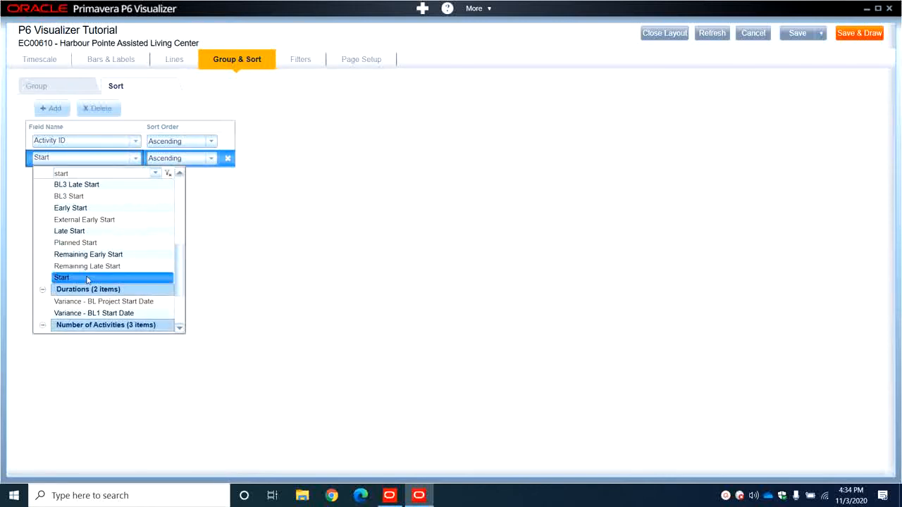
left_click(91, 278)
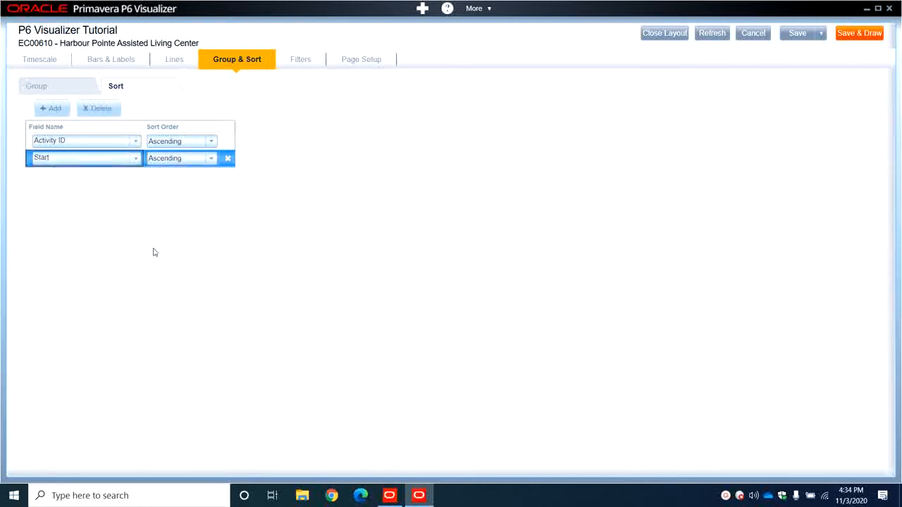
Step: Try applying the standard Critical filter to the layout's activities, and clear it again
left_click(309, 61)
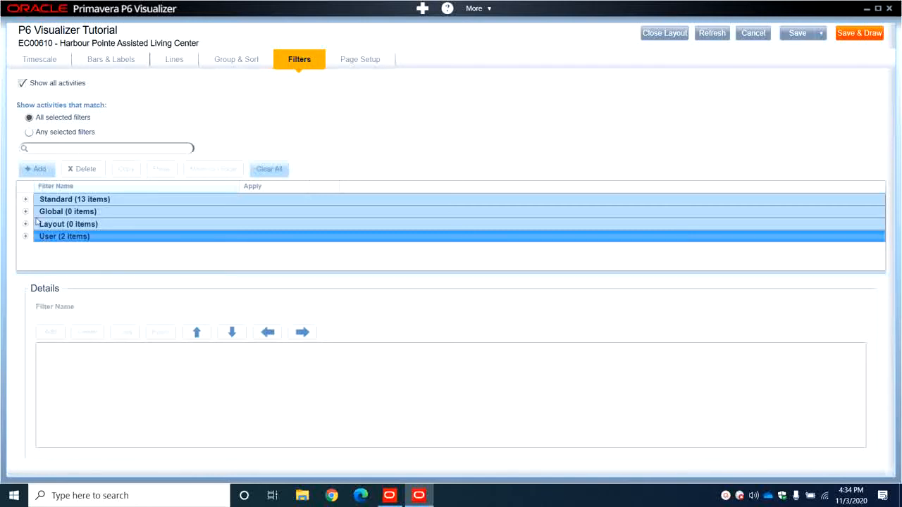
left_click(26, 199)
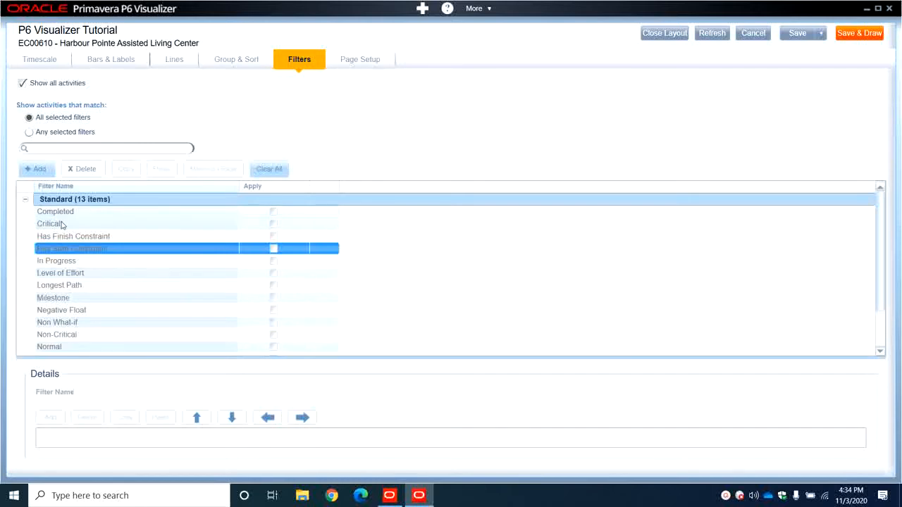
left_click(61, 224)
left_click(274, 225)
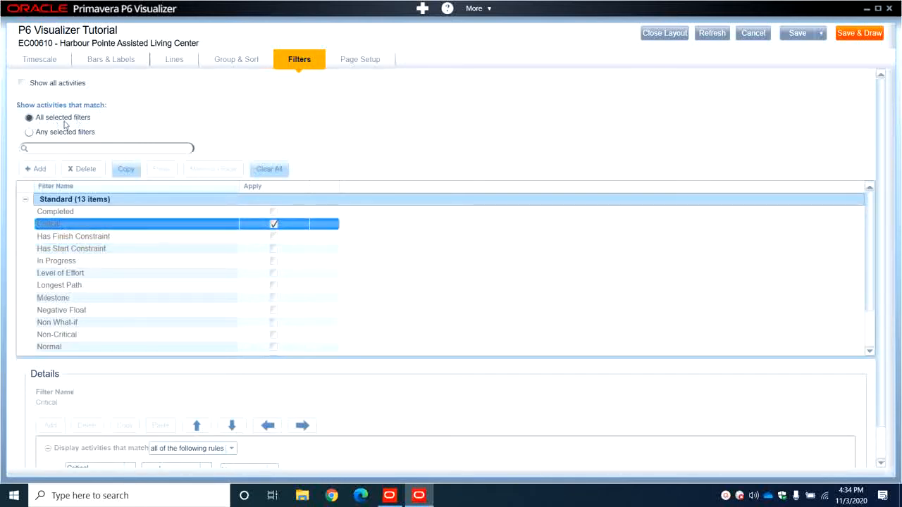
left_click(274, 225)
Step: Review the layout's page scaling, paper and margin settings along with its title block and spacing options
left_click(360, 60)
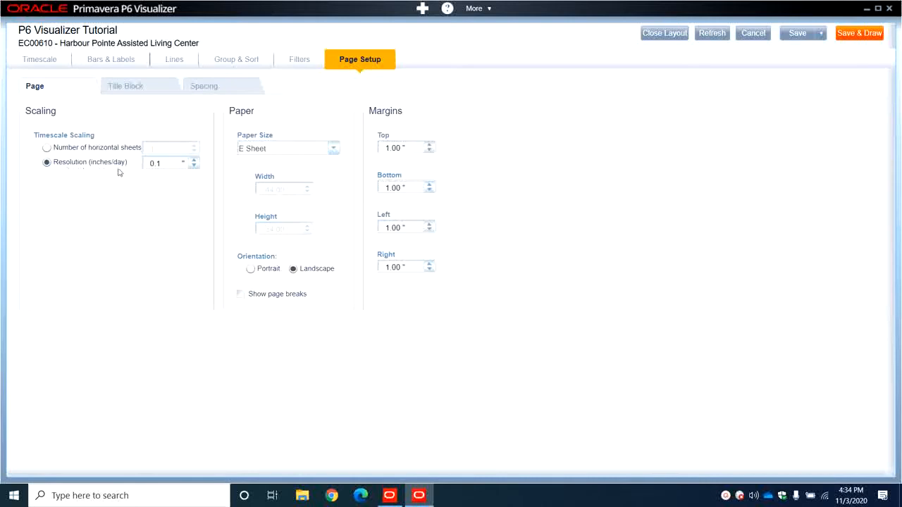
left_click(156, 90)
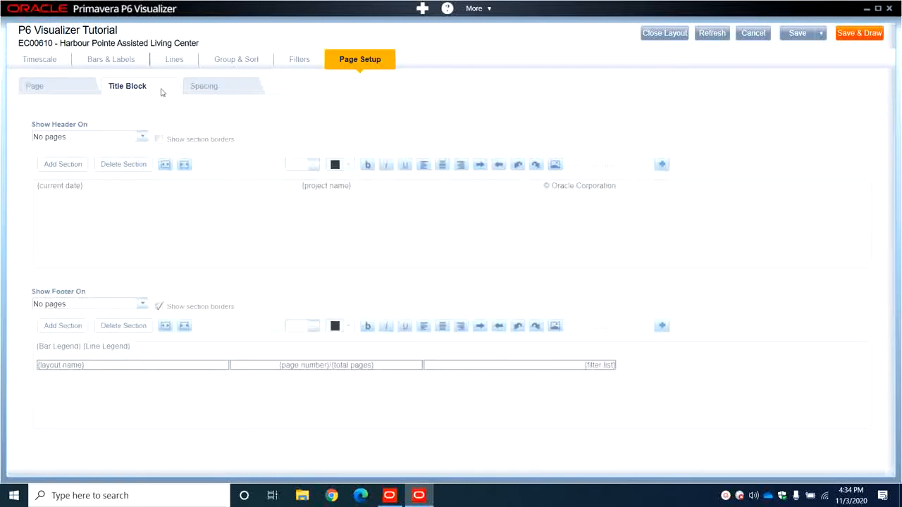
left_click(201, 89)
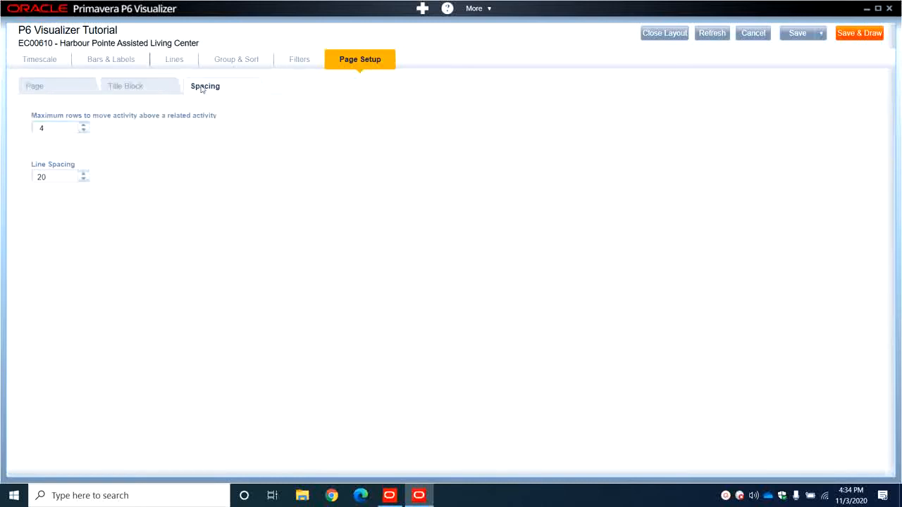
left_click(55, 84)
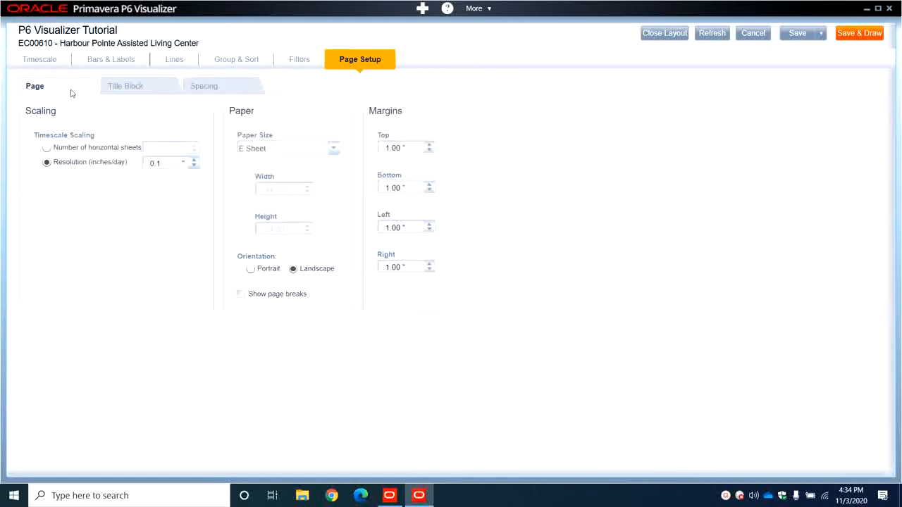
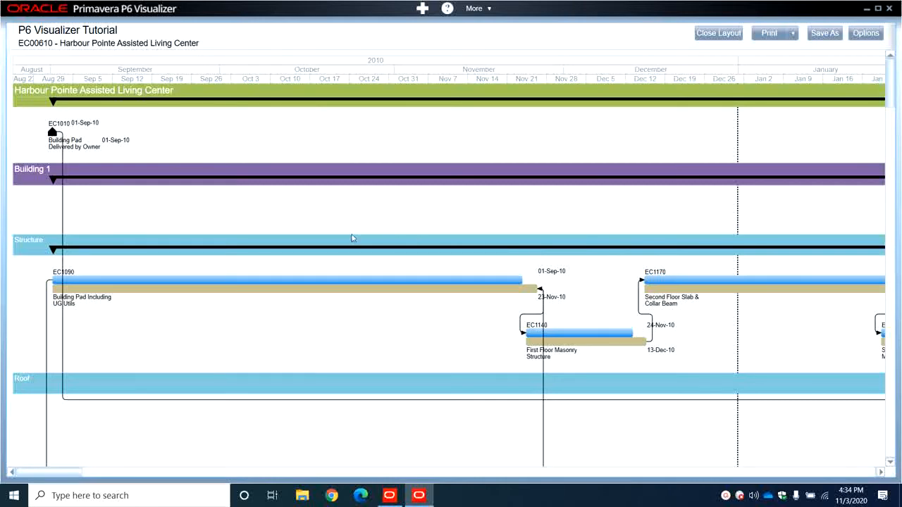
Step: Examine the drawn timescaled logic diagram from the project band down through the Structure, Roof and Envelope groups
scroll(352, 239, "down", 1)
scroll(353, 239, "up", 1)
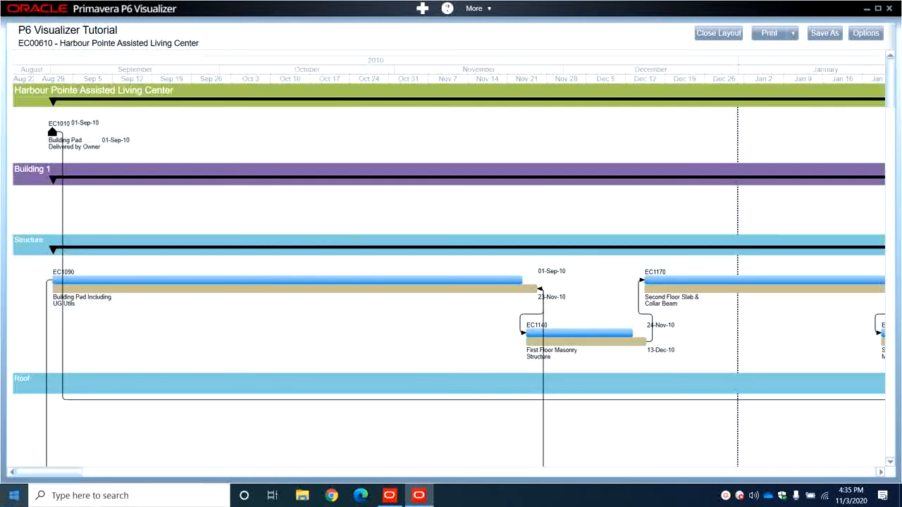
left_click_drag(49, 476, 19, 443)
scroll(162, 222, "down", 3)
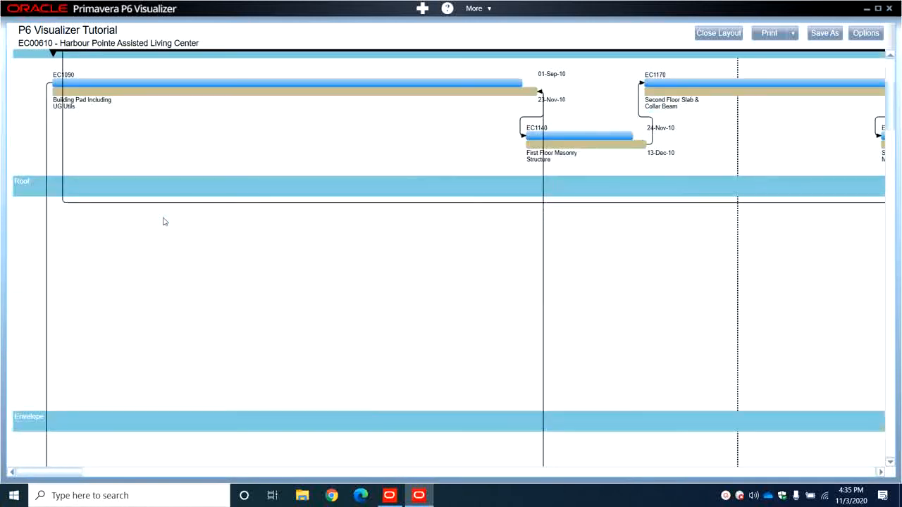
Step: Scale the timescale to 1 horizontal sheet, set the paper size to A3, and save and redraw the layout
scroll(163, 222, "up", 2)
scroll(163, 221, "up", 1)
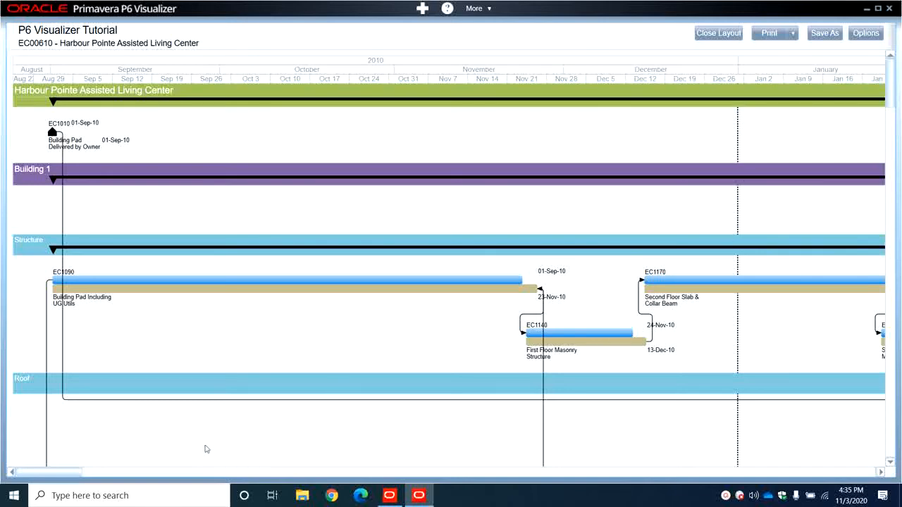
mouse_move(69, 473)
left_mouse_down()
mouse_move(227, 478)
mouse_move(61, 477)
left_mouse_up()
left_click_drag(62, 477, 3, 488)
left_click(867, 33)
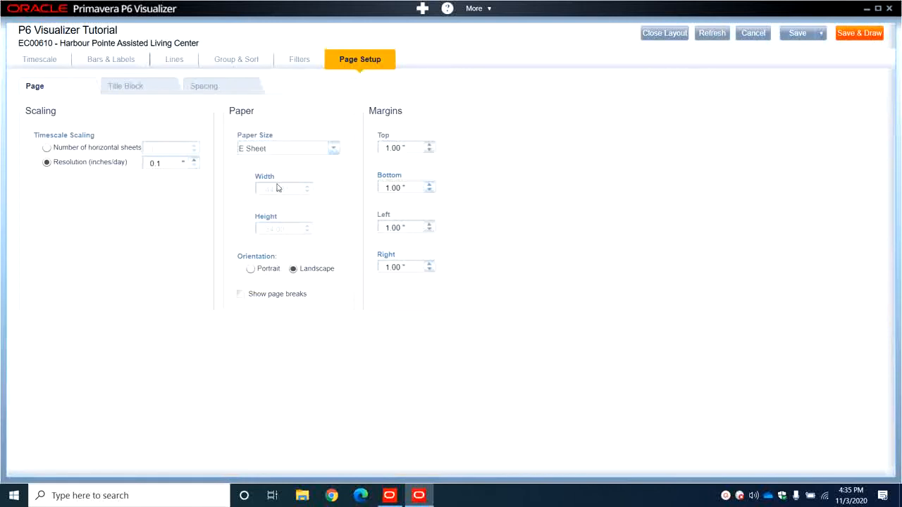
left_click(67, 151)
left_click(334, 148)
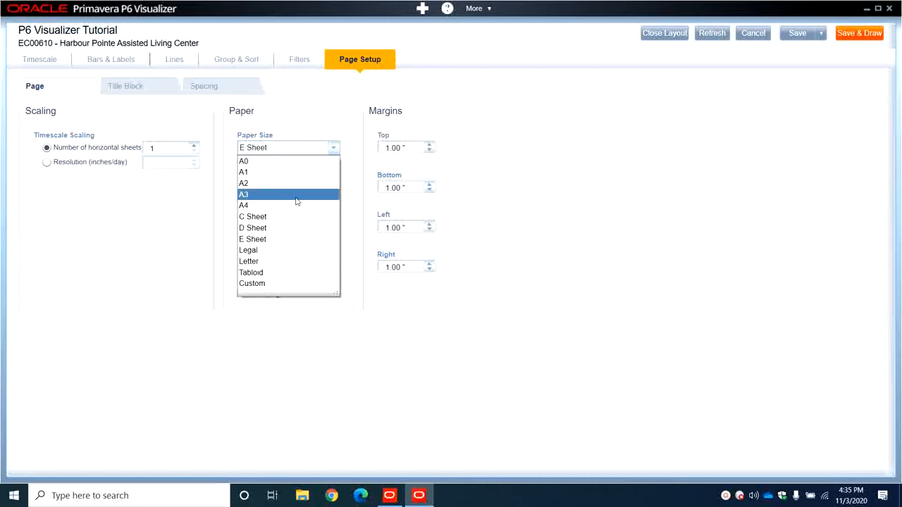
left_click(297, 202)
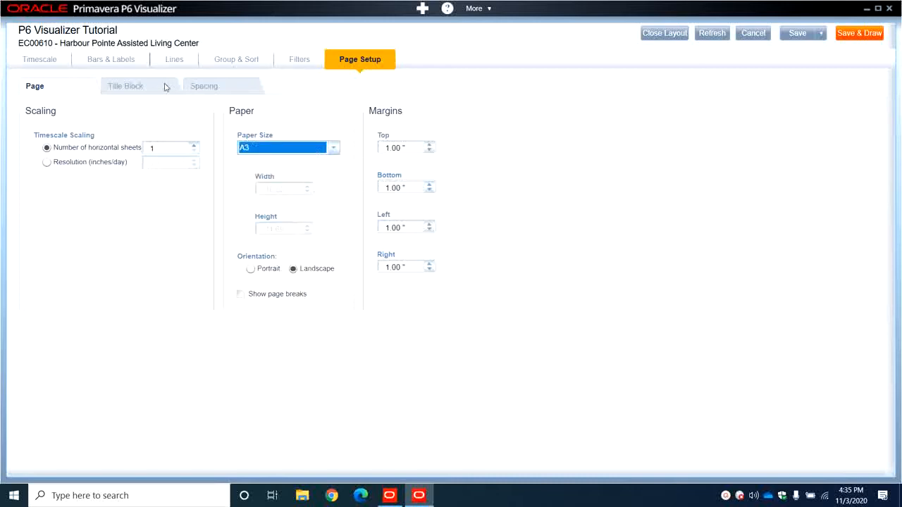
left_click(856, 33)
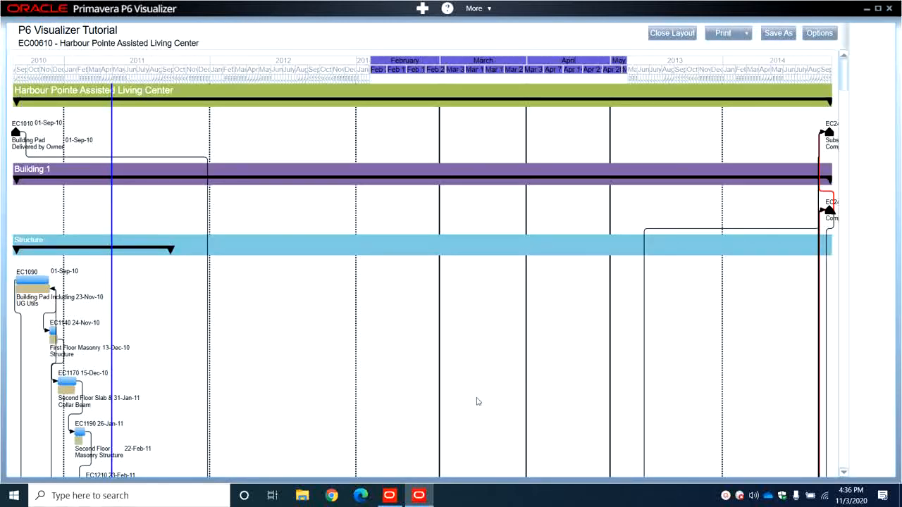
Step: Examine the redrawn chart from the project start through Building 1's Structure, Roof, Envelope, interior and Pool & Courtyard groups to Building 2
scroll(477, 401, "down", 5)
scroll(474, 401, "up", 5)
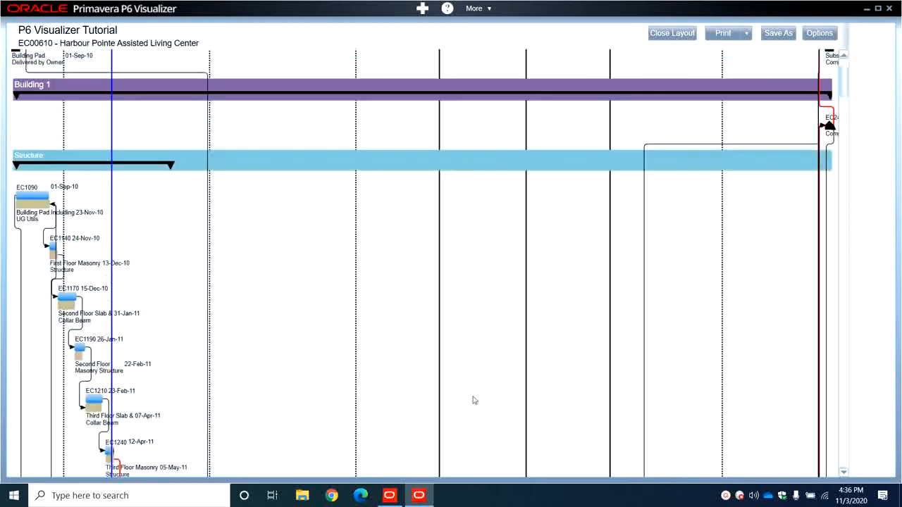
scroll(180, 407, "up", 1)
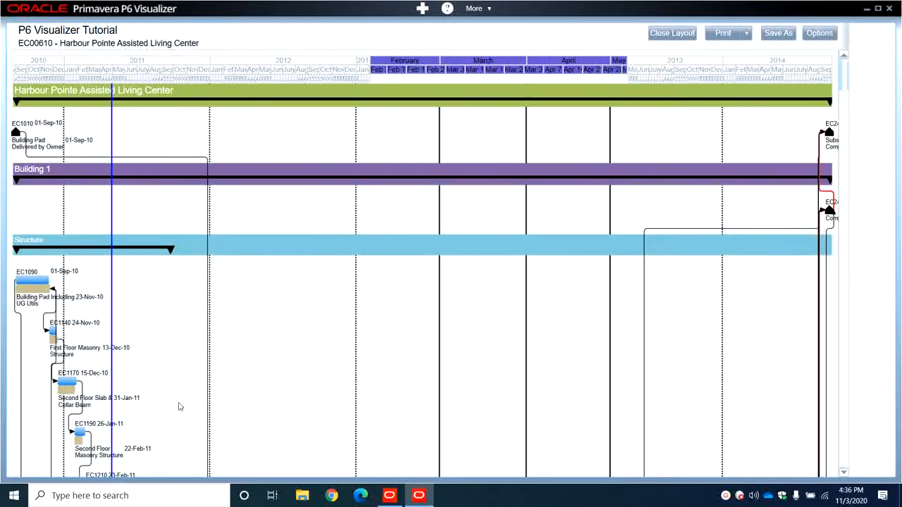
scroll(169, 403, "down", 3)
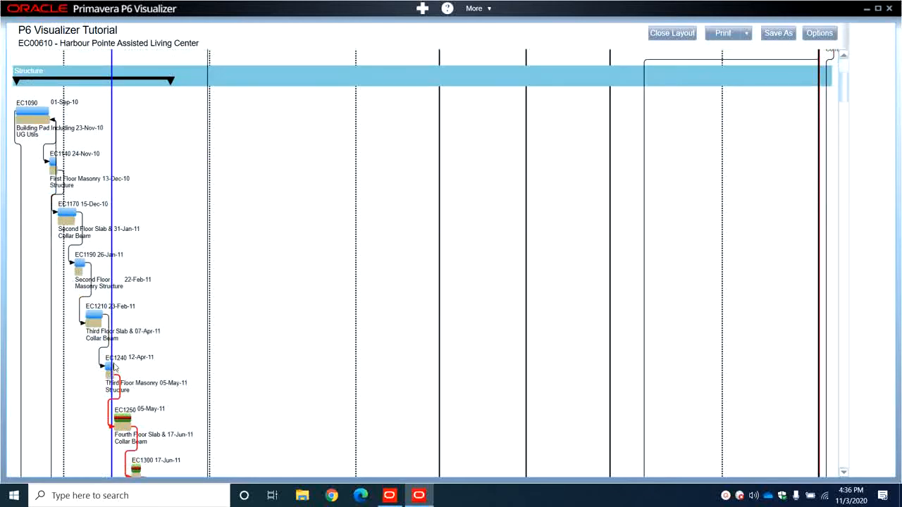
scroll(113, 366, "up", 1)
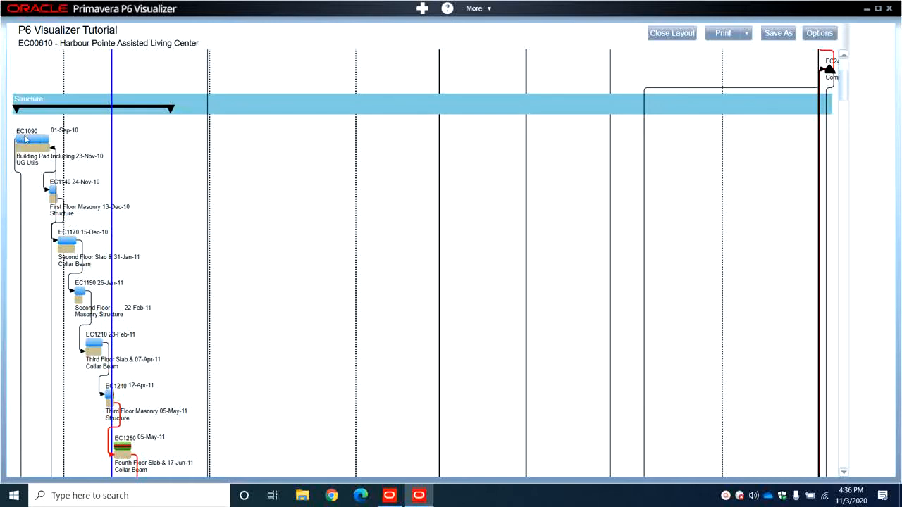
scroll(225, 363, "up", 5)
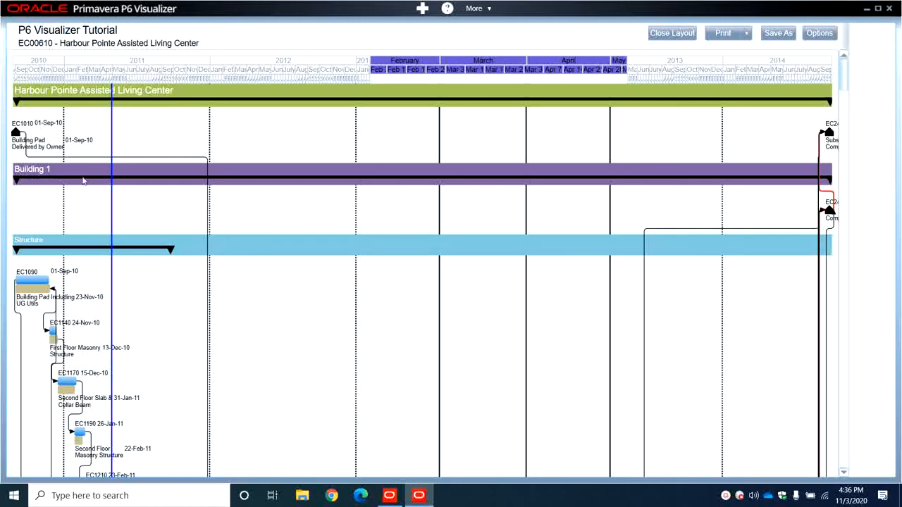
scroll(99, 256, "down", 2)
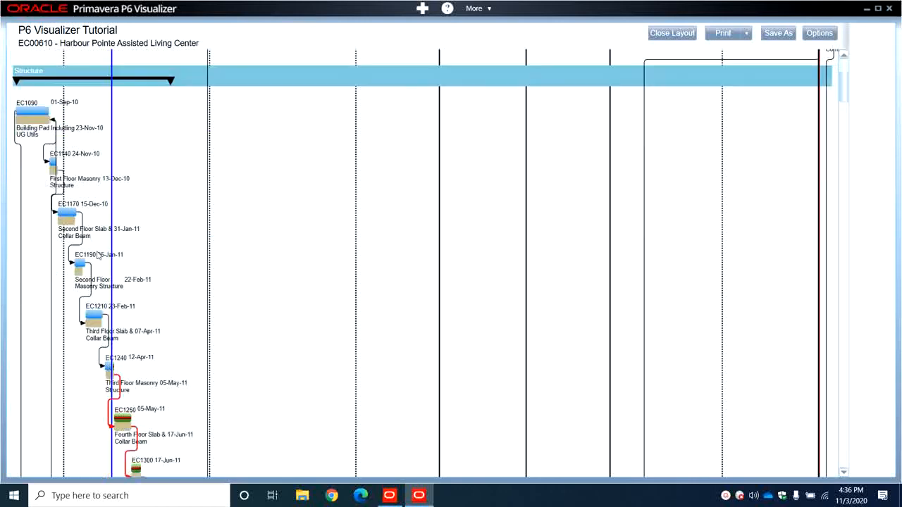
scroll(198, 249, "down", 4)
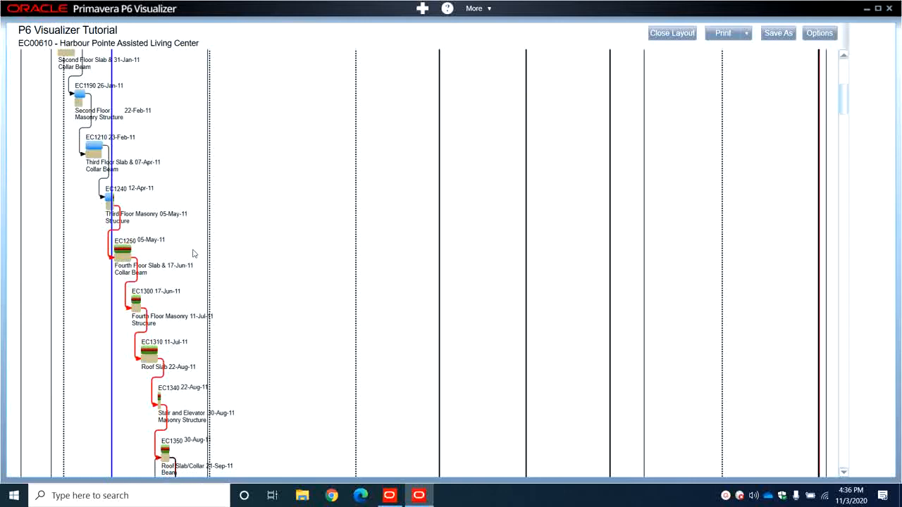
scroll(211, 333, "down", 3)
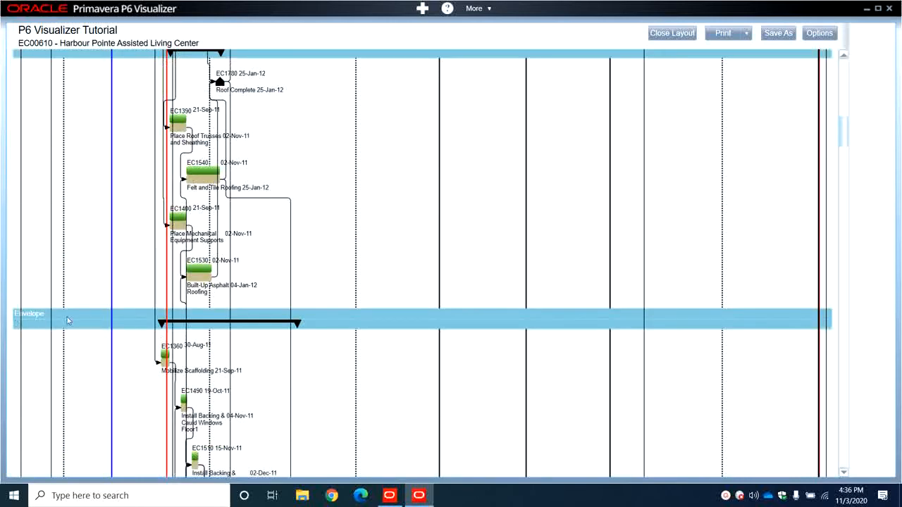
scroll(71, 319, "down", 8)
scroll(70, 320, "down", 5)
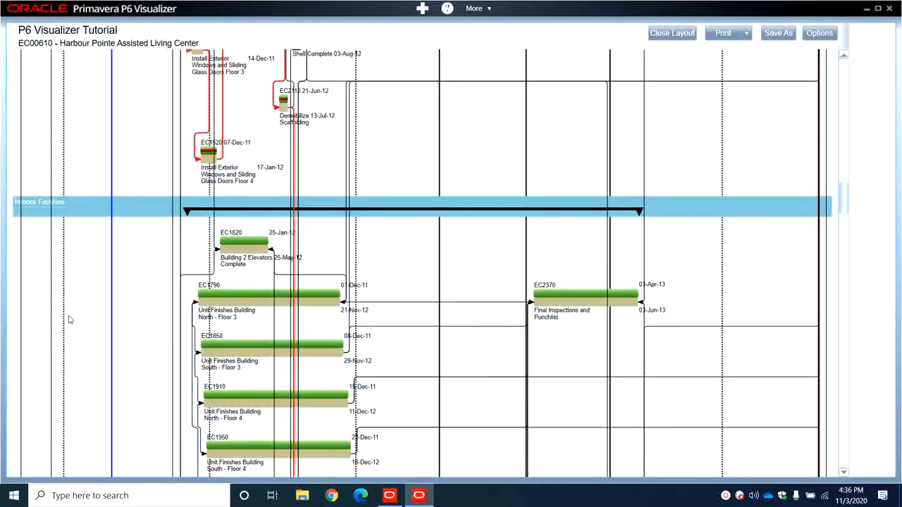
scroll(81, 195, "down", 4)
scroll(81, 194, "down", 3)
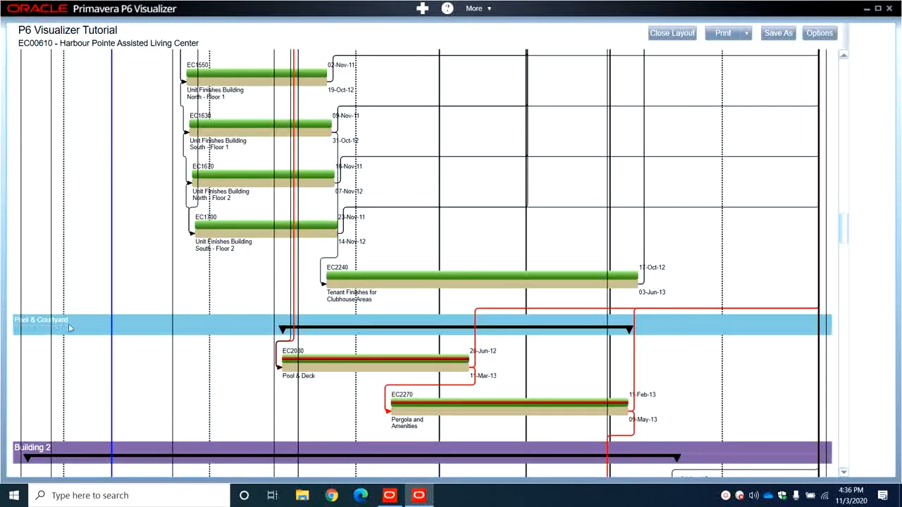
scroll(70, 328, "down", 2)
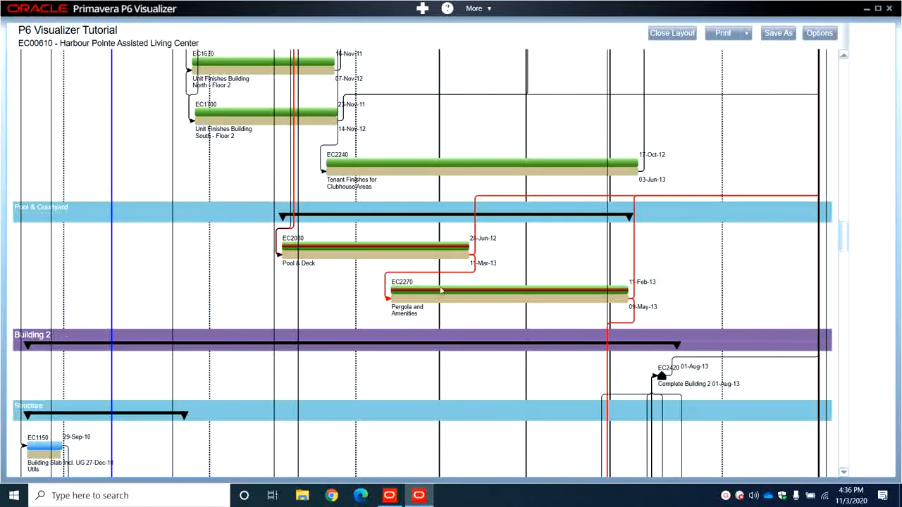
left_click_drag(846, 240, 862, 46)
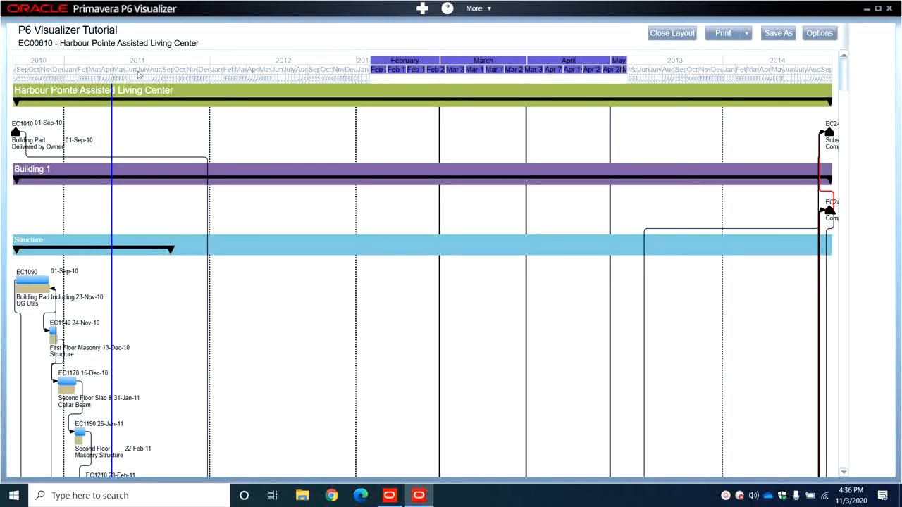
Step: Remove the Week row from the top of the primary timescale, and save and redraw the layout
left_click(819, 33)
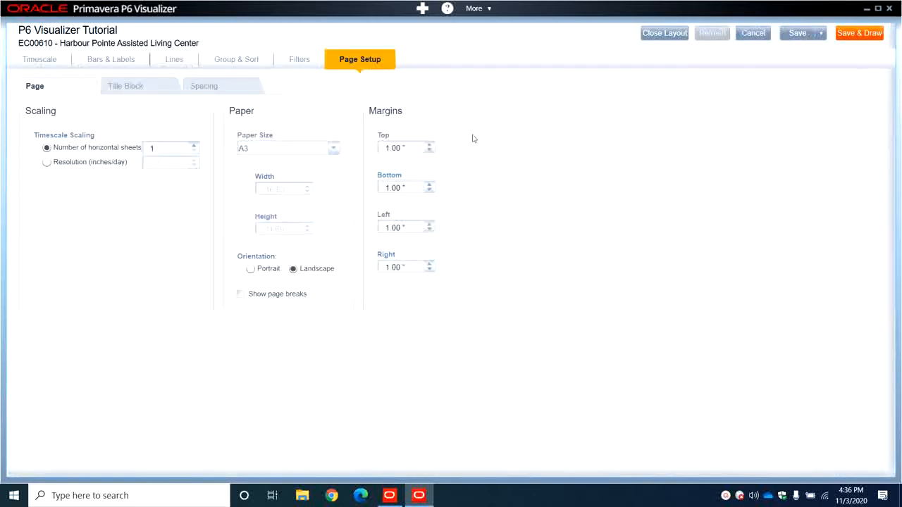
left_click(38, 58)
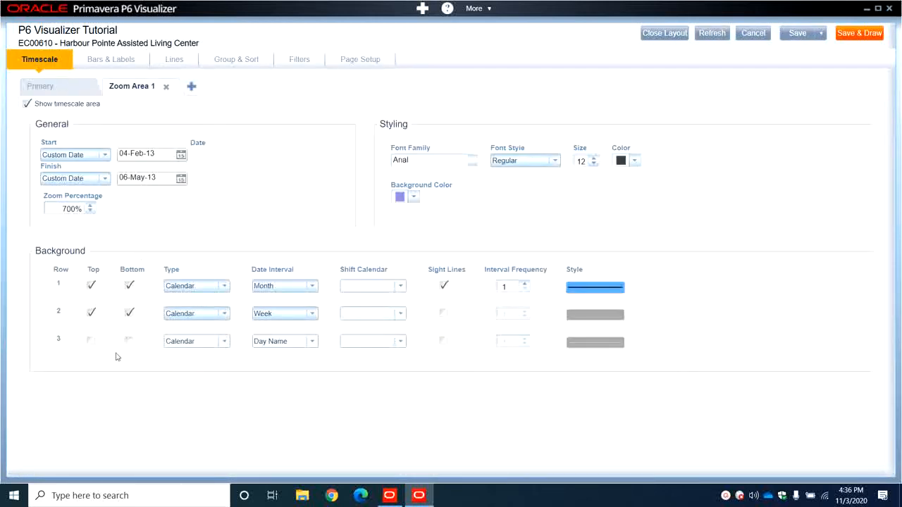
left_click(61, 91)
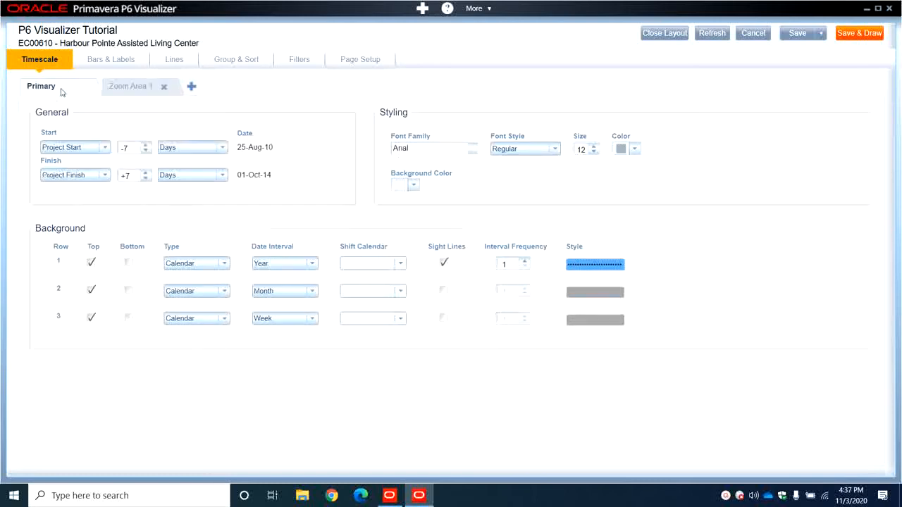
left_click(90, 318)
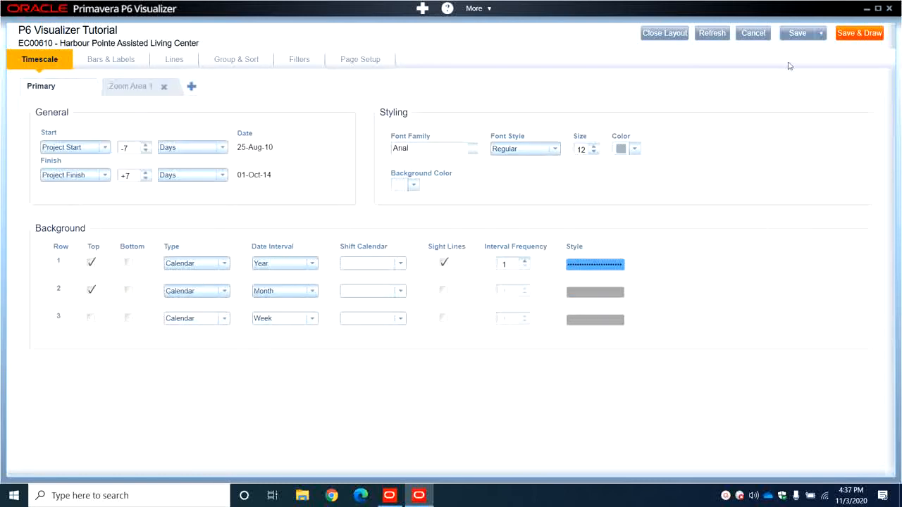
left_click(840, 41)
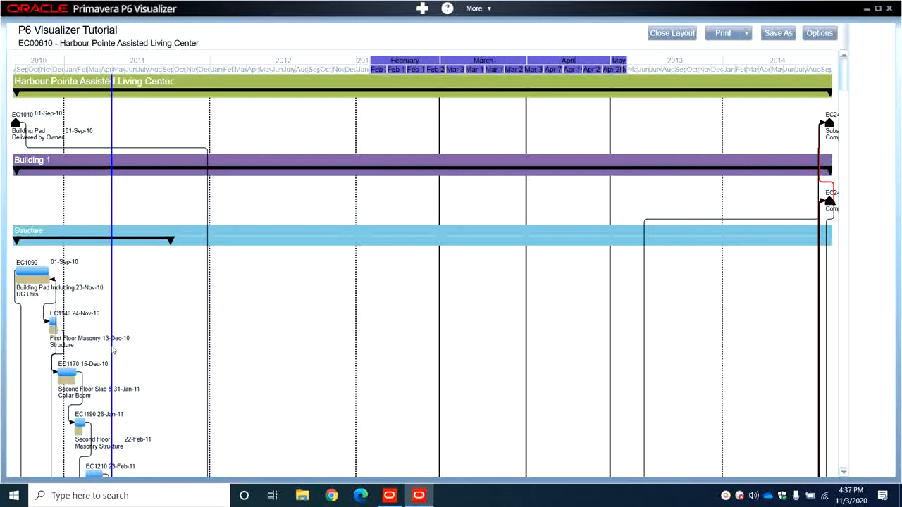
Step: Set the maximum rows to move an activity above a related activity to 14, and save and redraw the layout
scroll(120, 348, "down", 1)
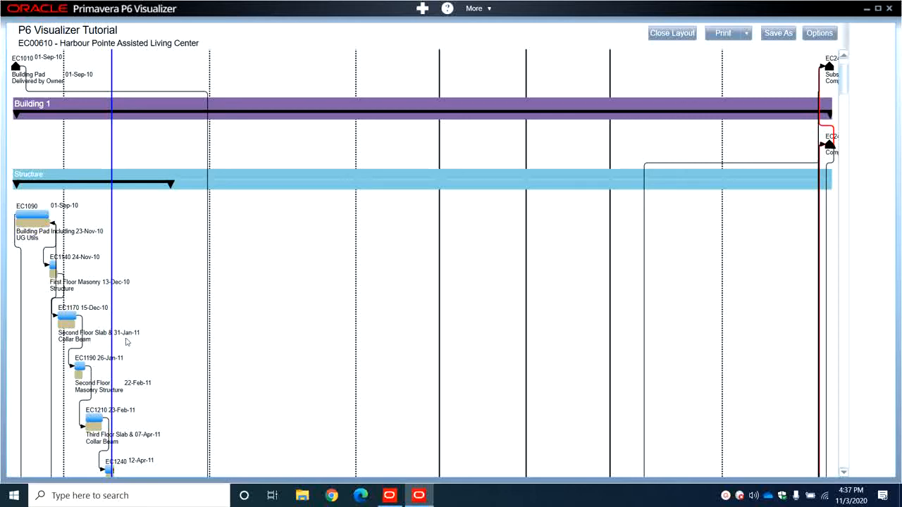
scroll(621, 243, "down", 3)
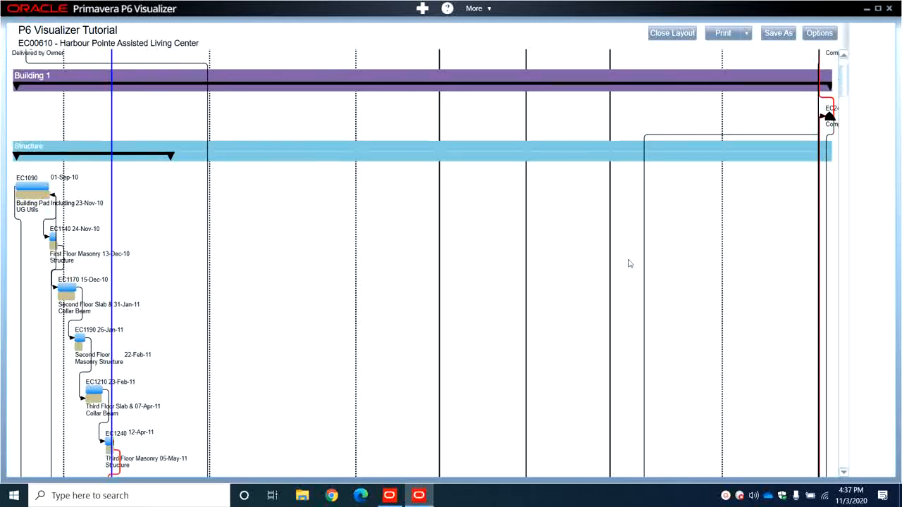
scroll(626, 265, "up", 4)
scroll(599, 262, "down", 5)
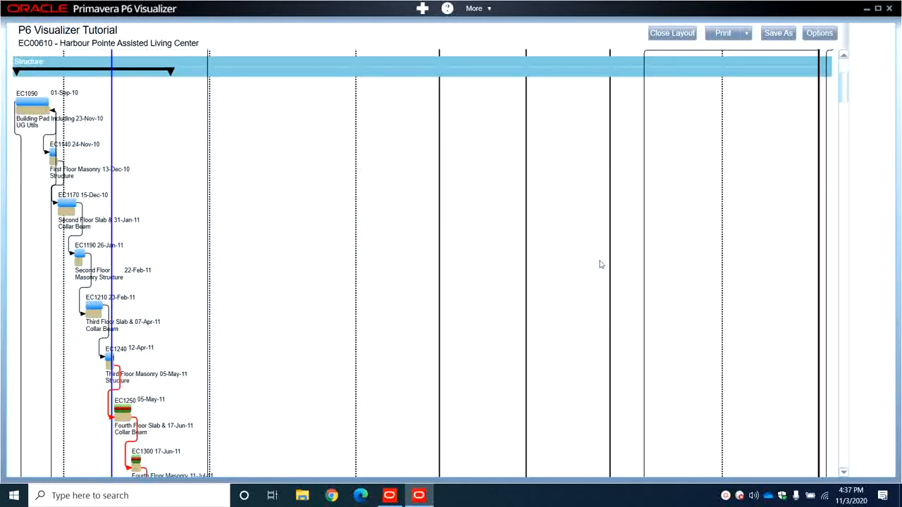
scroll(322, 228, "up", 5)
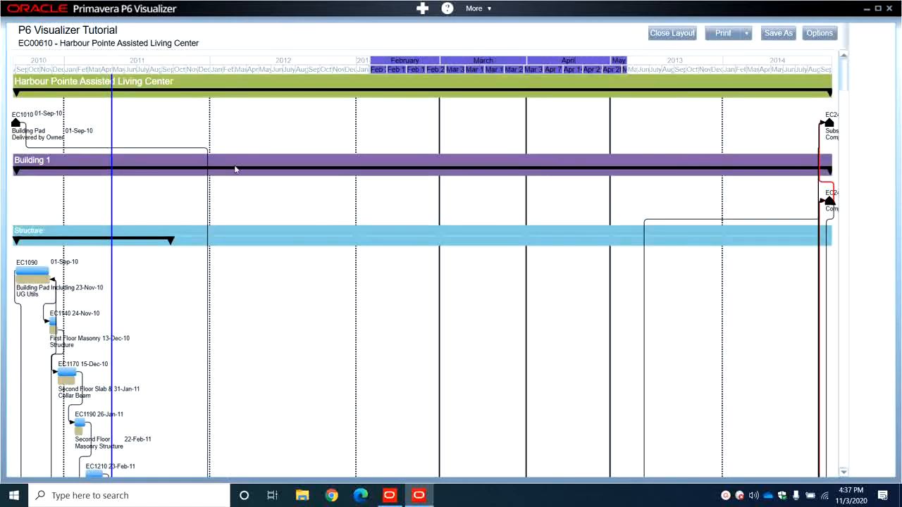
left_click(820, 33)
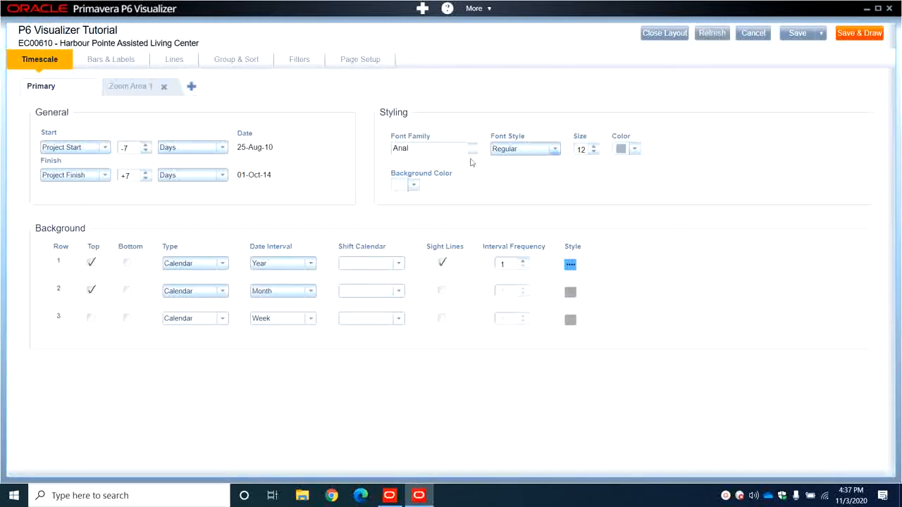
left_click(345, 59)
left_click(207, 85)
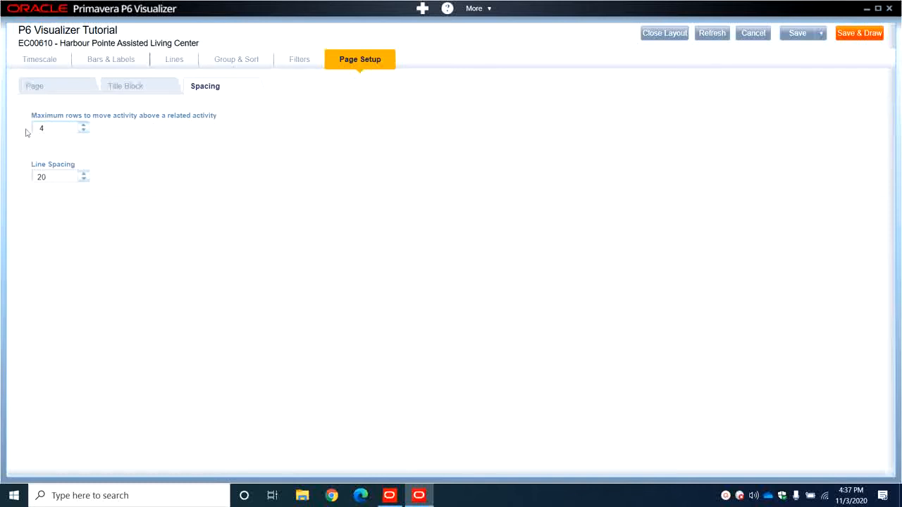
type("1")
left_click(852, 34)
Step: Examine how the activities are arranged in the Structure group and down to Roads, Utilities & Pavers
scroll(65, 275, "down", 2)
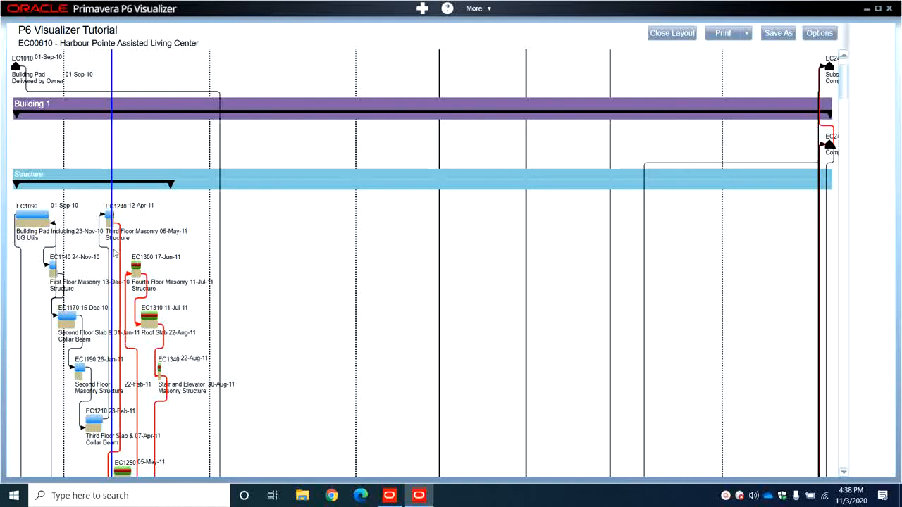
scroll(114, 252, "down", 4)
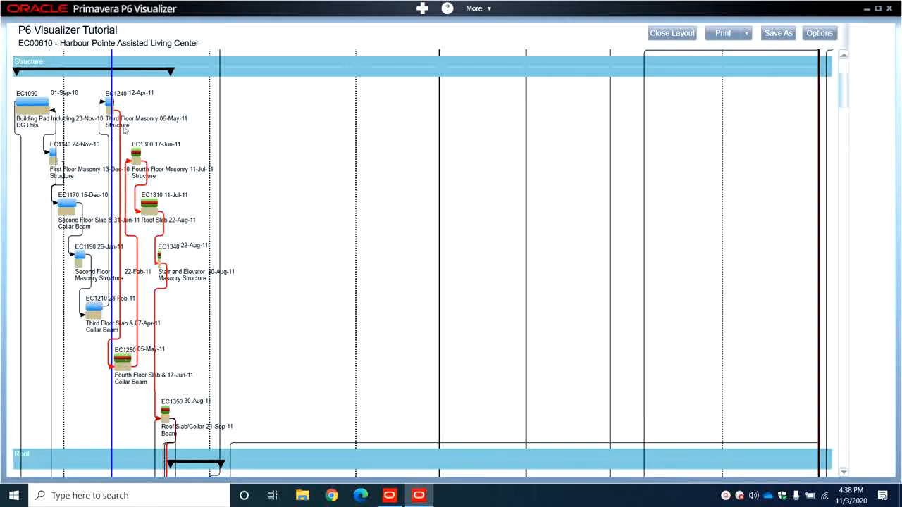
scroll(156, 162, "down", 2)
scroll(157, 165, "up", 1)
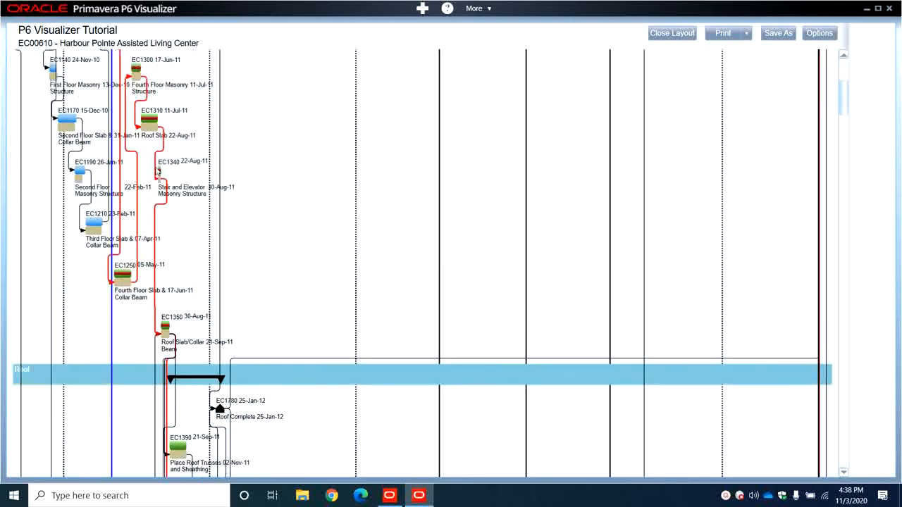
scroll(170, 178, "up", 1)
scroll(174, 179, "down", 1)
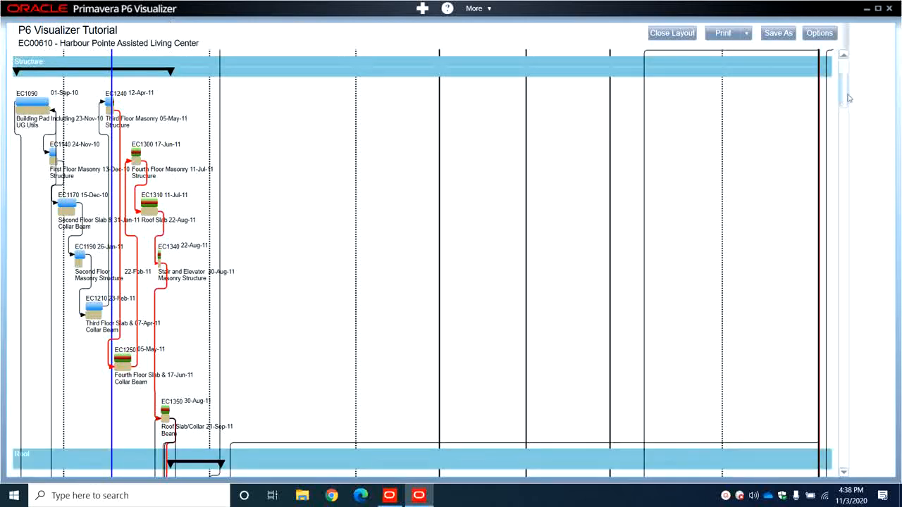
left_click_drag(849, 94, 890, 442)
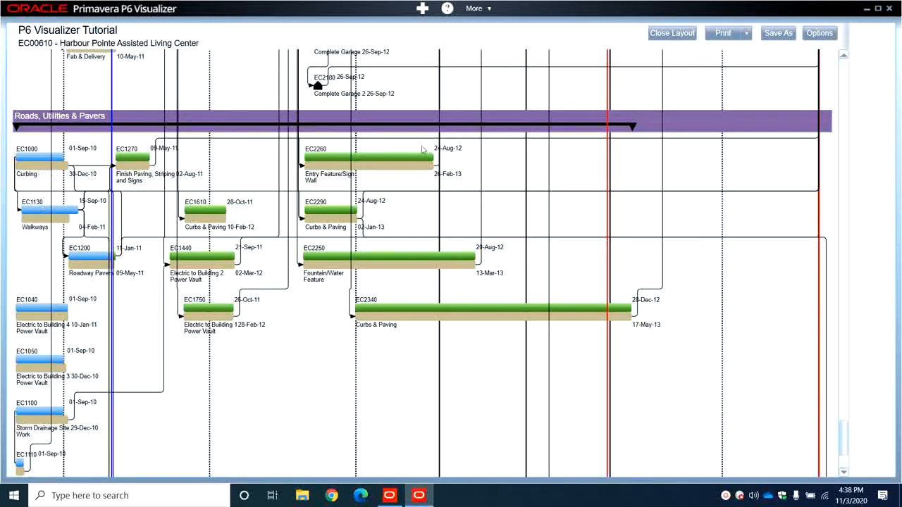
Step: Set the maximum rows to move an activity above a related activity to 40 and redraw the layout
left_click(819, 35)
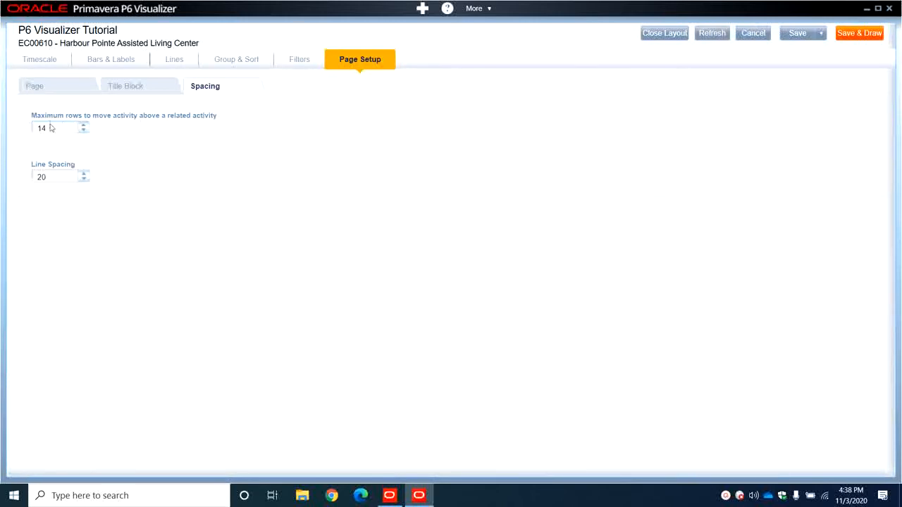
left_click_drag(52, 131, 21, 134)
type("40")
scroll(330, 243, "up", 8)
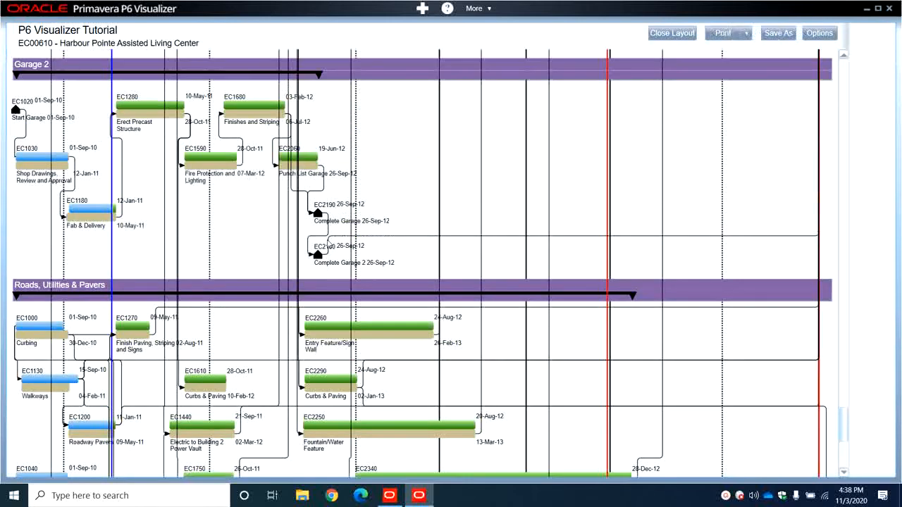
Step: Examine the redrawn activity arrangement in the Interior Finishes, Structure, Roof and Envelope groups
scroll(328, 243, "up", 10)
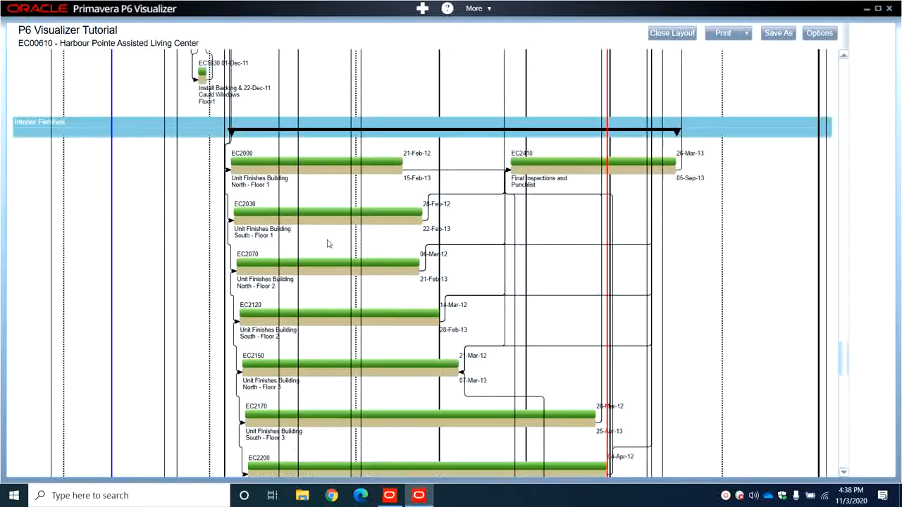
left_click_drag(846, 354, 869, 62)
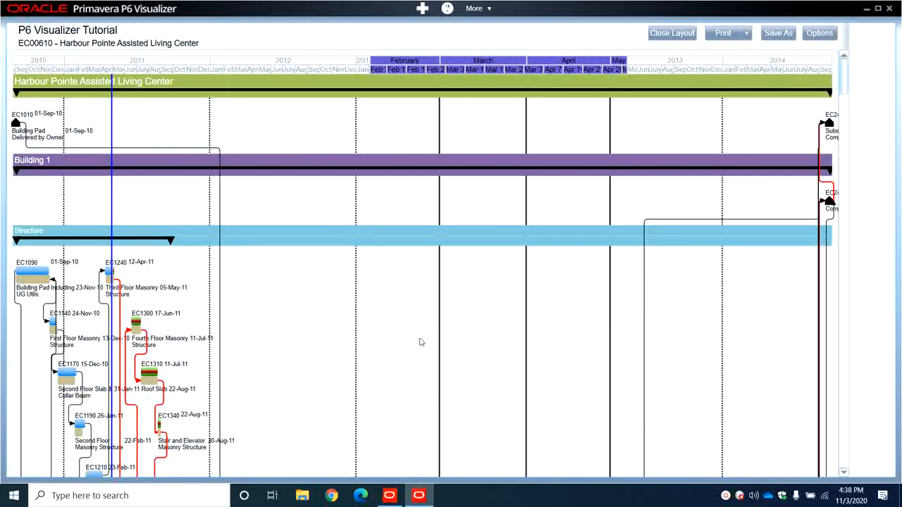
scroll(372, 329, "down", 3)
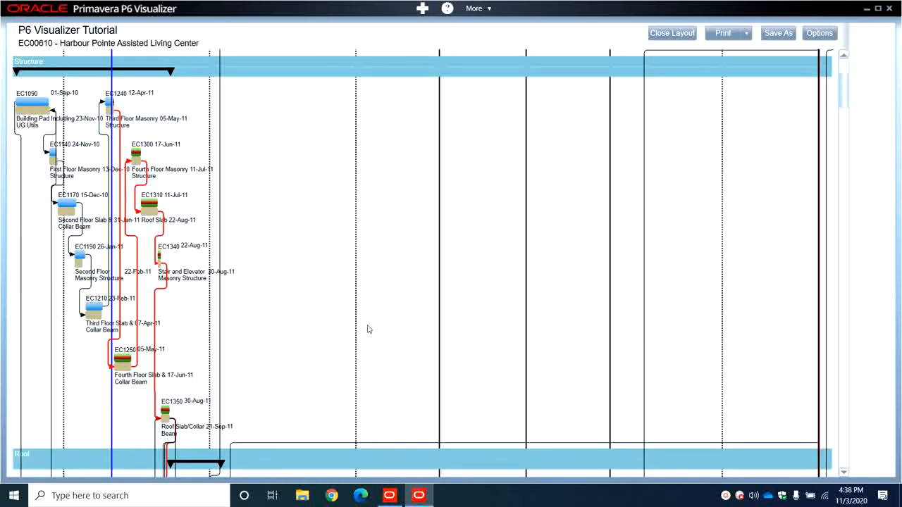
scroll(368, 329, "up", 3)
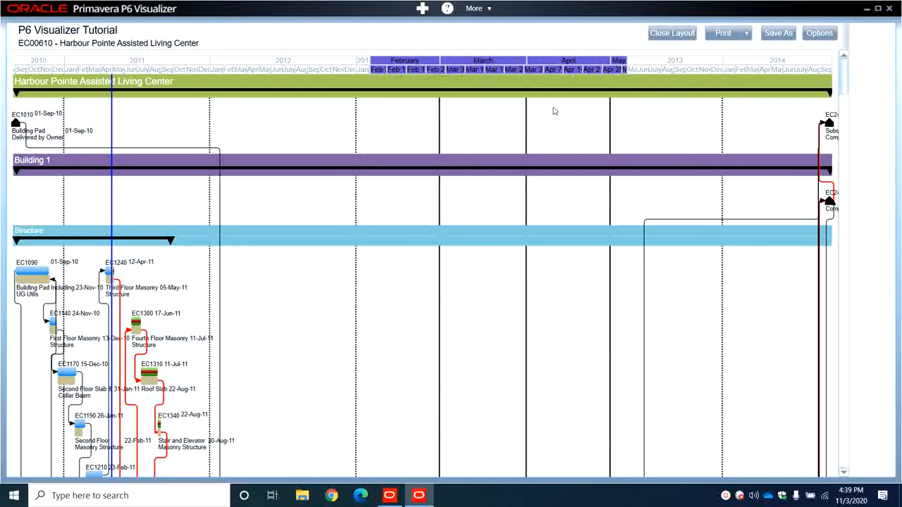
scroll(552, 113, "down", 5)
scroll(552, 116, "down", 5)
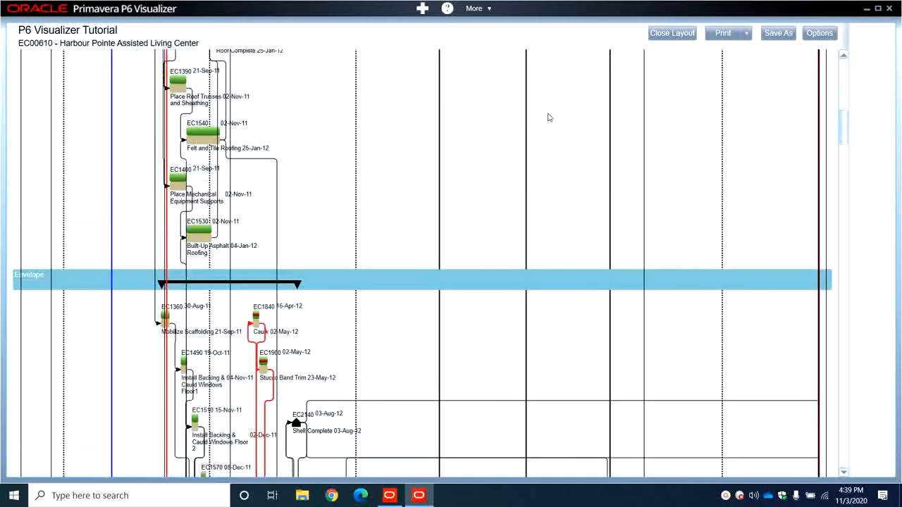
Step: Delete Zoom Area 1 from the timescale, and save and redraw the layout
left_click(834, 33)
left_click(41, 60)
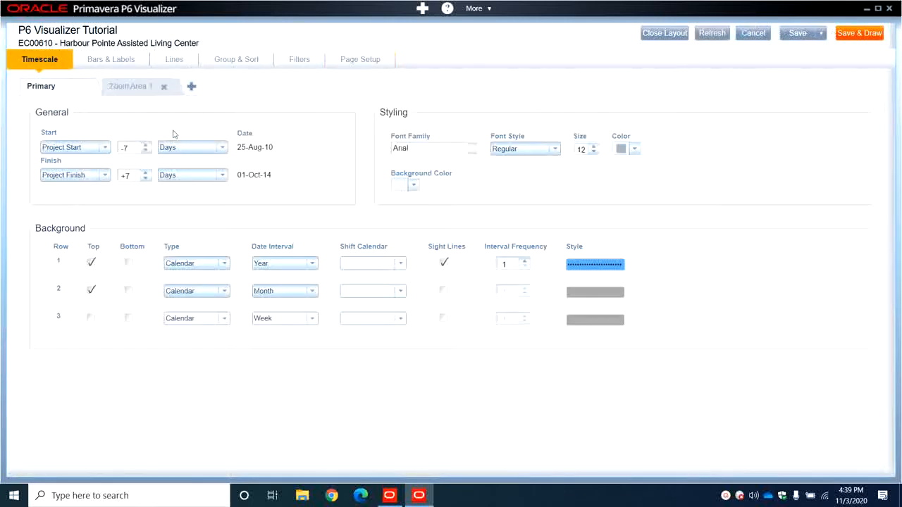
left_click(163, 87)
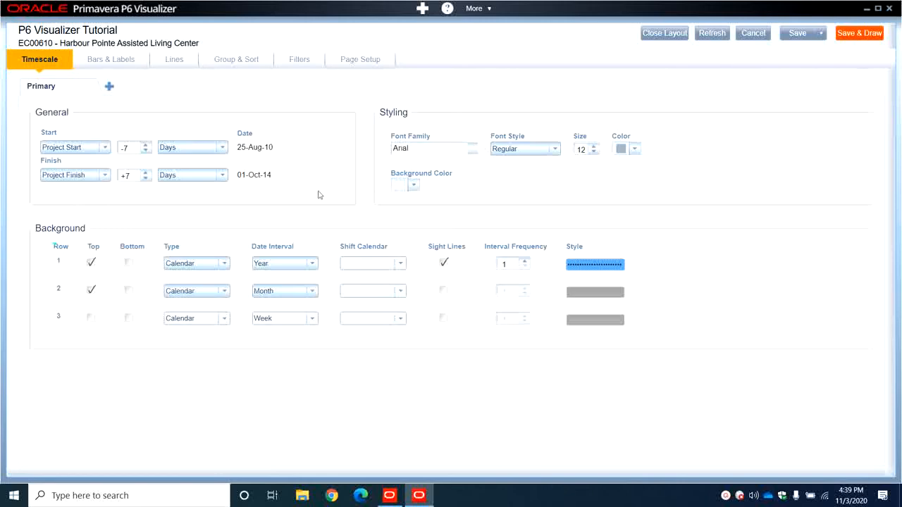
scroll(321, 195, "up", 3)
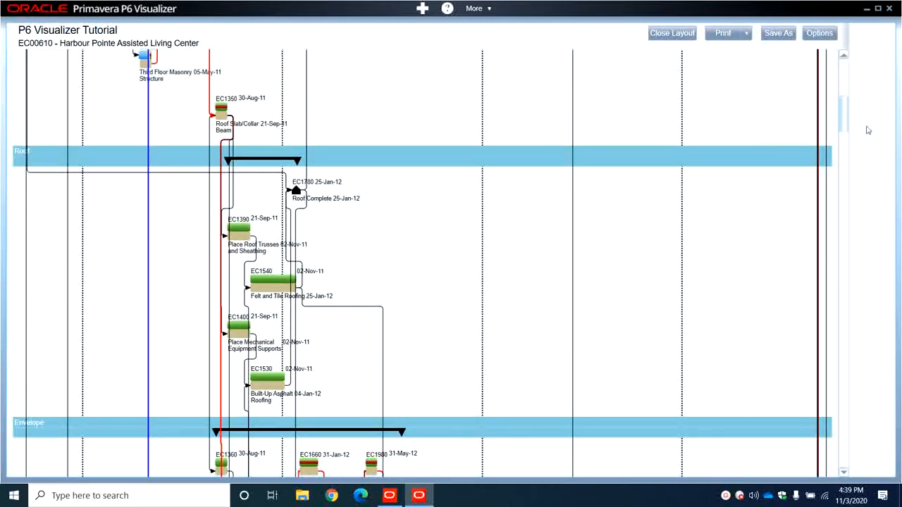
Step: Examine the timescale and the activity arrangement in the Structure and Roof groups without the zoom area
left_click_drag(847, 125, 850, 64)
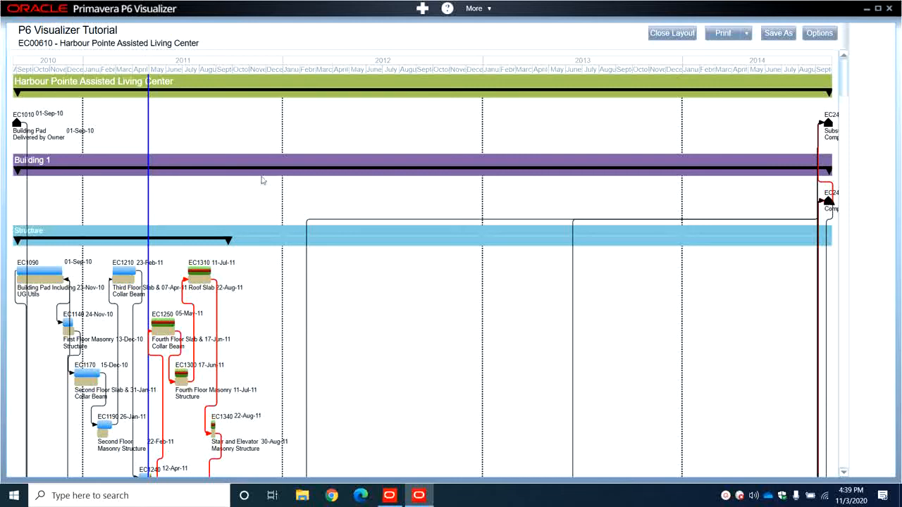
scroll(277, 234, "down", 3)
scroll(275, 240, "down", 1)
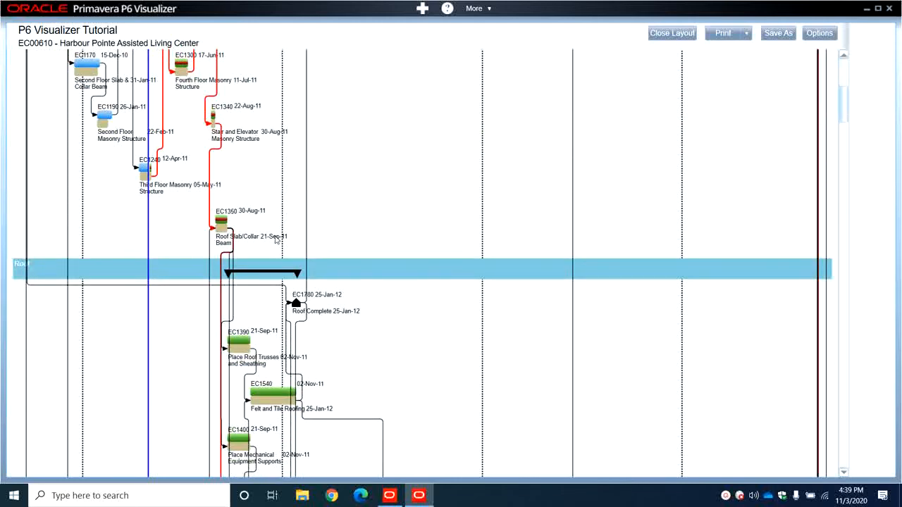
scroll(337, 228, "down", 1)
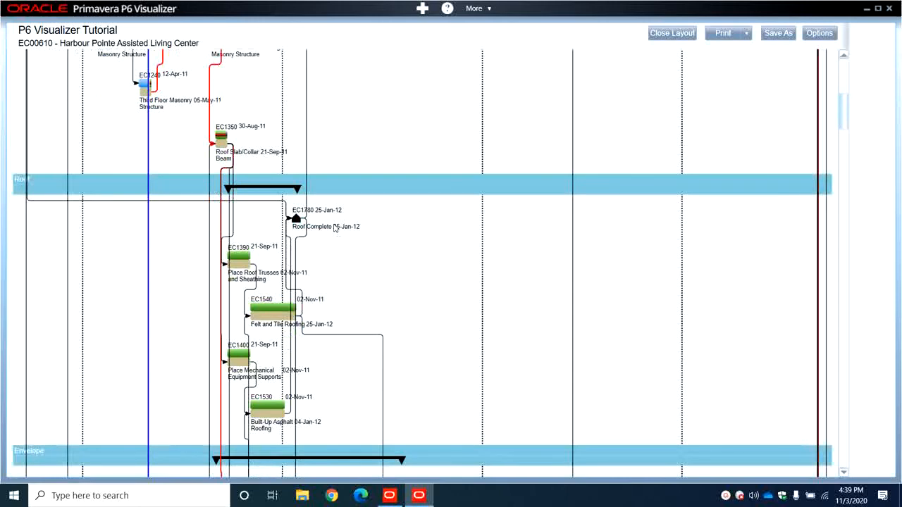
scroll(335, 228, "up", 4)
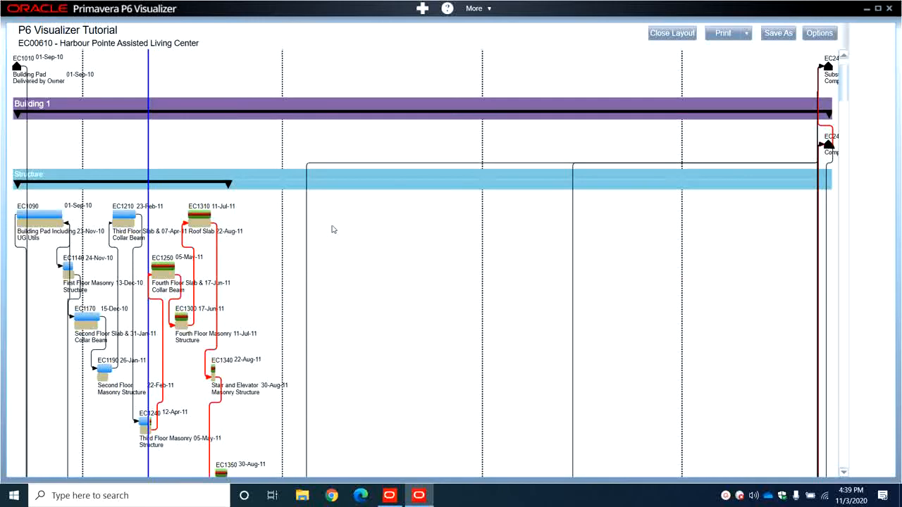
scroll(333, 229, "up", 1)
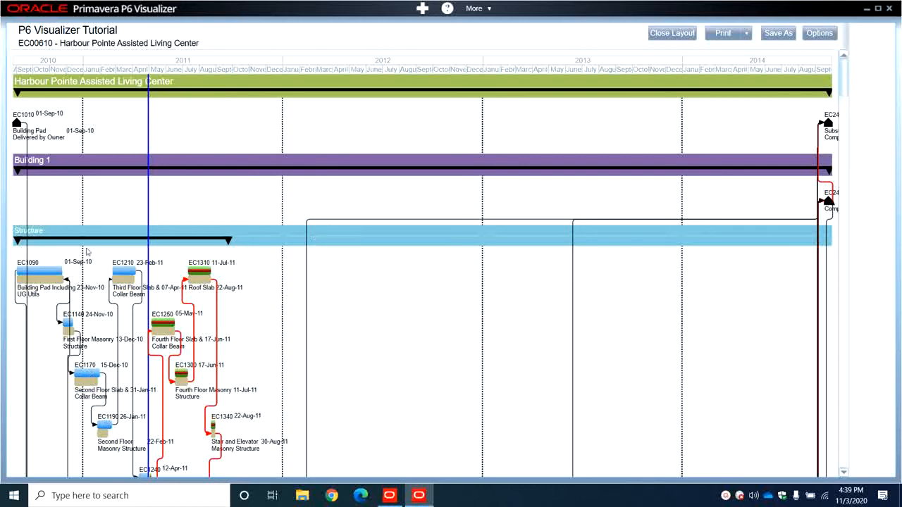
Step: Set the font color of the Start label in the Global Labels to dark orange
left_click(819, 35)
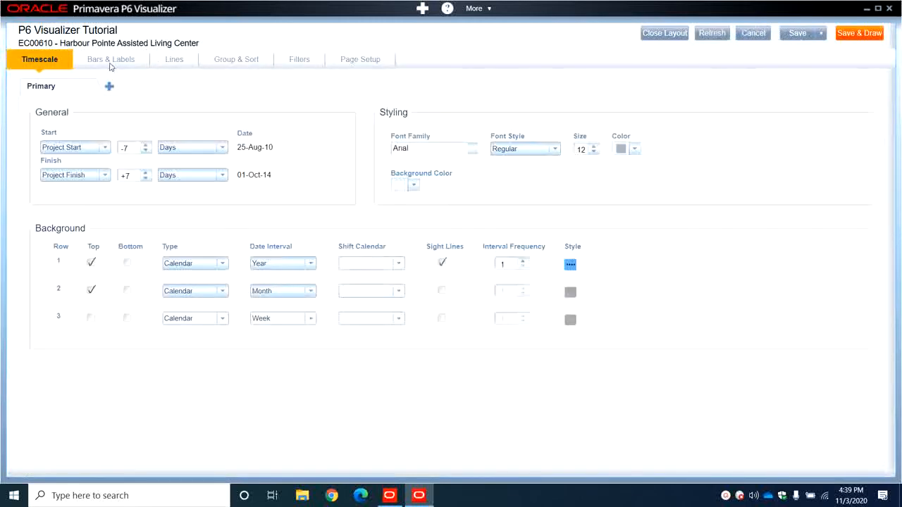
left_click(111, 65)
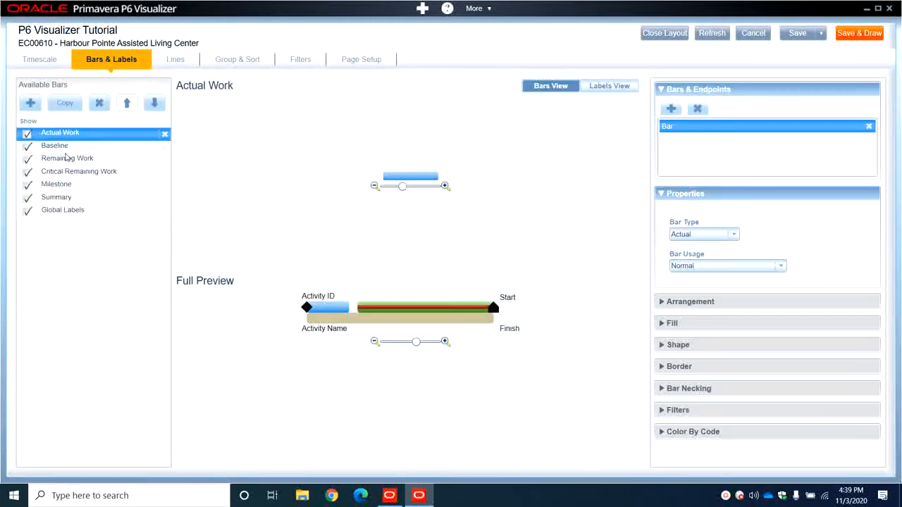
left_click(56, 202)
left_click(59, 212)
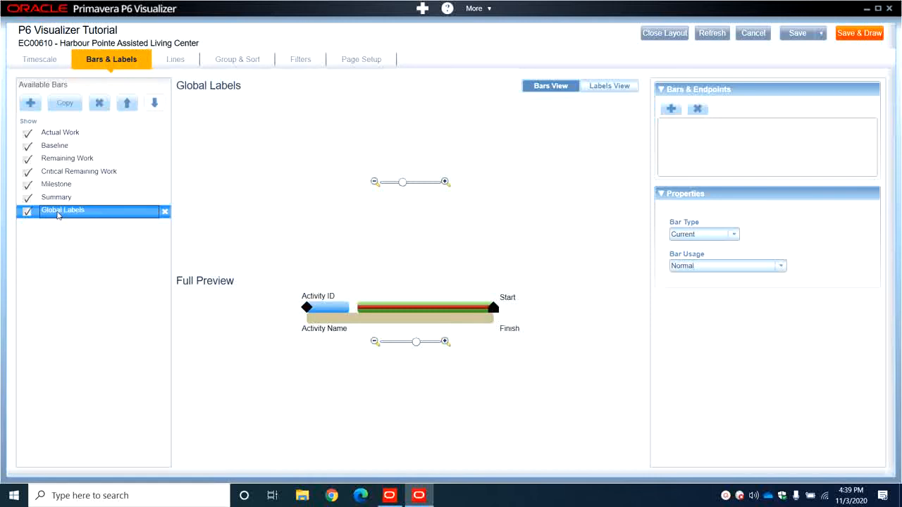
left_click(604, 90)
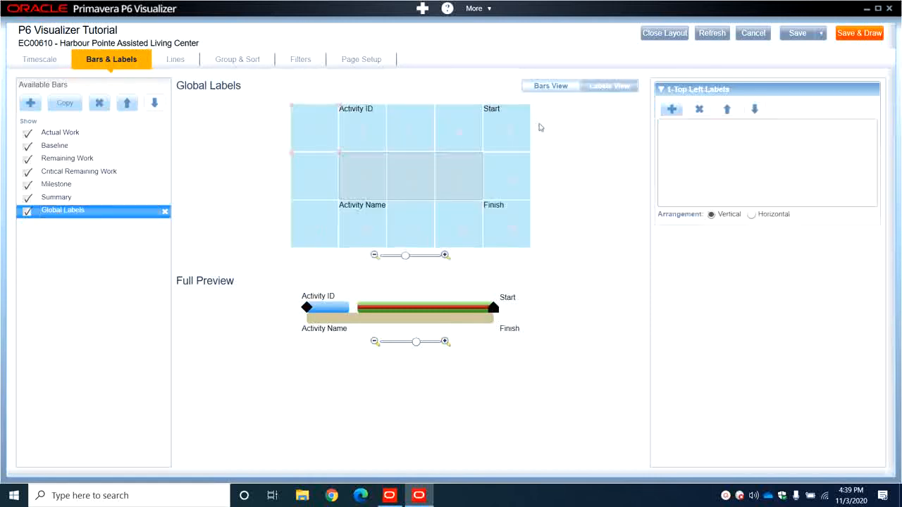
left_click(504, 126)
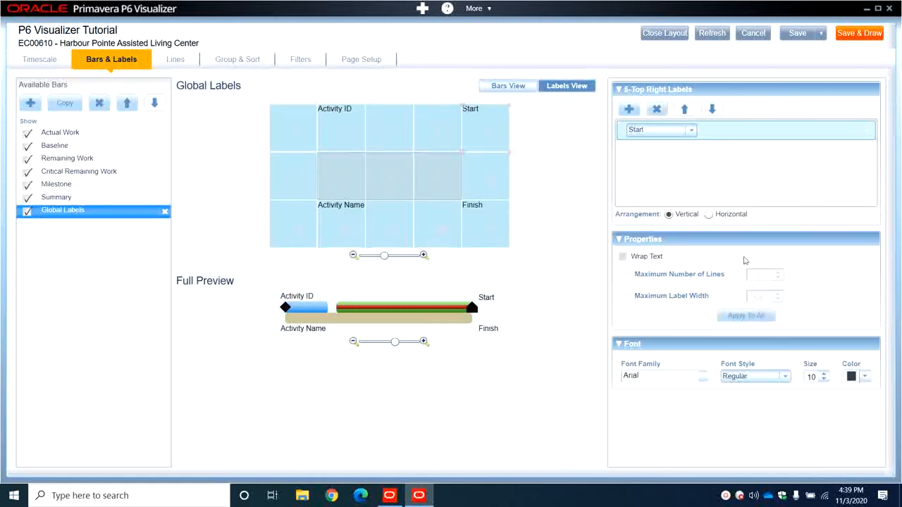
left_click(866, 378)
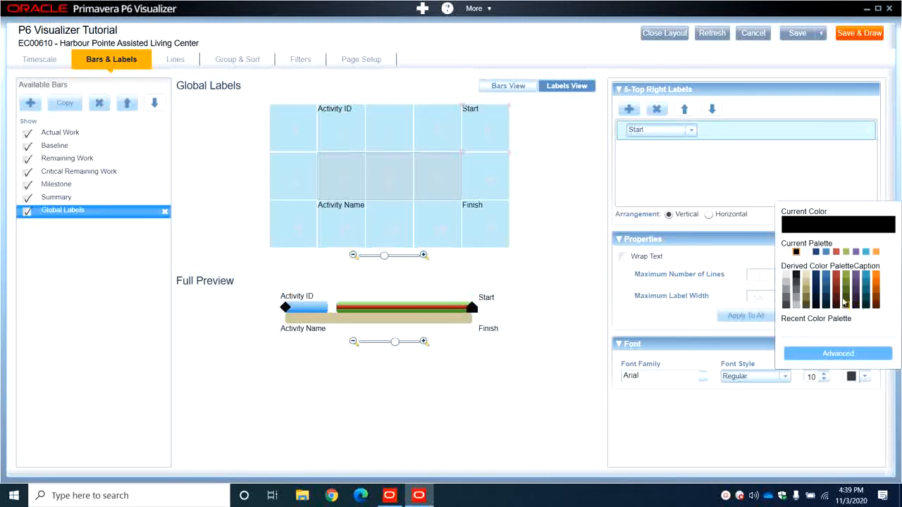
left_click(877, 277)
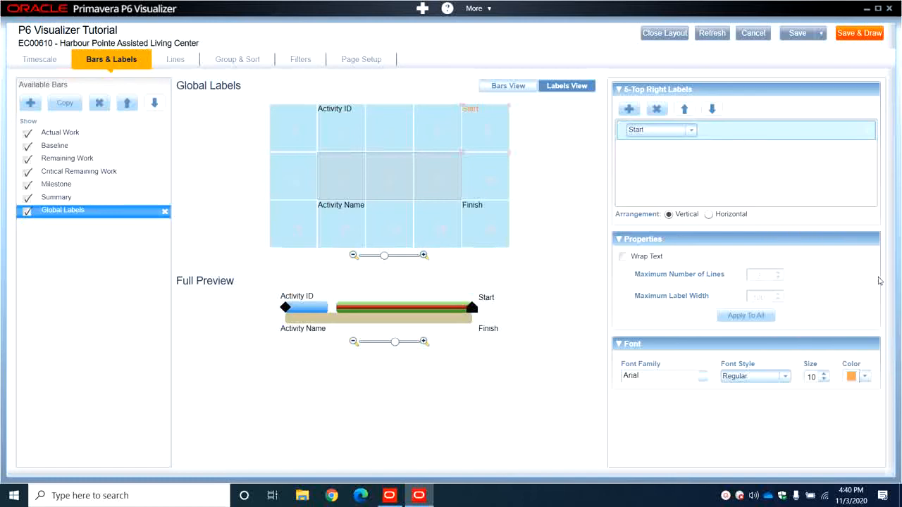
left_click(865, 379)
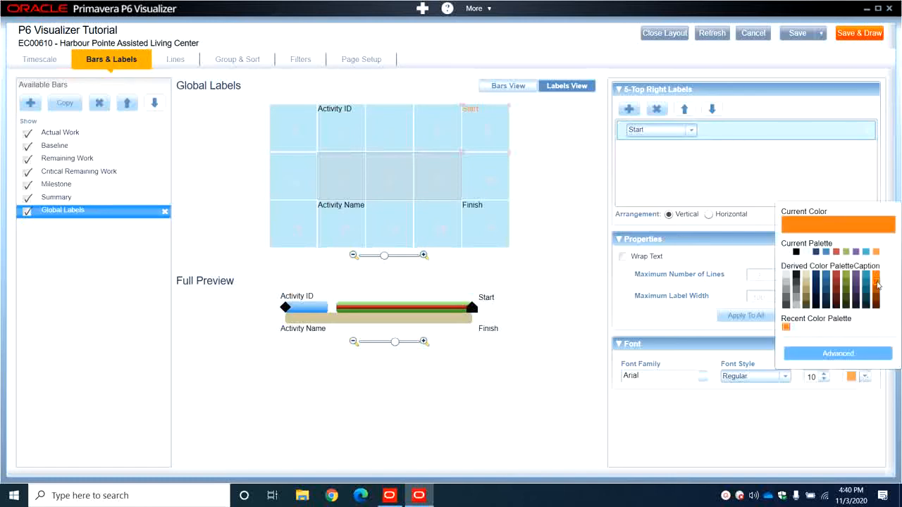
left_click(878, 282)
Step: Set the font color of the Finish label in the Global Labels to olive green, and save and redraw the layout
left_click(485, 213)
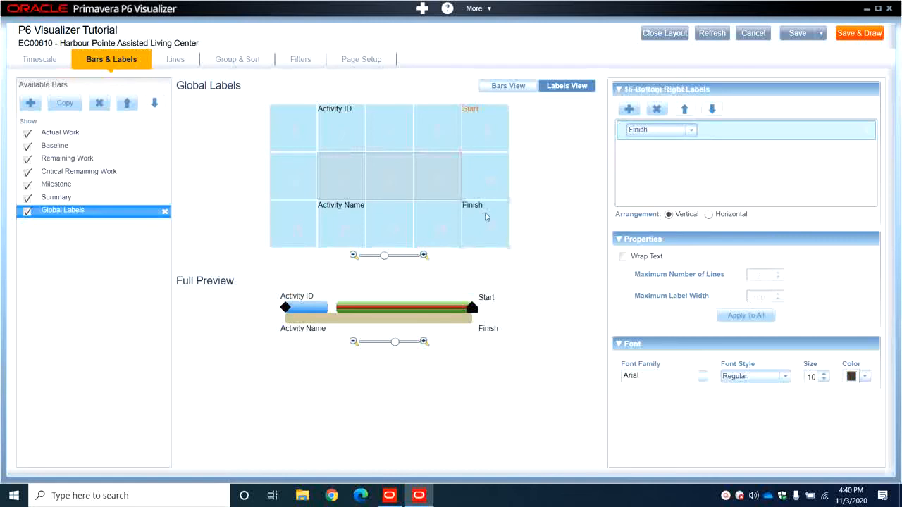
left_click(865, 378)
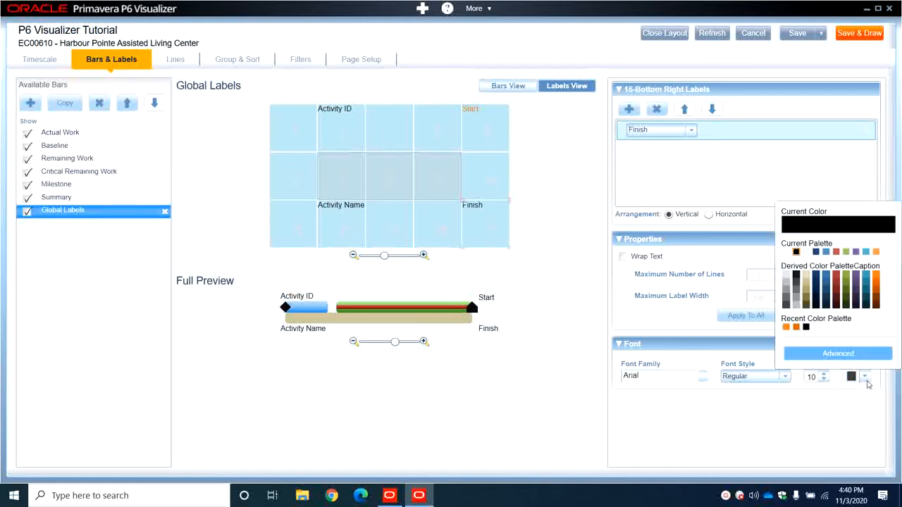
left_click(846, 283)
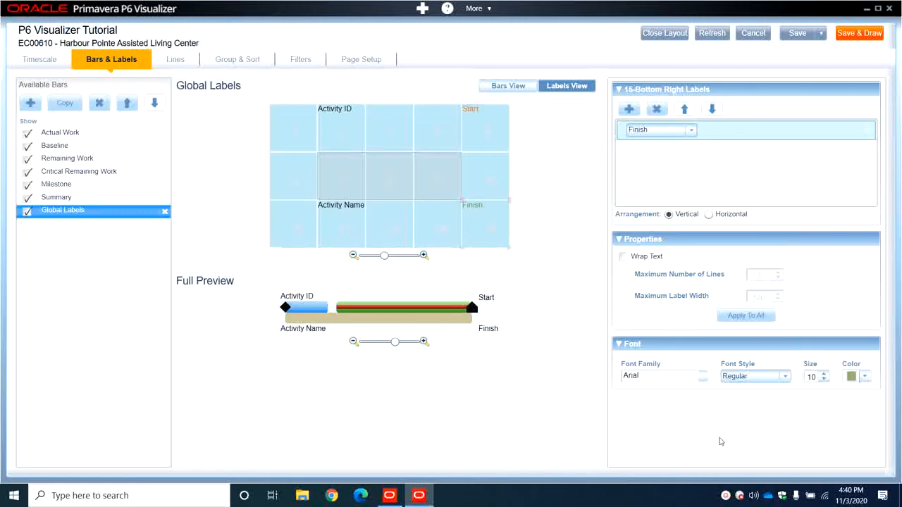
left_click(862, 37)
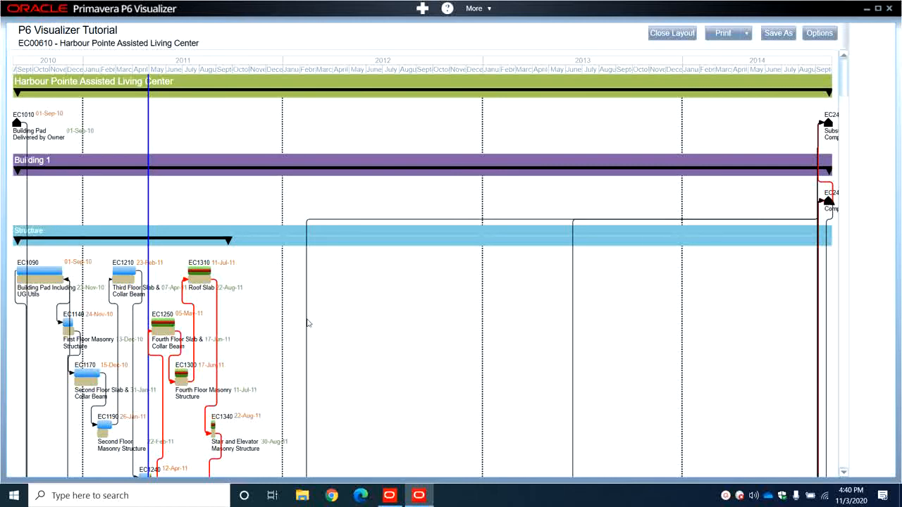
scroll(360, 318, "down", 2)
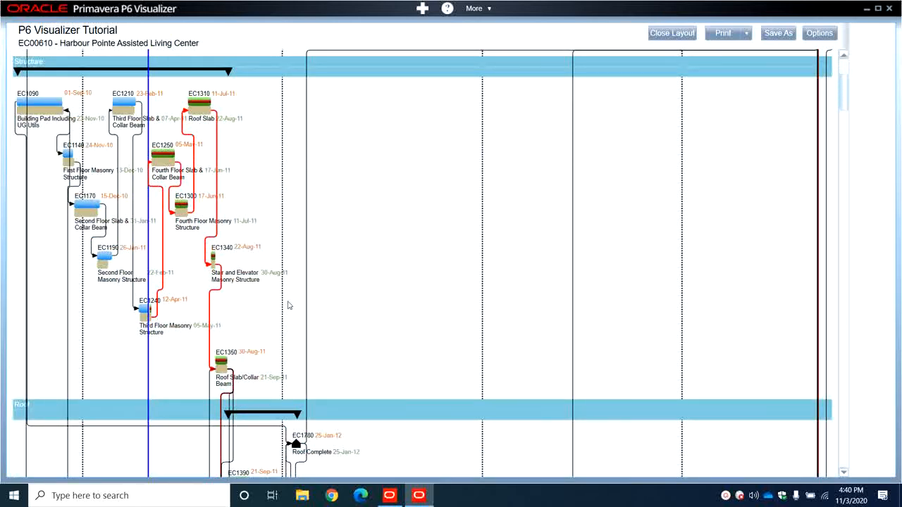
scroll(288, 305, "up", 3)
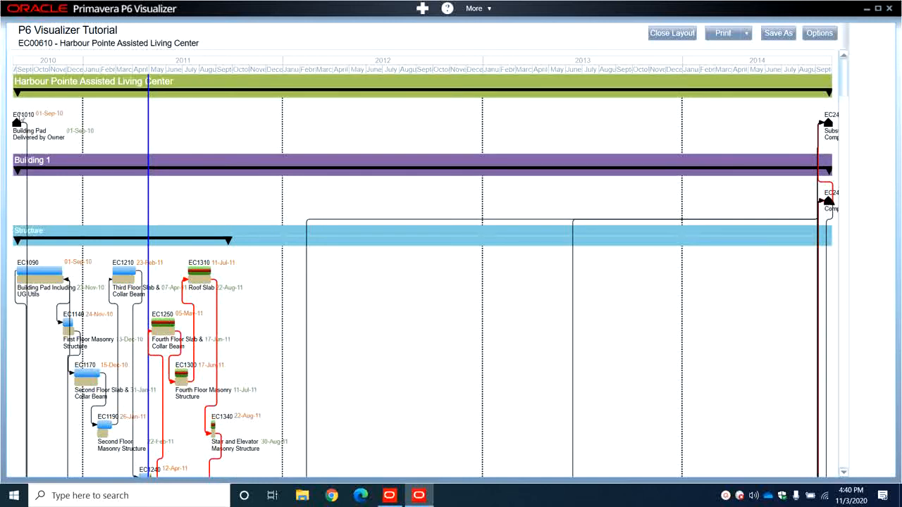
Step: Turn off indentation for the WBS Level 1 grouping, and save and redraw the layout
left_click(819, 37)
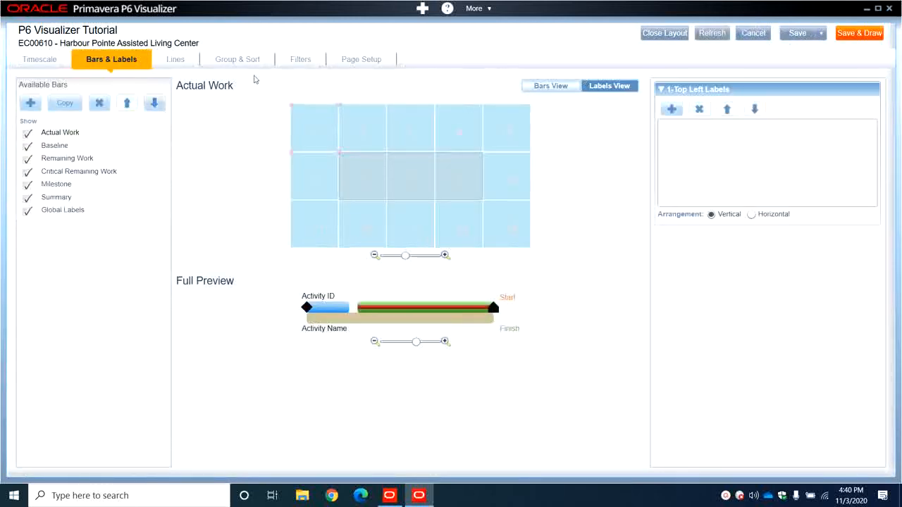
left_click(239, 61)
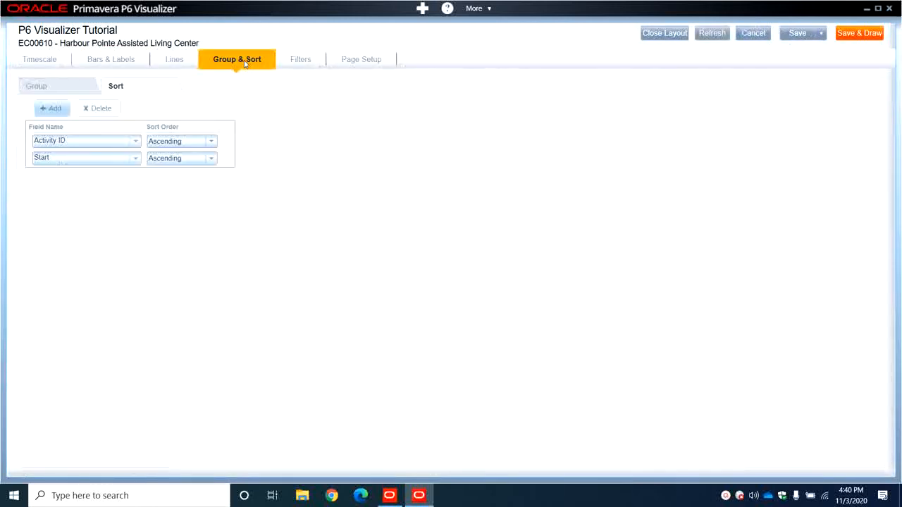
left_click(48, 88)
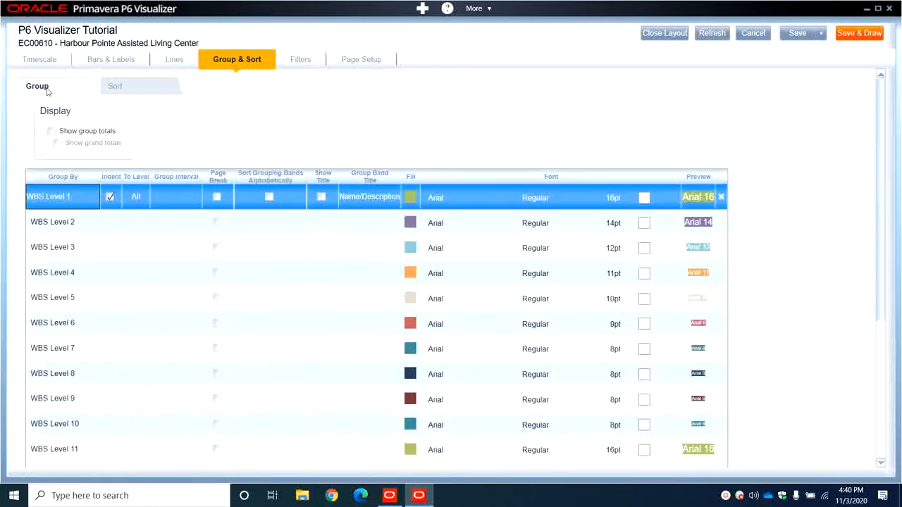
left_click(111, 199)
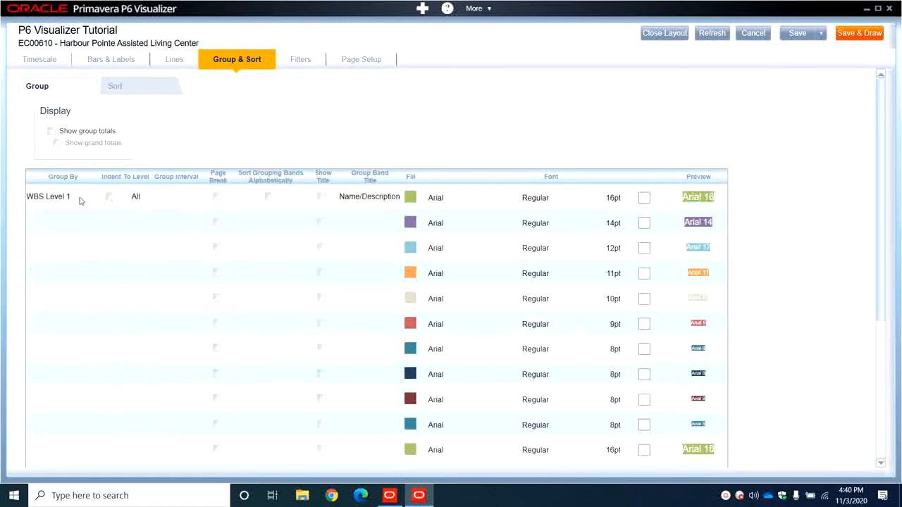
left_click(91, 196)
left_click(91, 196)
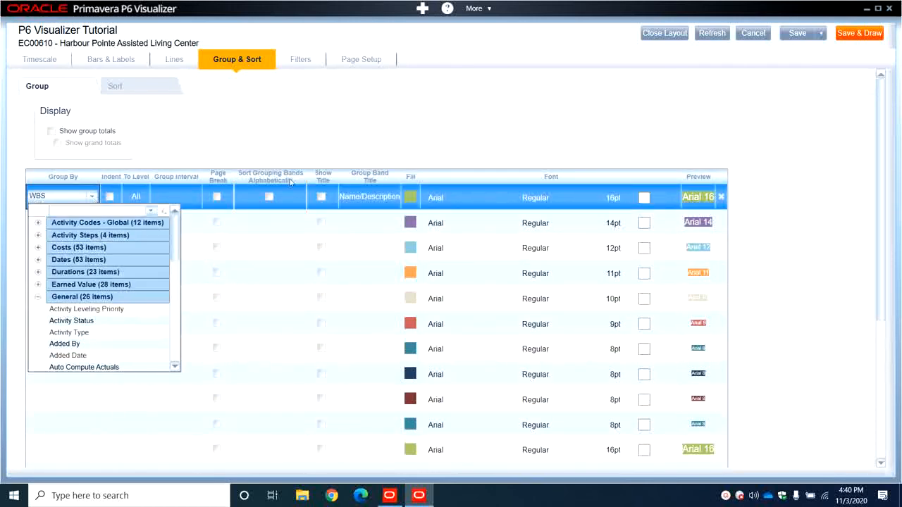
left_click(711, 201)
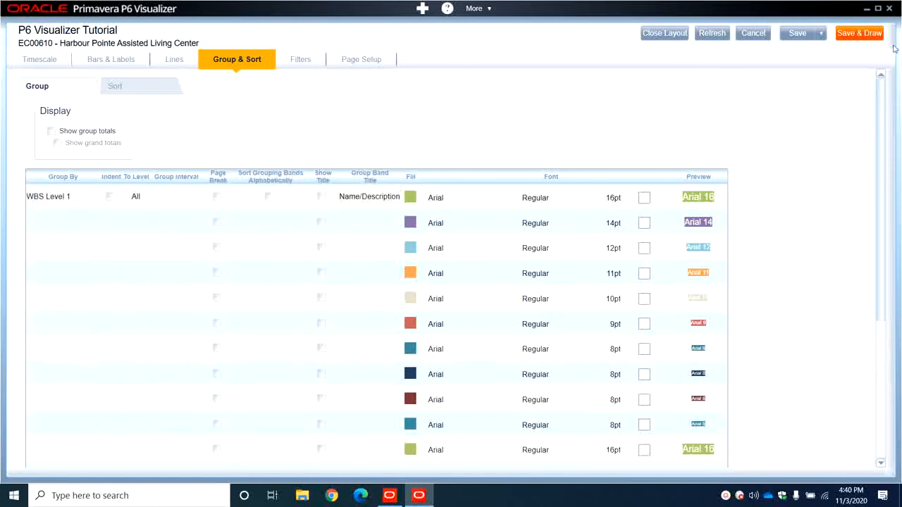
left_click(854, 34)
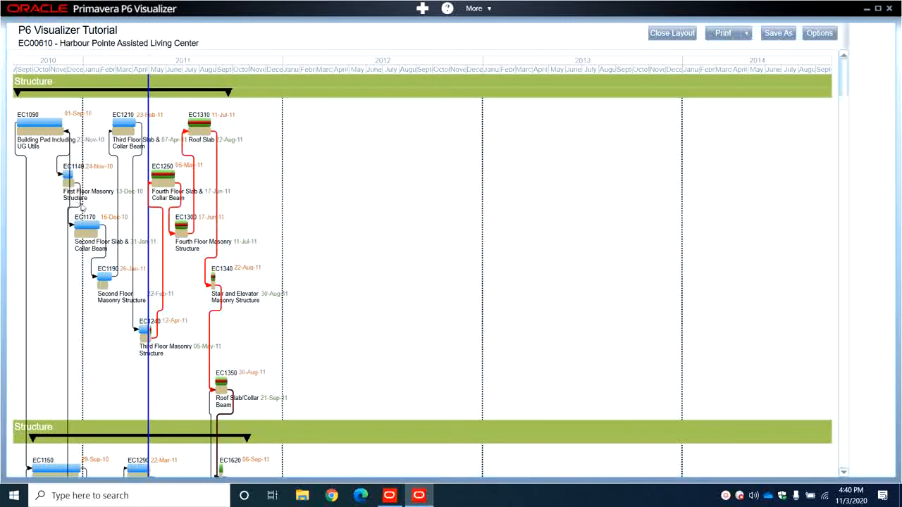
Step: Open the layout's grouping options and select the WBS Level 1 row
left_click(819, 37)
left_click(97, 189)
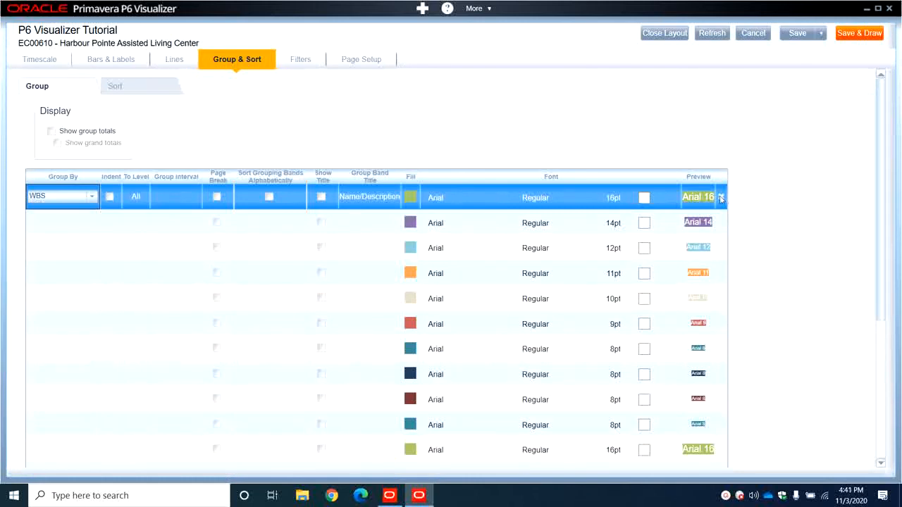
left_click(720, 198)
left_click(59, 212)
left_click(66, 201)
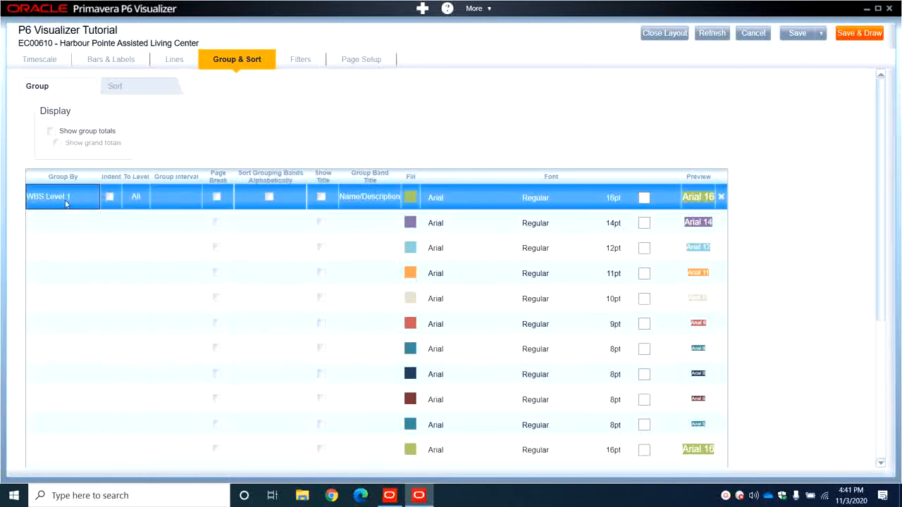
left_click(65, 200)
left_click(91, 196)
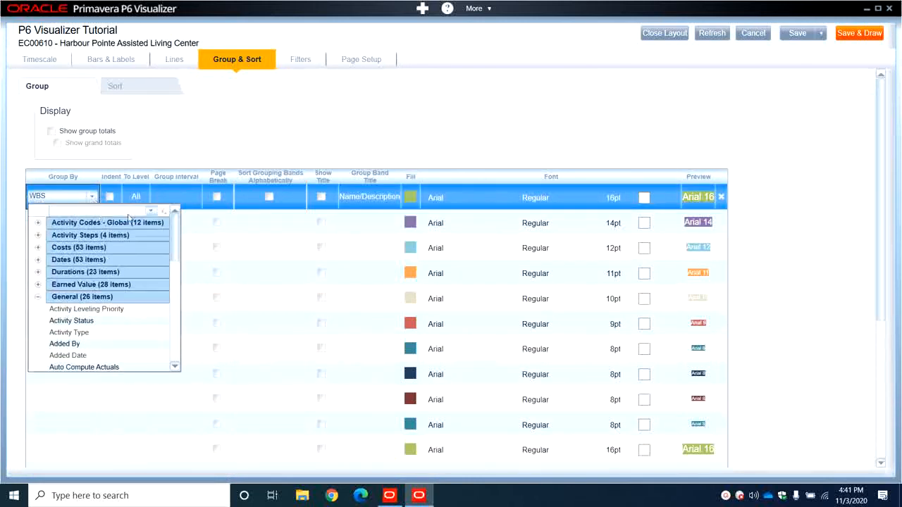
left_click(164, 213)
left_click(279, 216)
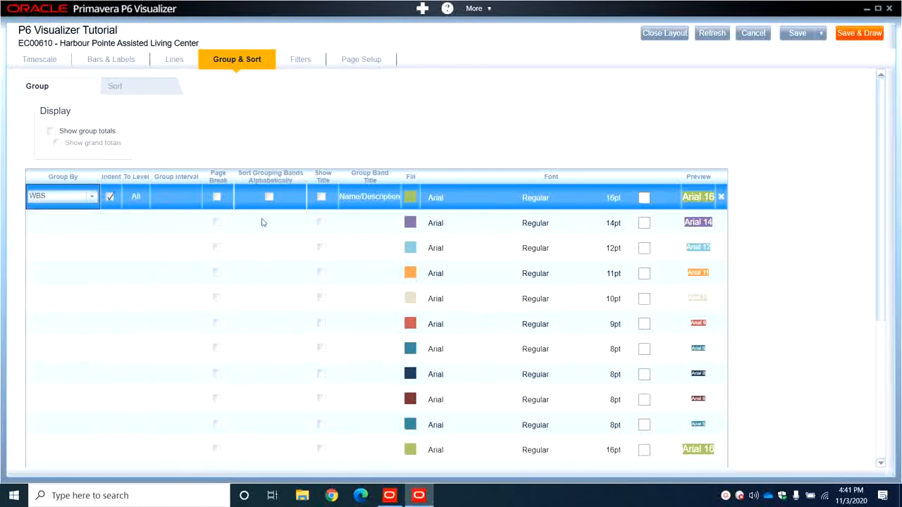
left_click(184, 221)
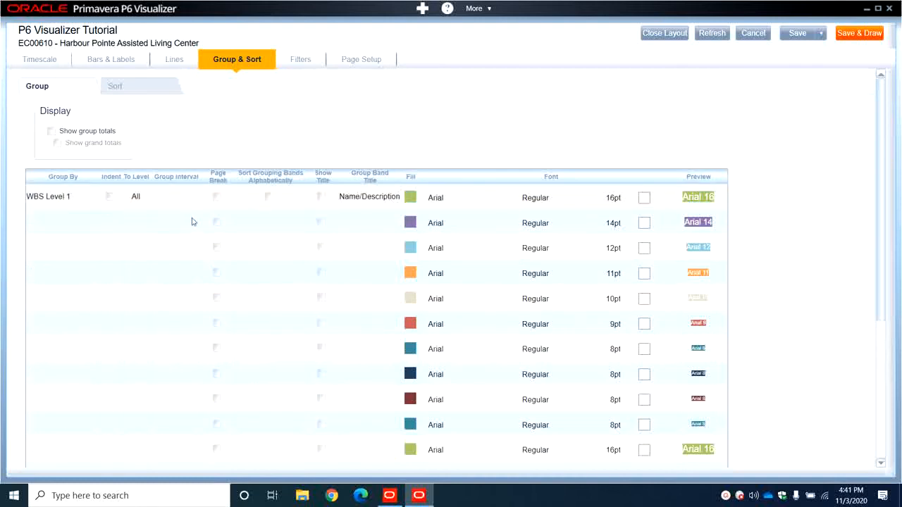
Step: Delete the WBS Level 1 grouping, save and redraw the layout, and review the ungrouped activities
left_click(725, 199)
scroll(722, 200, "down", 3)
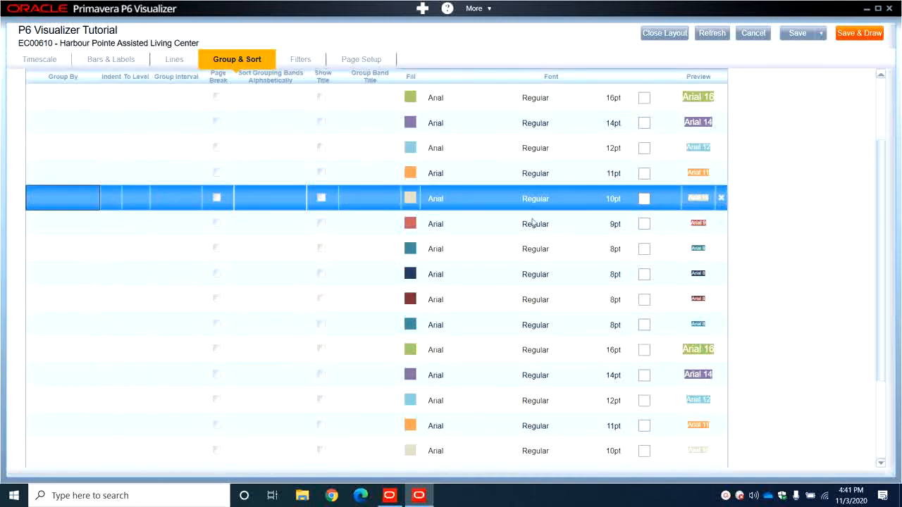
scroll(788, 198, "up", 3)
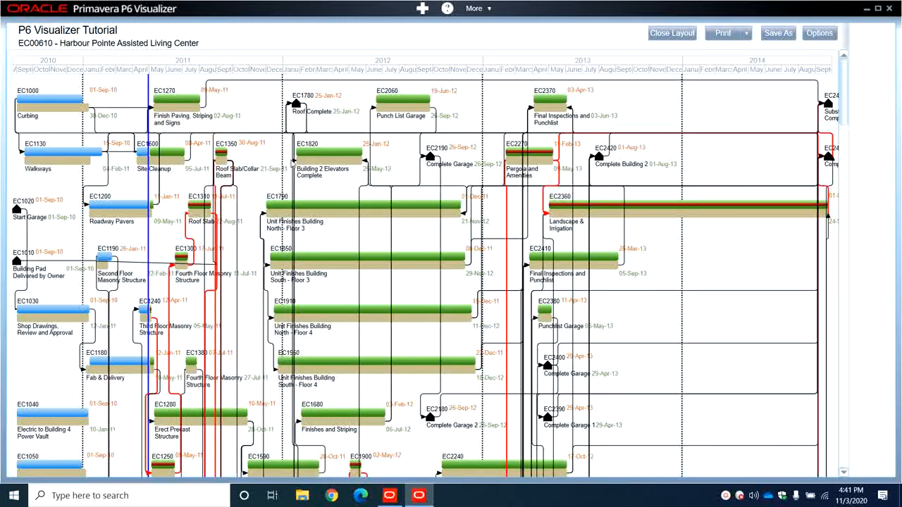
scroll(291, 152, "down", 3)
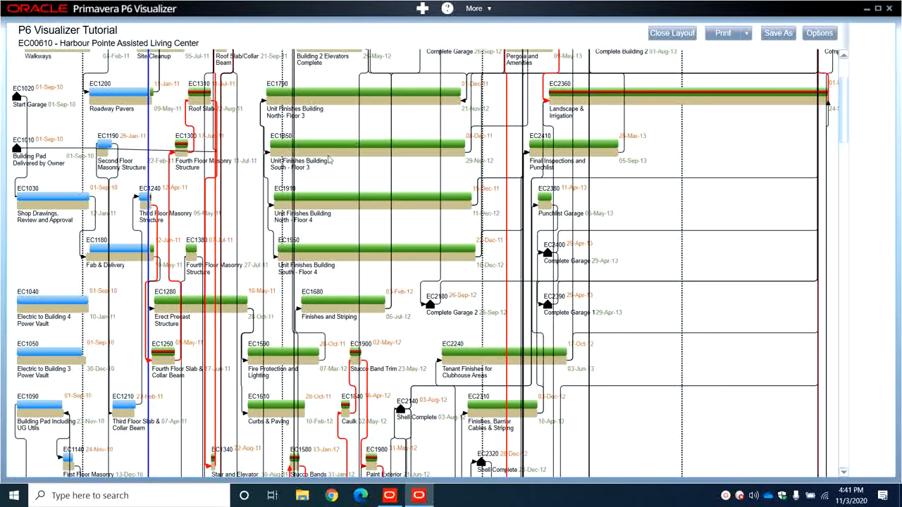
scroll(329, 160, "up", 3)
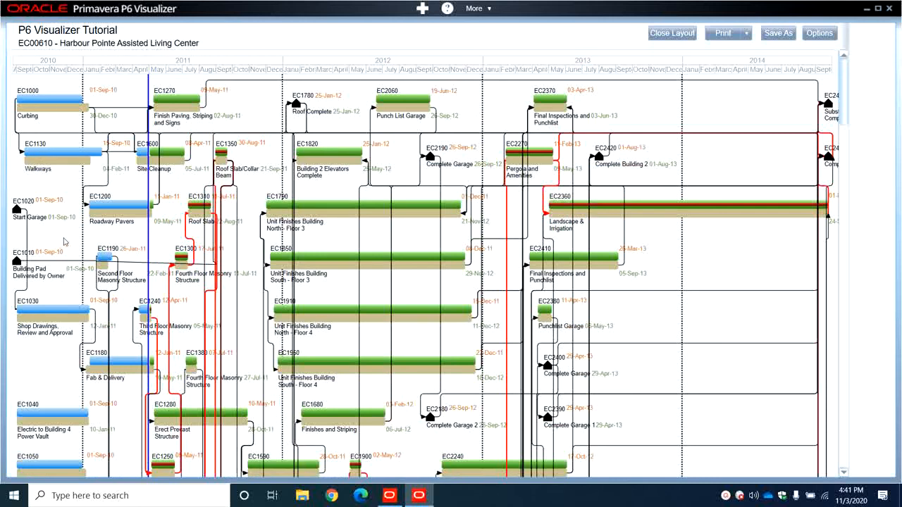
scroll(82, 246, "down", 2)
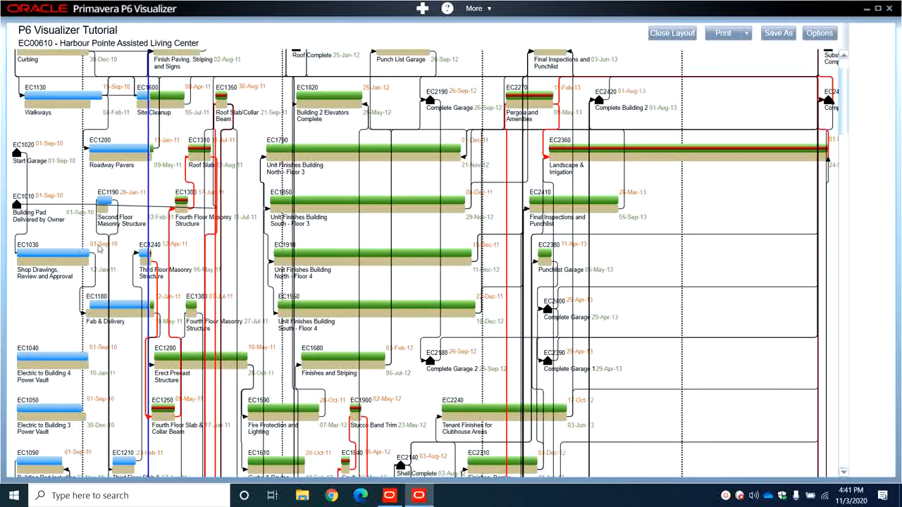
scroll(61, 320, "up", 2)
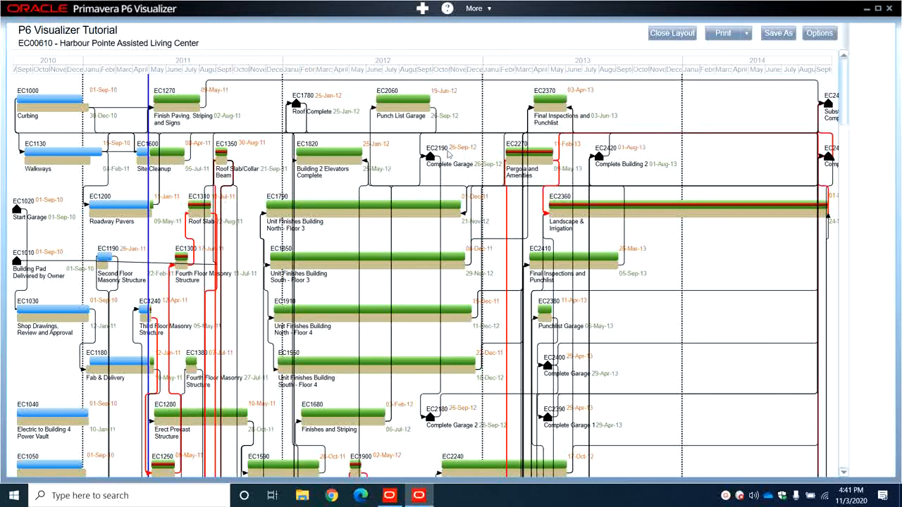
Step: Group the layout's activities by the Start date field
left_click(819, 34)
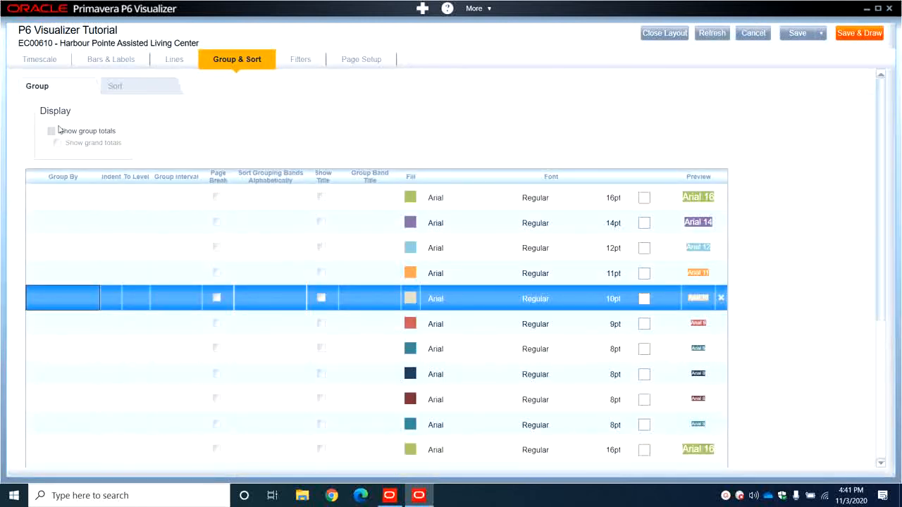
left_click(86, 198)
left_click(94, 198)
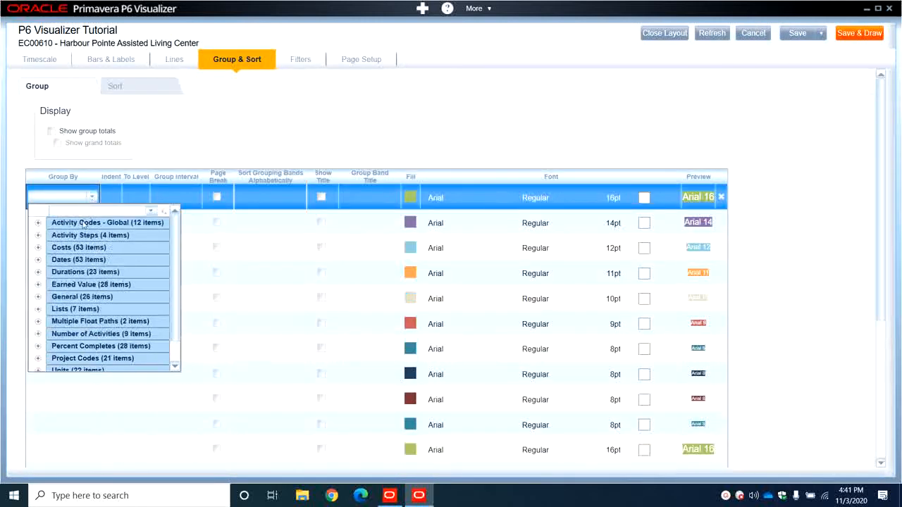
type("start")
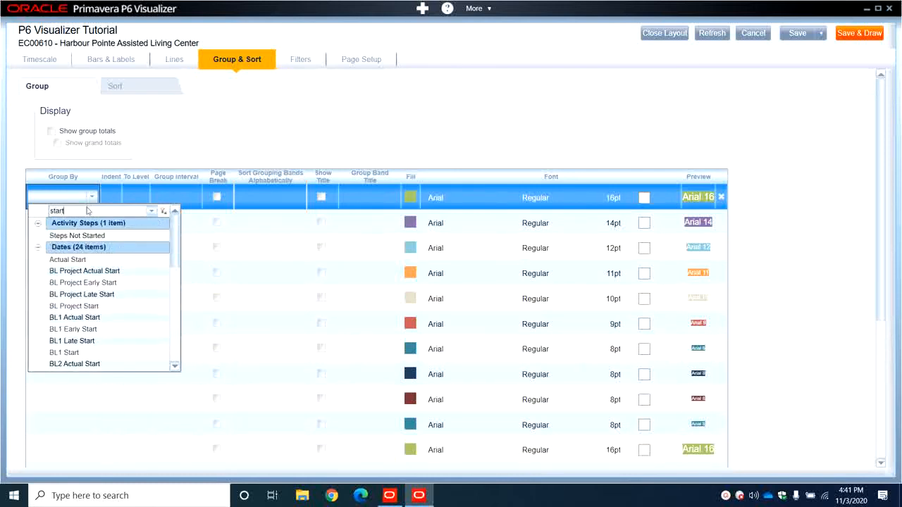
scroll(80, 328, "down", 3)
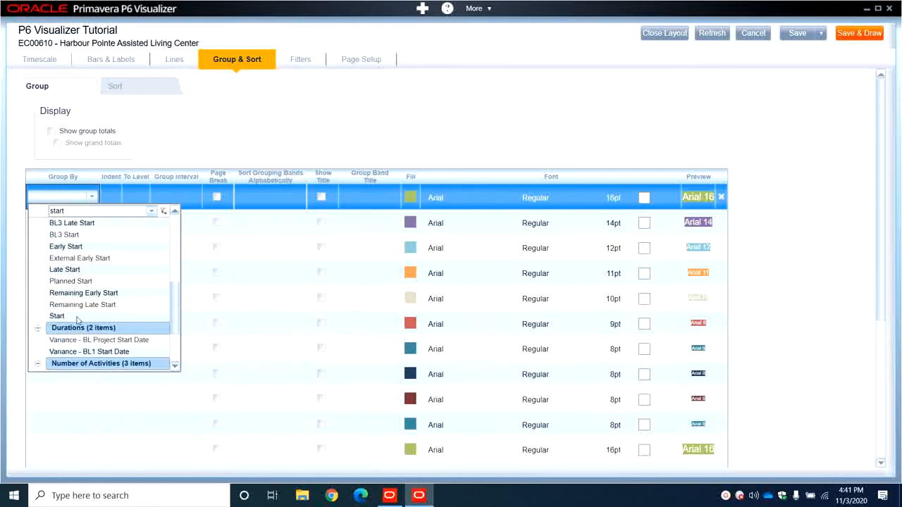
left_click(77, 316)
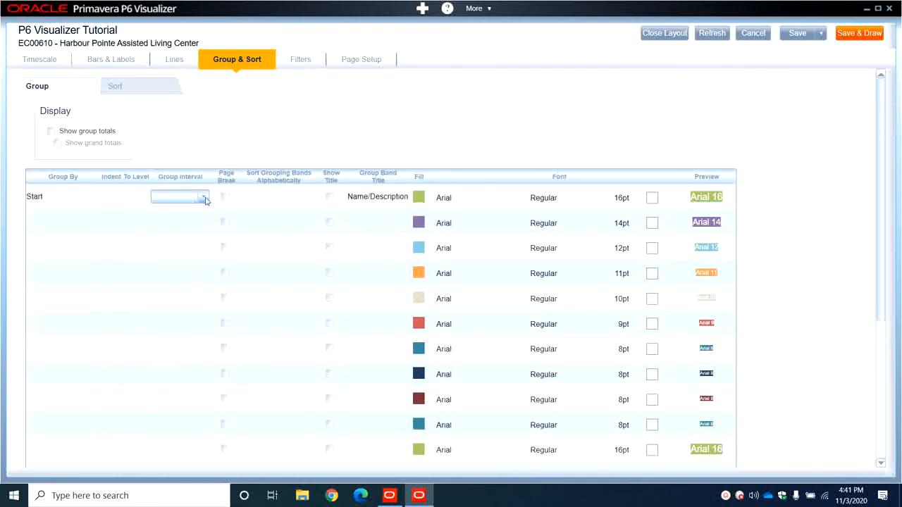
Step: Set the Start grouping's interval to Year with a page break for each group, and save and redraw the layout
left_click(203, 197)
left_click(163, 264)
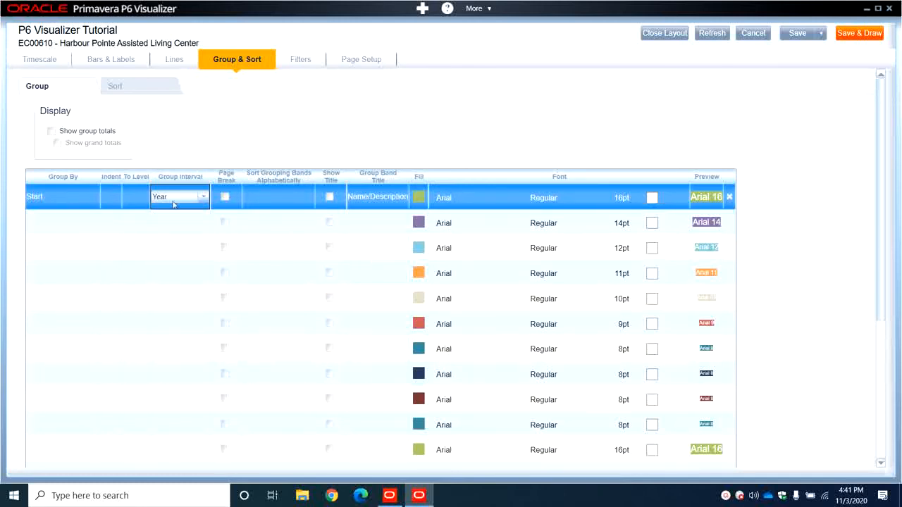
left_click(251, 148)
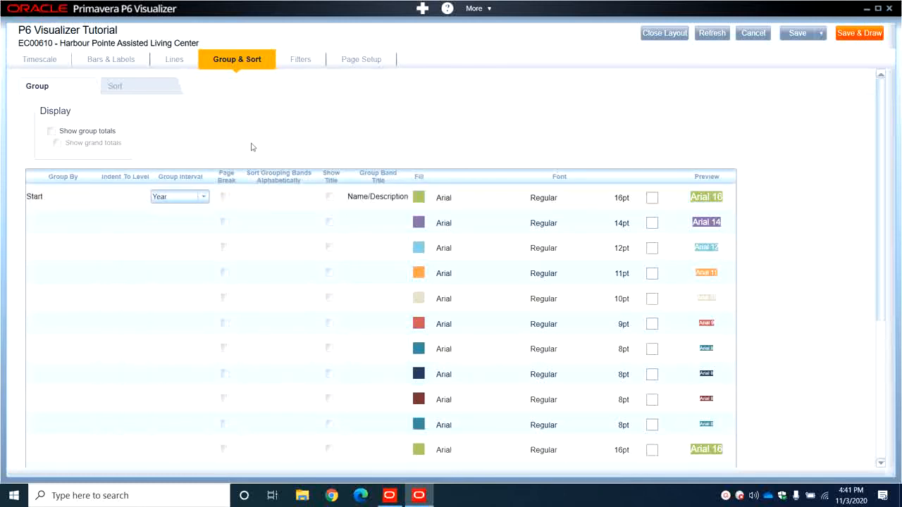
left_click(225, 198)
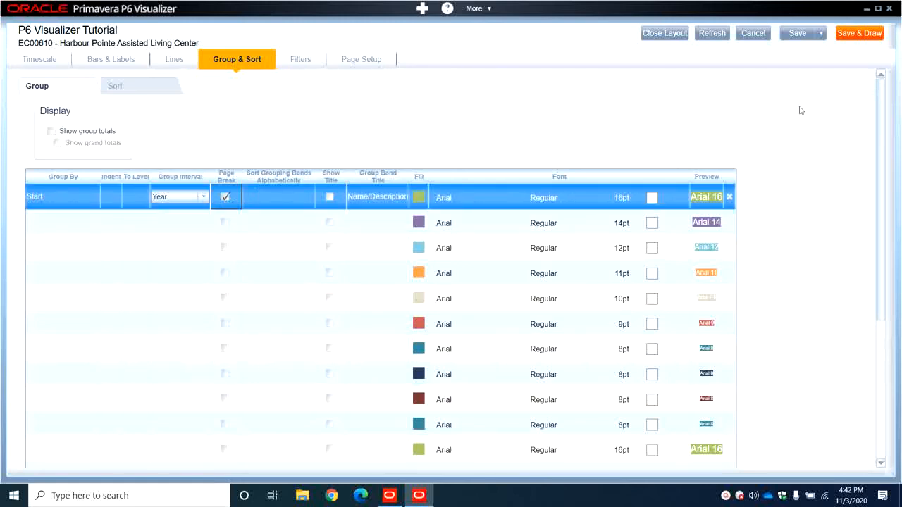
left_click(234, 212)
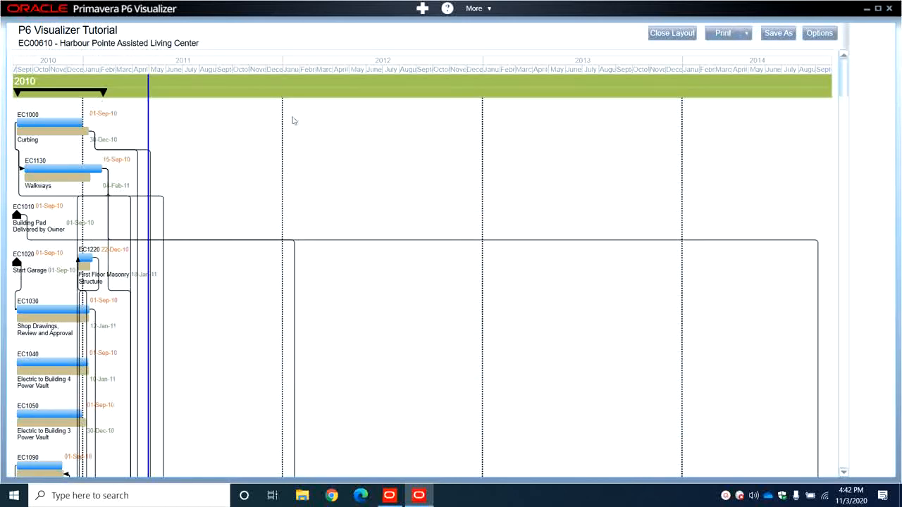
Step: Examine how the activities are arranged under the yearly group bands from 2010 to 2014
scroll(222, 177, "down", 10)
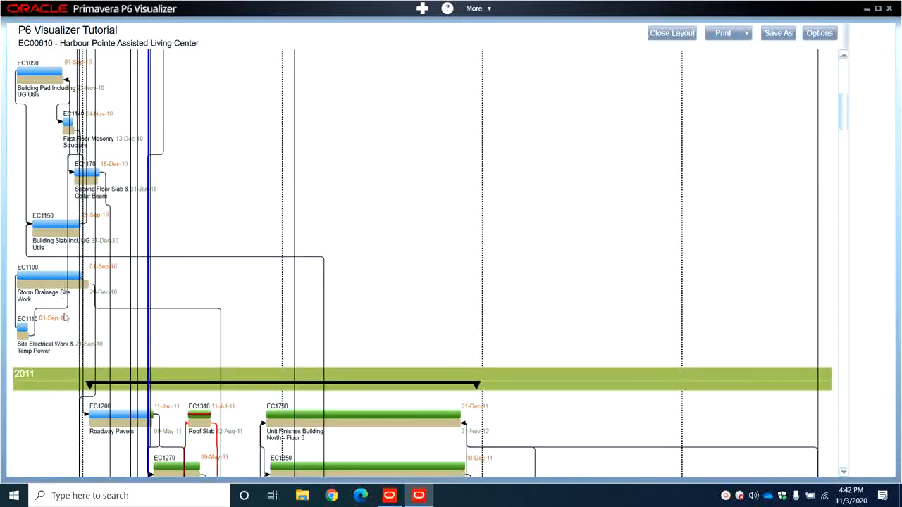
scroll(52, 398, "down", 8)
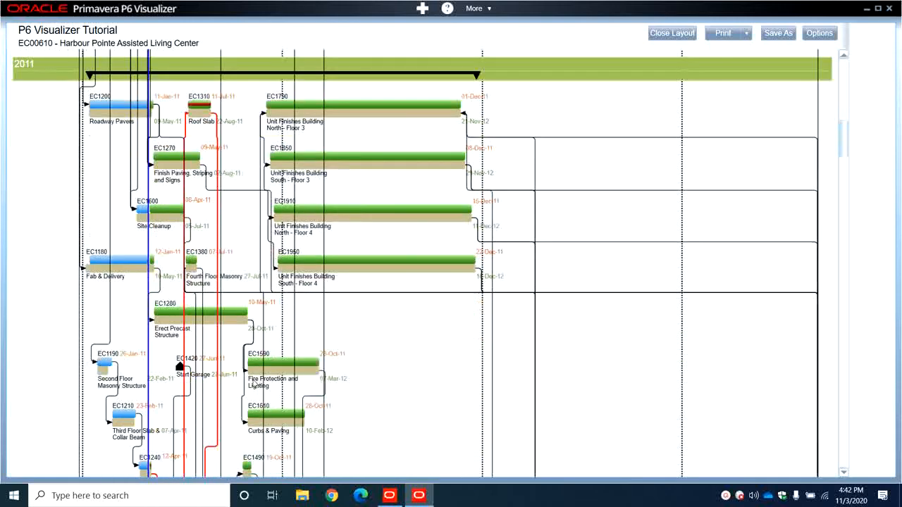
scroll(187, 398, "down", 20)
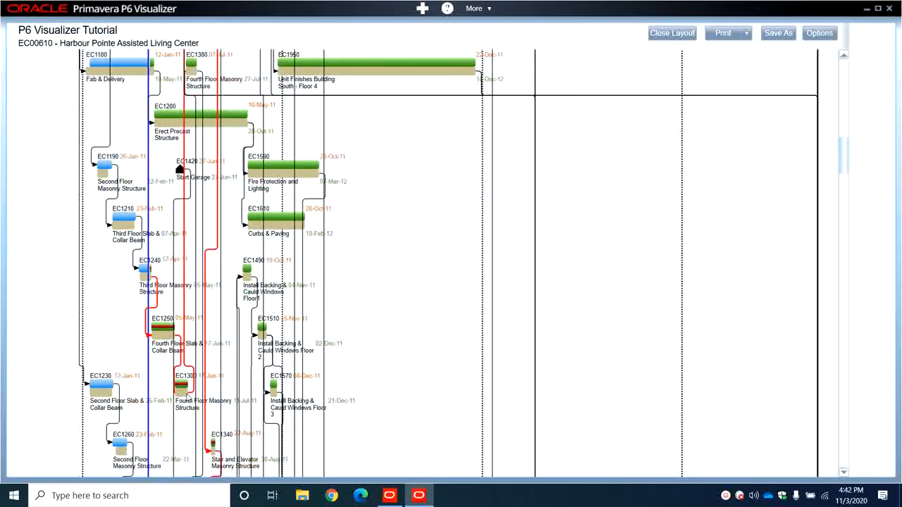
scroll(187, 398, "down", 20)
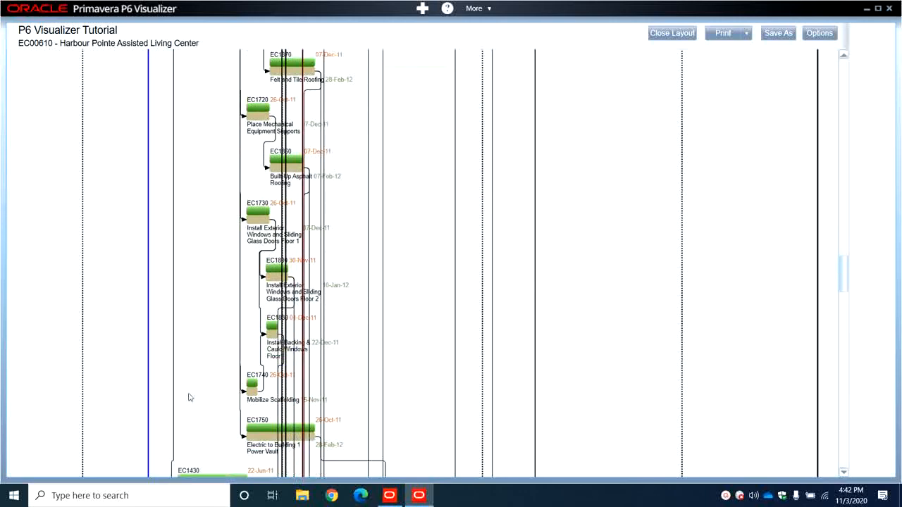
scroll(188, 398, "down", 3)
scroll(188, 398, "down", 5)
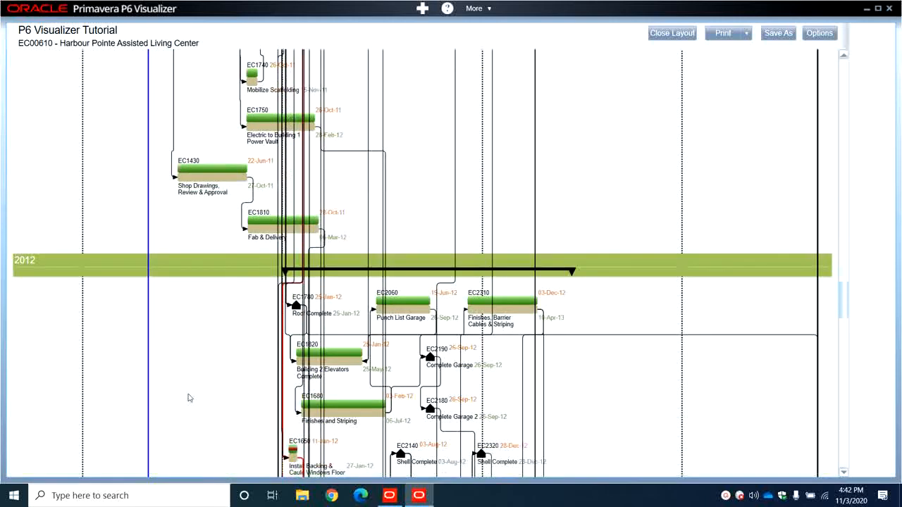
scroll(188, 398, "down", 5)
scroll(189, 398, "up", 4)
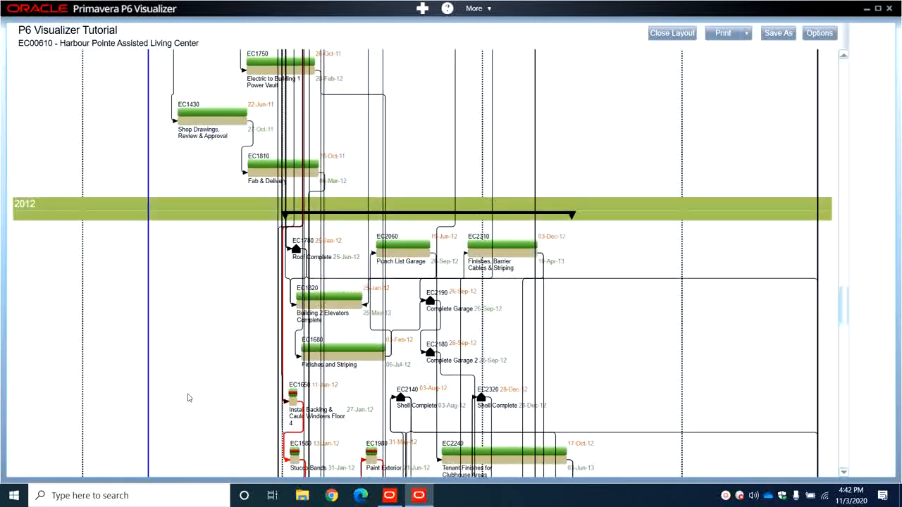
scroll(179, 253, "down", 15)
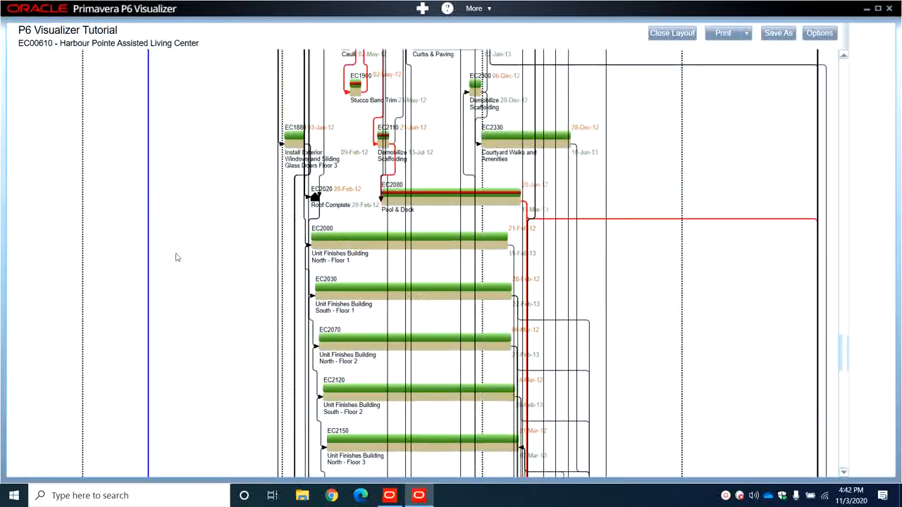
scroll(176, 261, "down", 15)
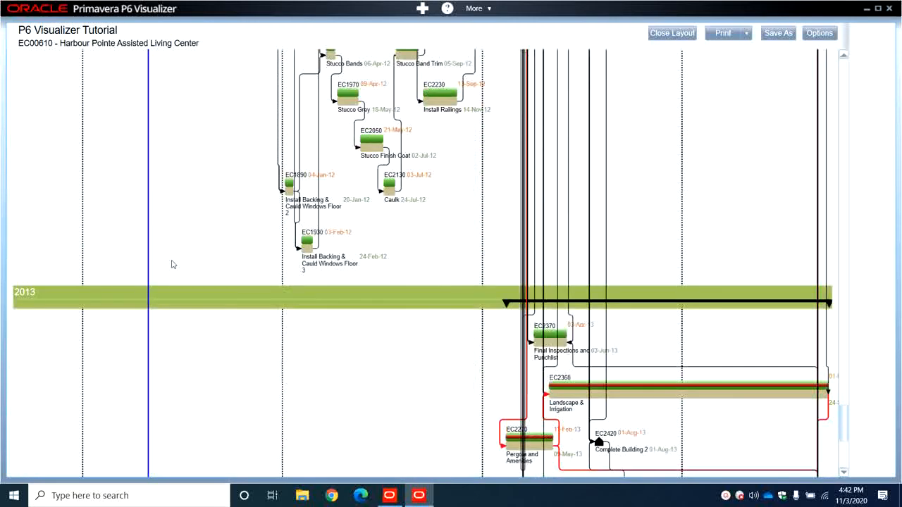
scroll(127, 306, "down", 5)
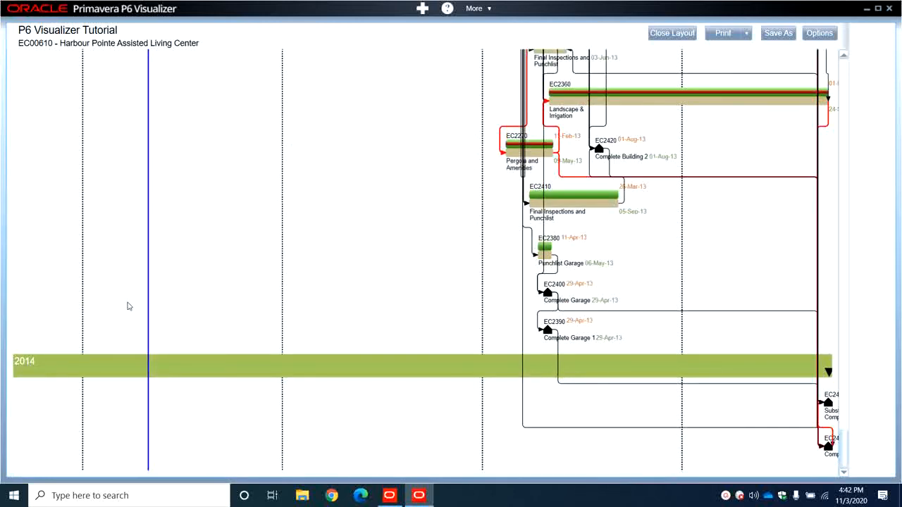
scroll(134, 304, "up", 15)
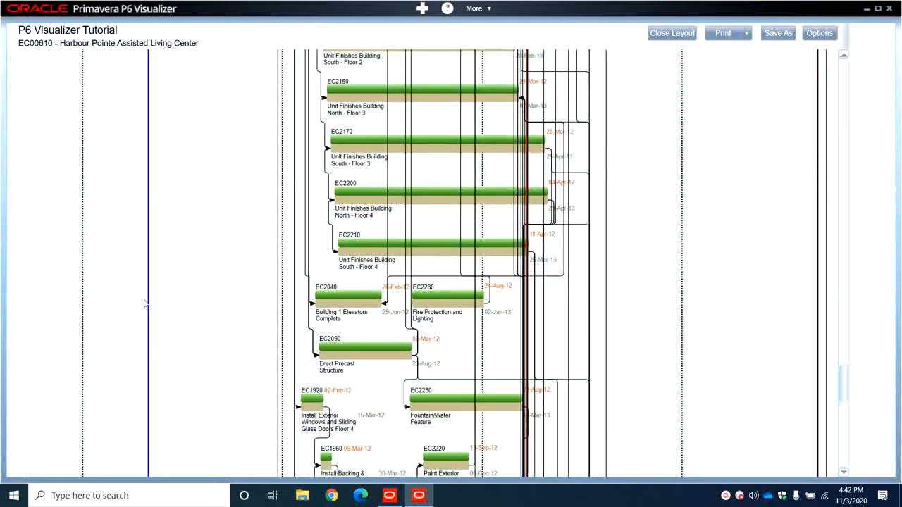
scroll(144, 303, "up", 3)
Step: Change the layout's first grouping field from Start to WBS
left_click(819, 33)
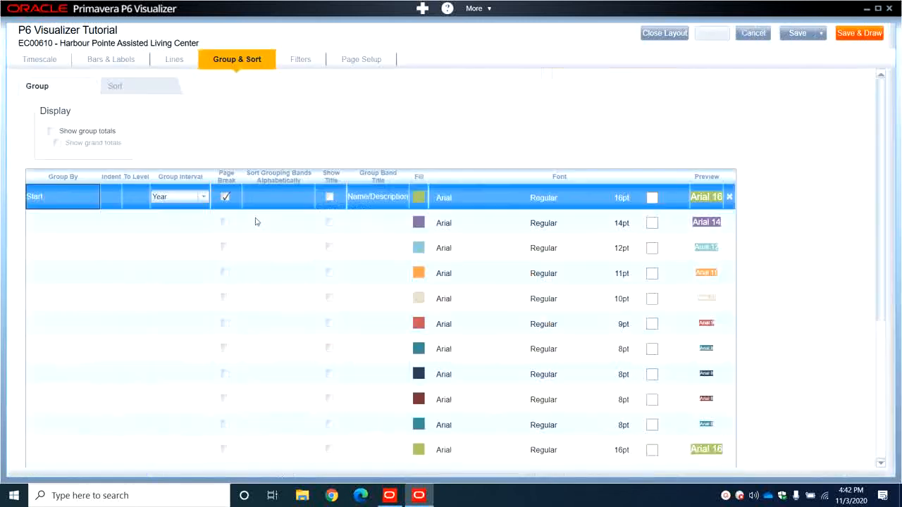
left_click(91, 198)
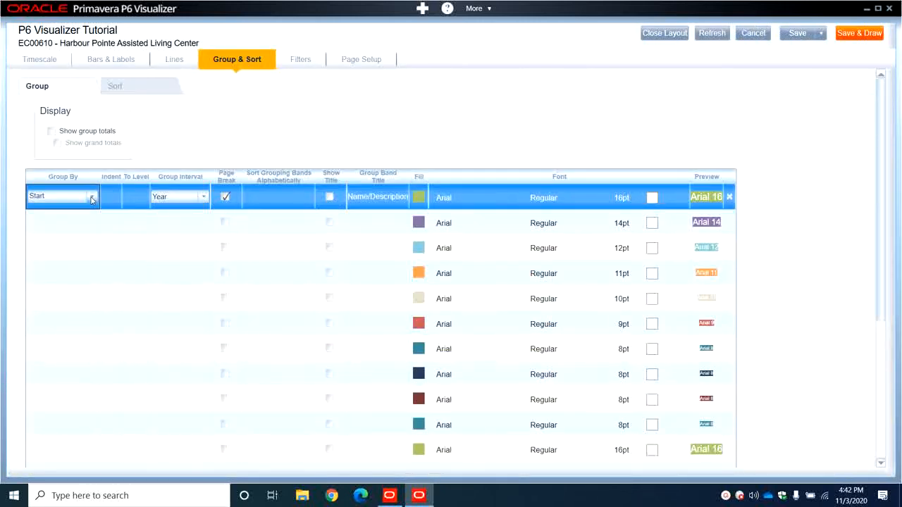
left_click(92, 199)
type("wbs")
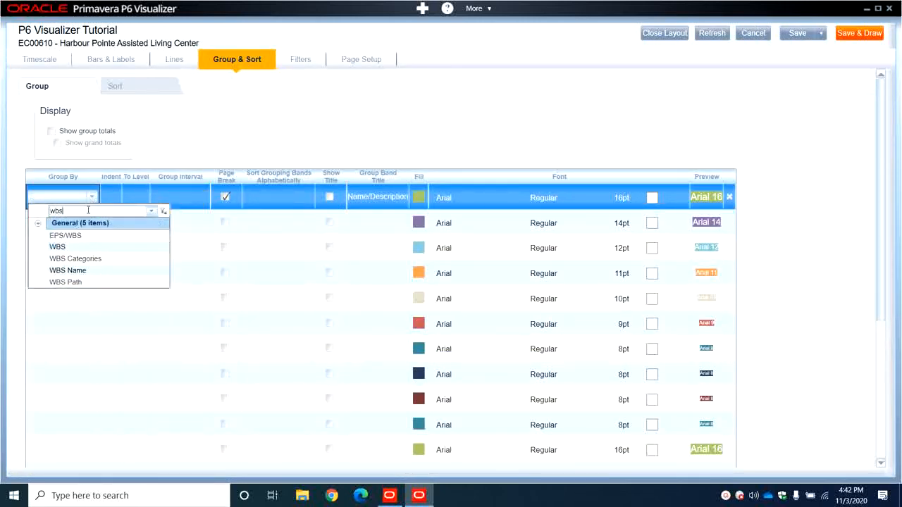
left_click(56, 248)
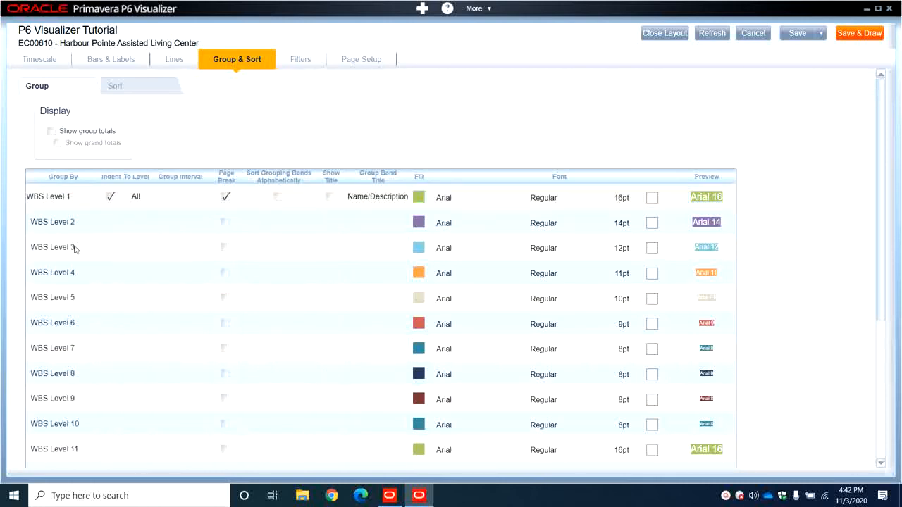
Step: Check the layout's sort fields, and save and redraw the layout with the WBS grouping
left_click(146, 86)
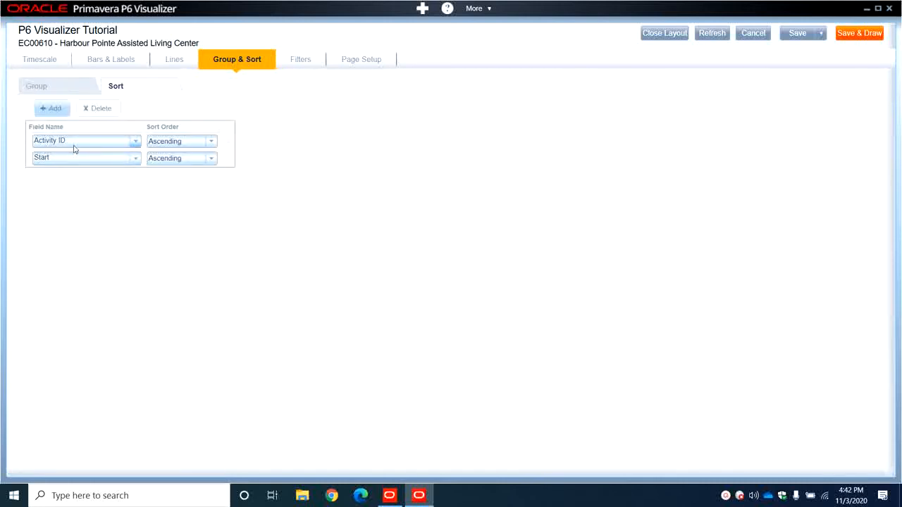
left_click(62, 89)
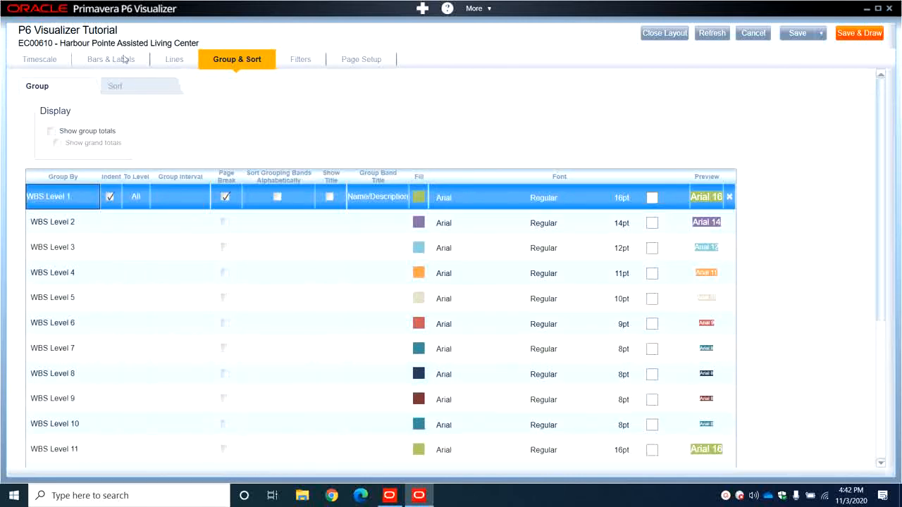
left_click(871, 31)
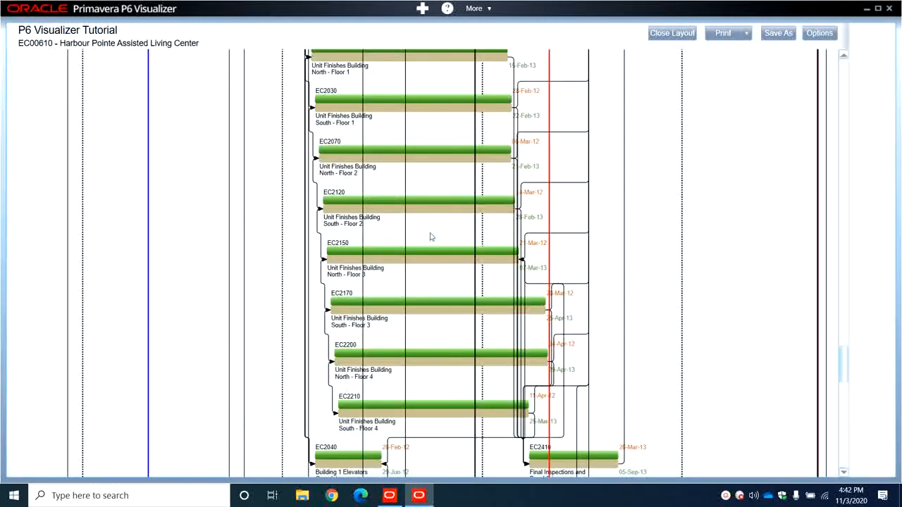
Step: Examine how the activities are arranged under the WBS group bands, from the unit finishes up to the project's first band
scroll(429, 236, "up", 10)
scroll(429, 237, "up", 10)
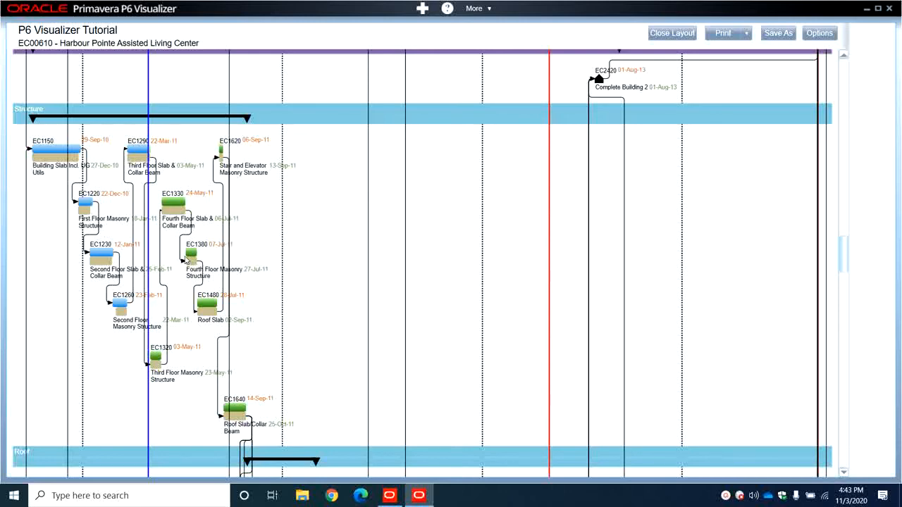
scroll(187, 260, "down", 4)
scroll(246, 263, "up", 1)
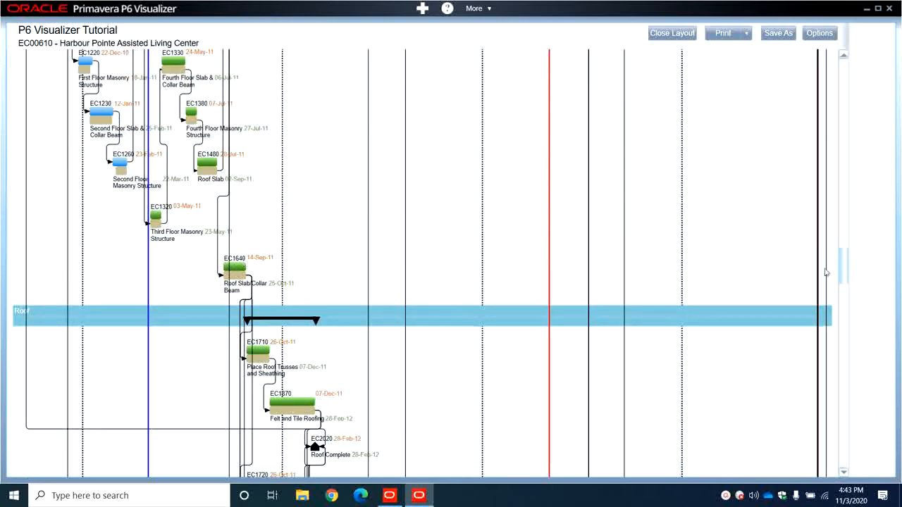
left_click_drag(849, 279, 853, 72)
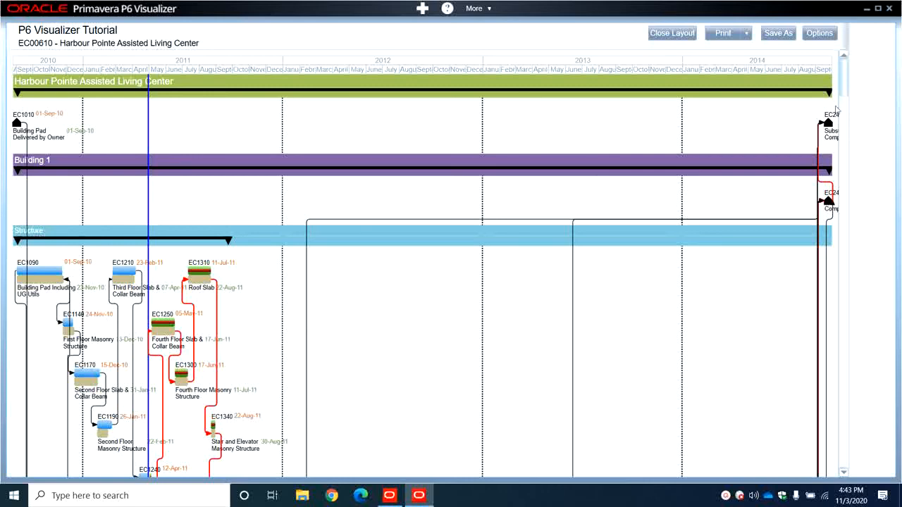
left_click_drag(845, 79, 843, 58)
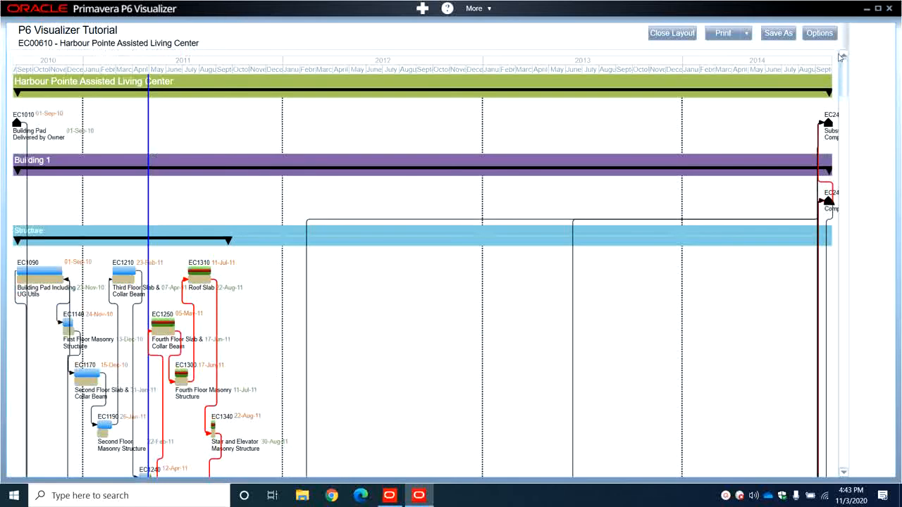
Step: Open the print preview, examine how the WBS-grouped schedule splits across pages, and close the preview
left_click(748, 35)
left_click(735, 49)
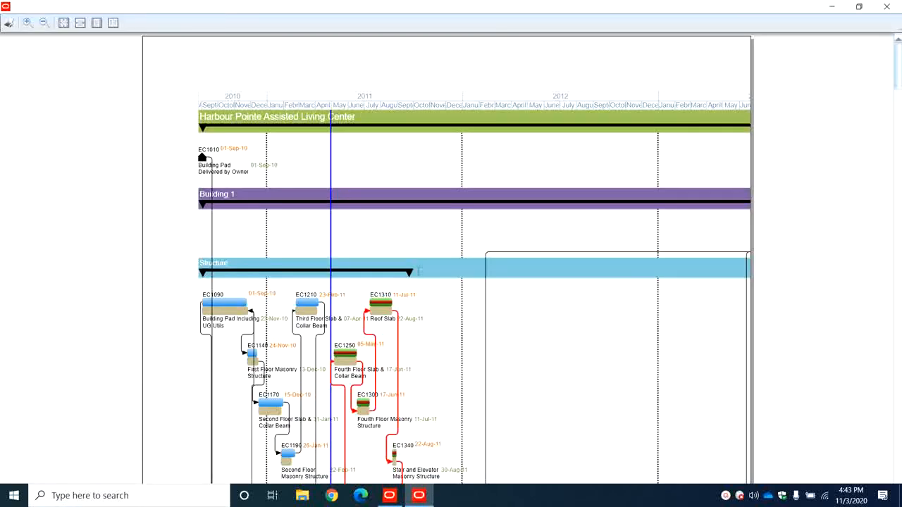
scroll(419, 270, "down", 2)
scroll(418, 270, "up", 2)
scroll(416, 272, "down", 4)
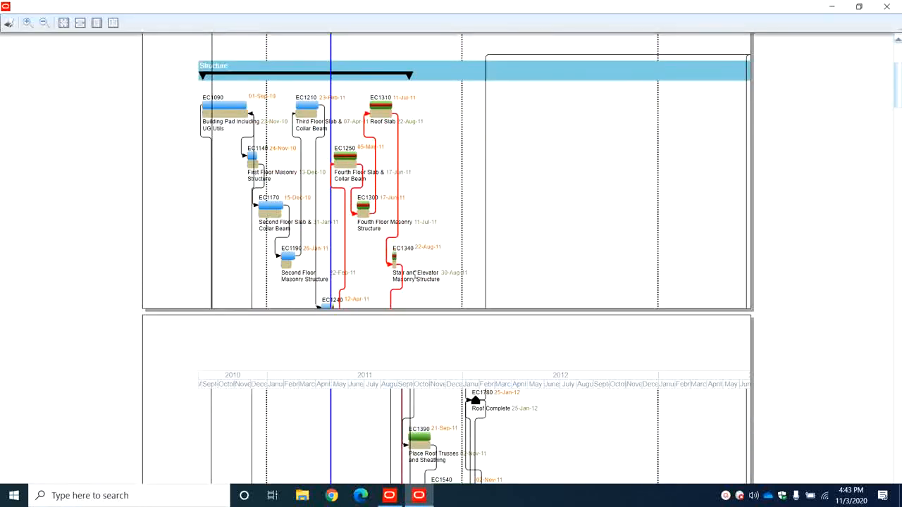
scroll(415, 273, "down", 4)
scroll(413, 276, "down", 11)
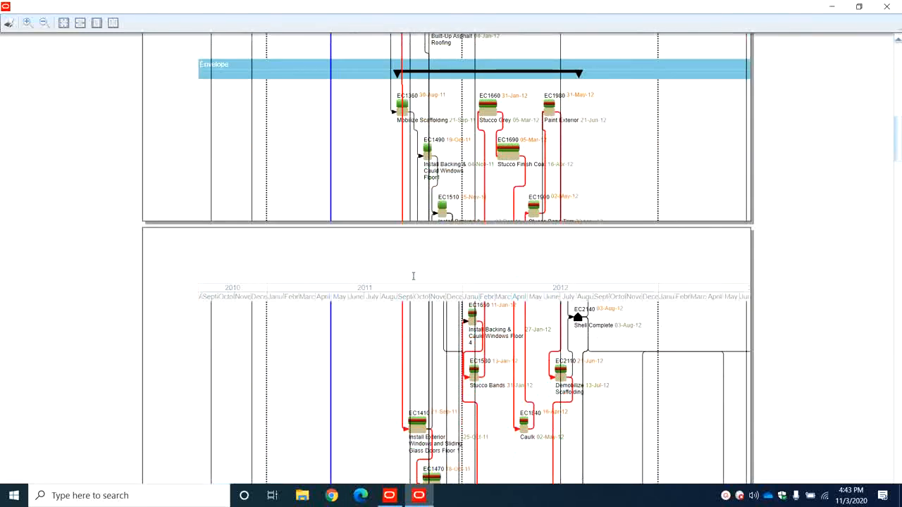
scroll(414, 280, "up", 8)
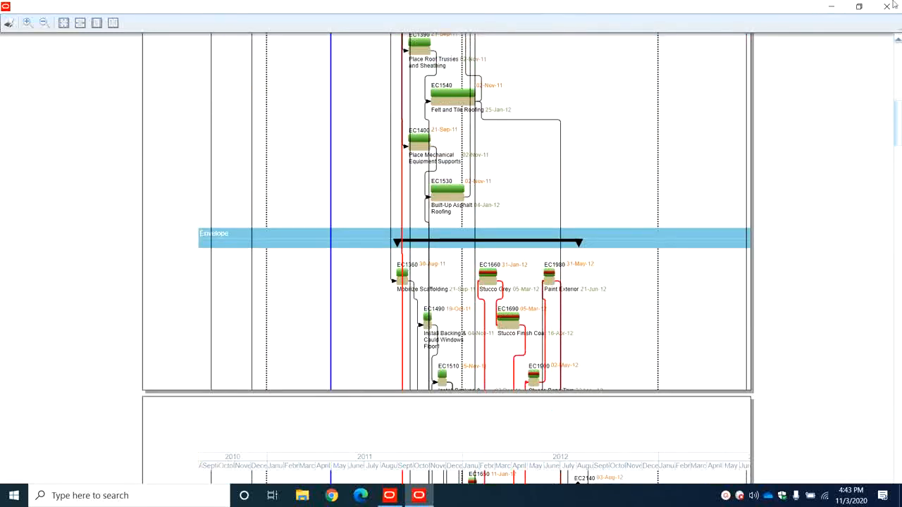
left_click(887, 7)
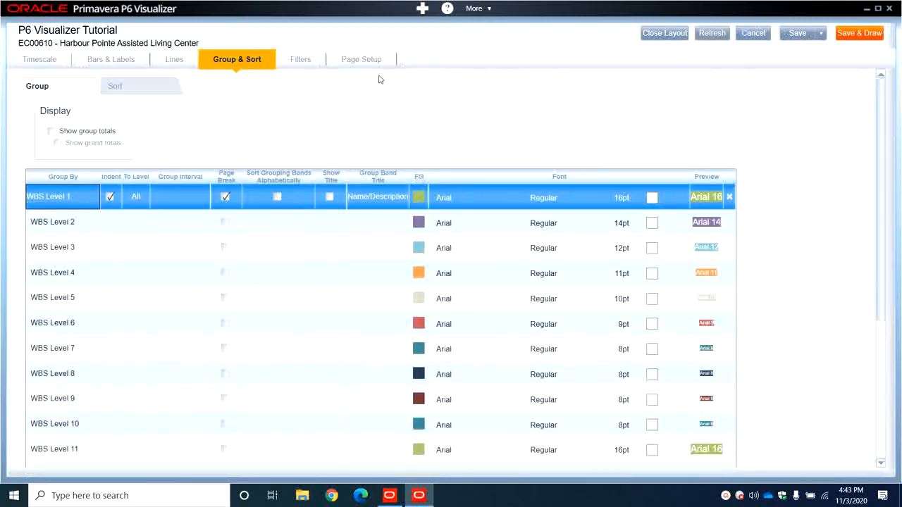
Step: In the layout's page settings, set the top margin to 0.90 inches and reduce the left margin
left_click(366, 64)
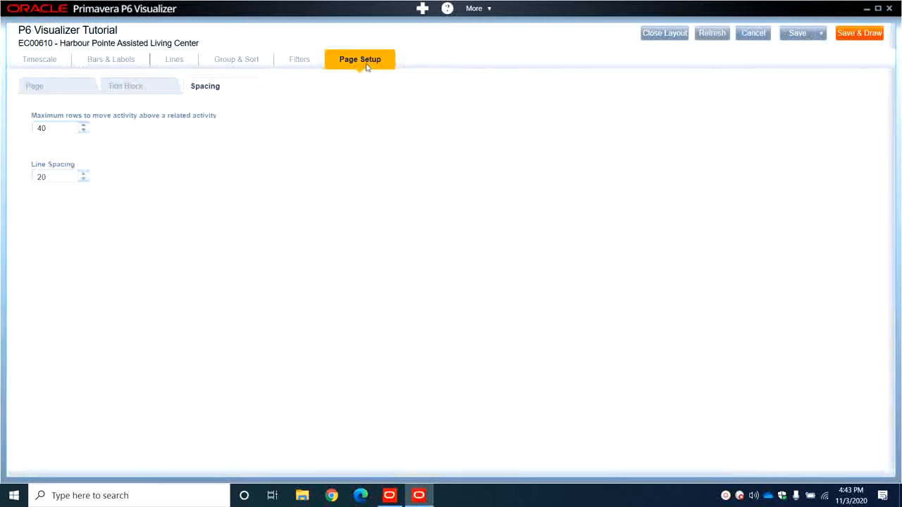
left_click(72, 95)
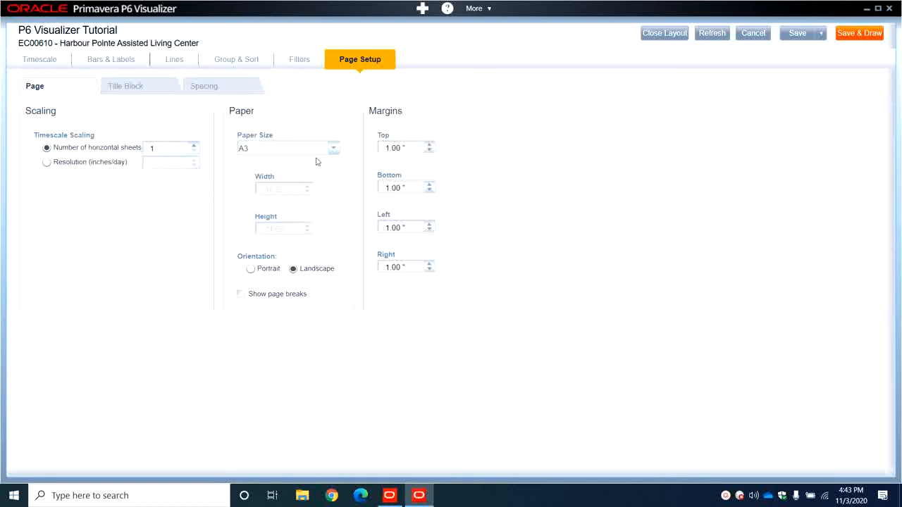
left_click(429, 151)
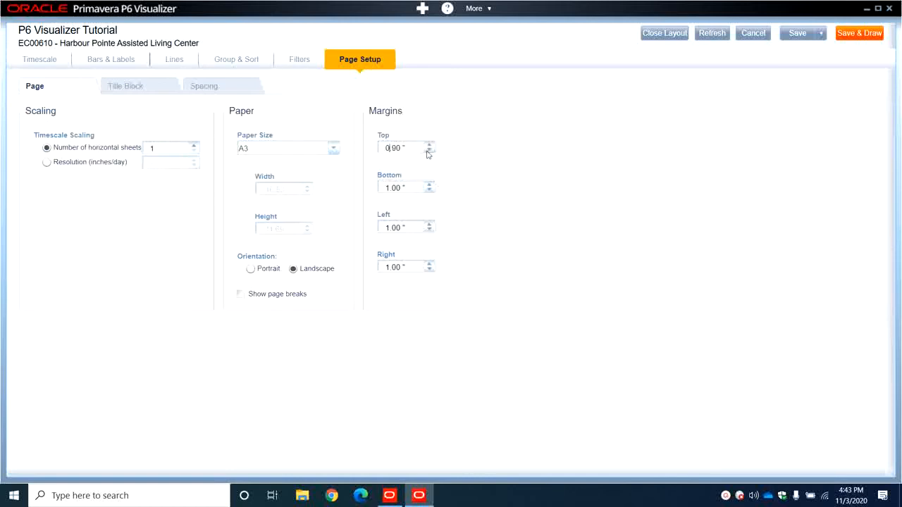
left_click(428, 231)
Step: Set the title block header to show on all pages
left_click(129, 87)
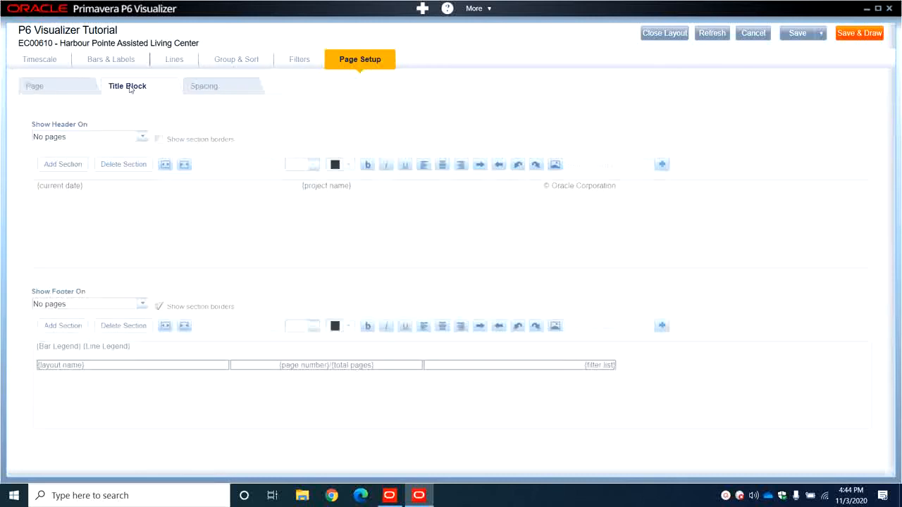
left_click(100, 135)
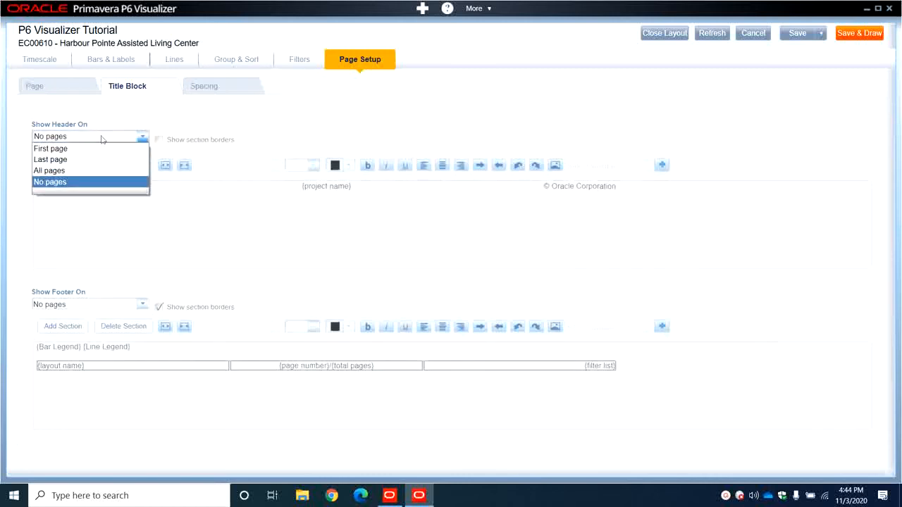
left_click(81, 170)
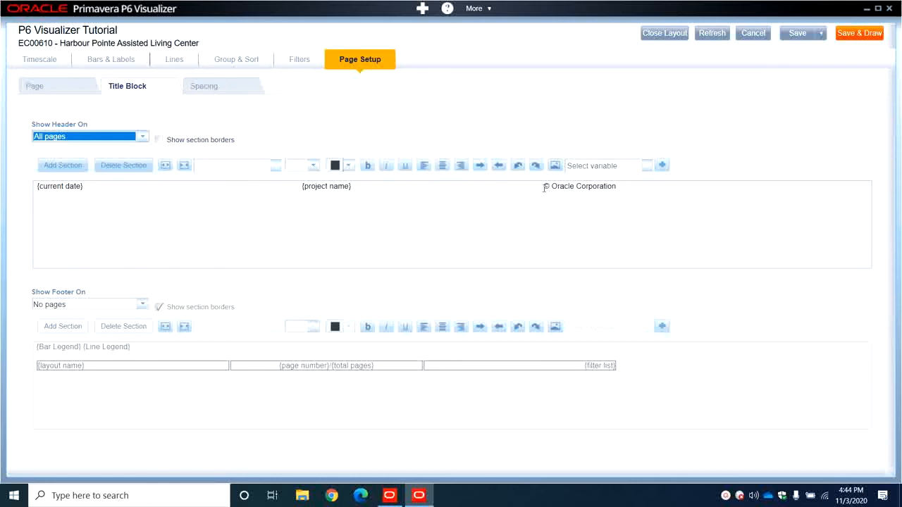
Step: Replace the Oracle Corporation copyright text in the header's third section with the Data Date variable
left_click_drag(544, 188, 616, 189)
left_click(623, 186)
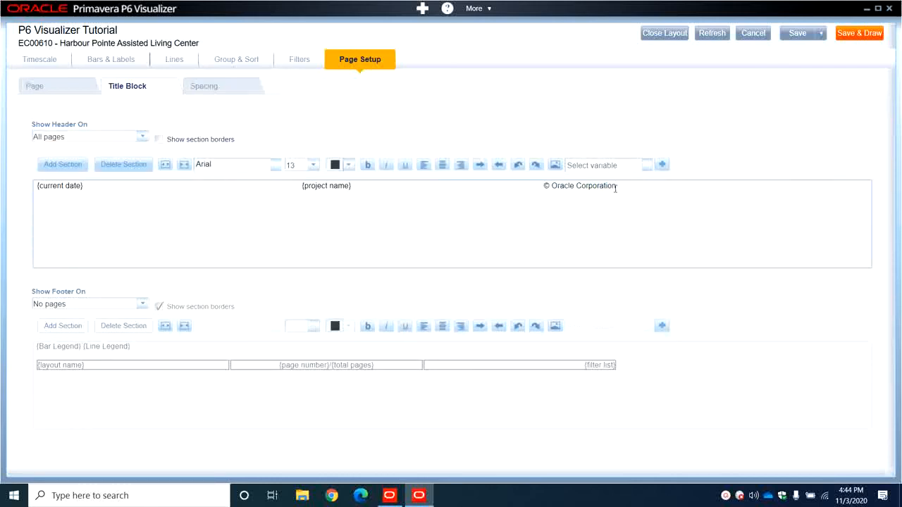
left_click(646, 165)
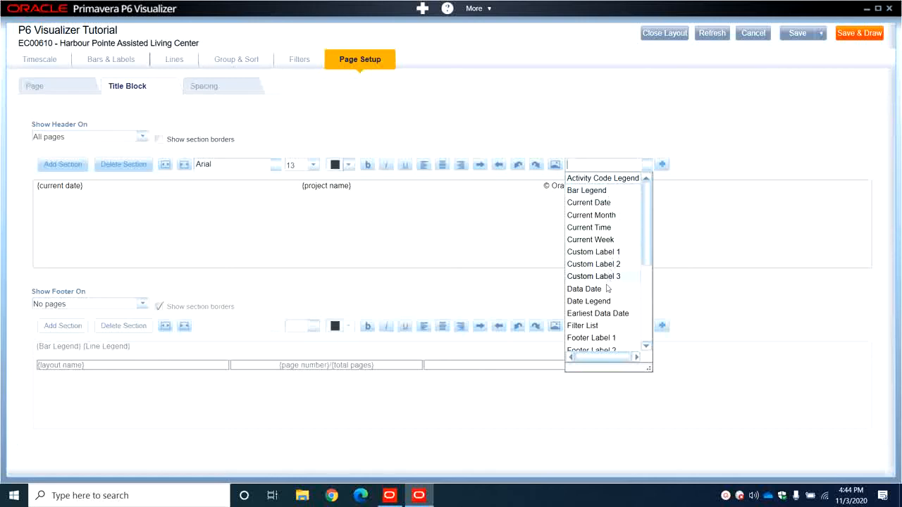
left_click(585, 289)
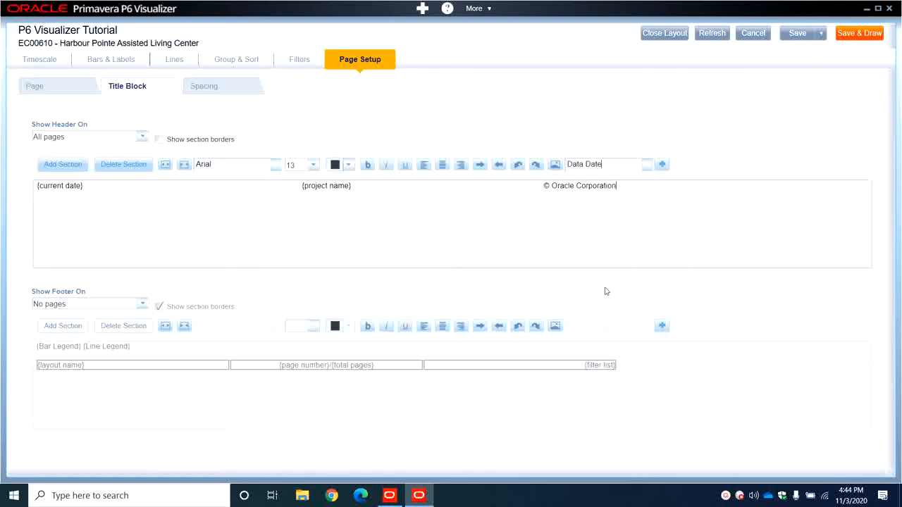
left_click(661, 165)
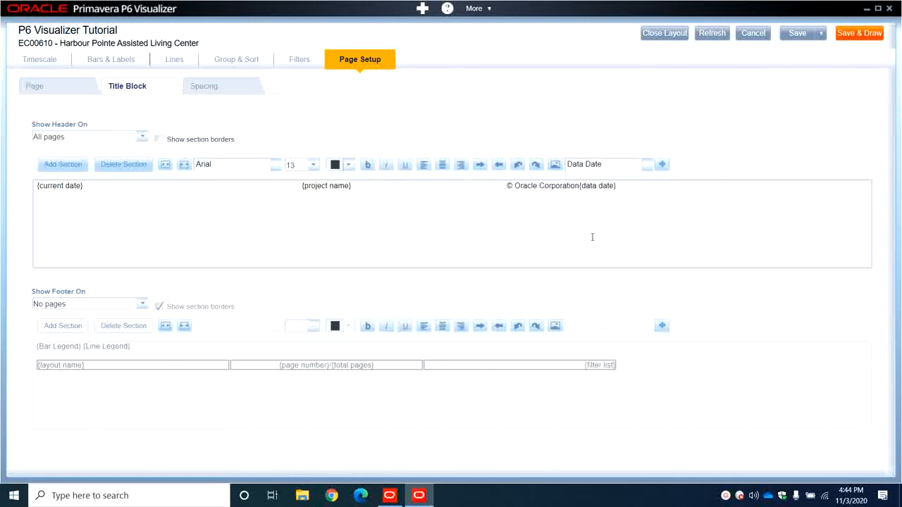
key("BackSpace")
key("BackSpace")
key("BackSpace")
key("BackSpace")
key("BackSpace")
key("BackSpace")
key("BackSpace")
key("BackSpace")
key("BackSpace")
key("BackSpace")
key("BackSpace")
key("BackSpace")
key("BackSpace")
key("BackSpace")
key("BackSpace")
key("BackSpace")
key("BackSpace")
key("BackSpace")
key("BackSpace")
key("BackSpace")
key("shift+End")
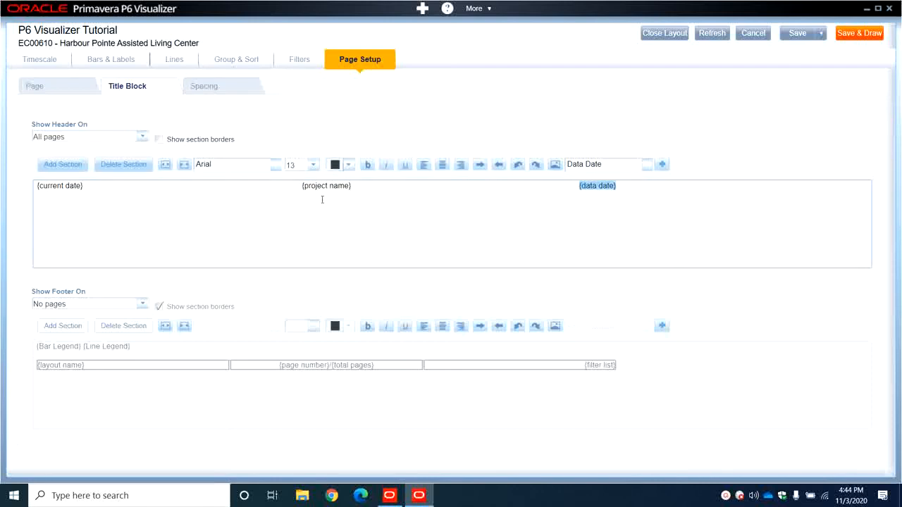
Step: Set all of the header text to font size 10 and show the header's section borders
left_click(275, 200)
double_click(97, 190)
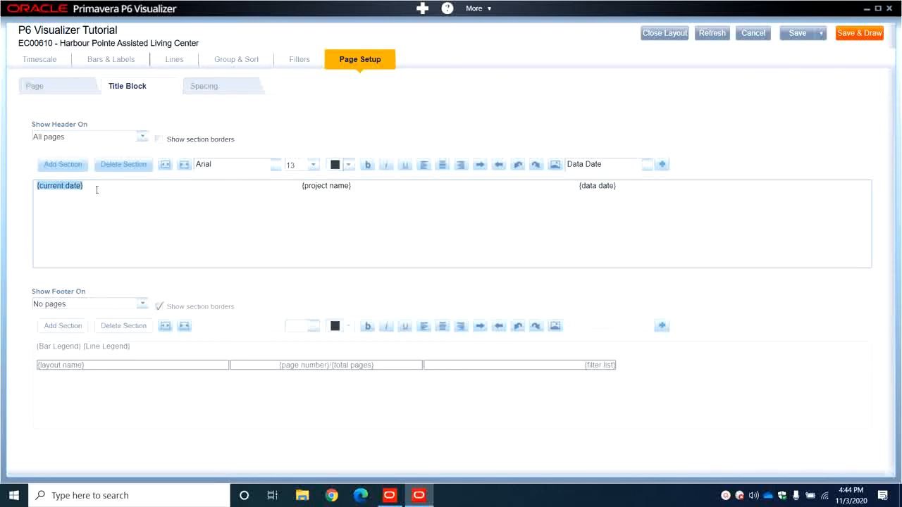
key("ctrl+a")
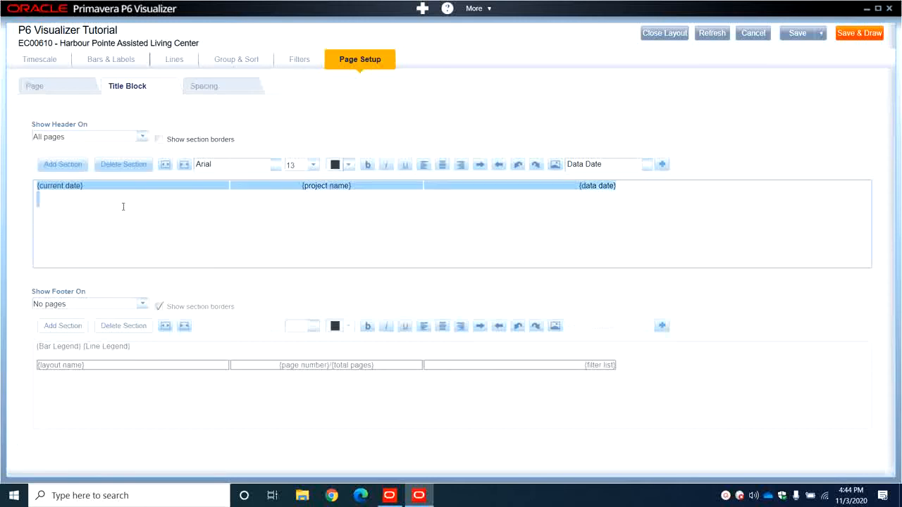
left_click(313, 165)
left_click(292, 198)
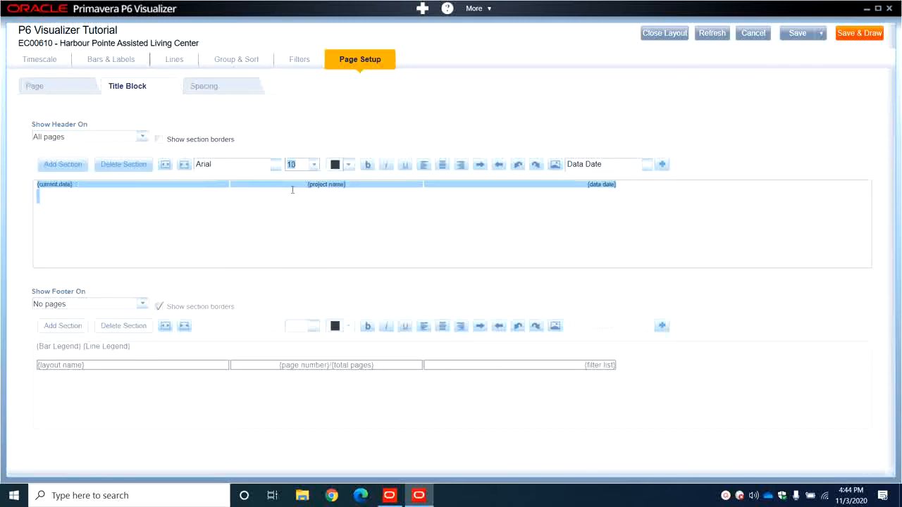
left_click(188, 143)
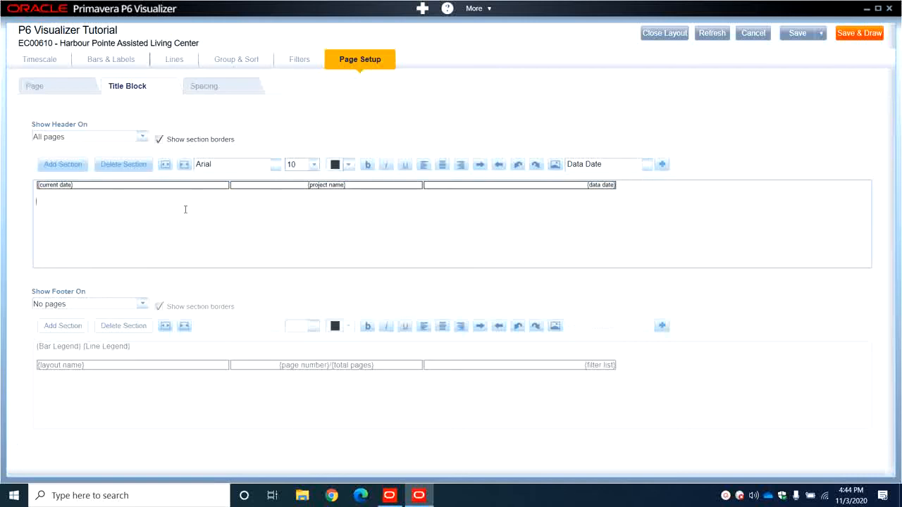
Step: Set the footer to show on the last page only, and save and redraw the layout
left_click(143, 304)
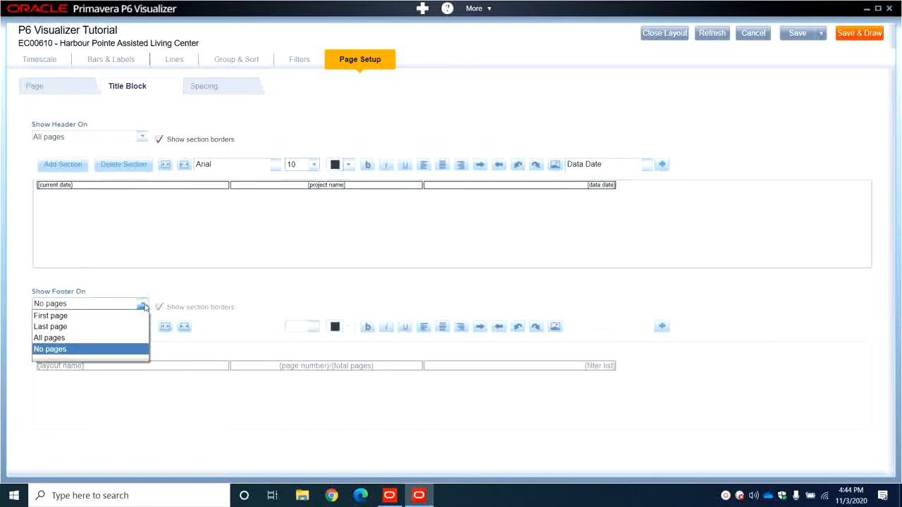
left_click(70, 326)
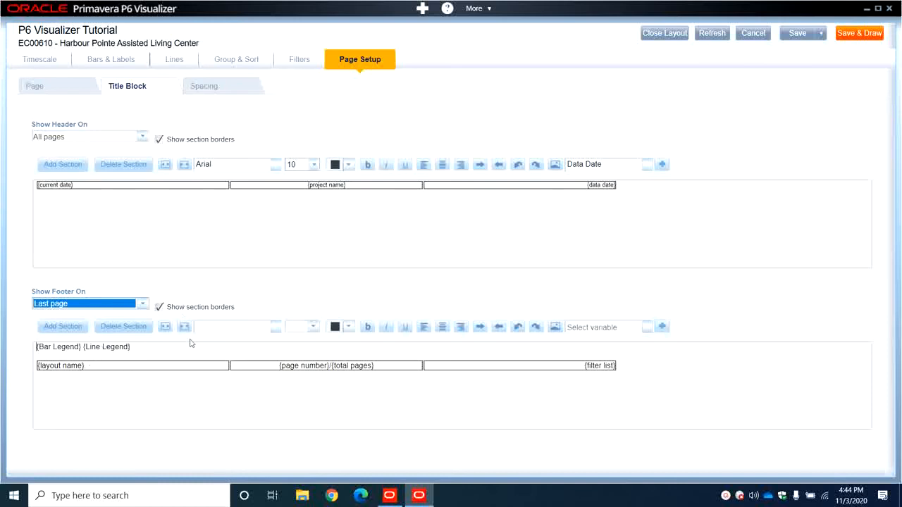
left_click(859, 33)
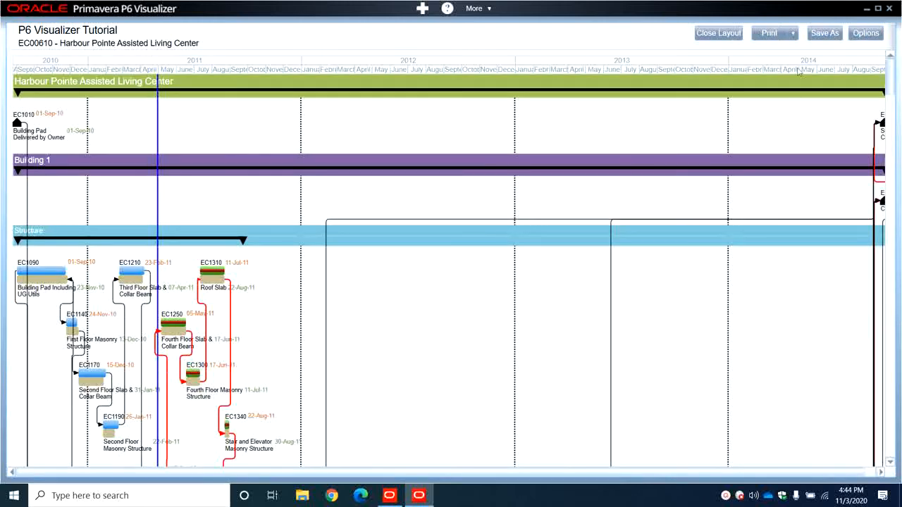
Step: Open the print preview and examine the header on each page and the legend and footer on the last page
left_click(793, 33)
left_click(784, 54)
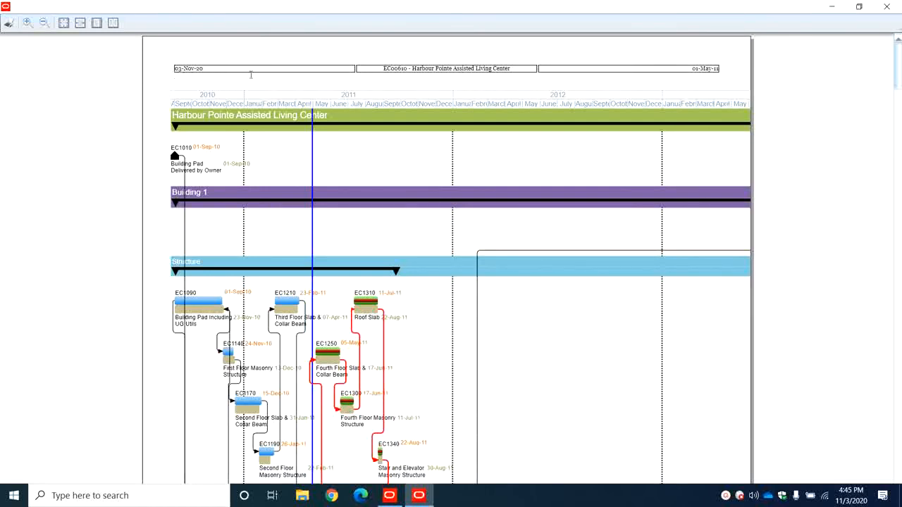
scroll(508, 128, "down", 2)
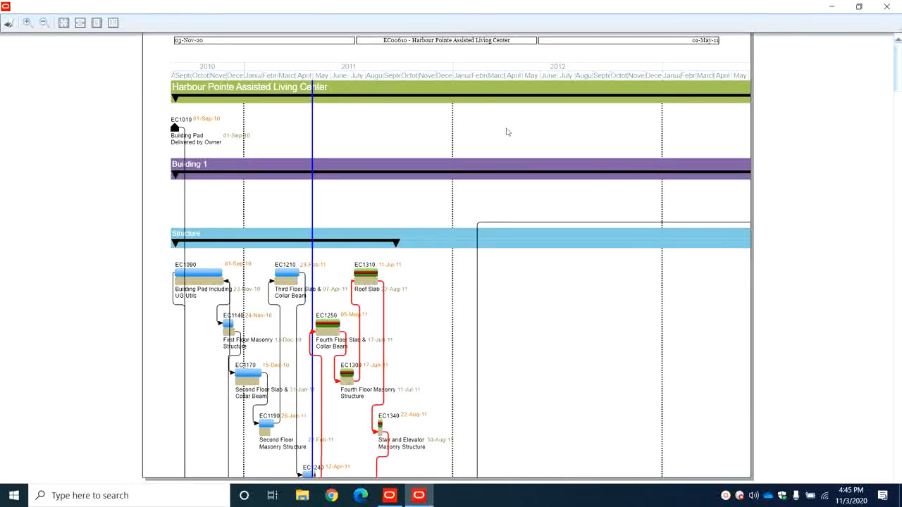
scroll(506, 130, "down", 6)
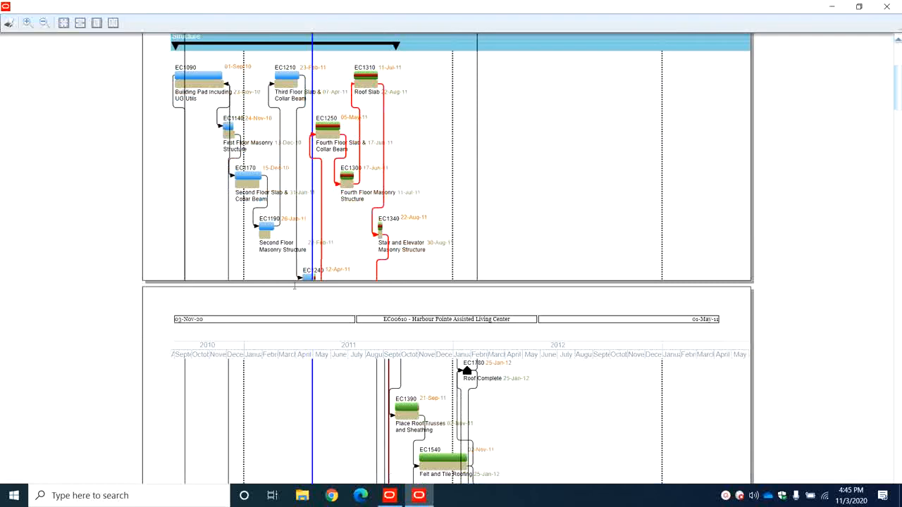
scroll(246, 365, "down", 7)
left_click_drag(897, 113, 901, 465)
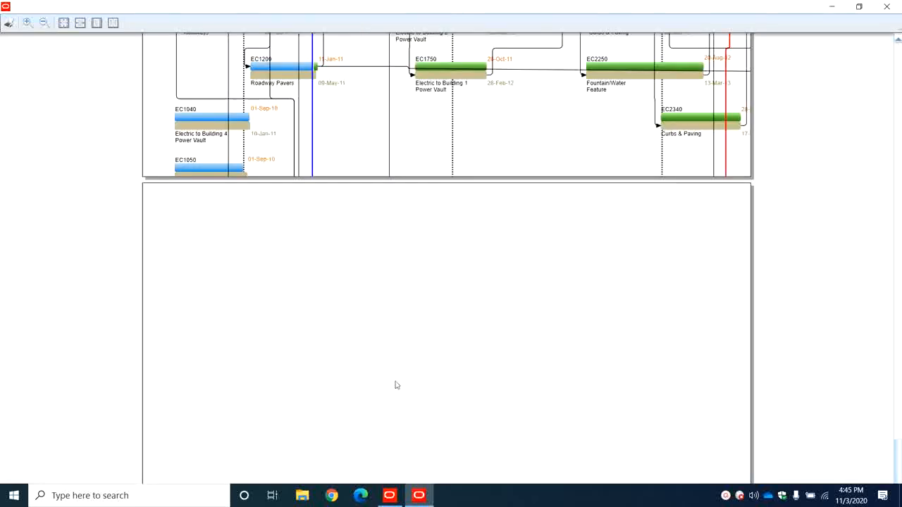
scroll(397, 367, "down", 5)
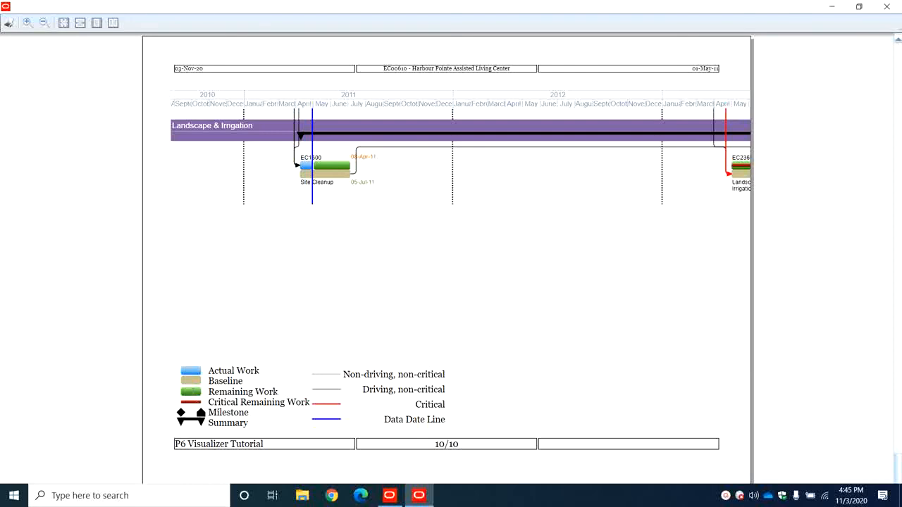
Step: Recheck the end of the printout in the print preview and close the preview
scroll(495, 387, "up", 3)
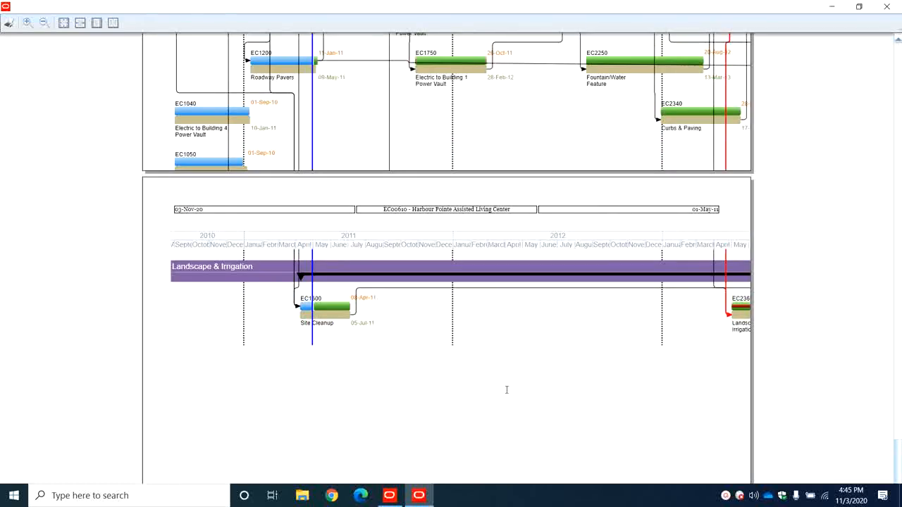
scroll(504, 389, "down", 3)
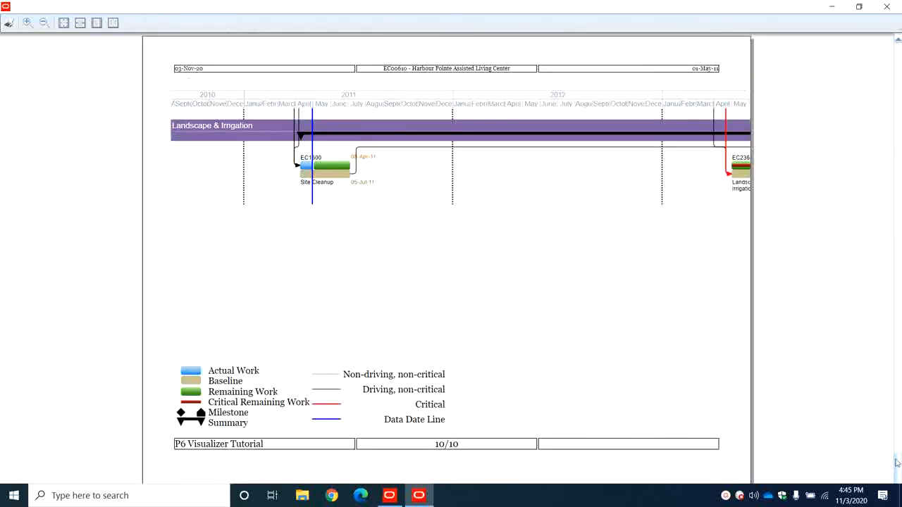
left_click_drag(897, 464, 812, 90)
left_click(886, 6)
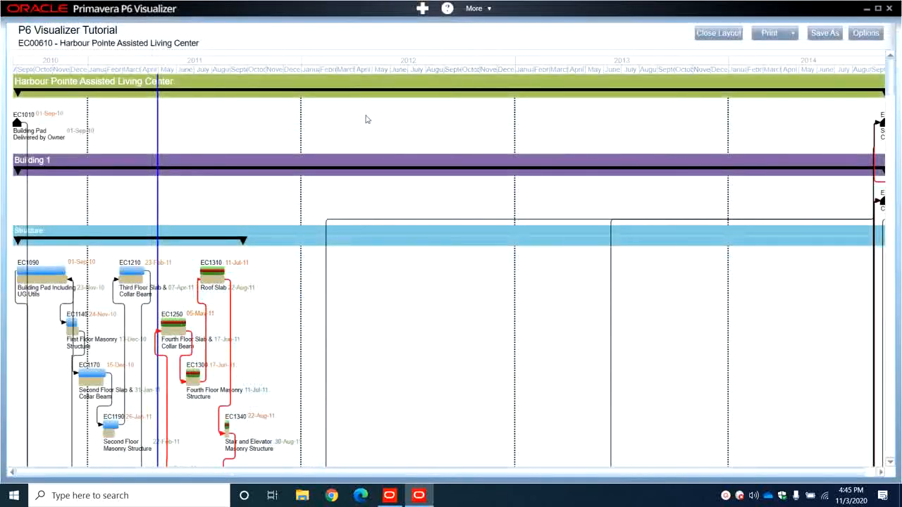
Step: Reopen the layout options and set the page's paper size to Letter
left_click(865, 34)
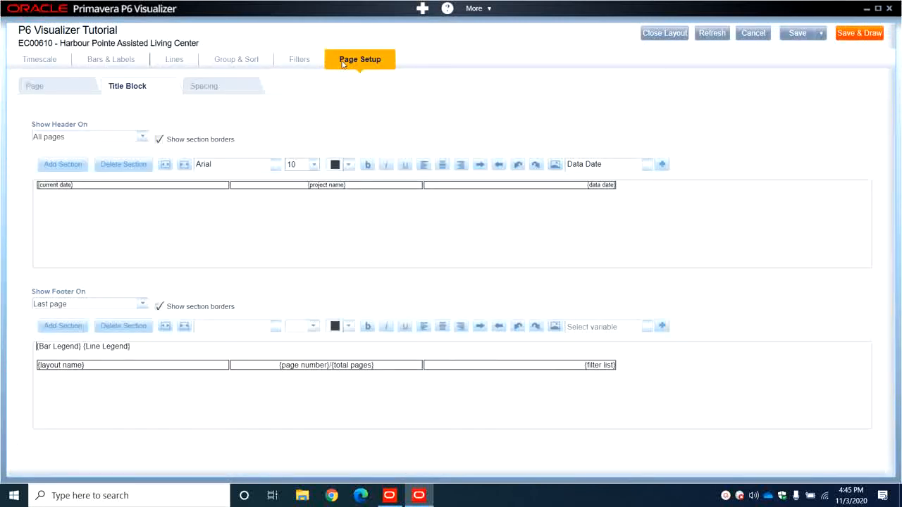
left_click(86, 89)
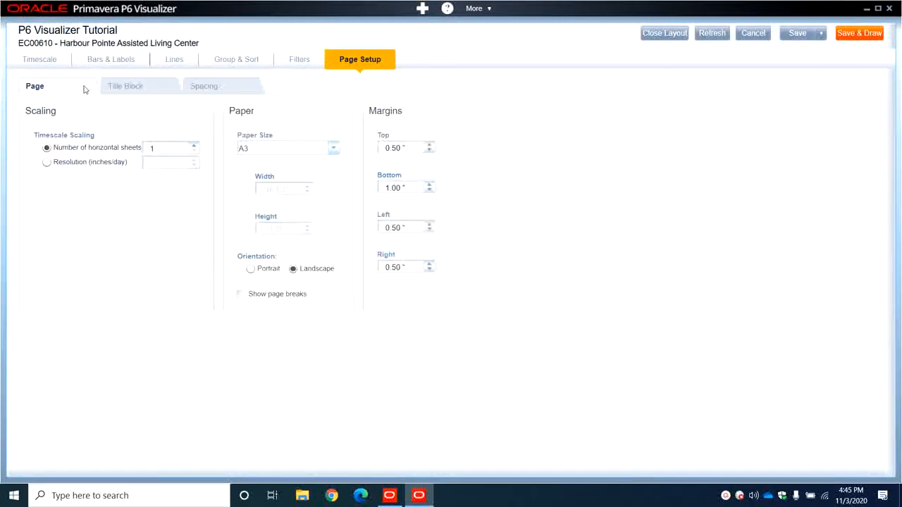
left_click(333, 149)
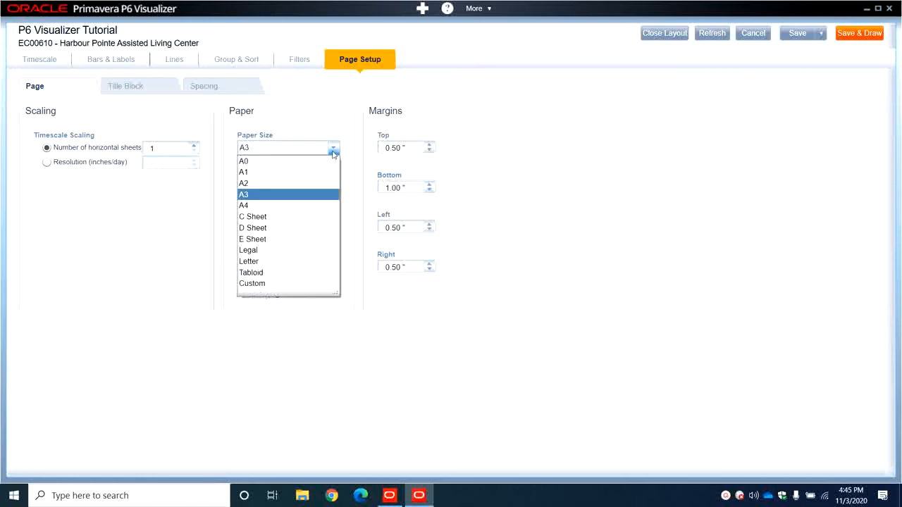
left_click(276, 262)
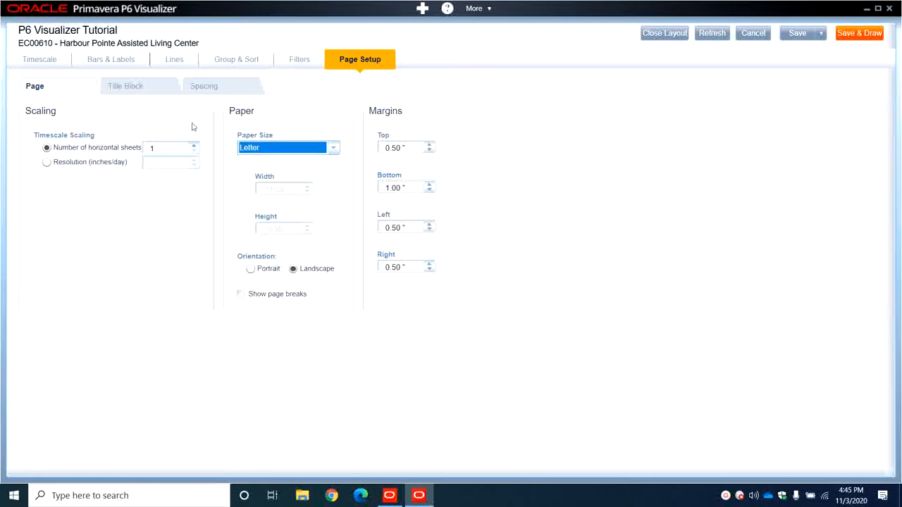
Step: Set the line spacing to 15, and save and redraw the layout
left_click(139, 87)
left_click(201, 85)
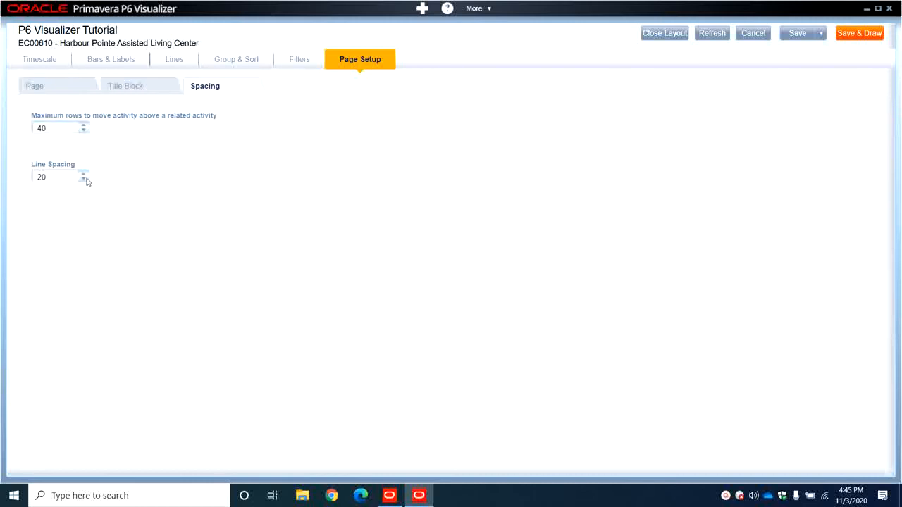
left_click(84, 179)
left_click(84, 180)
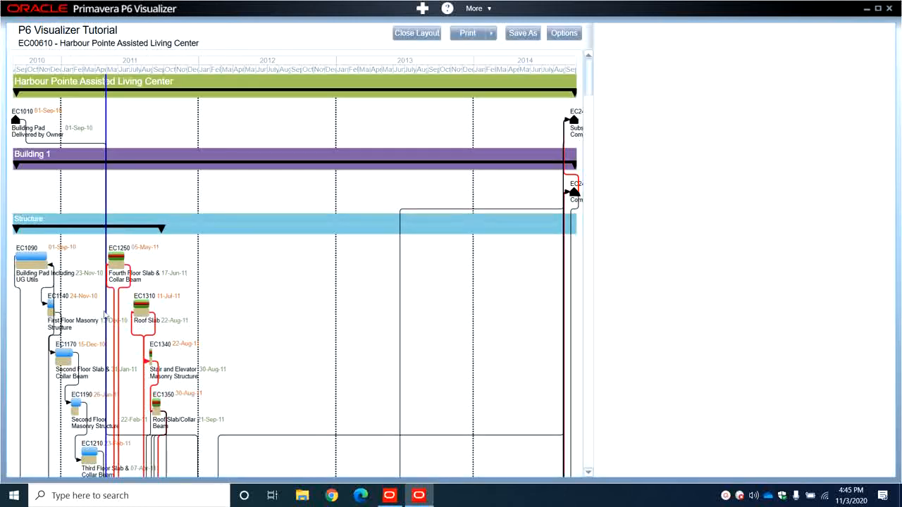
scroll(99, 316, "down", 1)
scroll(216, 272, "up", 1)
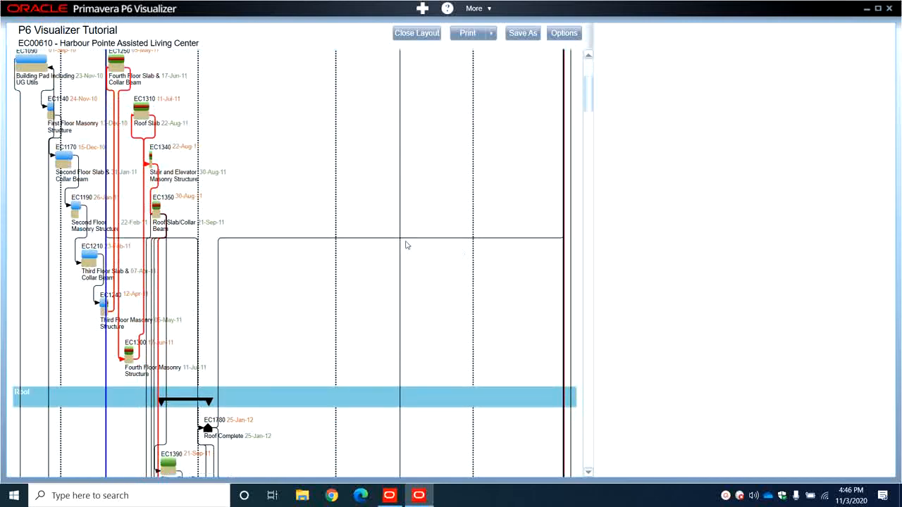
scroll(406, 246, "down", 7)
scroll(403, 244, "down", 8)
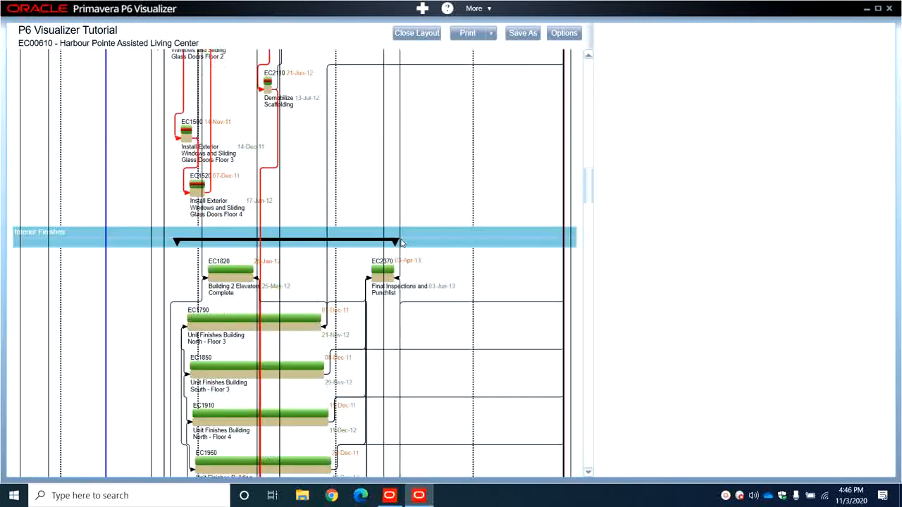
Step: Open the print preview and examine how the schedule splits across the Letter-size pages
left_click(492, 33)
left_click(490, 49)
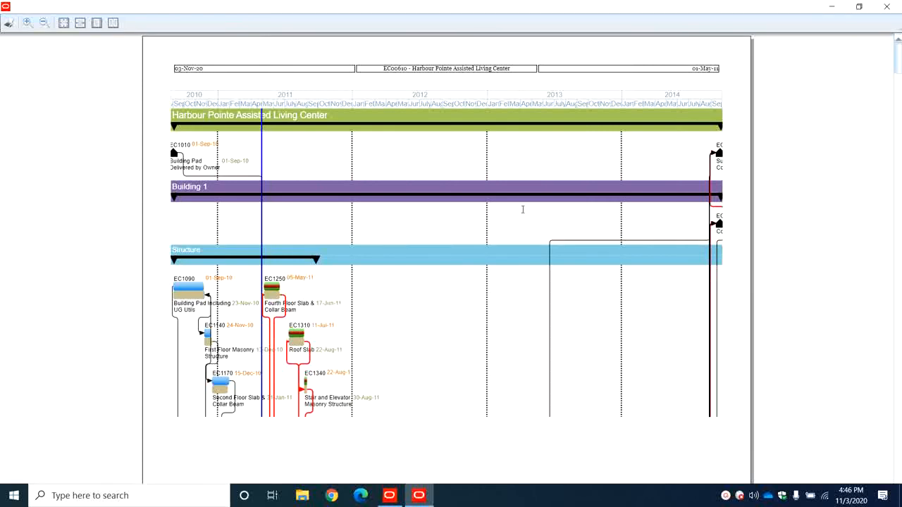
scroll(444, 277, "down", 1)
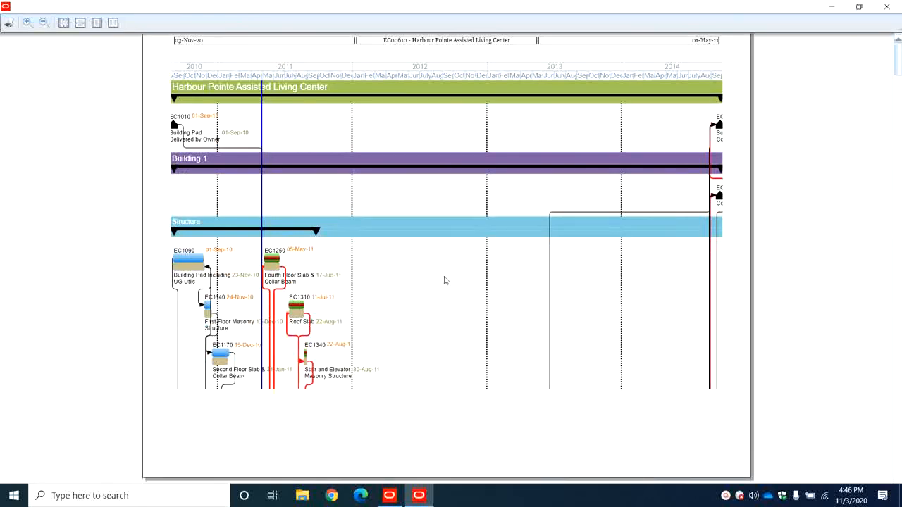
scroll(444, 278, "down", 1)
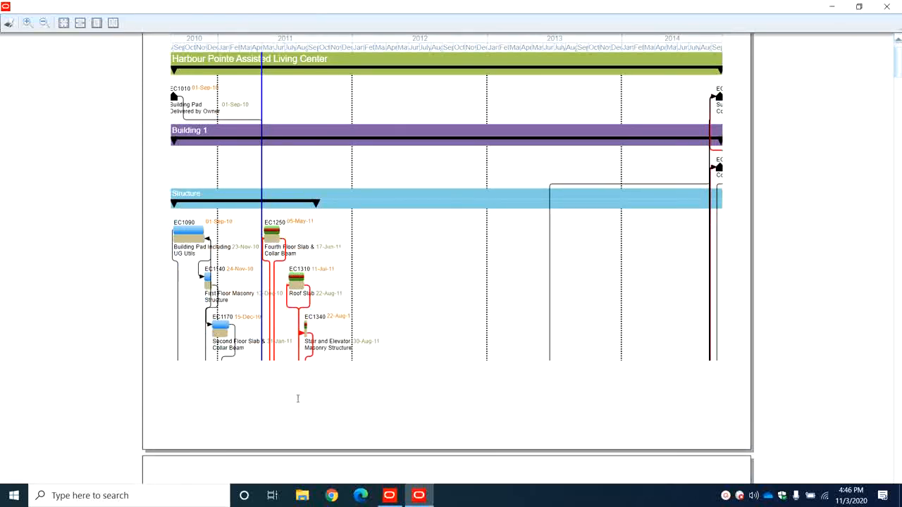
scroll(299, 395, "up", 2)
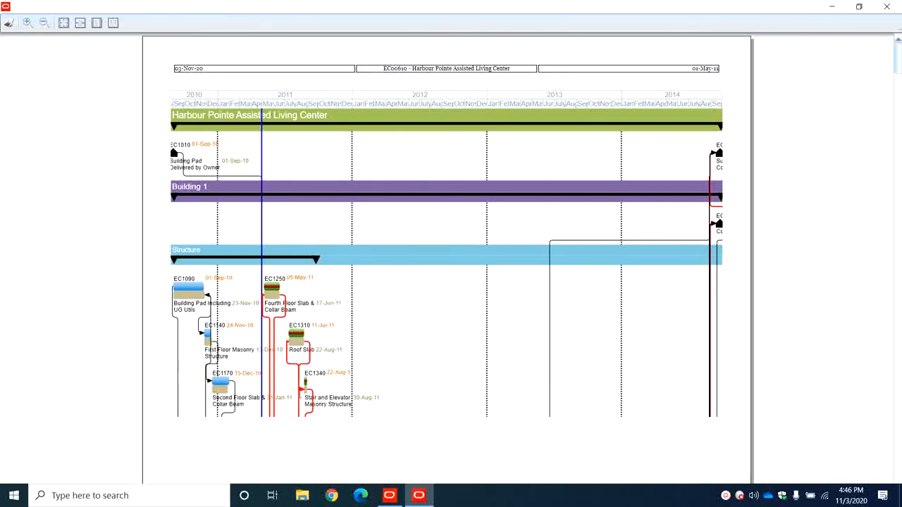
scroll(306, 437, "down", 3)
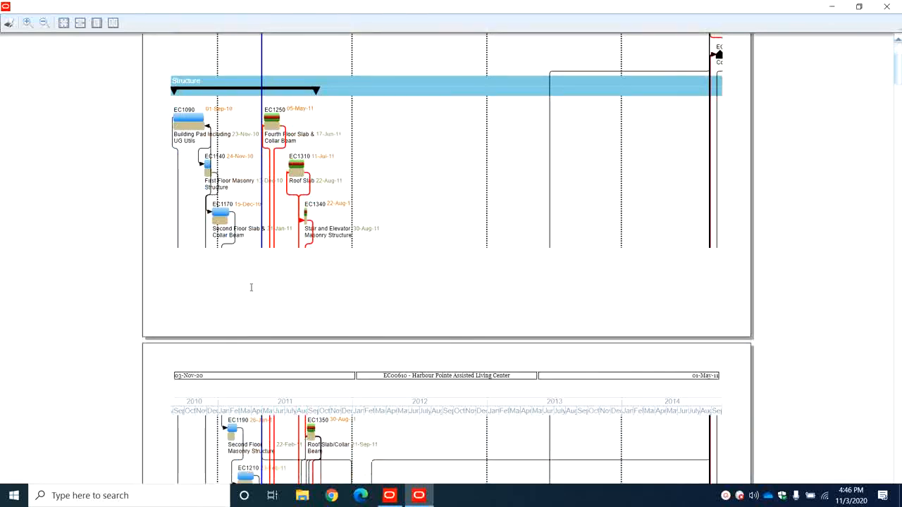
scroll(415, 324, "down", 12)
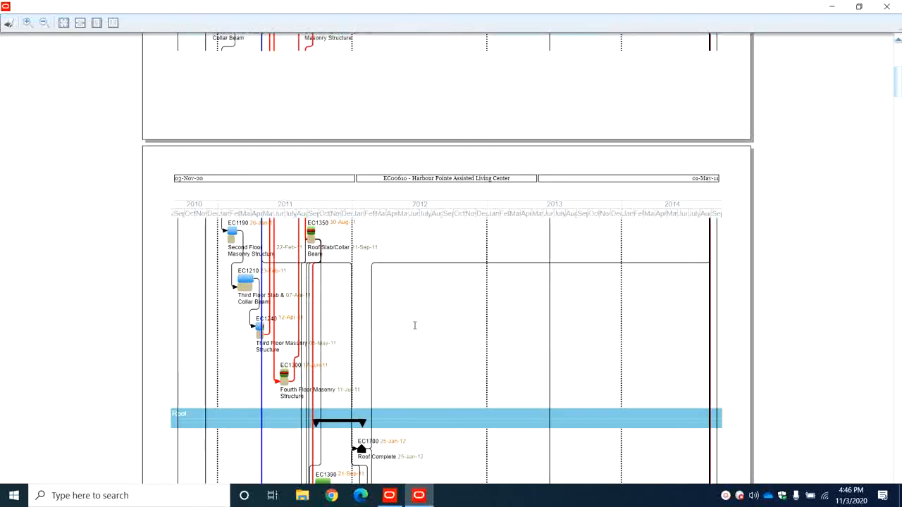
scroll(415, 329, "up", 1)
scroll(415, 329, "up", 4)
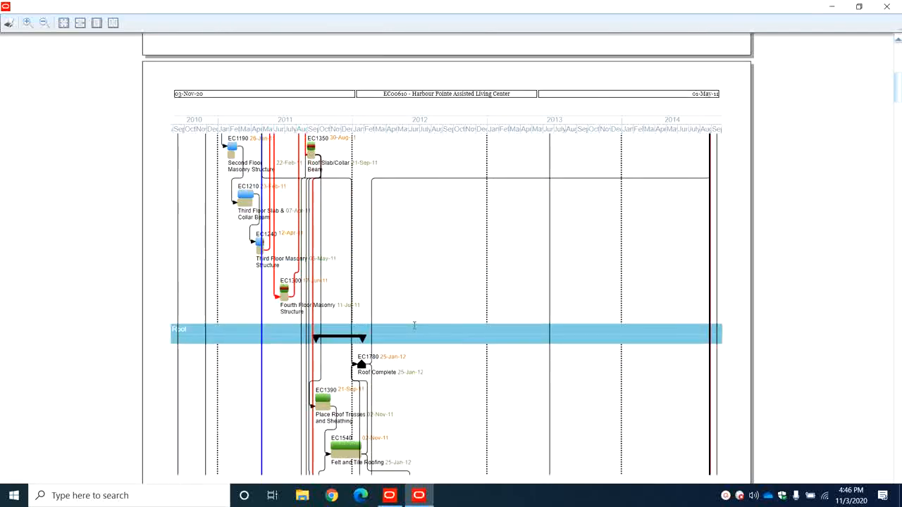
scroll(414, 330, "down", 5)
scroll(414, 329, "down", 6)
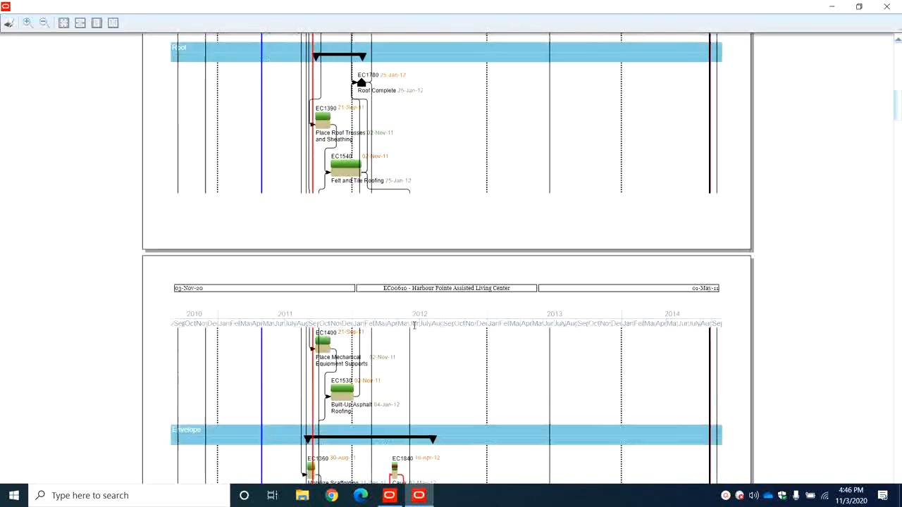
scroll(413, 329, "down", 8)
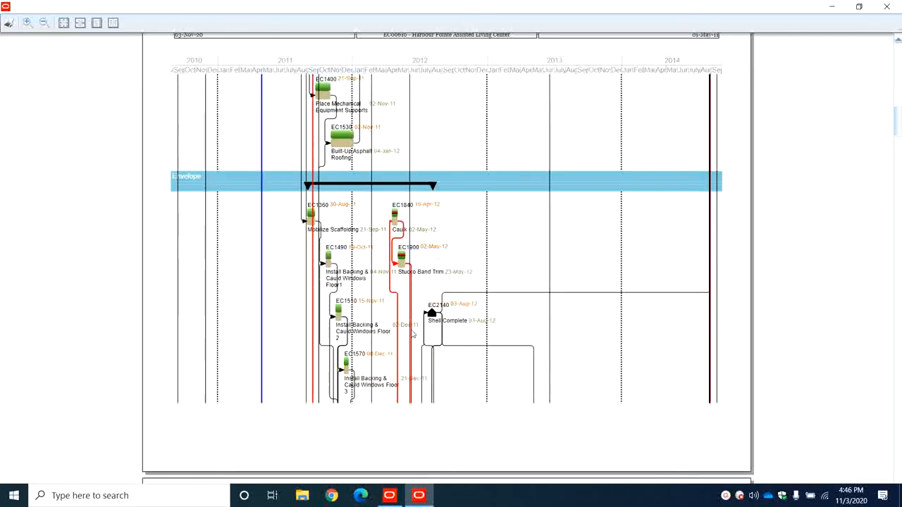
scroll(412, 329, "down", 10)
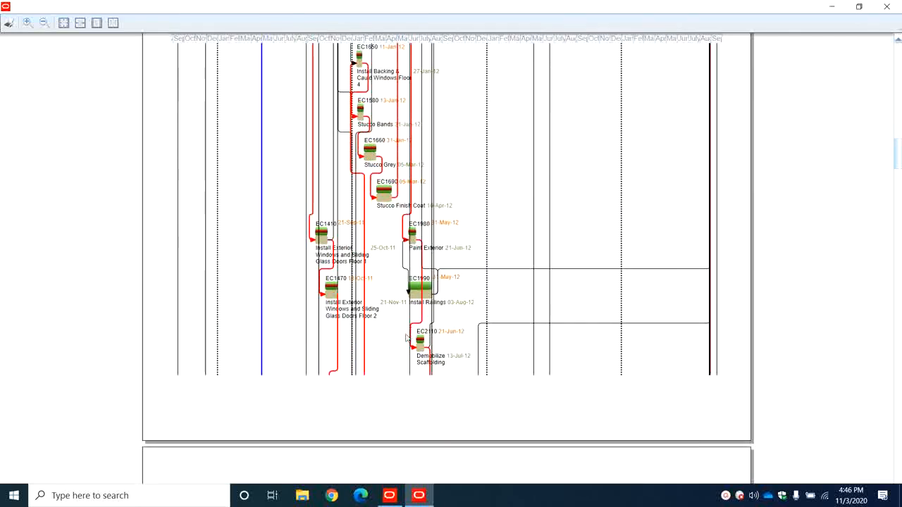
scroll(398, 339, "down", 10)
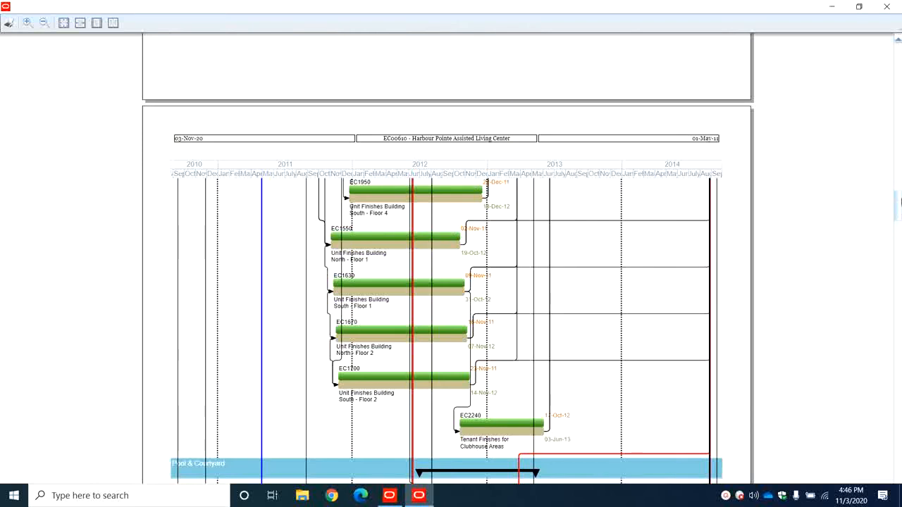
Step: Examine the activities, legend and footer on the preview's last page, and close the preview
left_click_drag(901, 202, 901, 474)
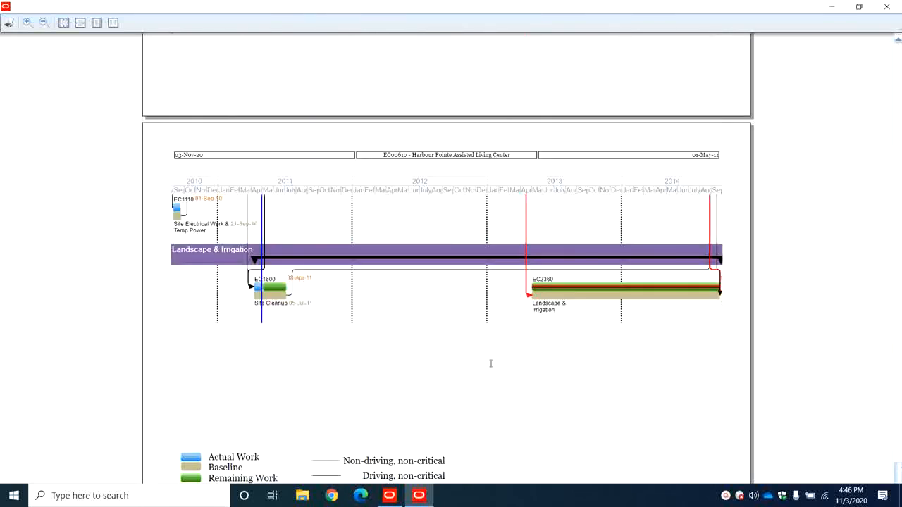
scroll(491, 364, "down", 3)
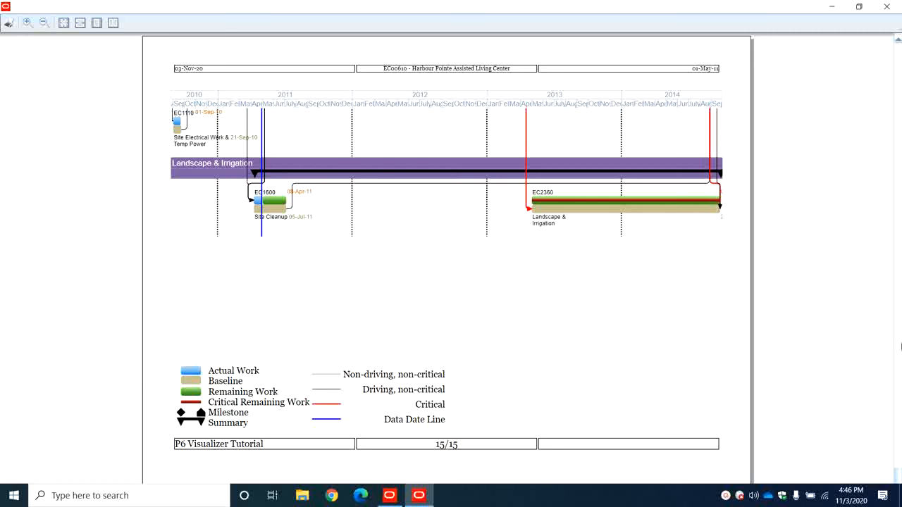
scroll(899, 479, "up", 1)
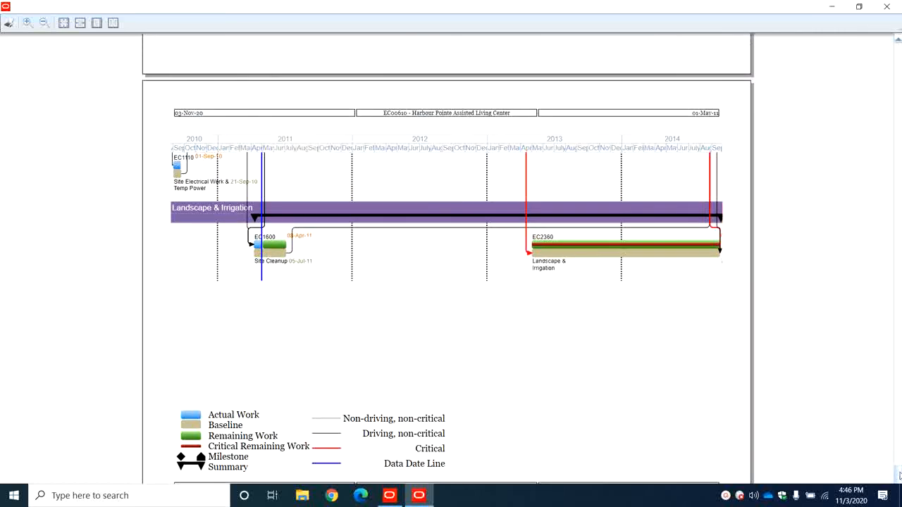
scroll(899, 476, "up", 1)
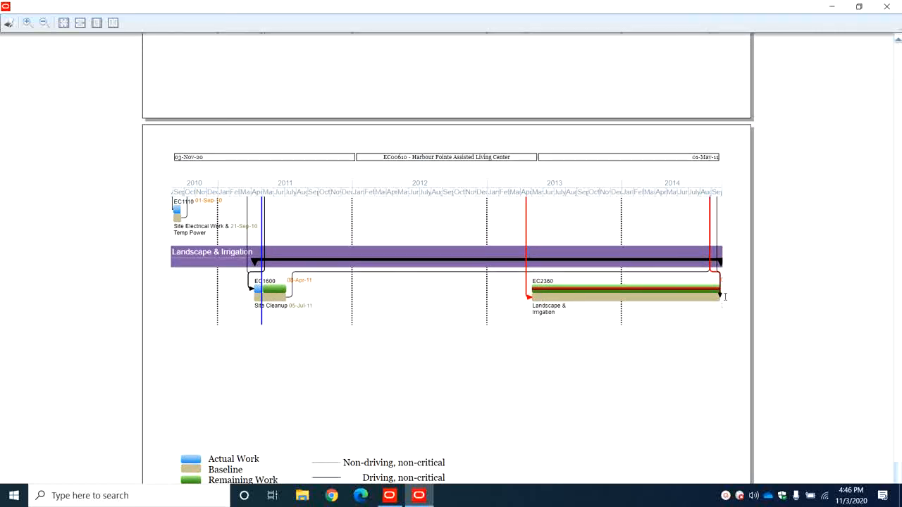
scroll(899, 470, "up", 5)
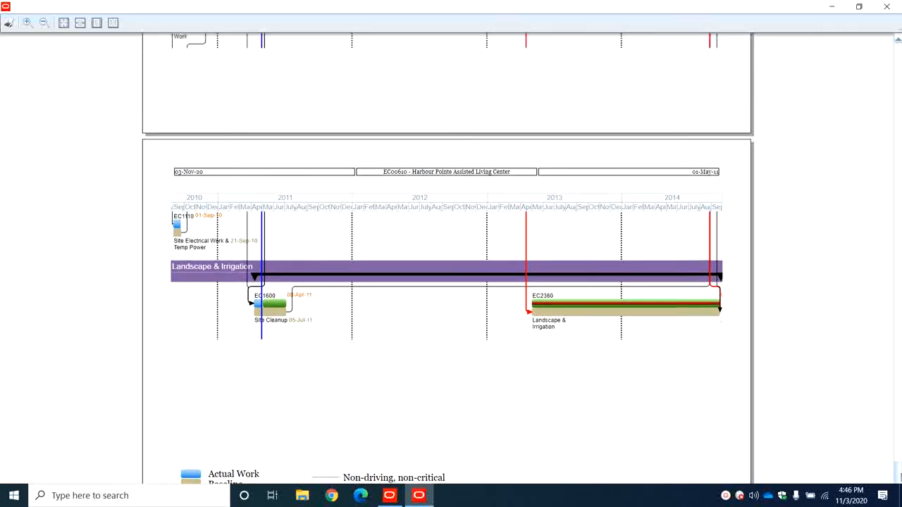
scroll(895, 126, "down", 7)
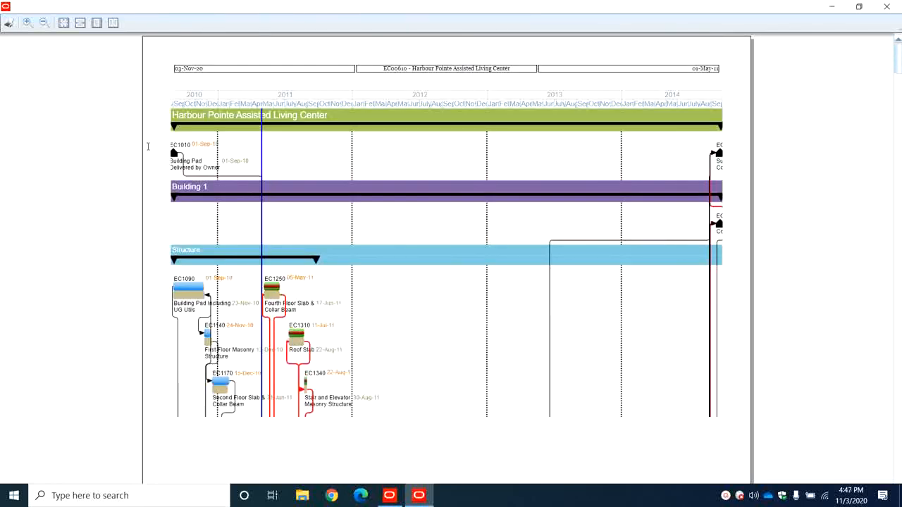
left_click(887, 6)
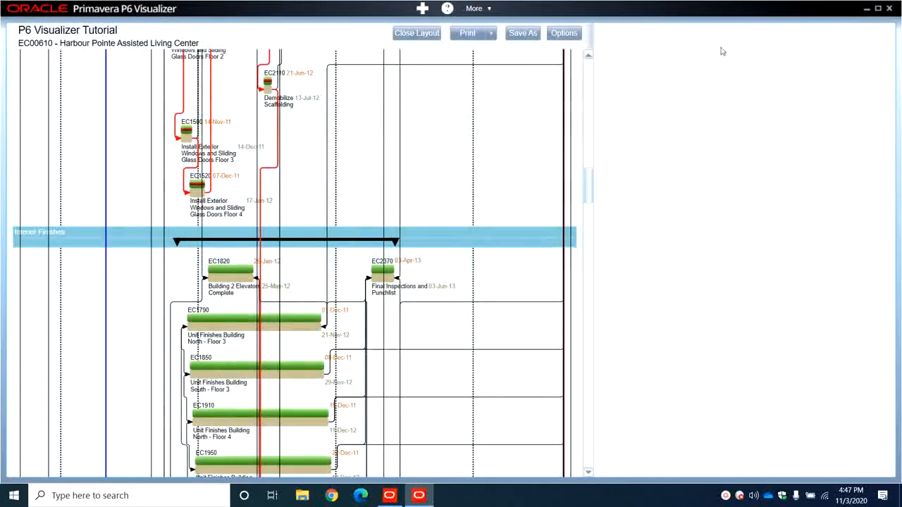
Step: Reopen the layout options and set the paper size back to A3
left_click(564, 33)
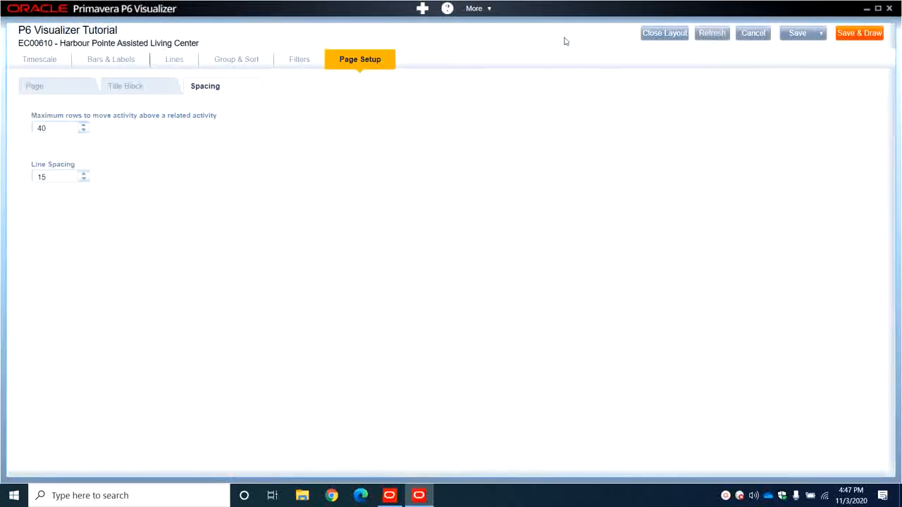
left_click(67, 91)
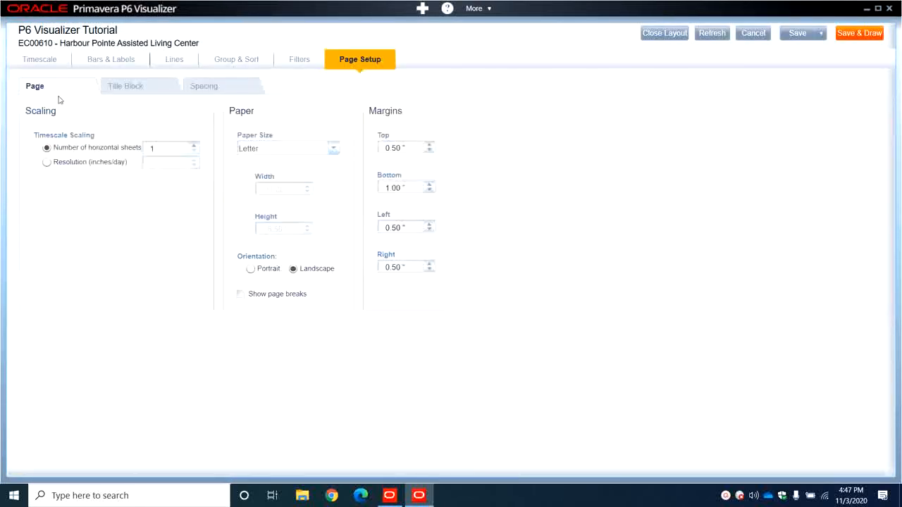
left_click(332, 149)
left_click(263, 193)
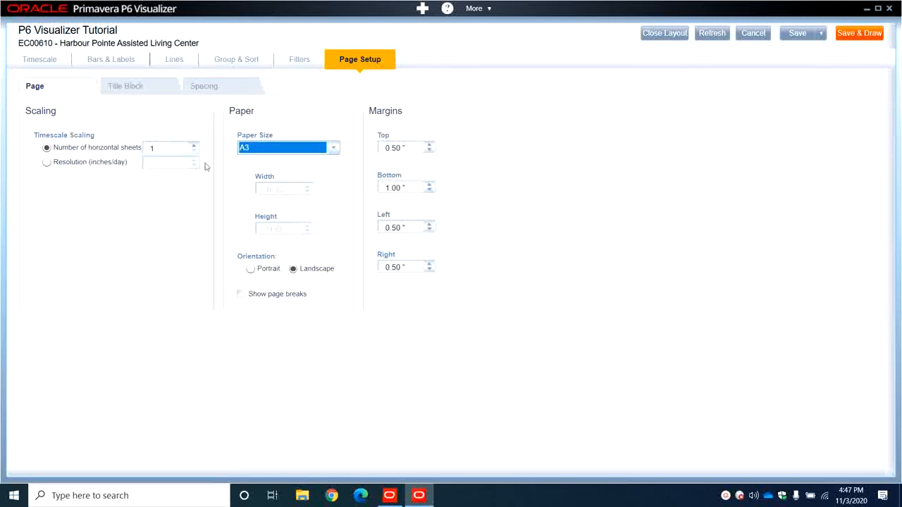
Step: Change the unit and amount of the timescale's start offset relative to Project Start
left_click(39, 64)
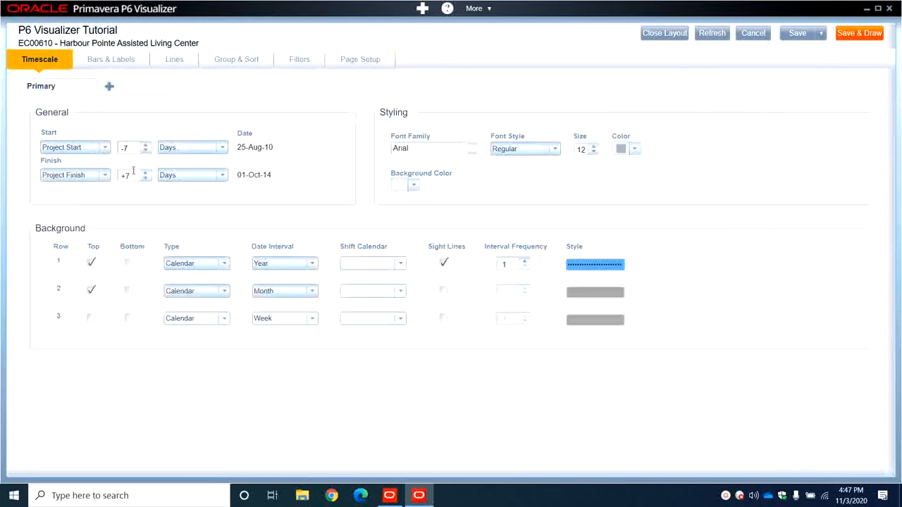
left_click(180, 150)
left_click(171, 194)
left_click(145, 151)
left_click(145, 151)
left_click(145, 151)
left_click(144, 151)
left_click(144, 151)
left_click(144, 152)
key("BackSpace")
Step: Change the unit of the timescale's Project Finish offset, set its amount to 1, and save and redraw the layout
left_click(135, 177)
left_click(158, 175)
left_click(176, 214)
left_click(136, 179)
type("1")
key("Return")
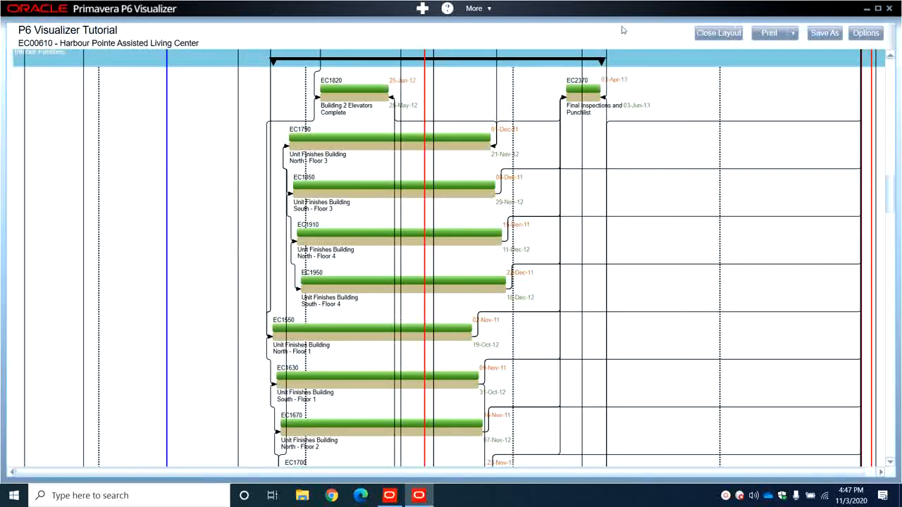
Step: Open the print preview, examine the schedule from the first page to the legend and footer on the last page, and close the preview
left_click(793, 33)
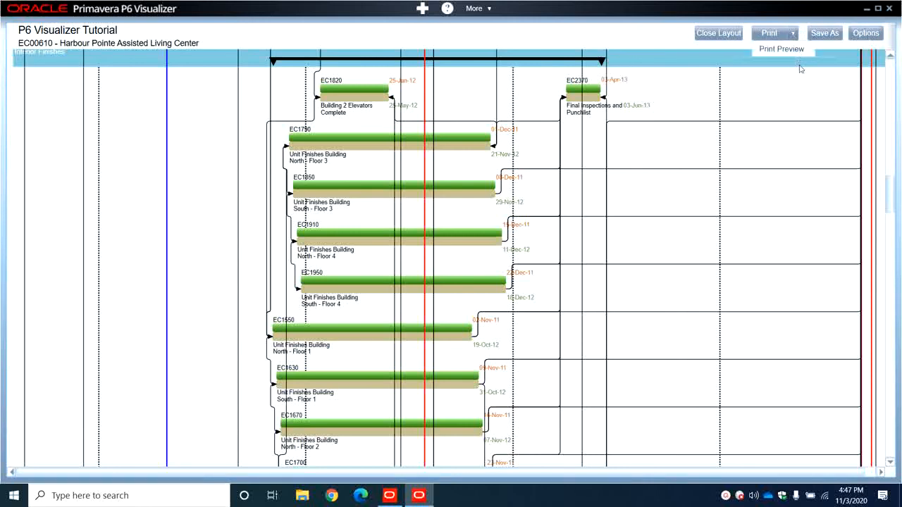
left_click(784, 55)
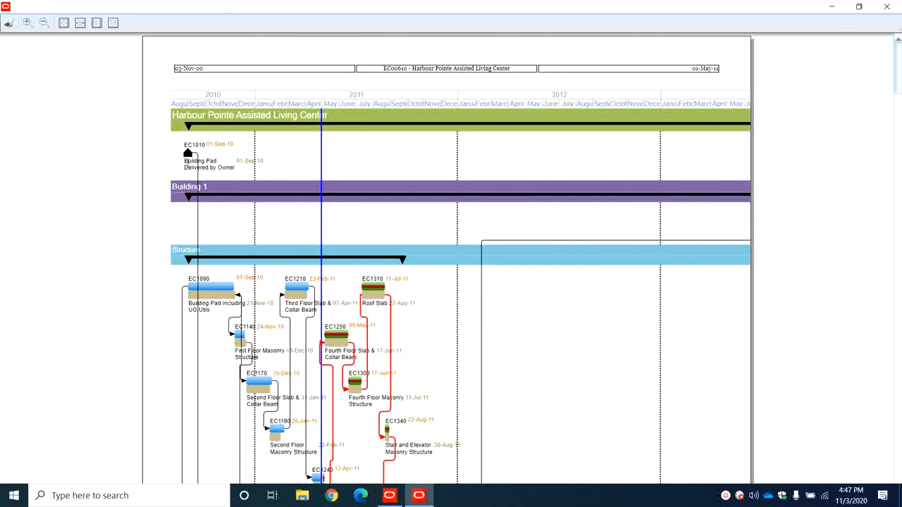
scroll(192, 169, "down", 3)
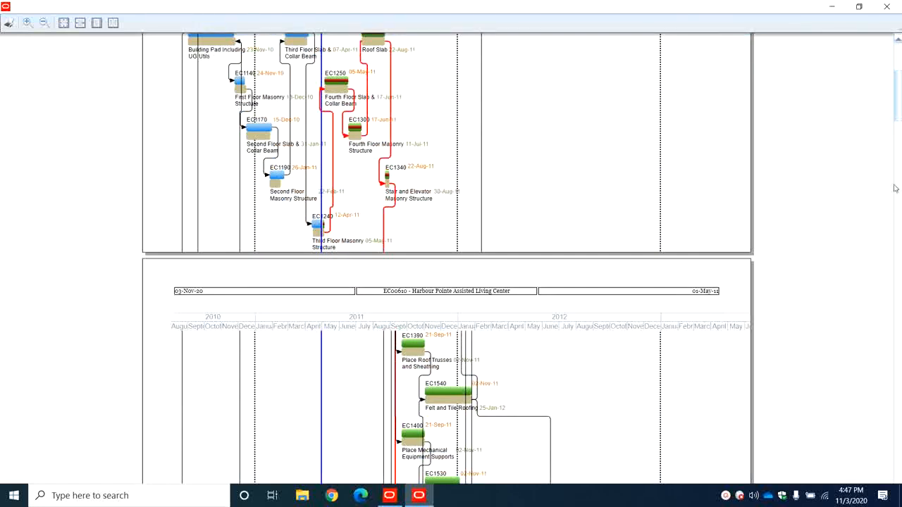
left_click_drag(898, 113, 900, 486)
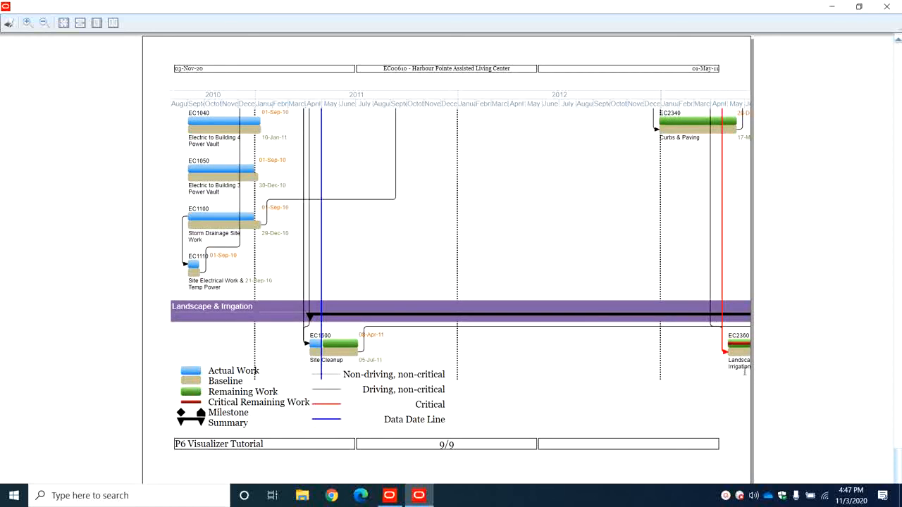
scroll(745, 373, "up", 5)
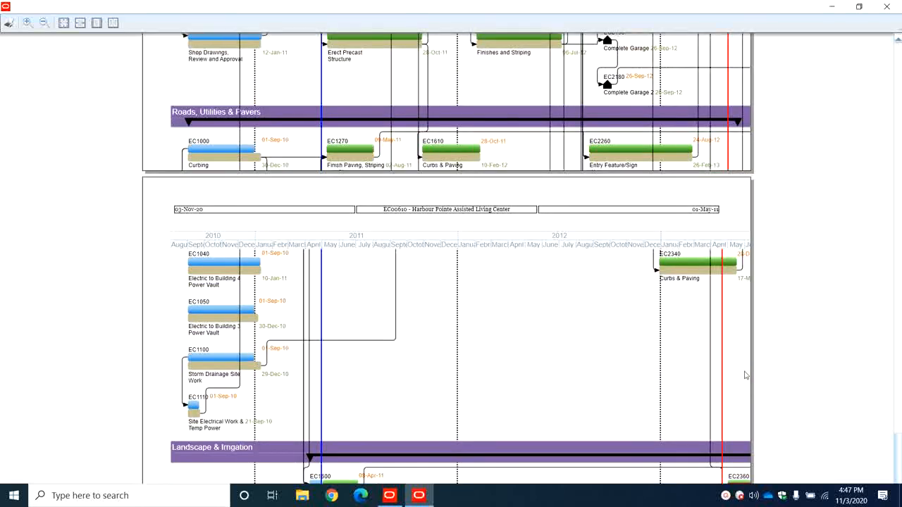
scroll(745, 374, "down", 5)
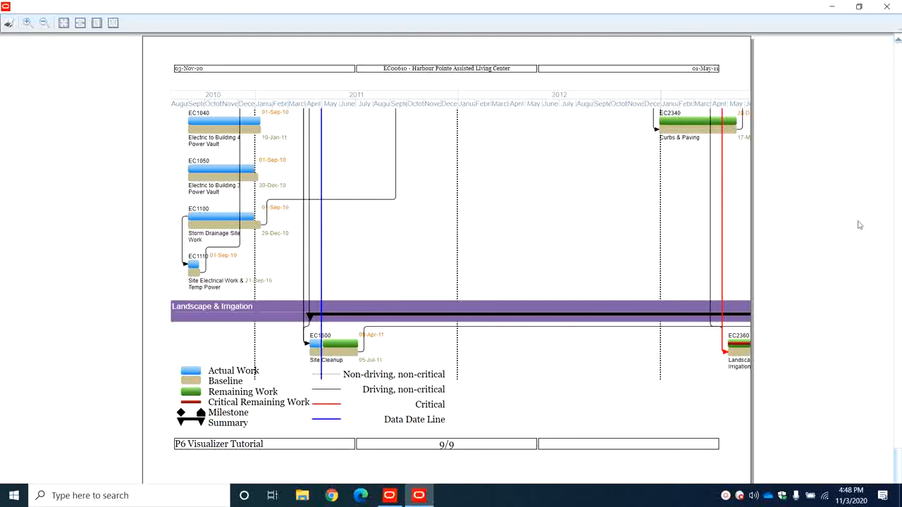
left_click(886, 6)
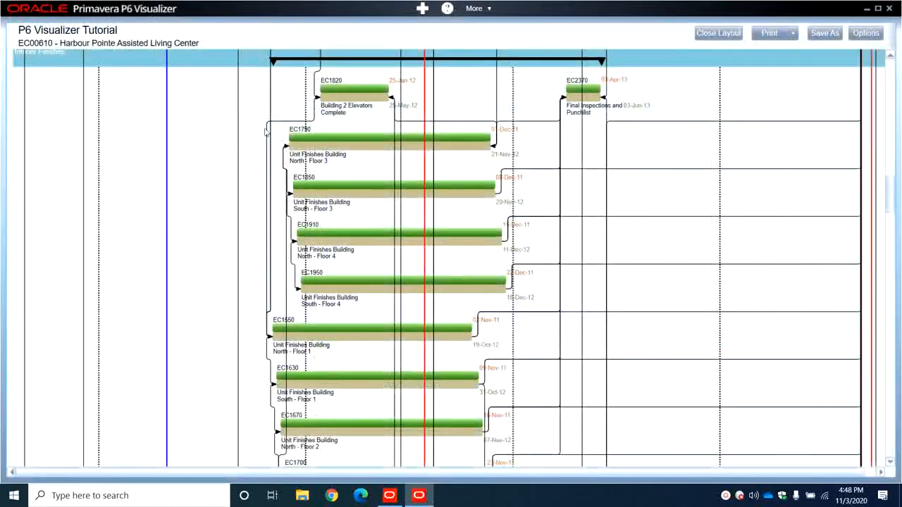
Step: Set the timescale's Project Finish offset to 3 months in the layout options, and save and redraw the layout
left_click(866, 33)
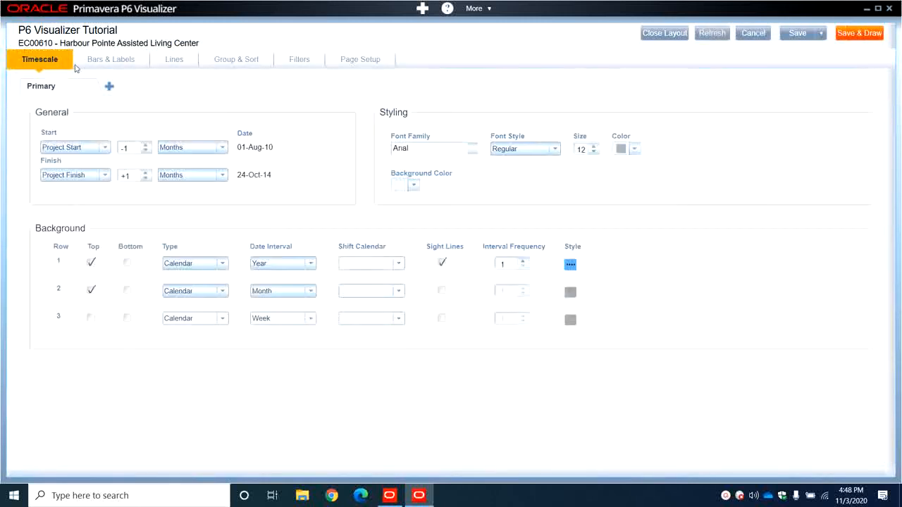
left_click(144, 172)
left_click(144, 173)
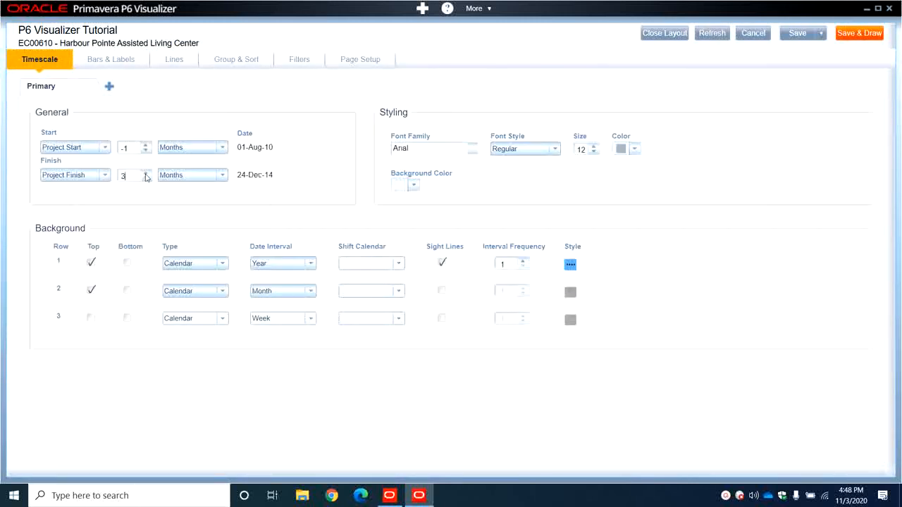
left_click(859, 35)
left_click(865, 32)
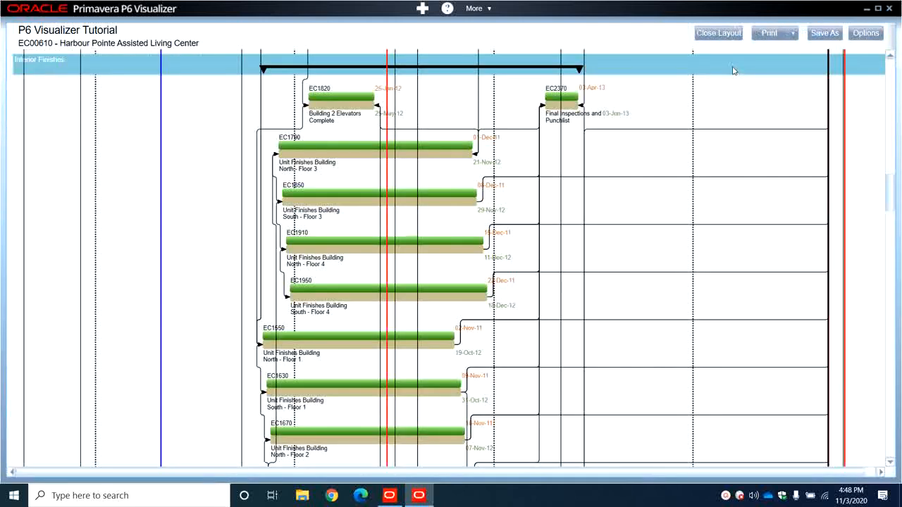
Step: Preview the redrawn layout's printout, compare the last page's legend area with the first pages, and close the preview
left_click(793, 33)
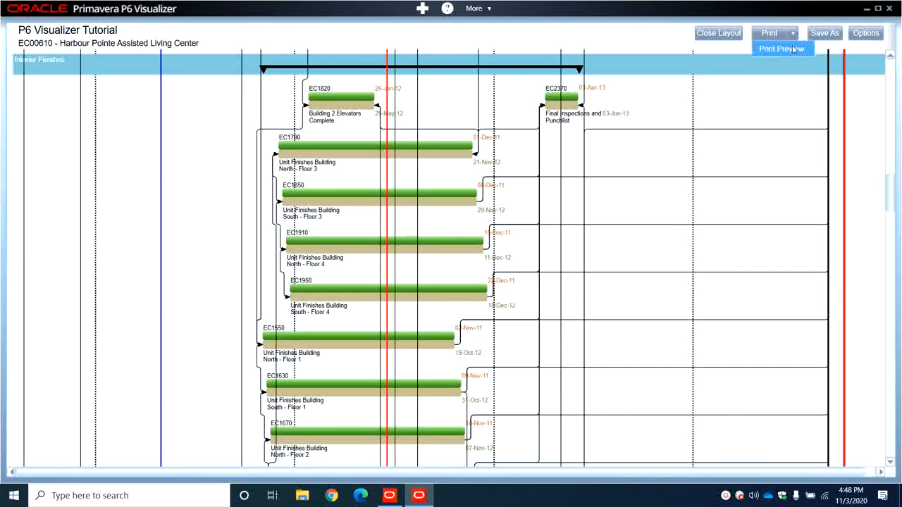
left_click(782, 49)
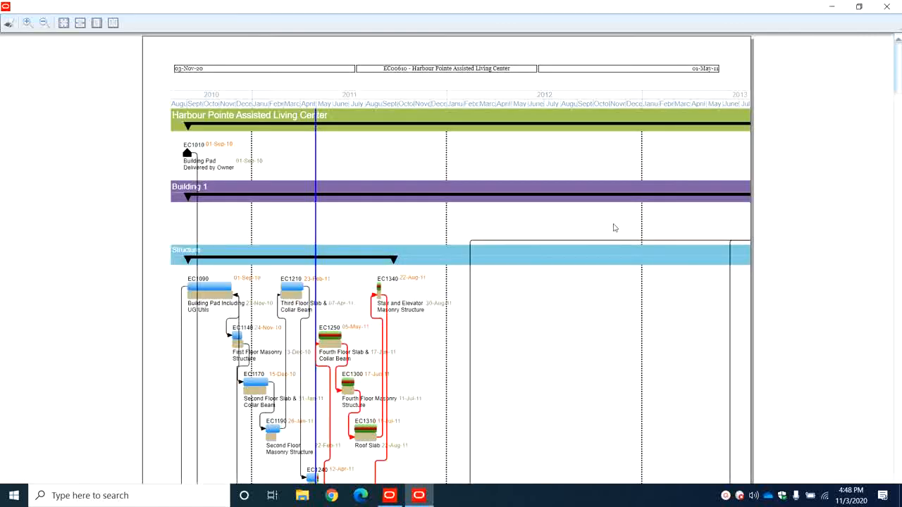
left_click_drag(897, 84, 901, 476)
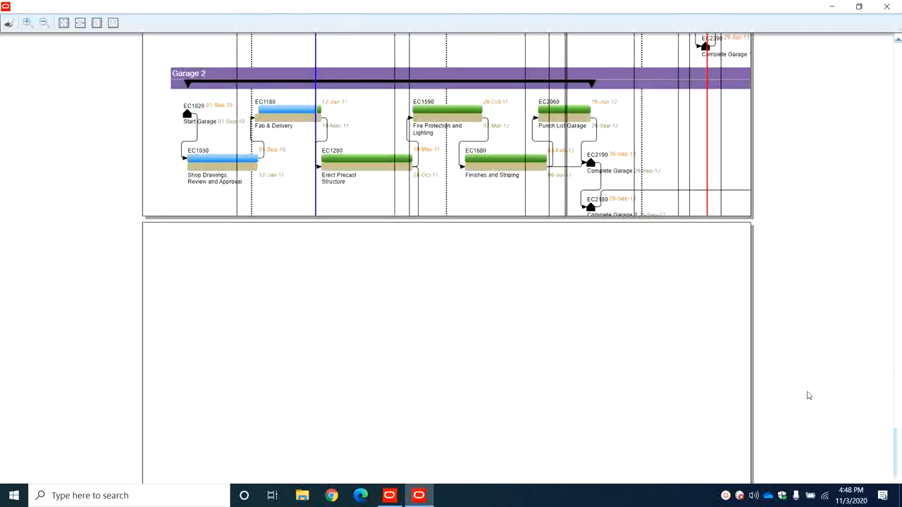
scroll(776, 355, "down", 3)
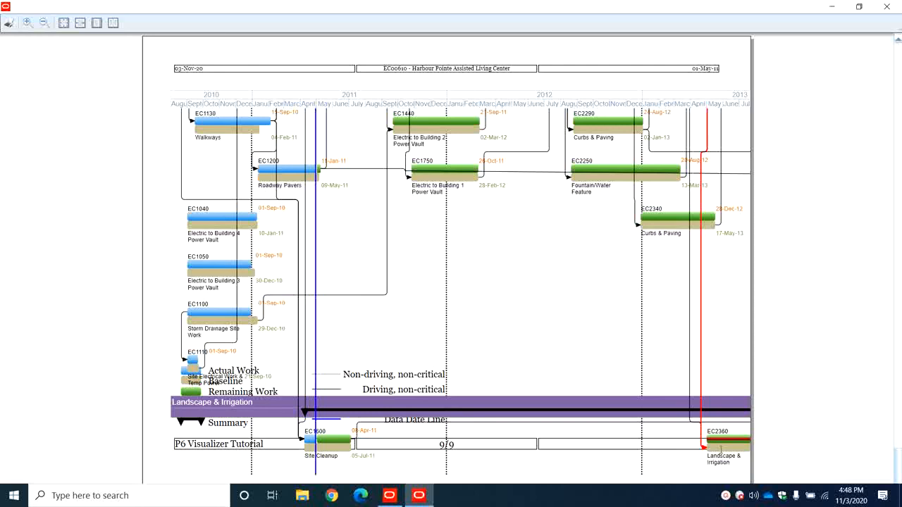
scroll(721, 449, "up", 5)
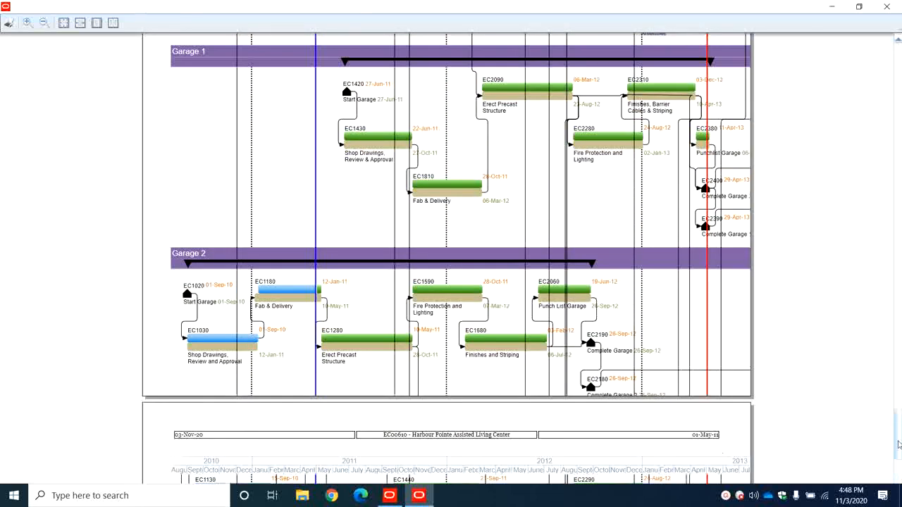
left_click_drag(899, 438, 899, 52)
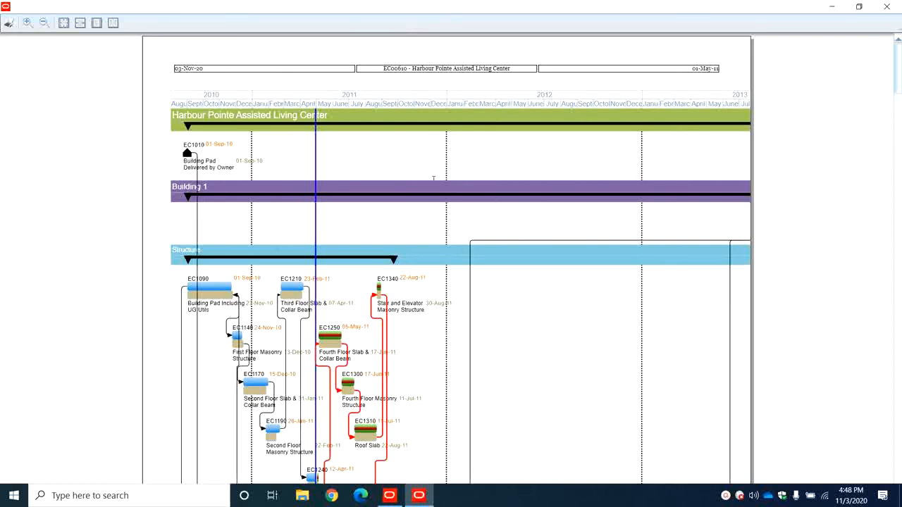
scroll(373, 258, "down", 2)
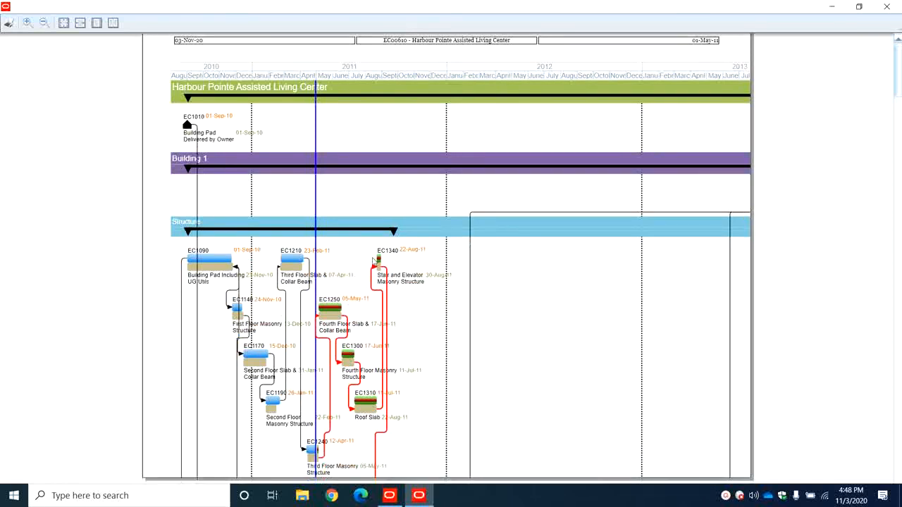
scroll(370, 258, "down", 5)
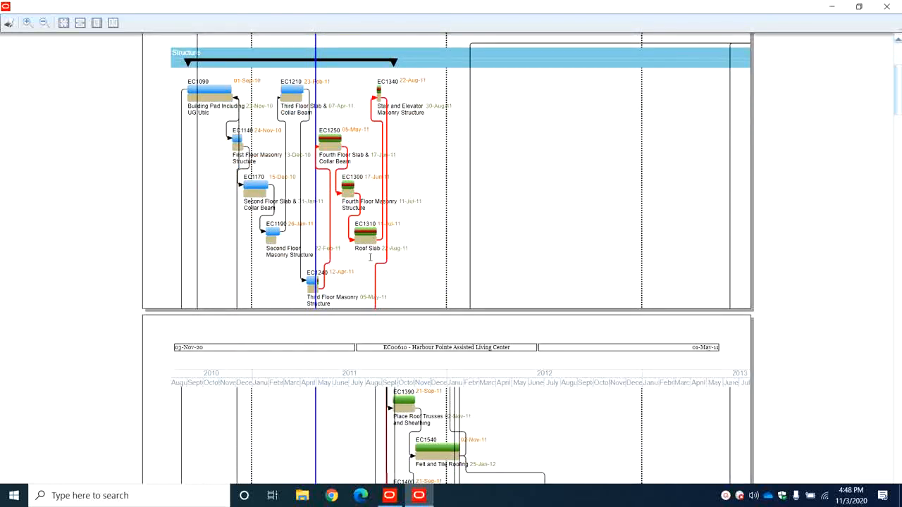
left_click(886, 6)
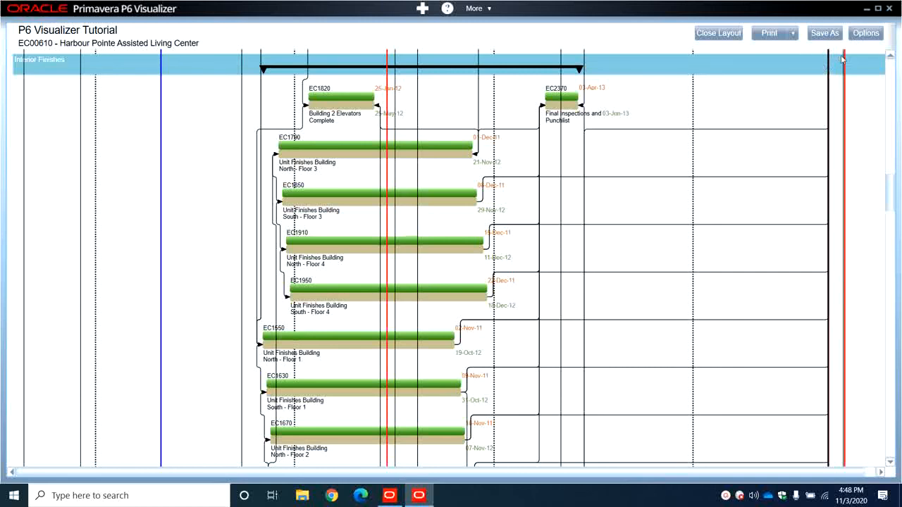
Step: Save a copy of the layout as P6 Visualizer Tutorial-1 in the User category after checking the Project category's options
left_click(825, 36)
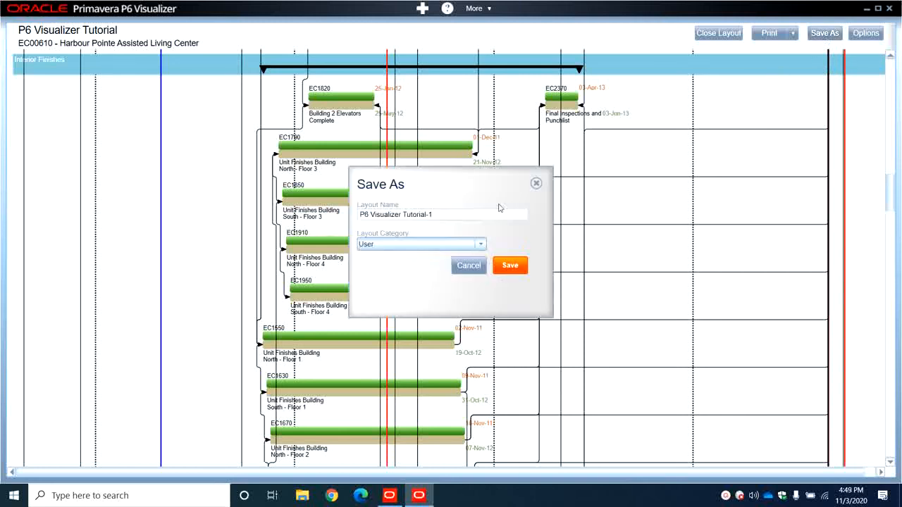
left_click(436, 215)
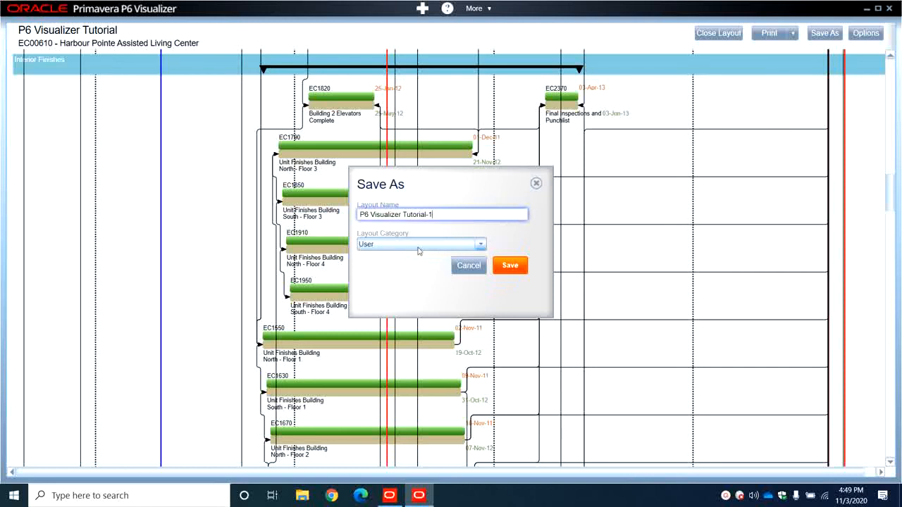
left_click(472, 245)
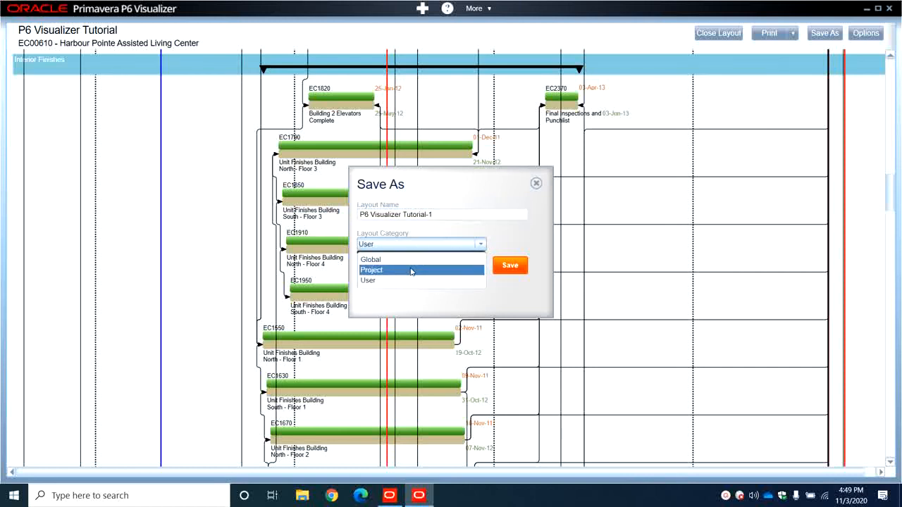
left_click(411, 271)
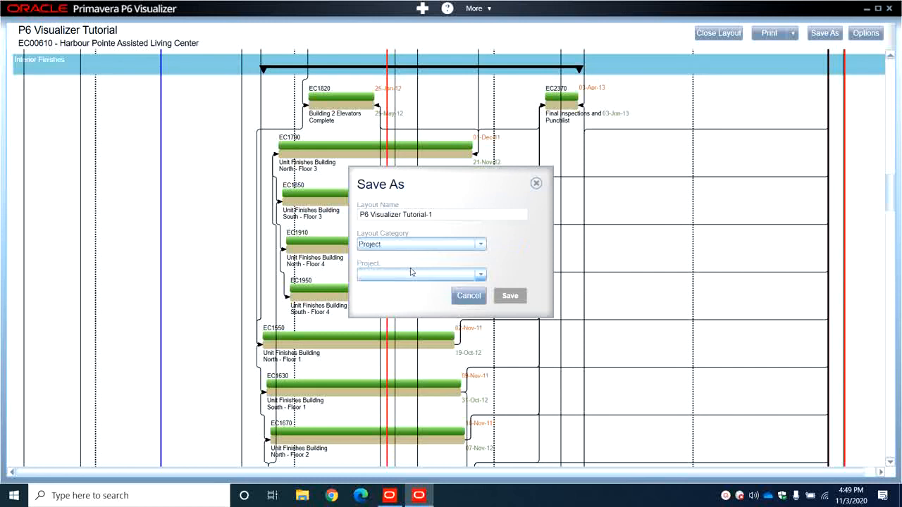
left_click(412, 274)
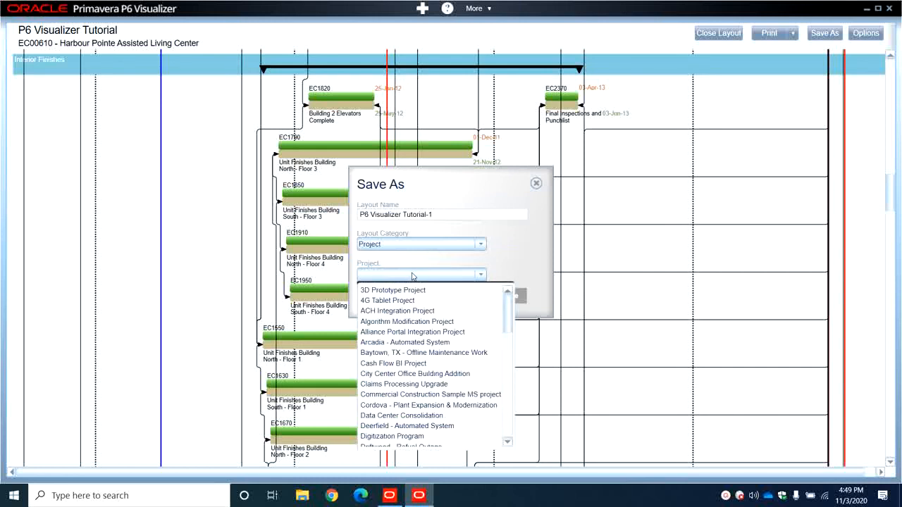
left_click(412, 275)
left_click(445, 244)
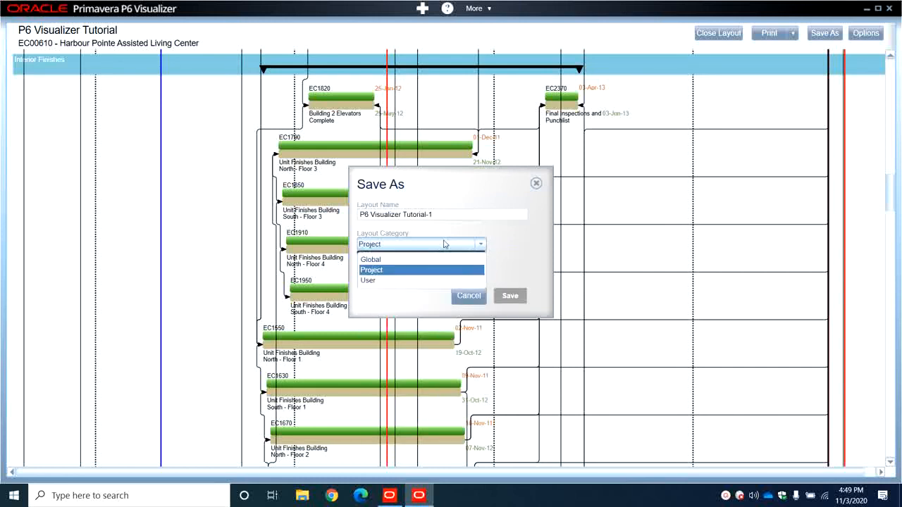
left_click(411, 280)
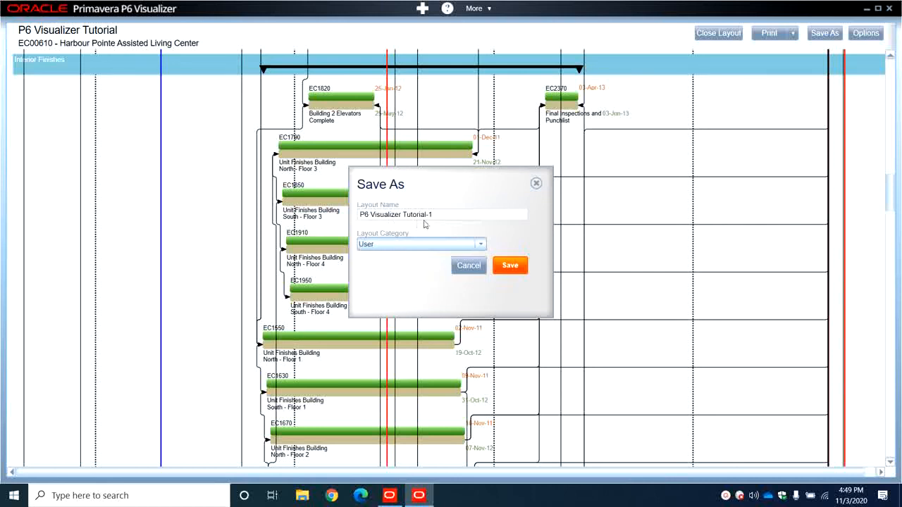
left_click(510, 265)
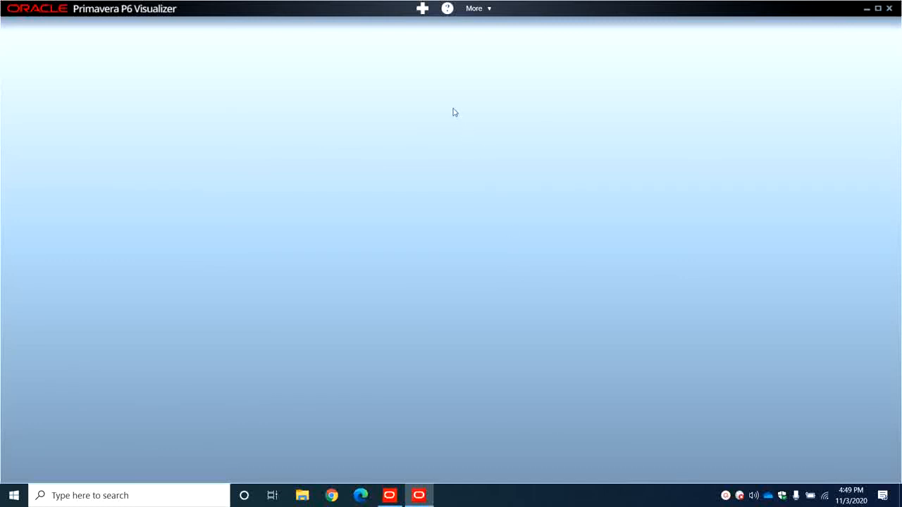
Step: Start a new timescaled logic diagram with the E&C project EC00610, Harbour Pointe Assisted Living Center, and proceed to the layout choice
left_click(423, 7)
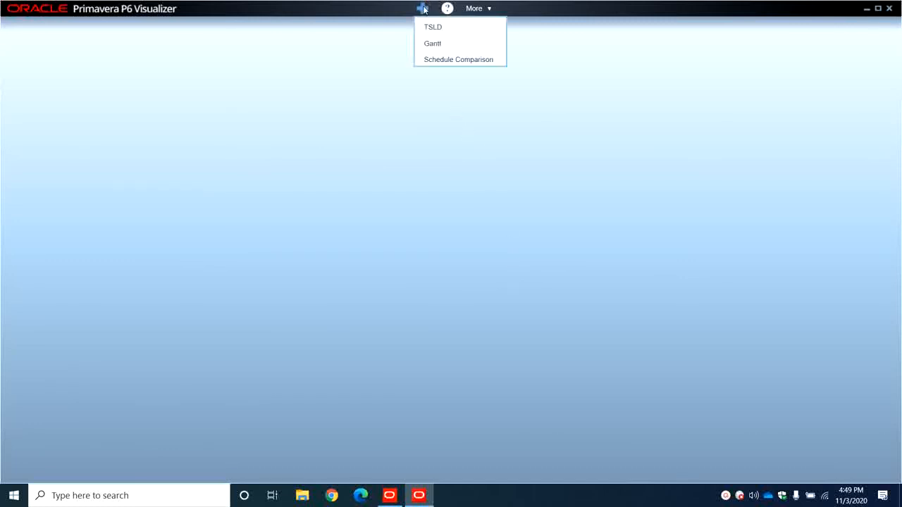
left_click(453, 30)
left_click(259, 189)
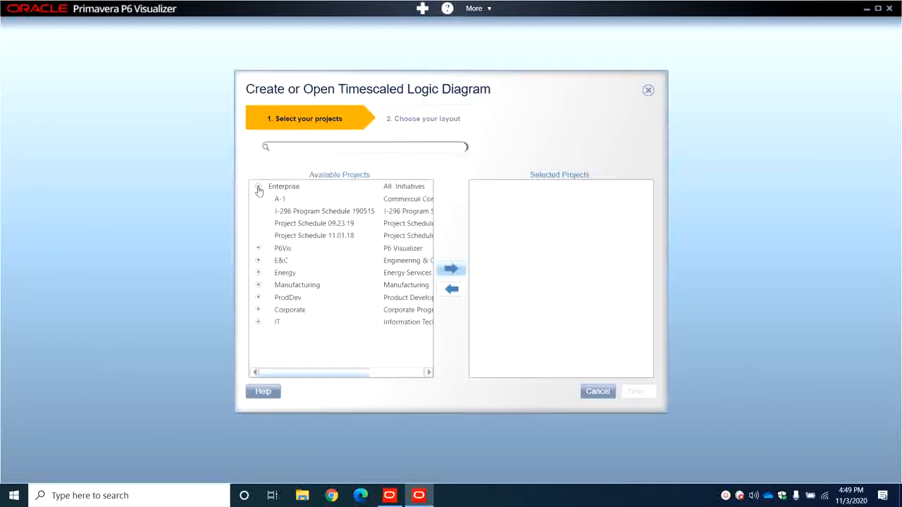
left_click(259, 261)
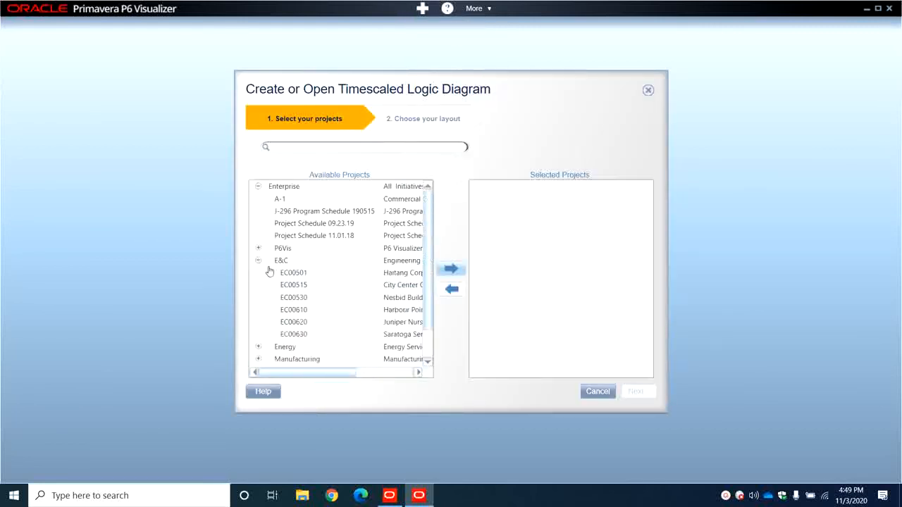
left_click(388, 314)
left_click_drag(344, 374, 413, 365)
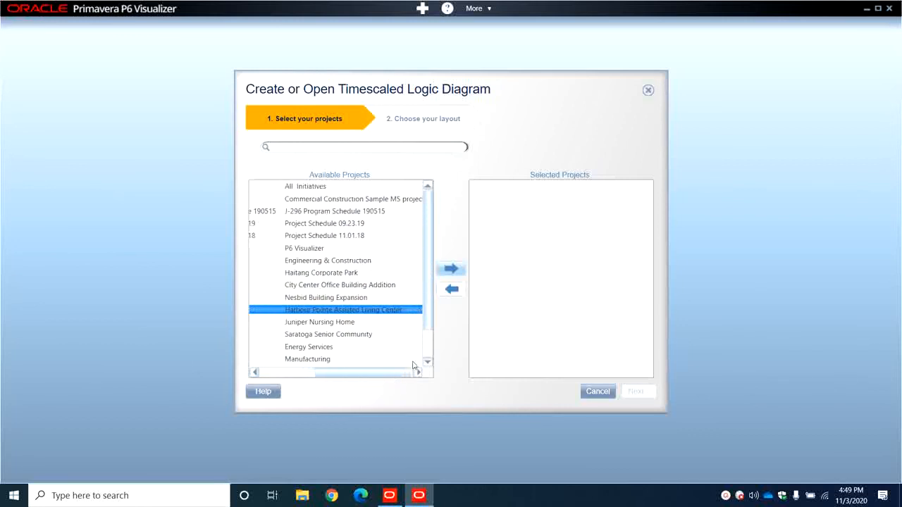
left_click(453, 270)
left_click(634, 392)
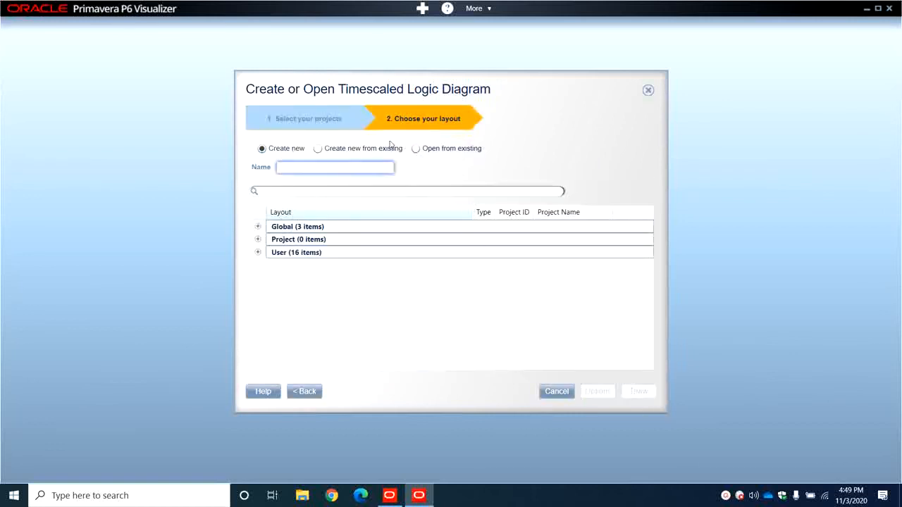
Step: Open the existing user layout P6 Visualizer Tutorial-1 and draw it
left_click(416, 148)
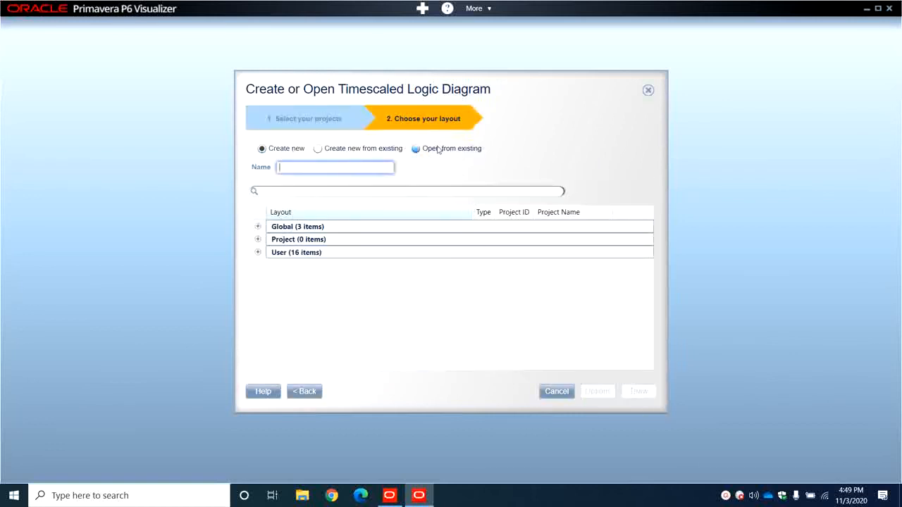
left_click(258, 252)
scroll(350, 324, "down", 3)
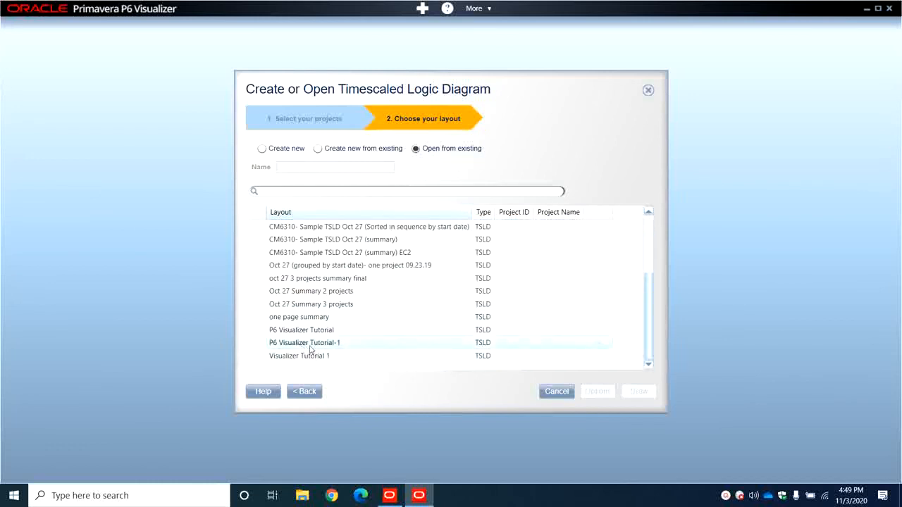
left_click(331, 348)
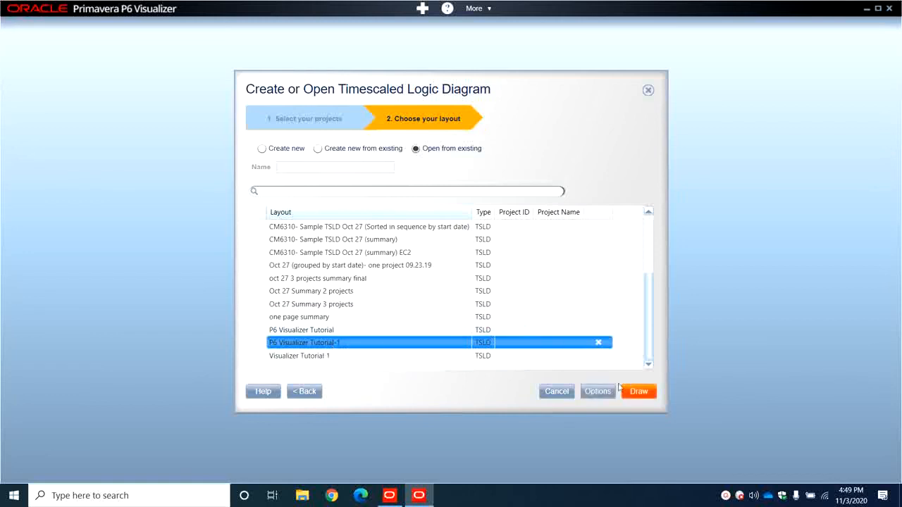
left_click(639, 394)
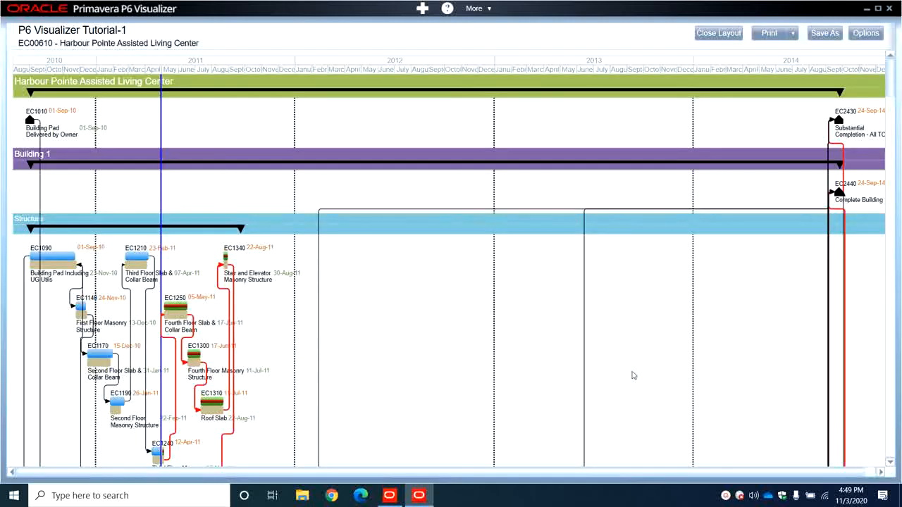
scroll(603, 368, "down", 2)
scroll(603, 369, "up", 2)
scroll(604, 372, "down", 6)
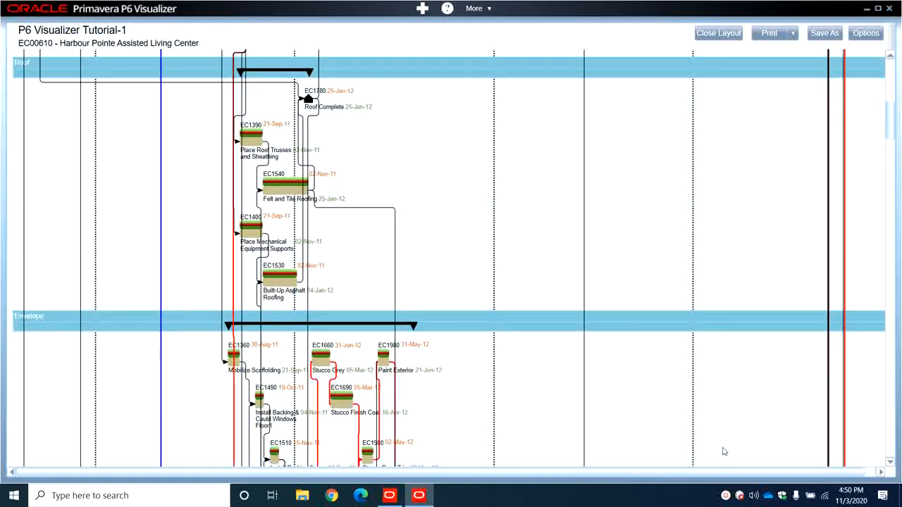
left_click(725, 495)
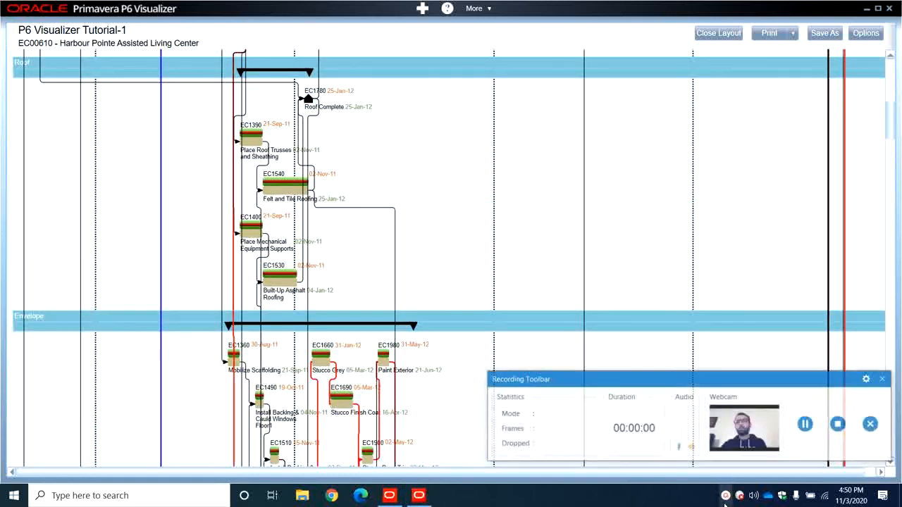